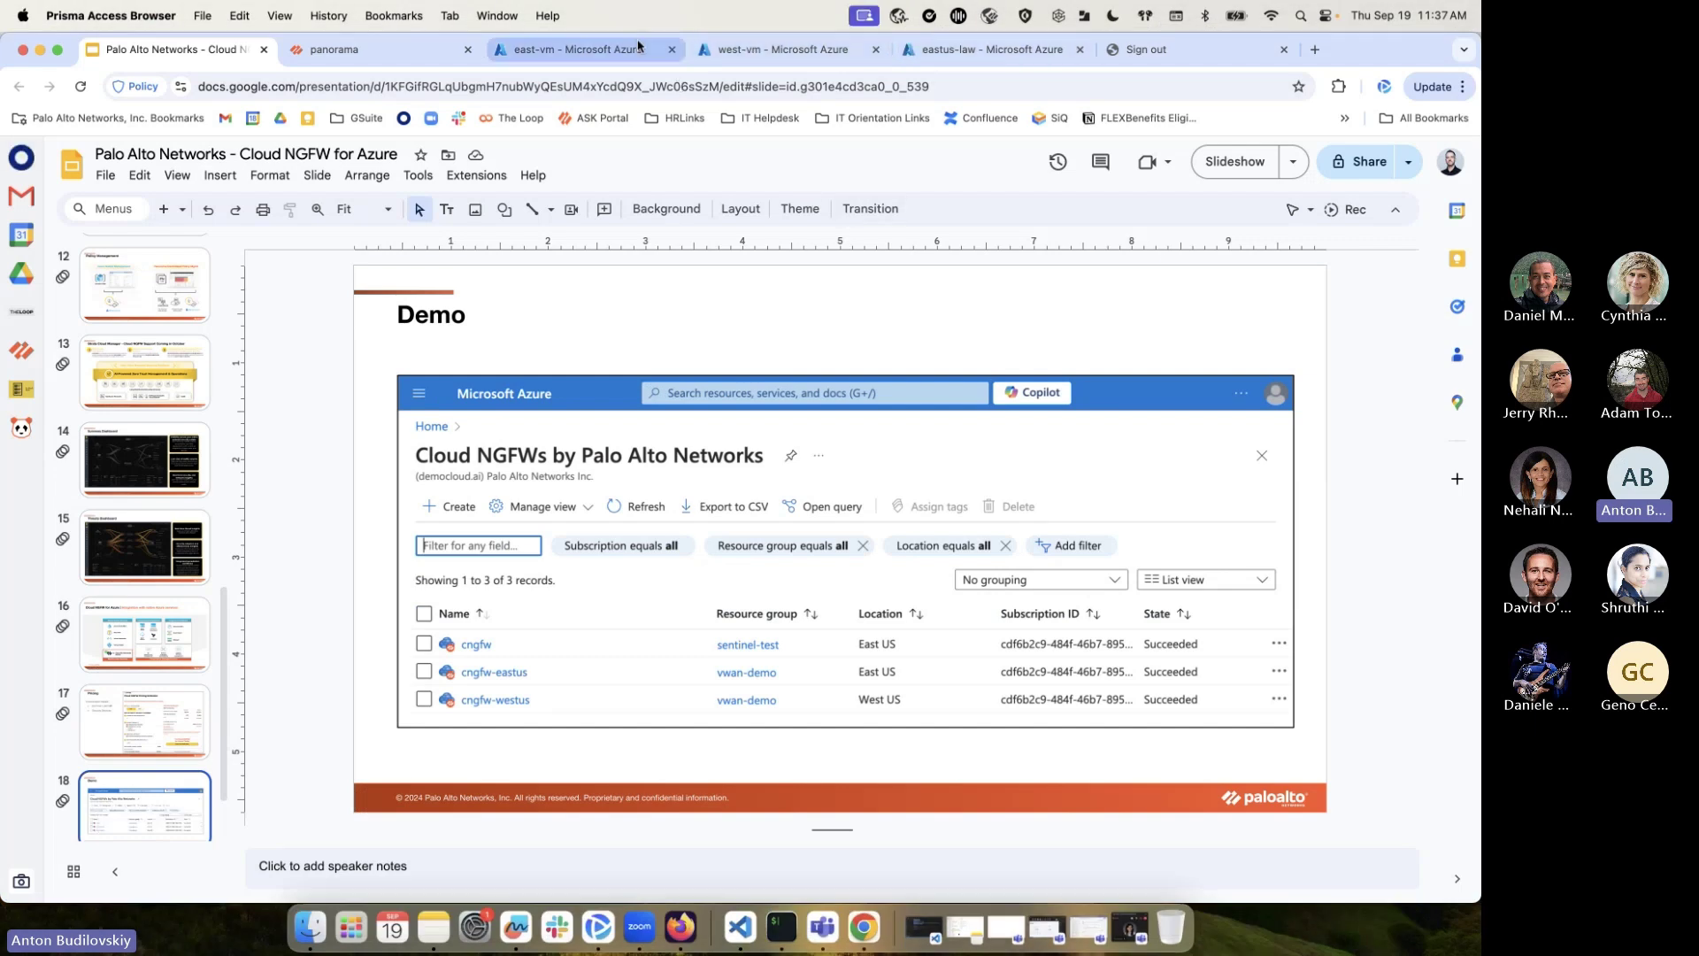
Discard the unsaved eastus-law log query, go Home, and search for 'cloud ngfw'
{"action": "left_click", "coordinate": [580, 49]}
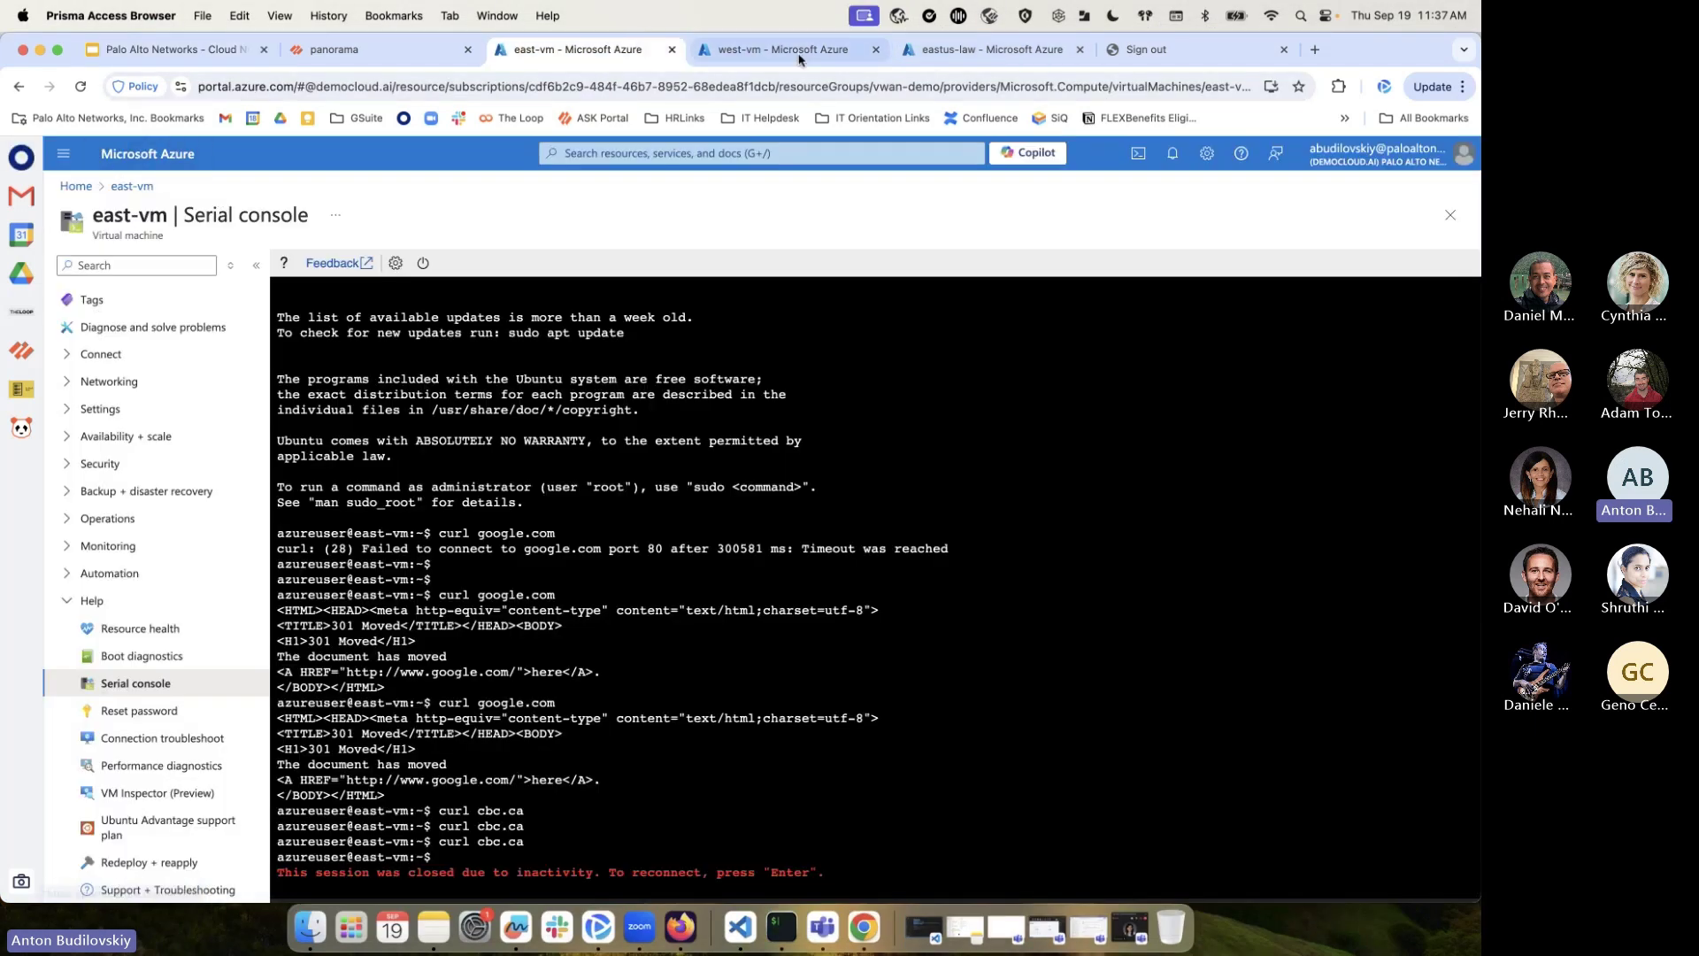
{"action": "left_click", "coordinate": [991, 50]}
{"action": "left_click", "coordinate": [87, 185]}
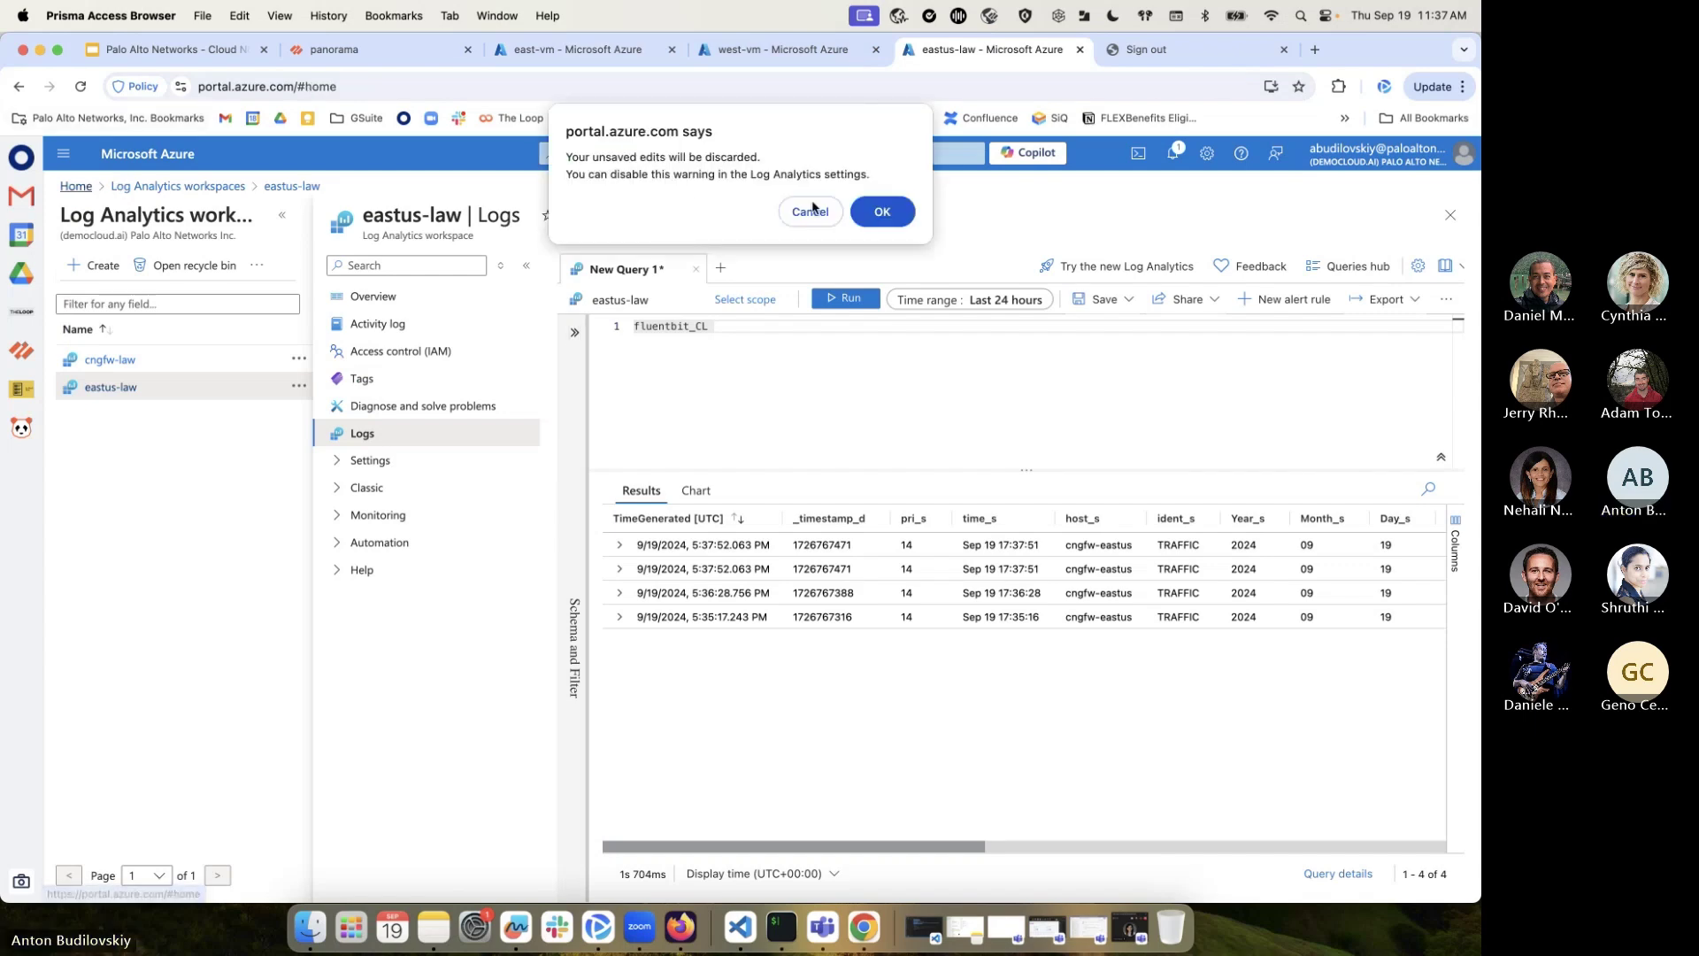
{"action": "left_click", "coordinate": [889, 210]}
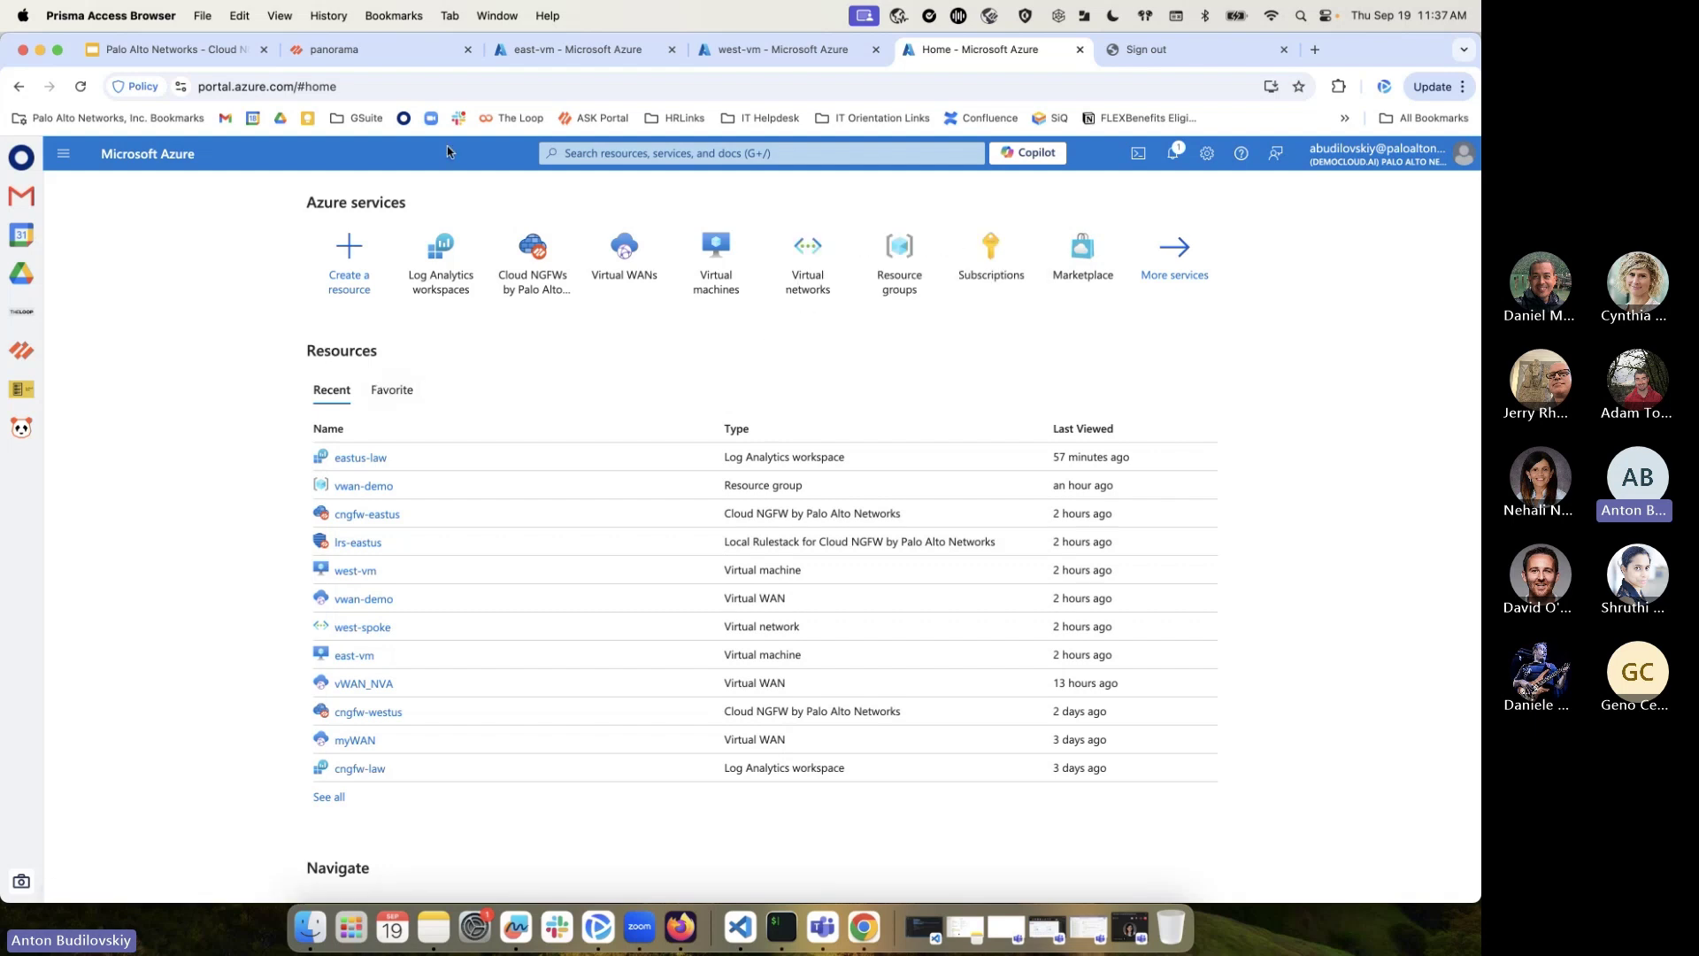
{"action": "left_click", "coordinate": [572, 152]}
{"action": "type", "text": "clou"}
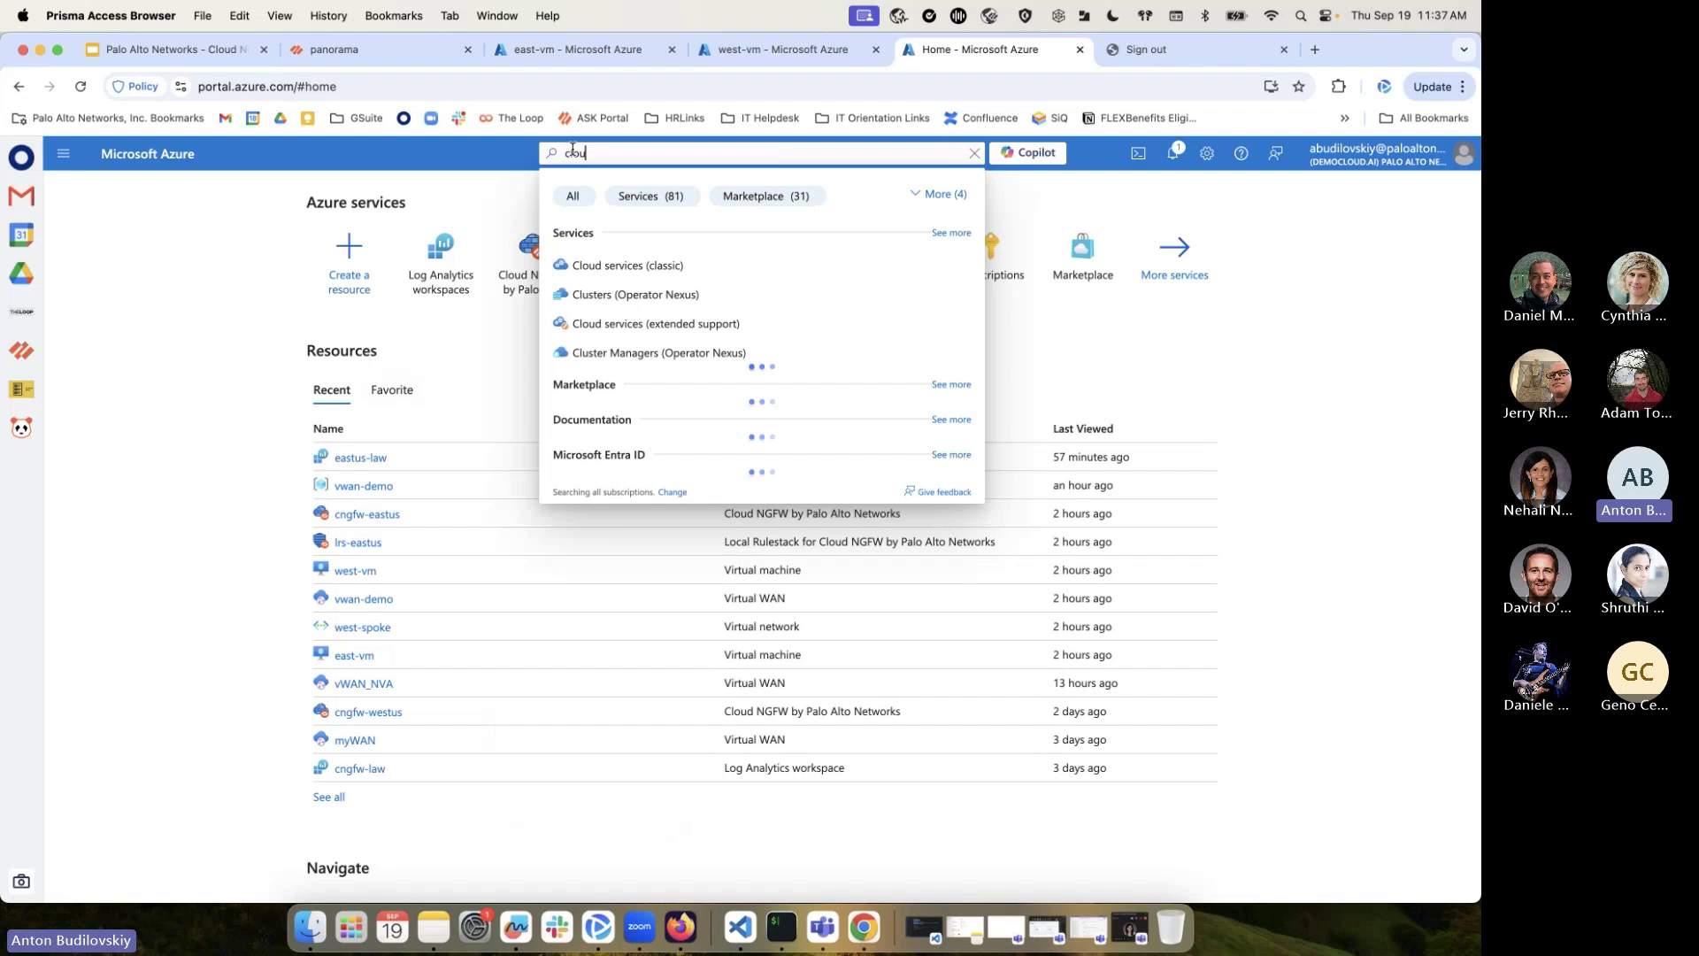
{"action": "type", "text": "d ngfw"}
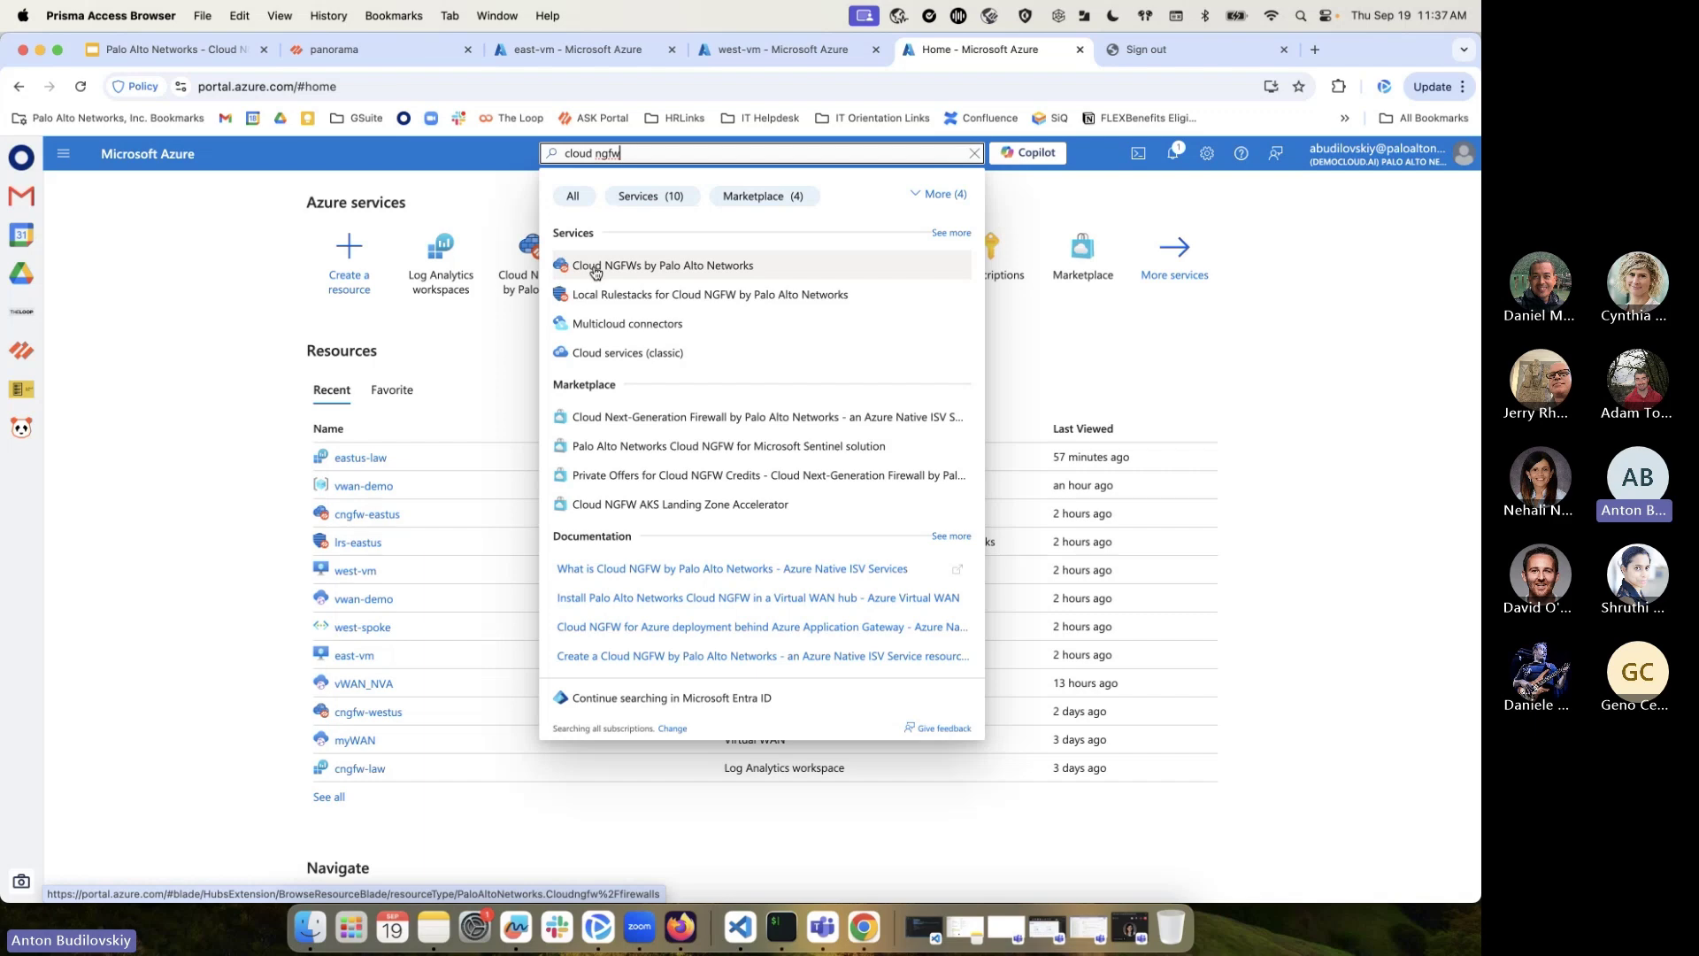
Start a new Cloud NGFW in a newly created resource group demo-today
{"action": "left_click", "coordinate": [648, 266]}
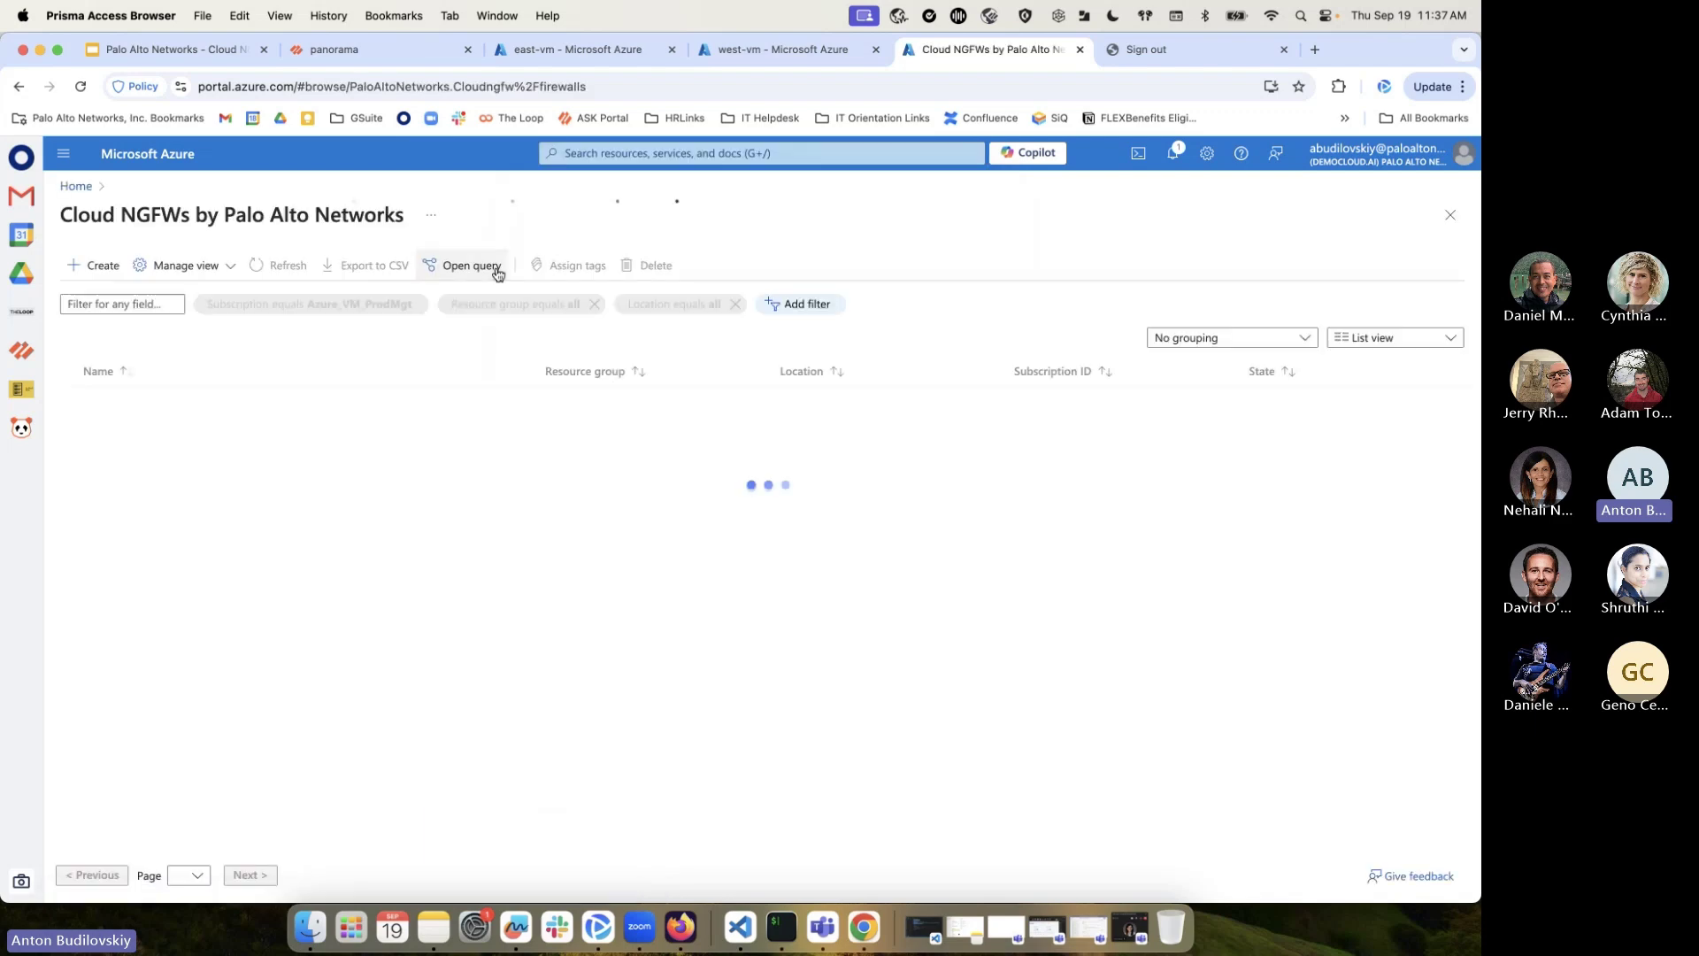
{"action": "left_click", "coordinate": [102, 266]}
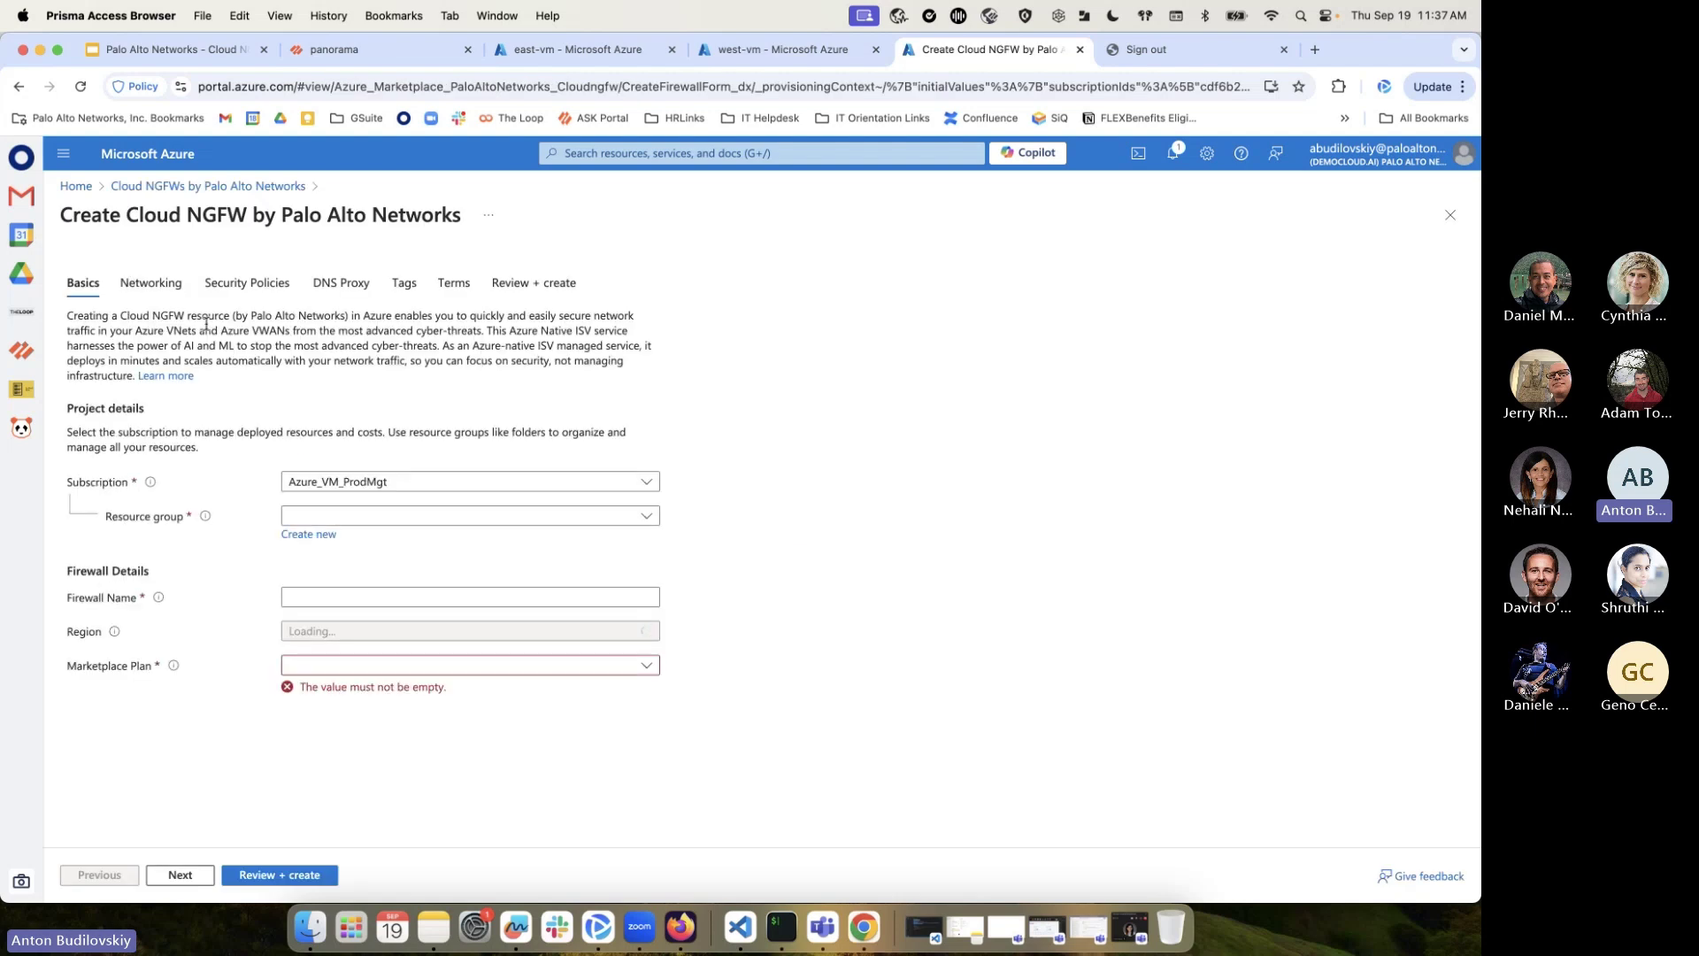
{"action": "left_click", "coordinate": [638, 523]}
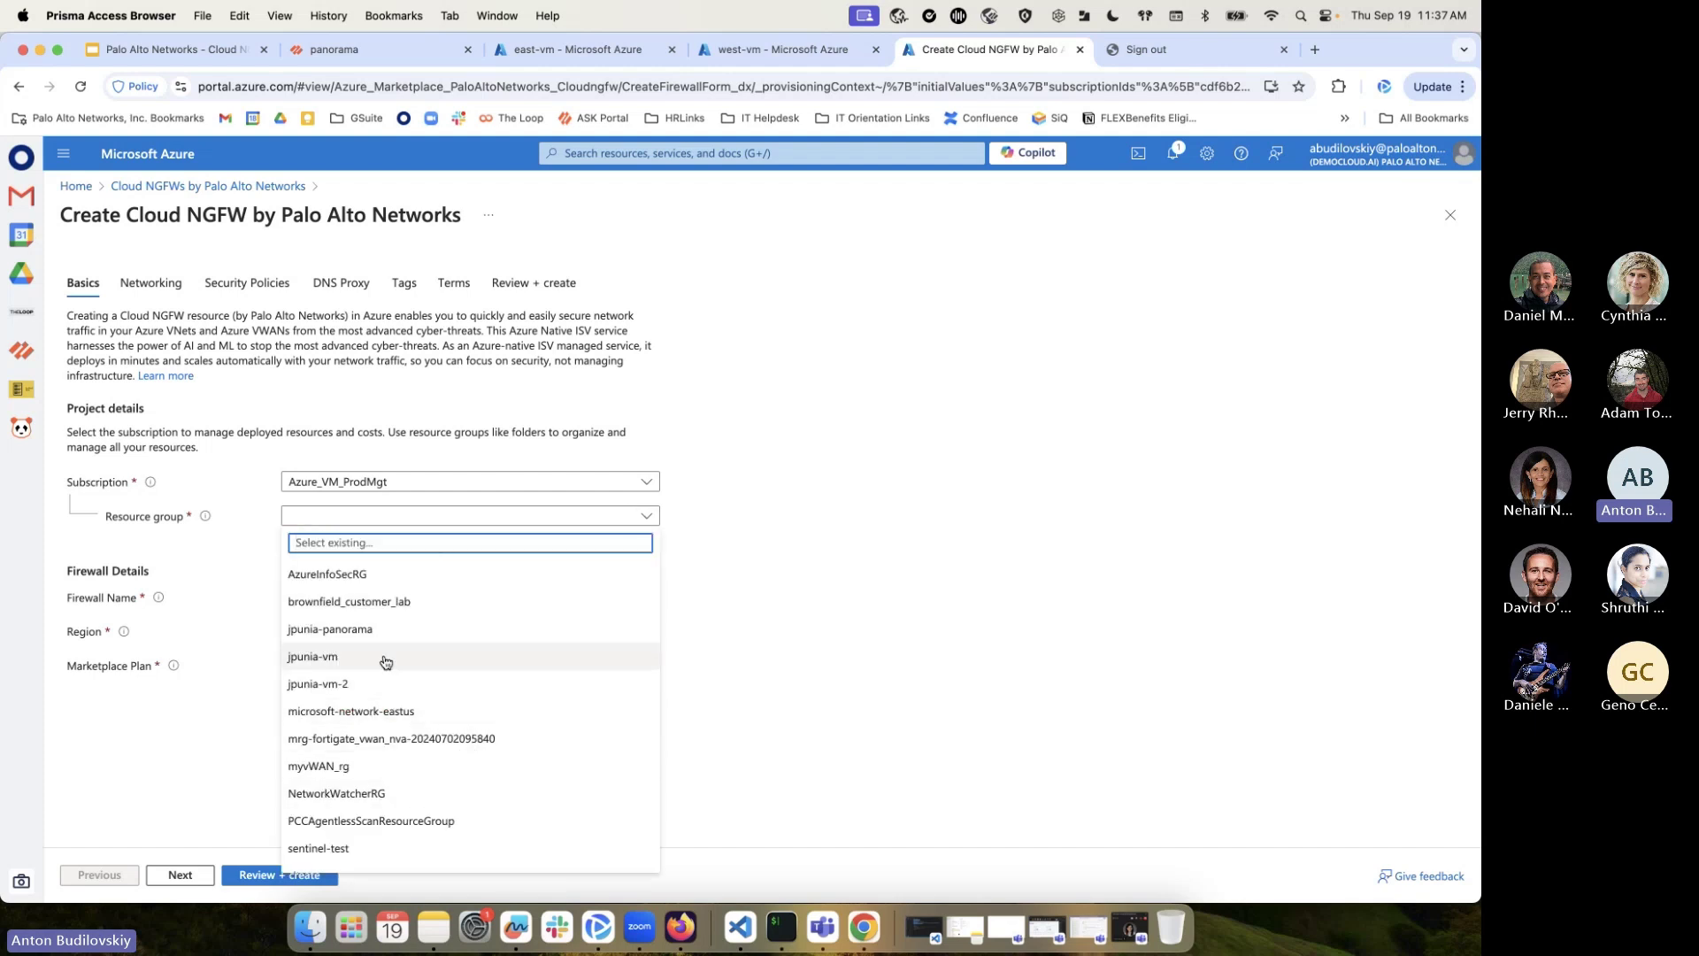
{"action": "left_click", "coordinate": [687, 364]}
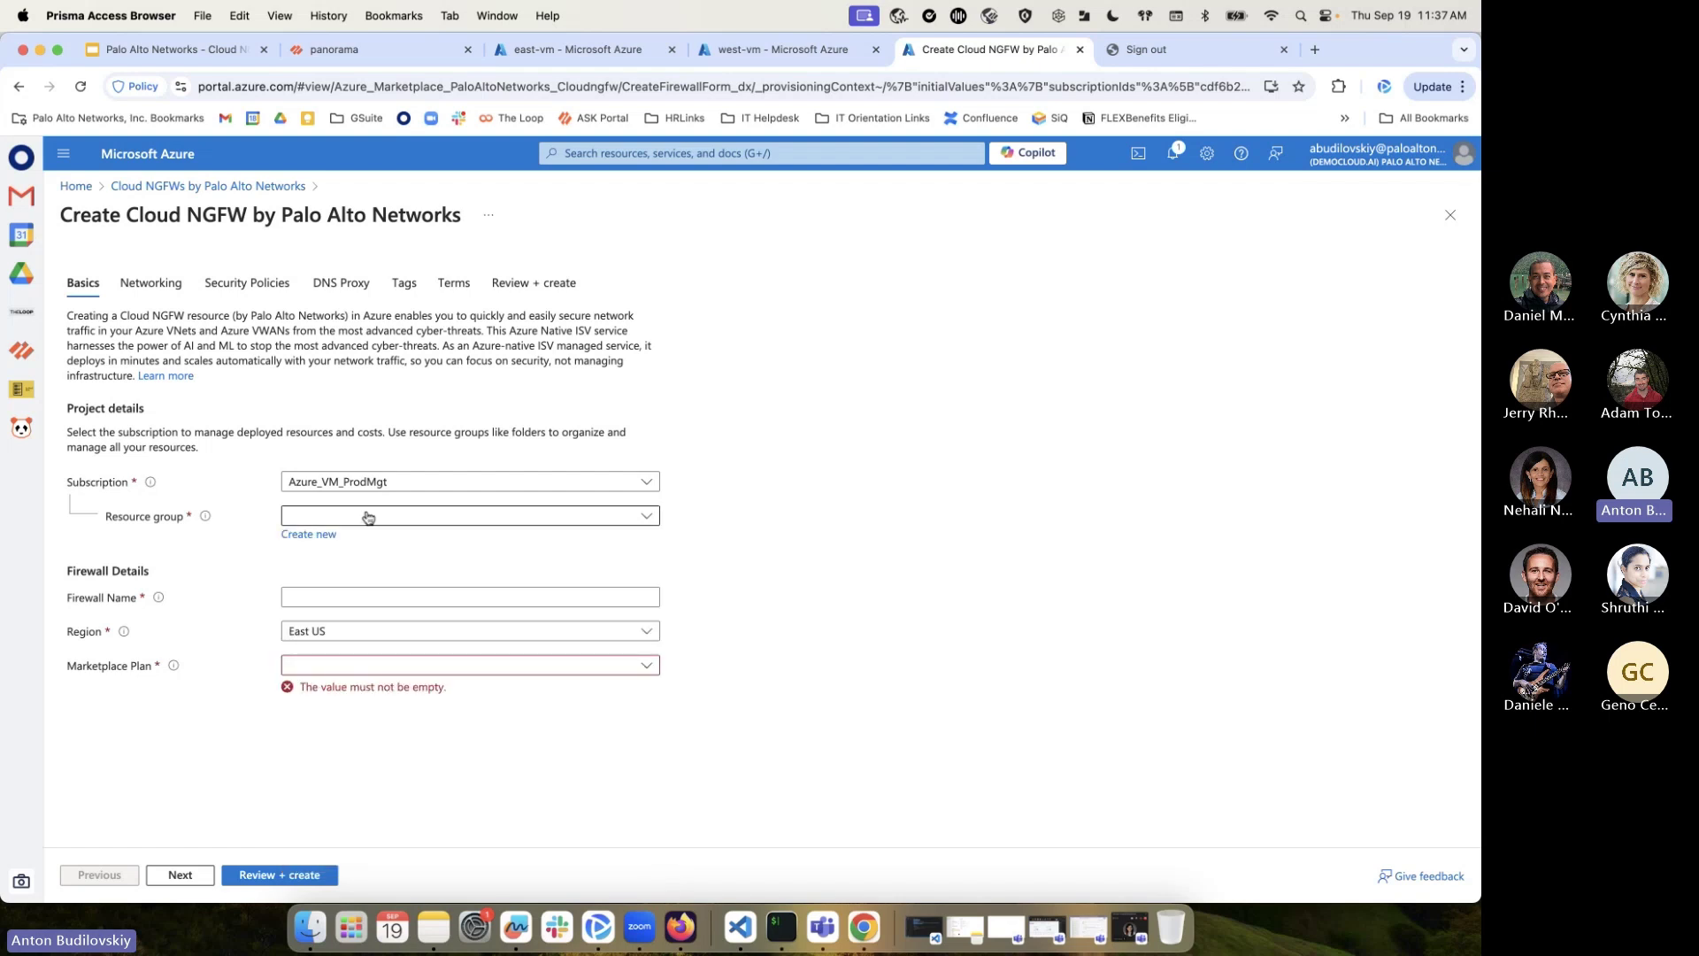
{"action": "left_click", "coordinate": [316, 534]}
{"action": "type", "text": "demo-v"}
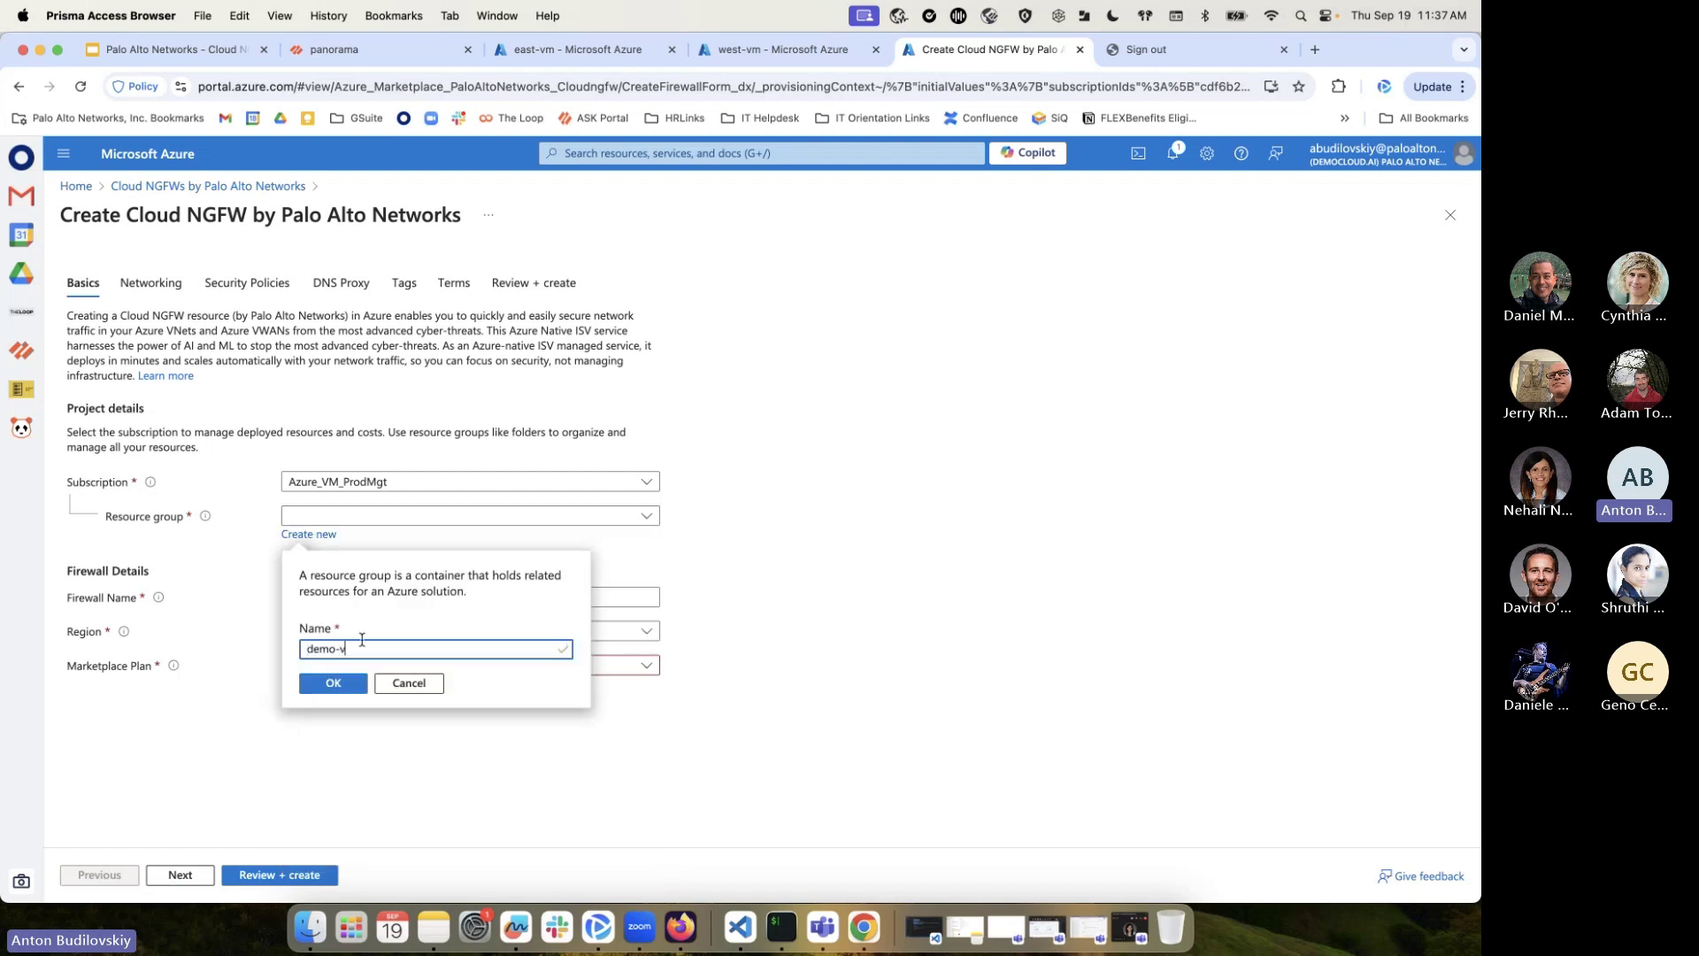
{"action": "key", "text": "BackSpace"}
{"action": "type", "text": "today"}
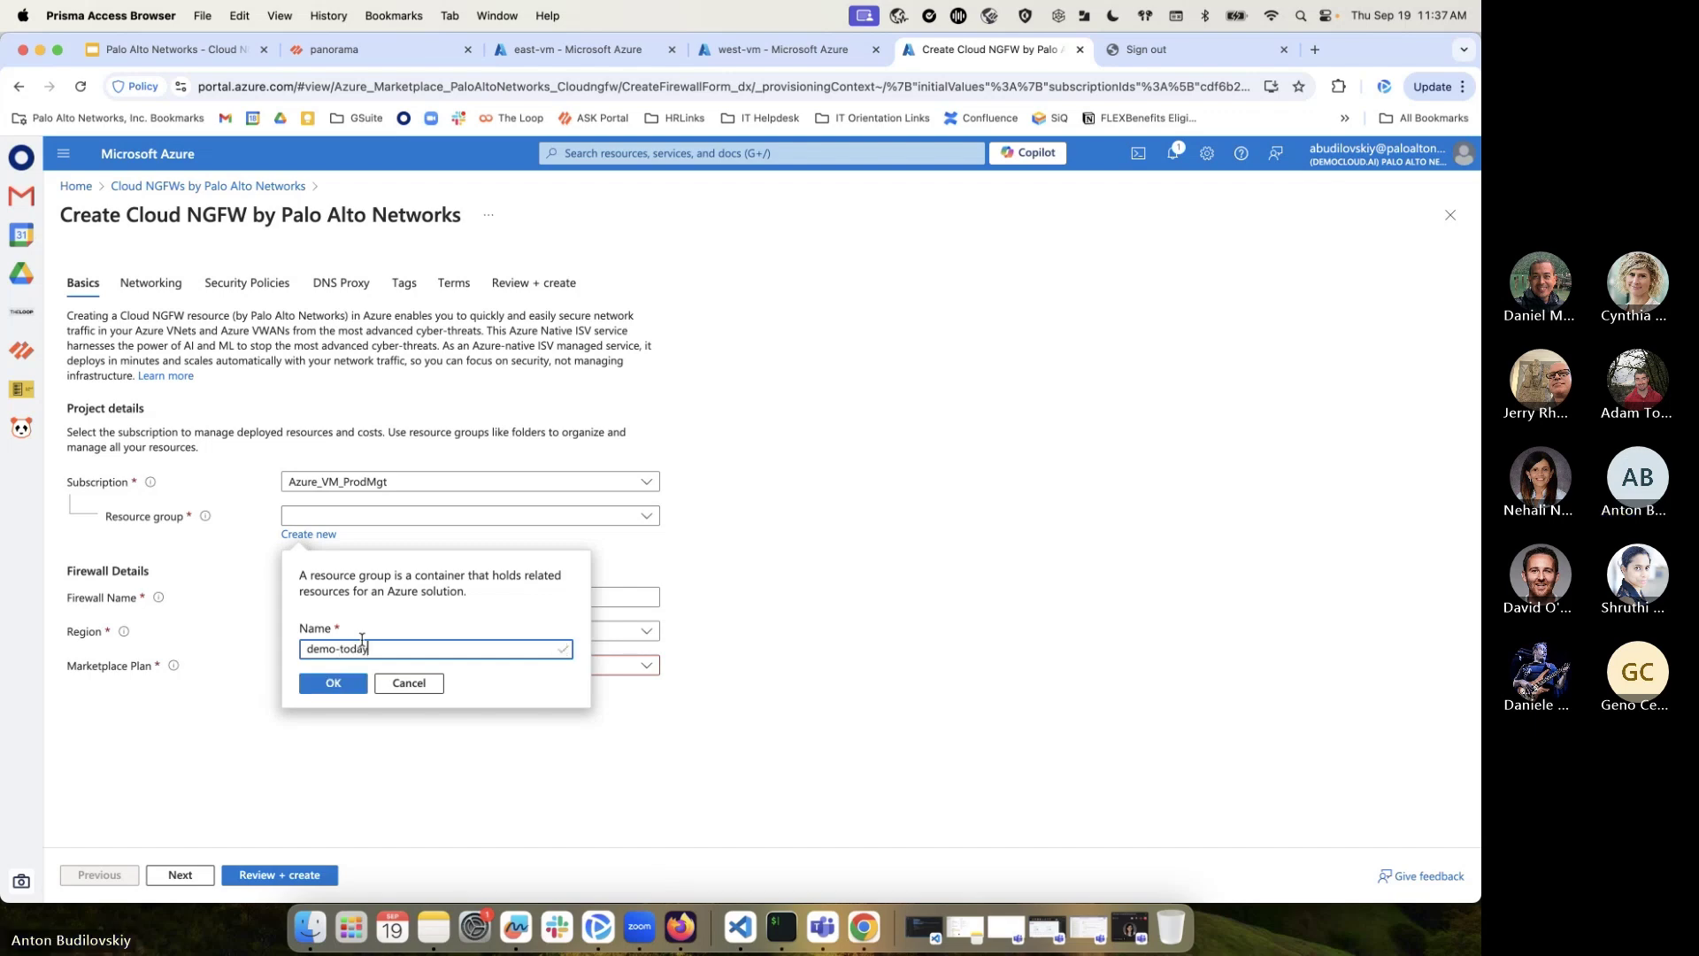
{"action": "left_click", "coordinate": [331, 684]}
Name the firewall cngfw-azure, keep region East US, and choose the Cloud NGFW marketplace plan
{"action": "left_click", "coordinate": [358, 597]}
{"action": "type", "text": "cngfw-east"}
{"action": "left_click", "coordinate": [405, 634]}
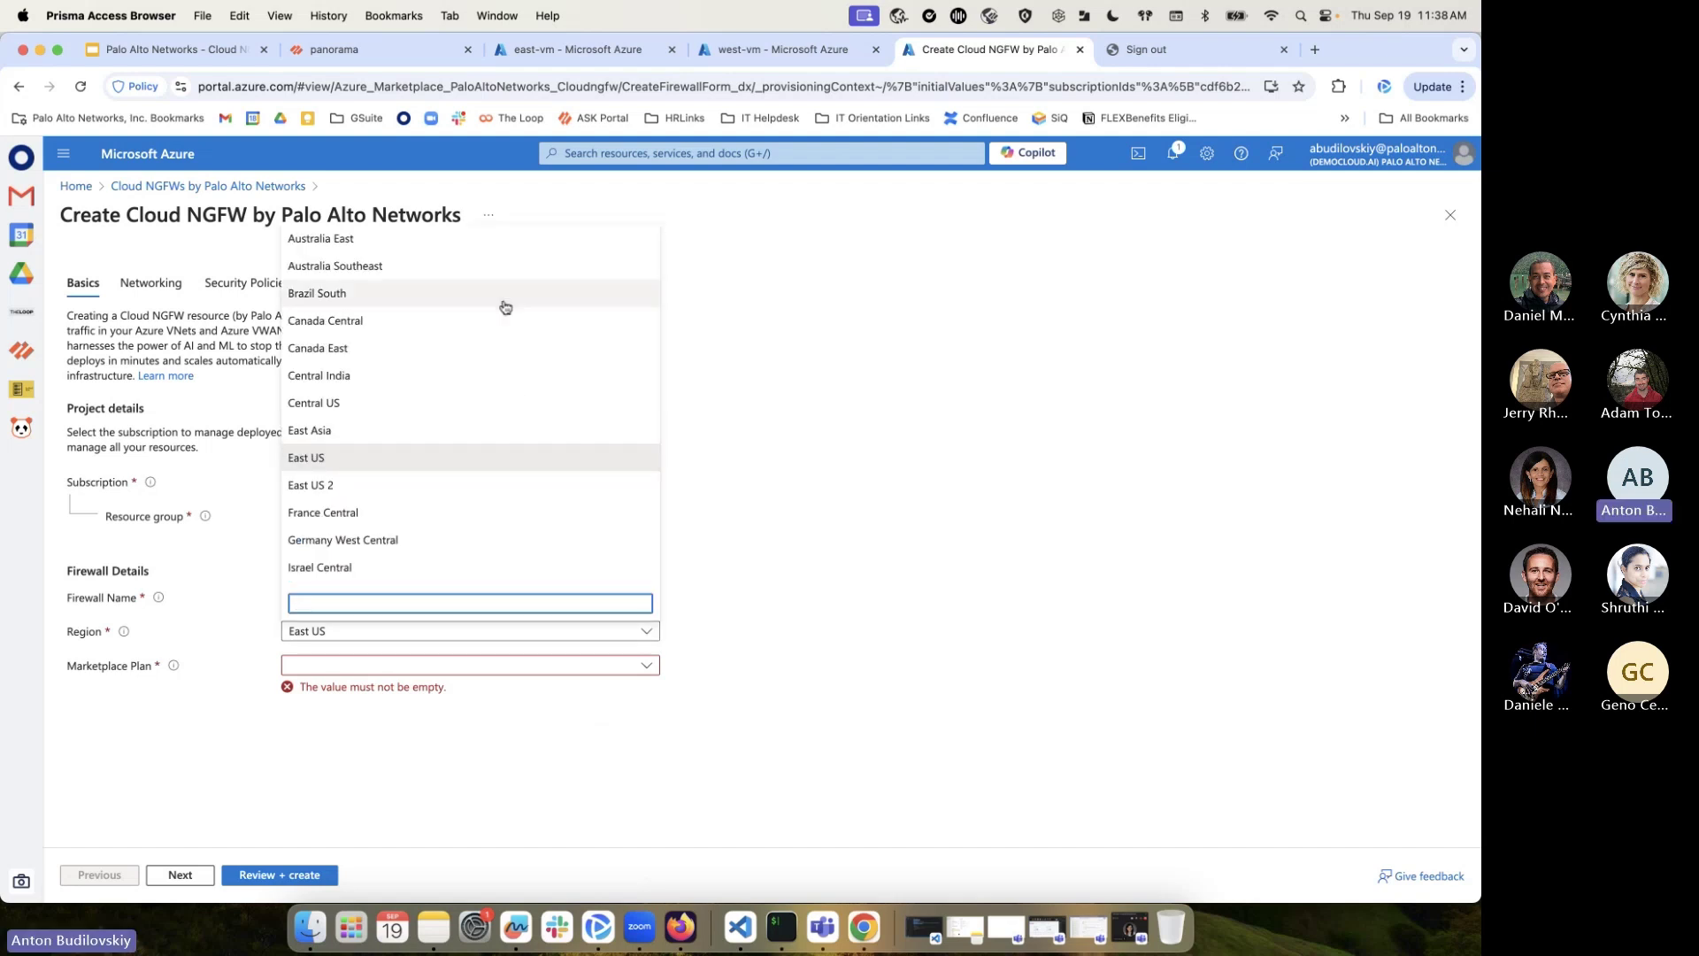
{"action": "scroll", "coordinate": [505, 307], "scroll_direction": "down", "scroll_amount": 10}
{"action": "scroll", "coordinate": [451, 326], "scroll_direction": "up", "scroll_amount": 10}
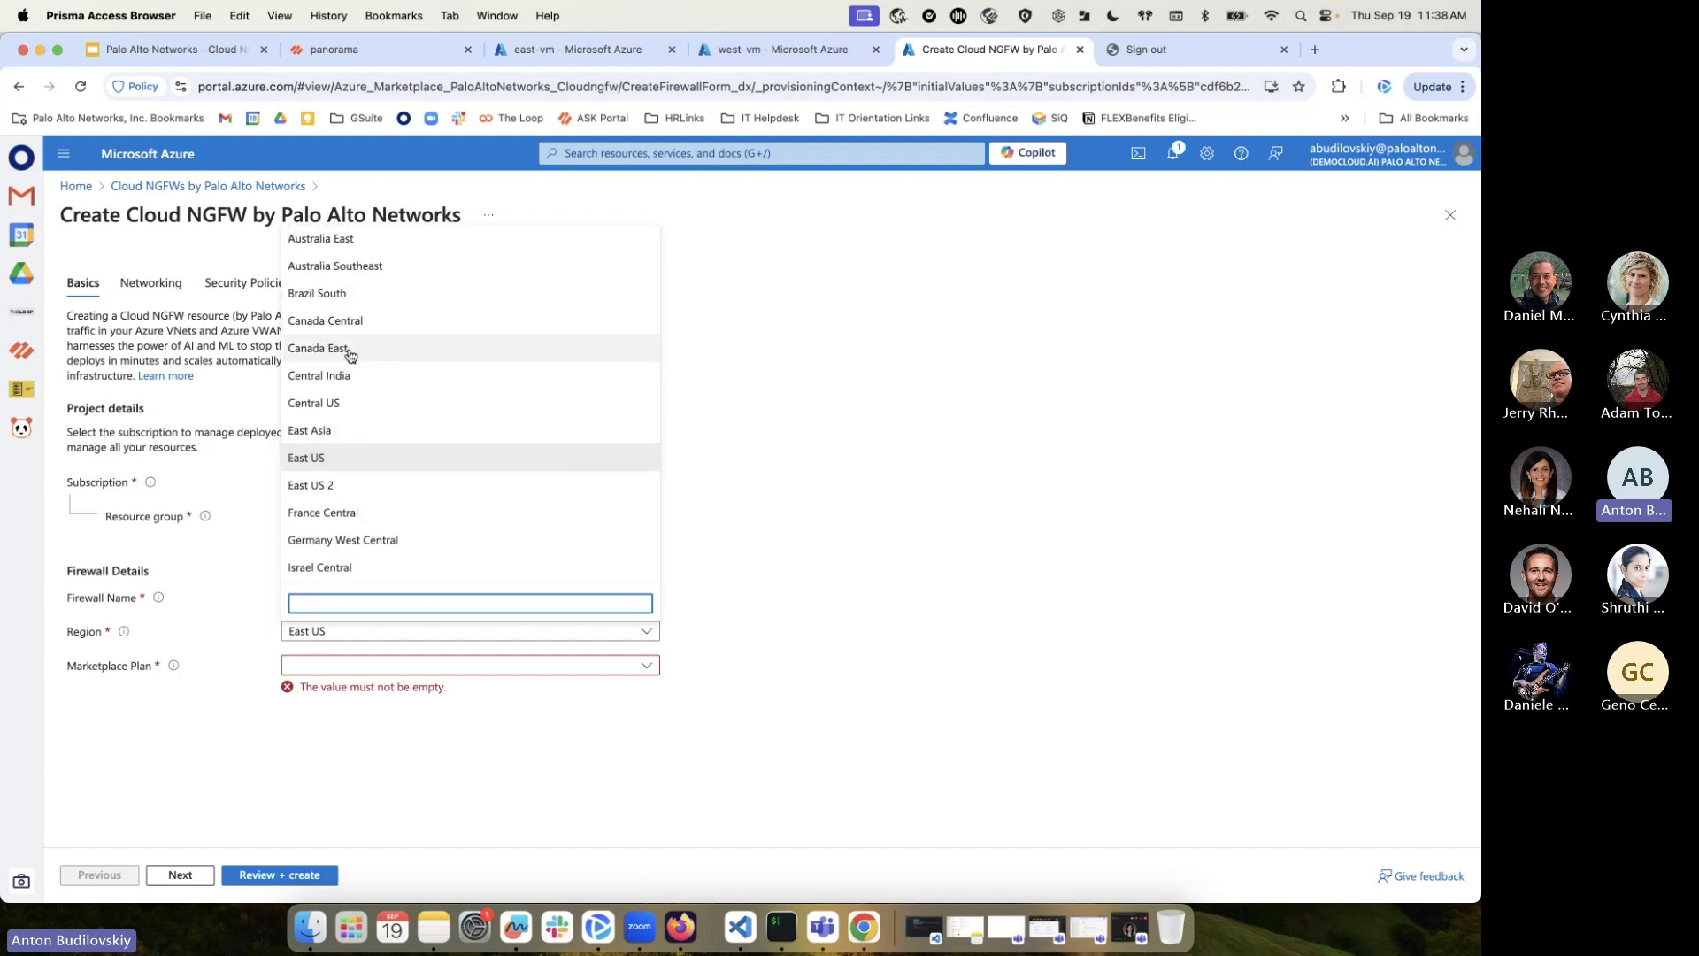
{"action": "scroll", "coordinate": [345, 460], "scroll_direction": "down", "scroll_amount": 2}
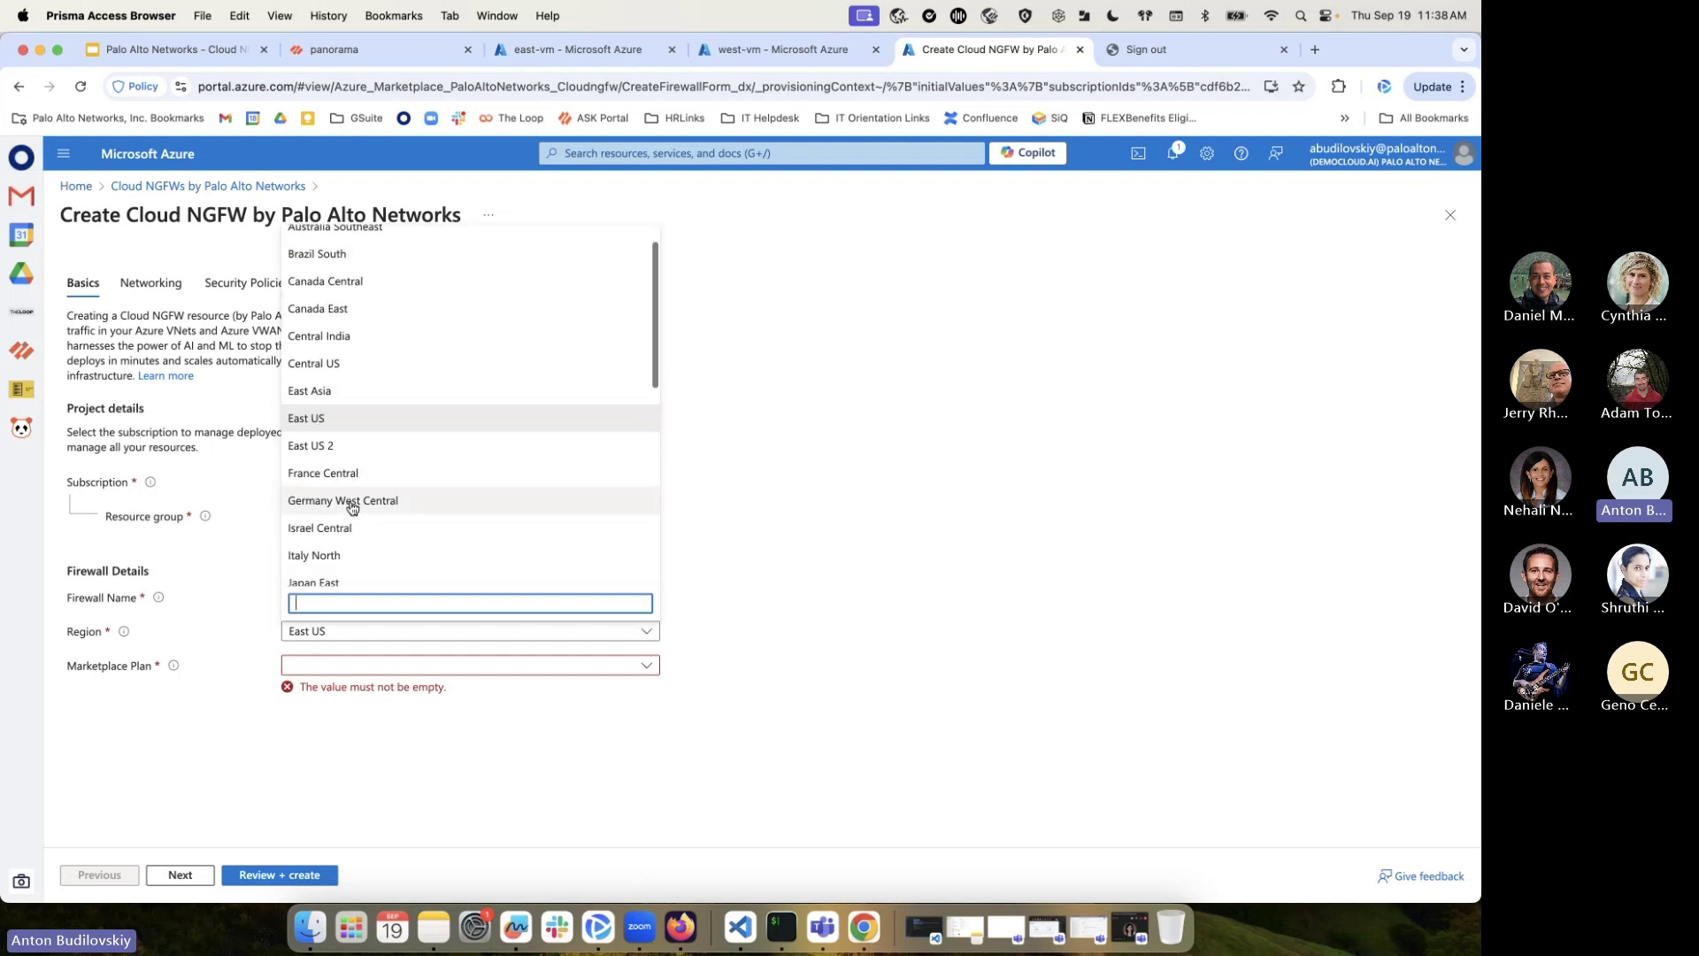
{"action": "left_click", "coordinate": [341, 429]}
{"action": "left_click", "coordinate": [367, 666]}
{"action": "left_click", "coordinate": [350, 690]}
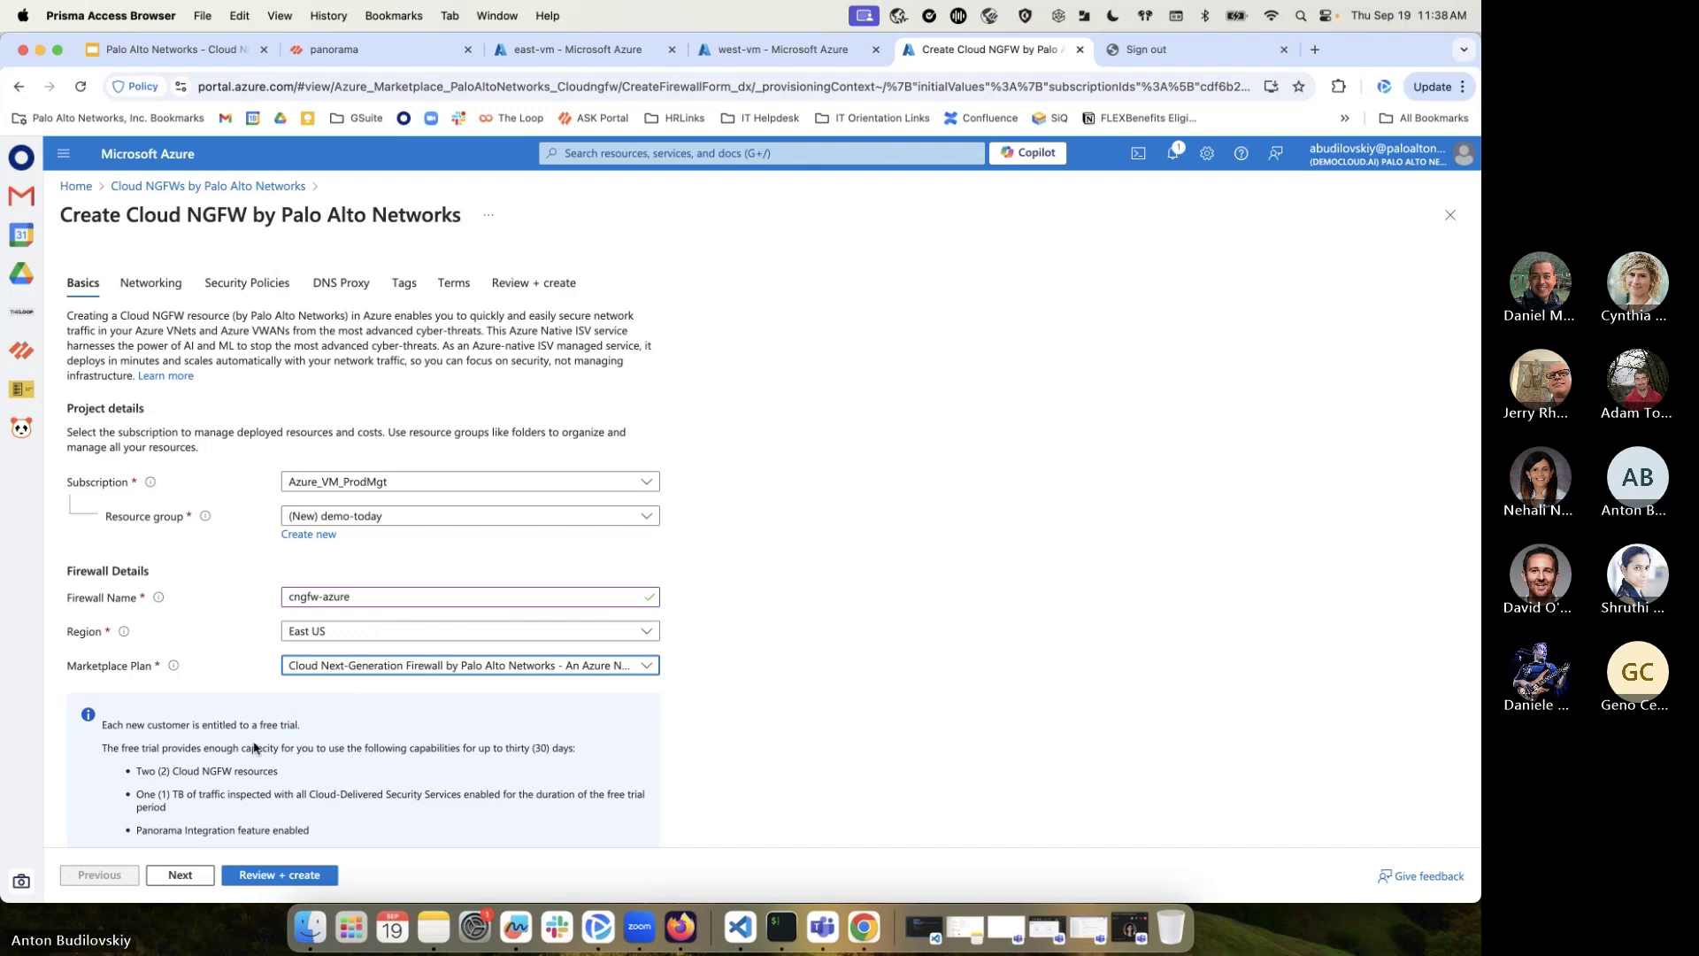
Highlight the plan's cost dimension lines and open the bit.ly/cngfw add-ons link
{"action": "scroll", "coordinate": [254, 748], "scroll_direction": "down", "scroll_amount": 5}
{"action": "left_click_drag", "start_coordinate": [133, 502], "coordinate": [276, 603]}
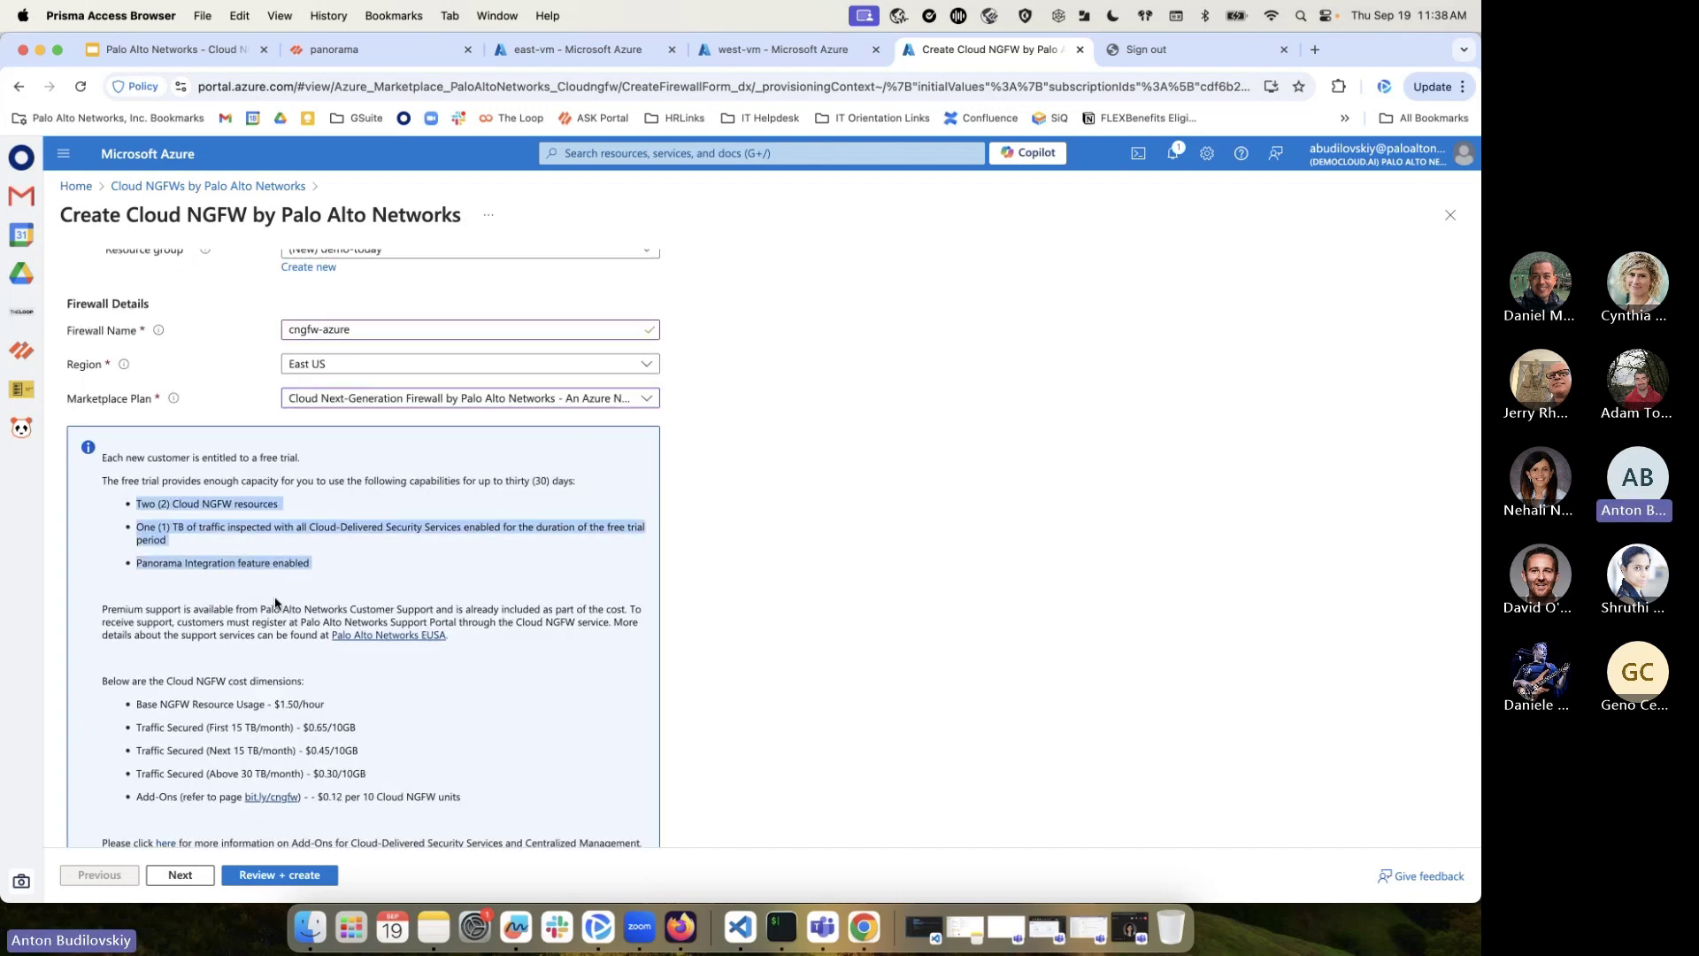
{"action": "left_click", "coordinate": [166, 528]}
{"action": "scroll", "coordinate": [183, 679], "scroll_direction": "down", "scroll_amount": 3}
{"action": "left_click_drag", "start_coordinate": [104, 537], "coordinate": [308, 633]}
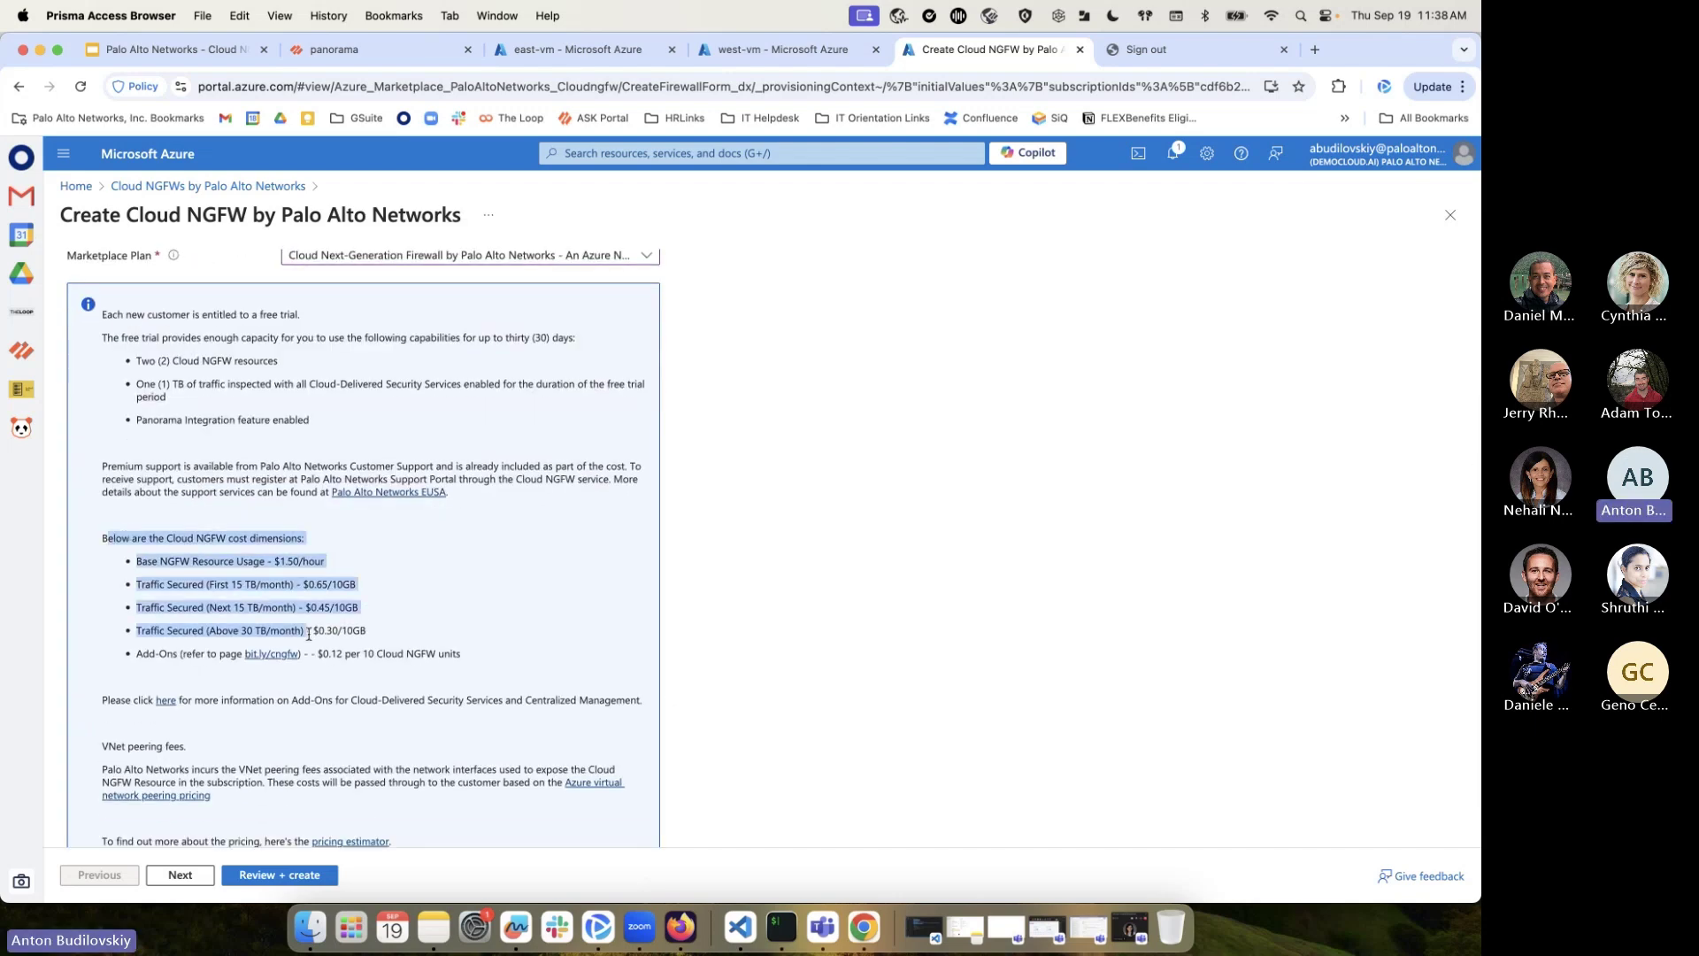
{"action": "left_click", "coordinate": [256, 655]}
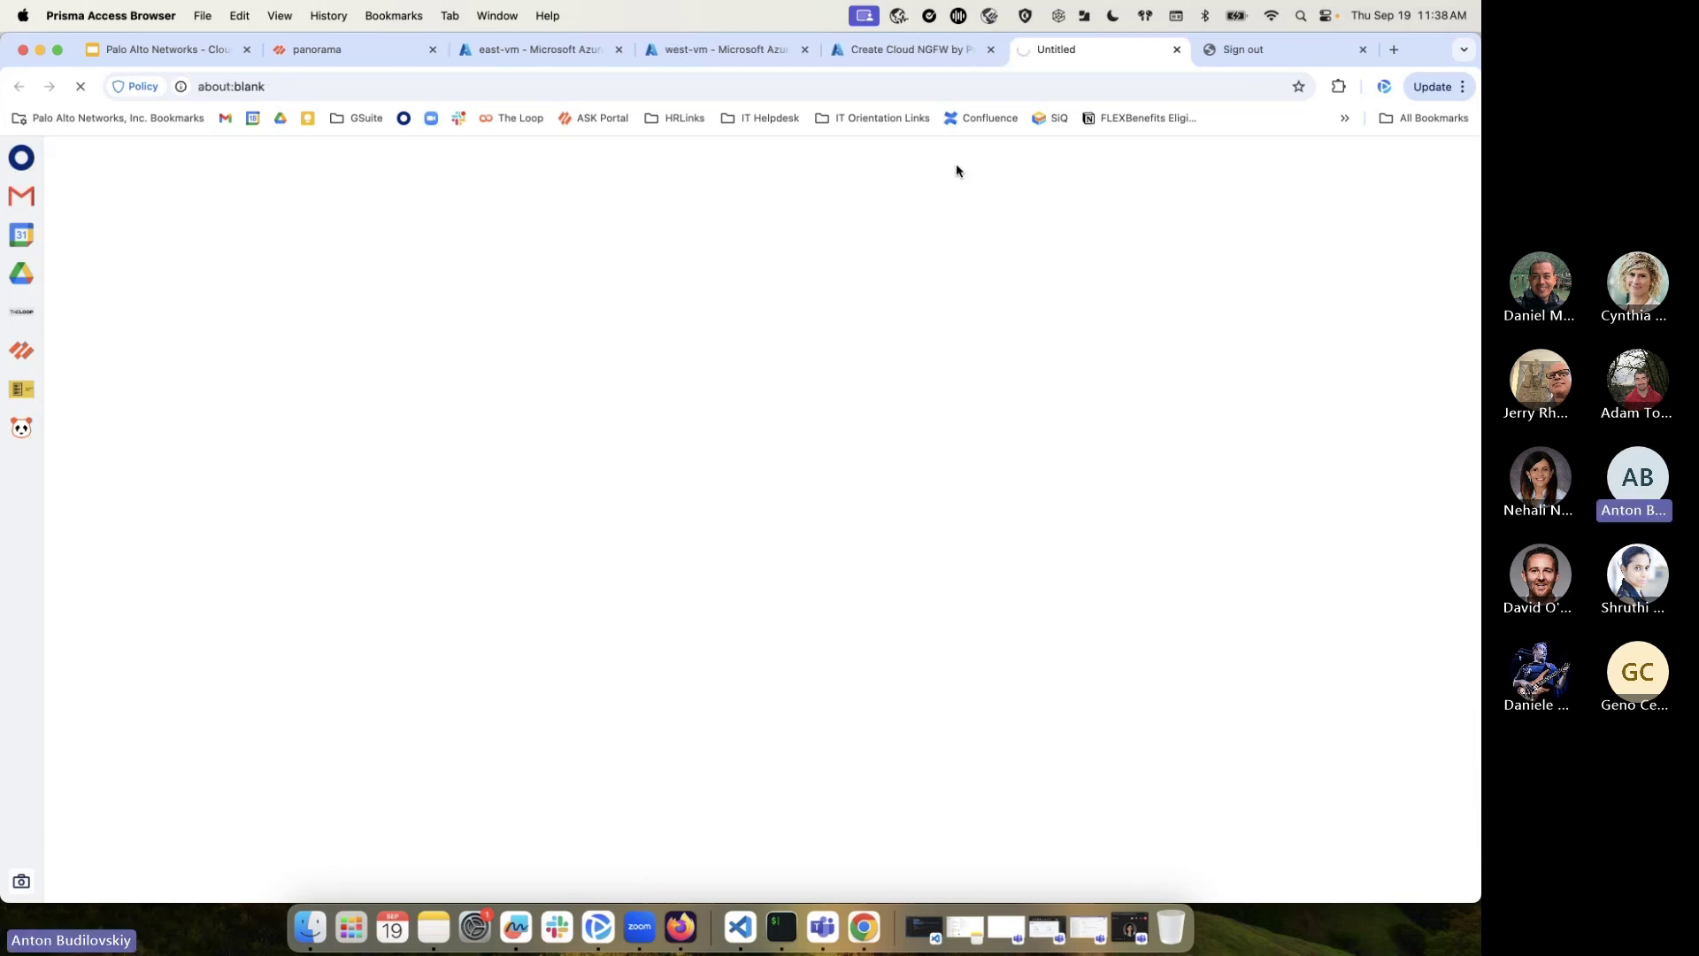
{"action": "left_click", "coordinate": [905, 51]}
Keep a new virtual network and enable Source NAT reusing the firewall's public IP
{"action": "left_click", "coordinate": [179, 874]}
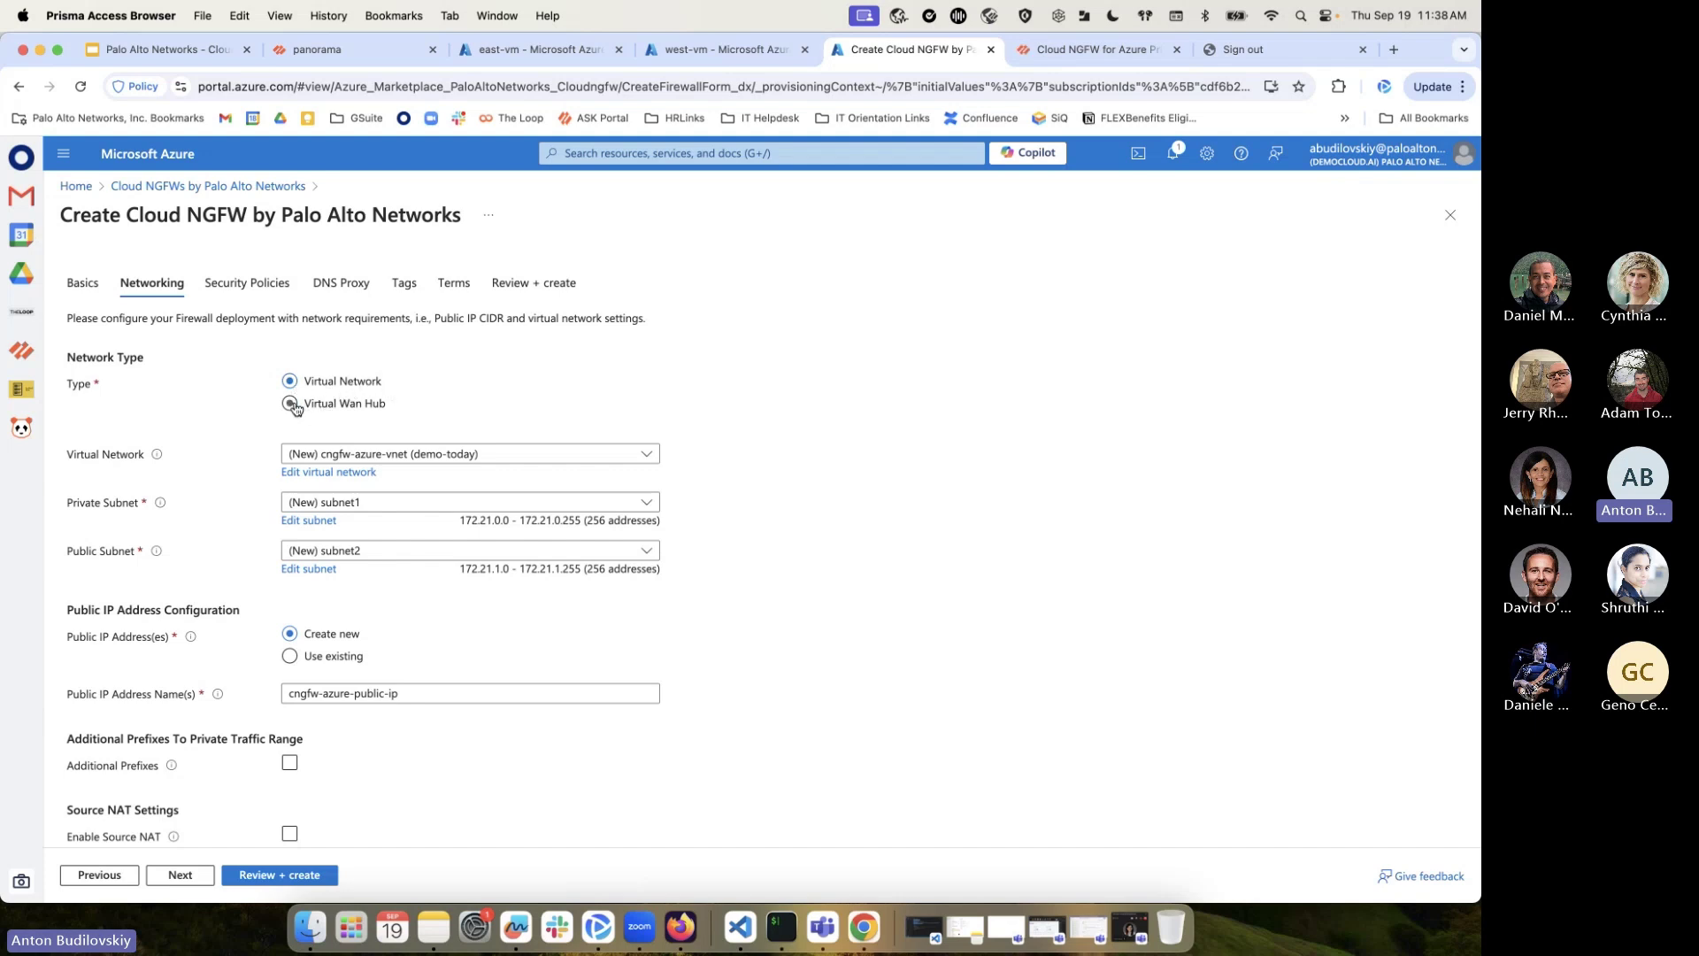
{"action": "scroll", "coordinate": [334, 492], "scroll_direction": "down", "scroll_amount": 1}
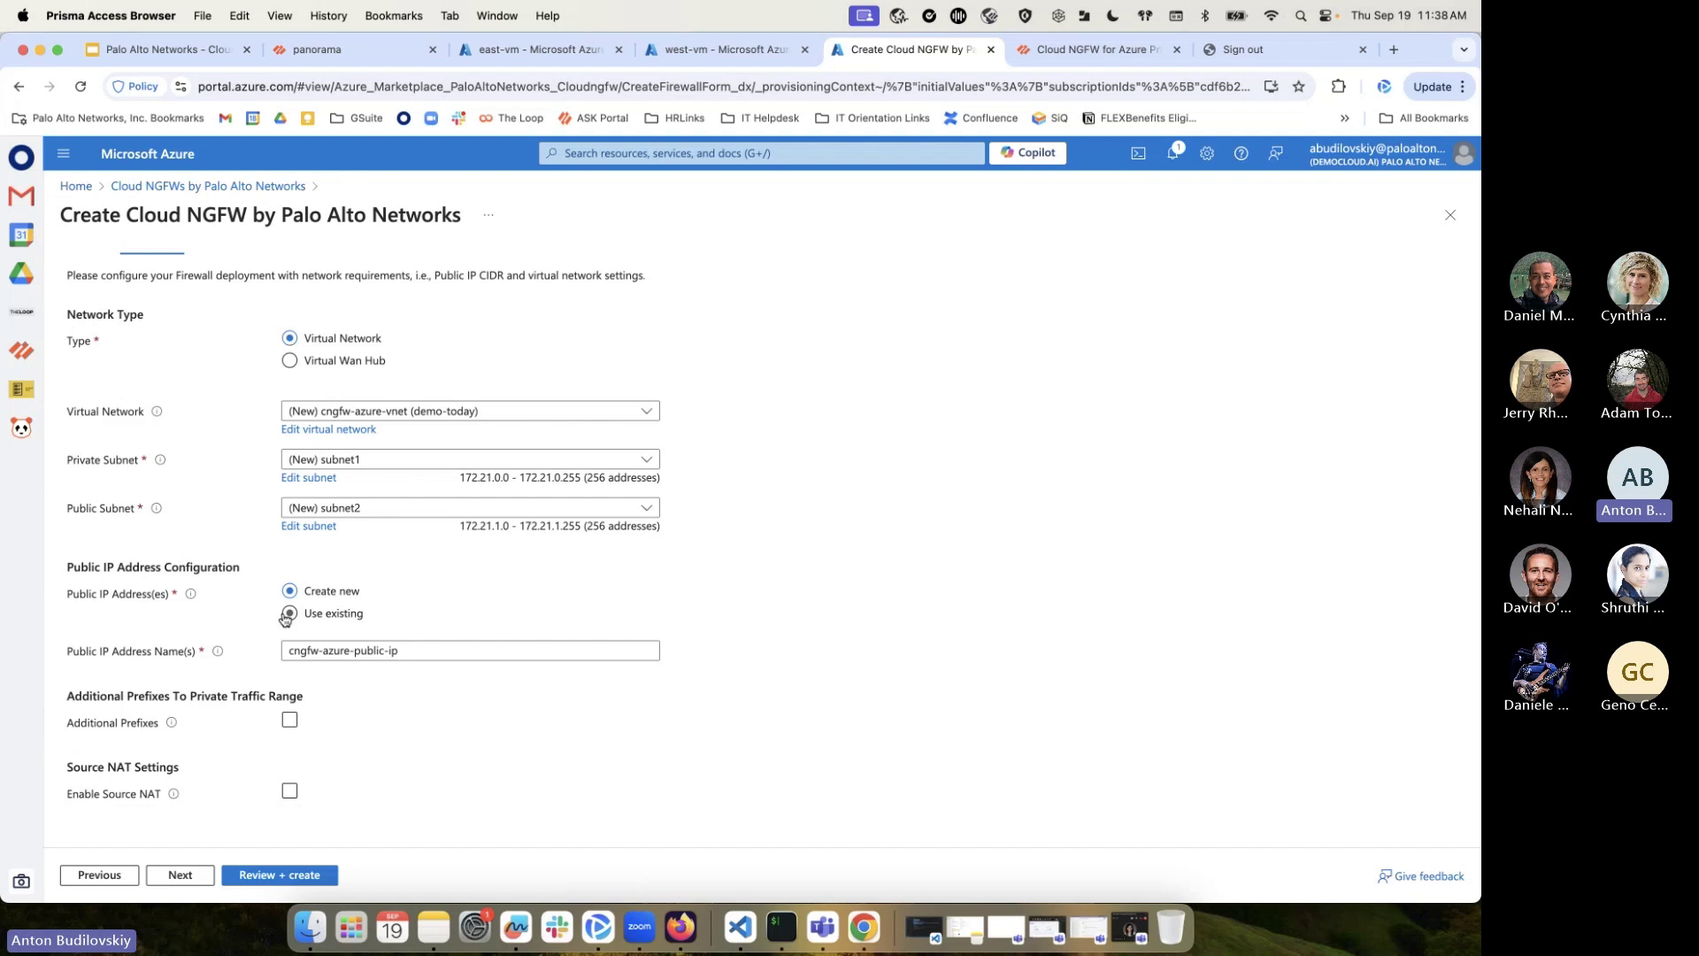
{"action": "left_click", "coordinate": [289, 719]}
{"action": "left_click", "coordinate": [289, 790]}
{"action": "scroll", "coordinate": [289, 790], "scroll_direction": "down", "scroll_amount": 2}
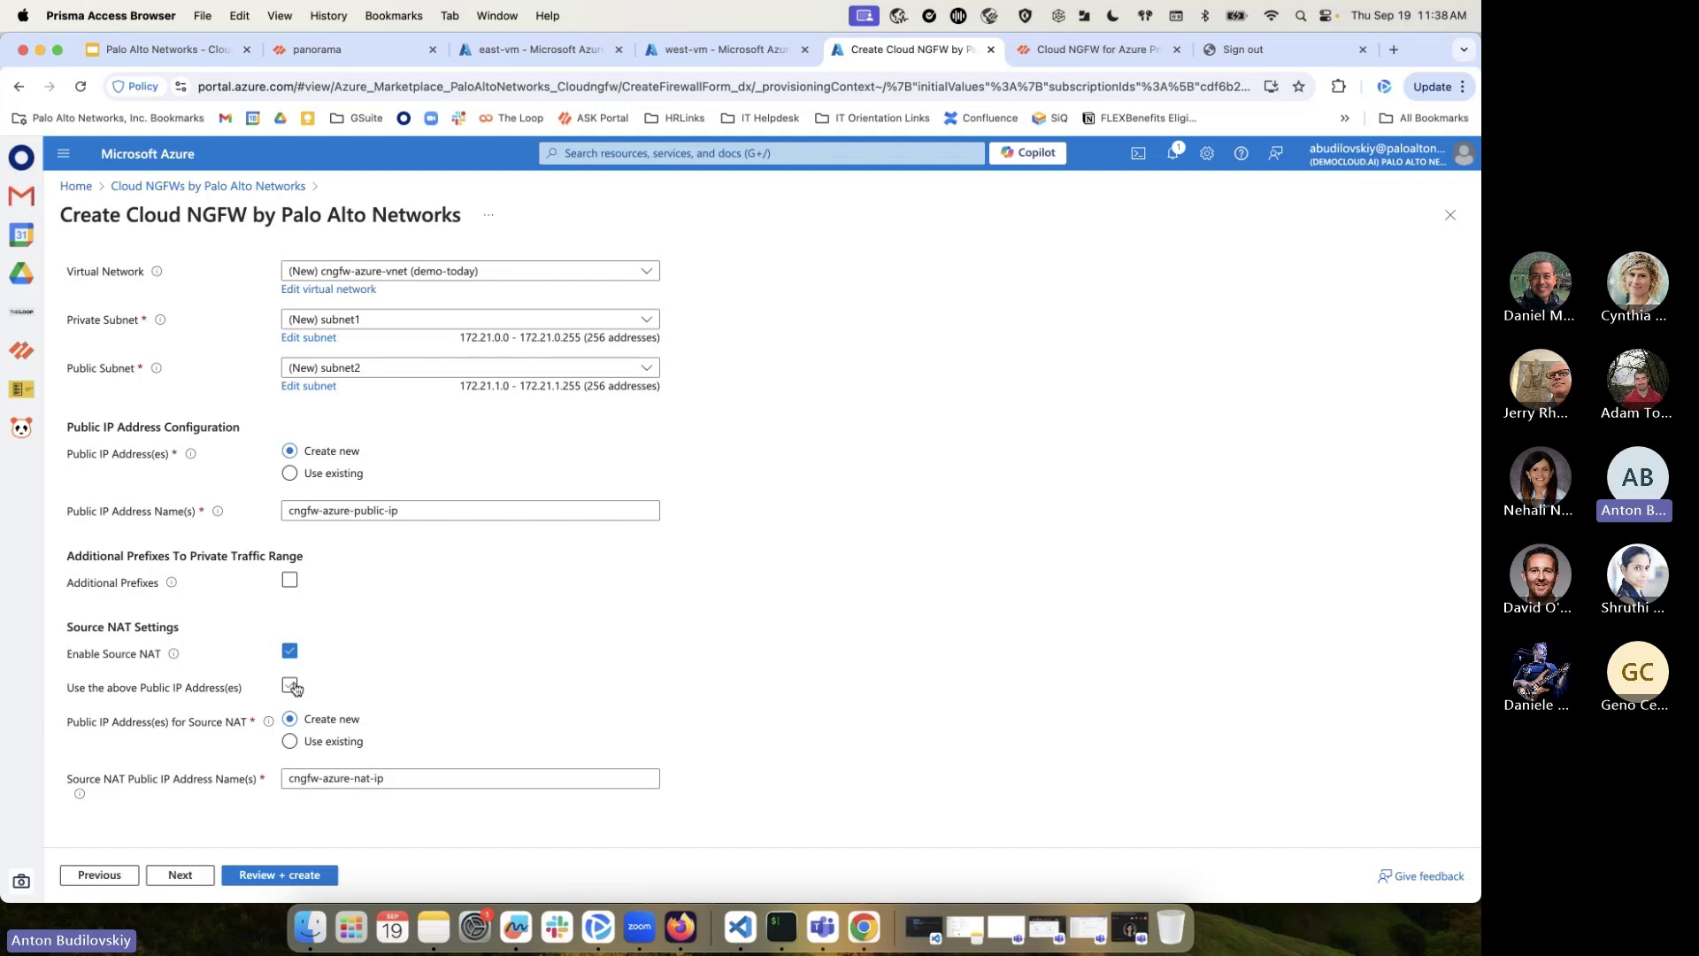
{"action": "left_click", "coordinate": [290, 686]}
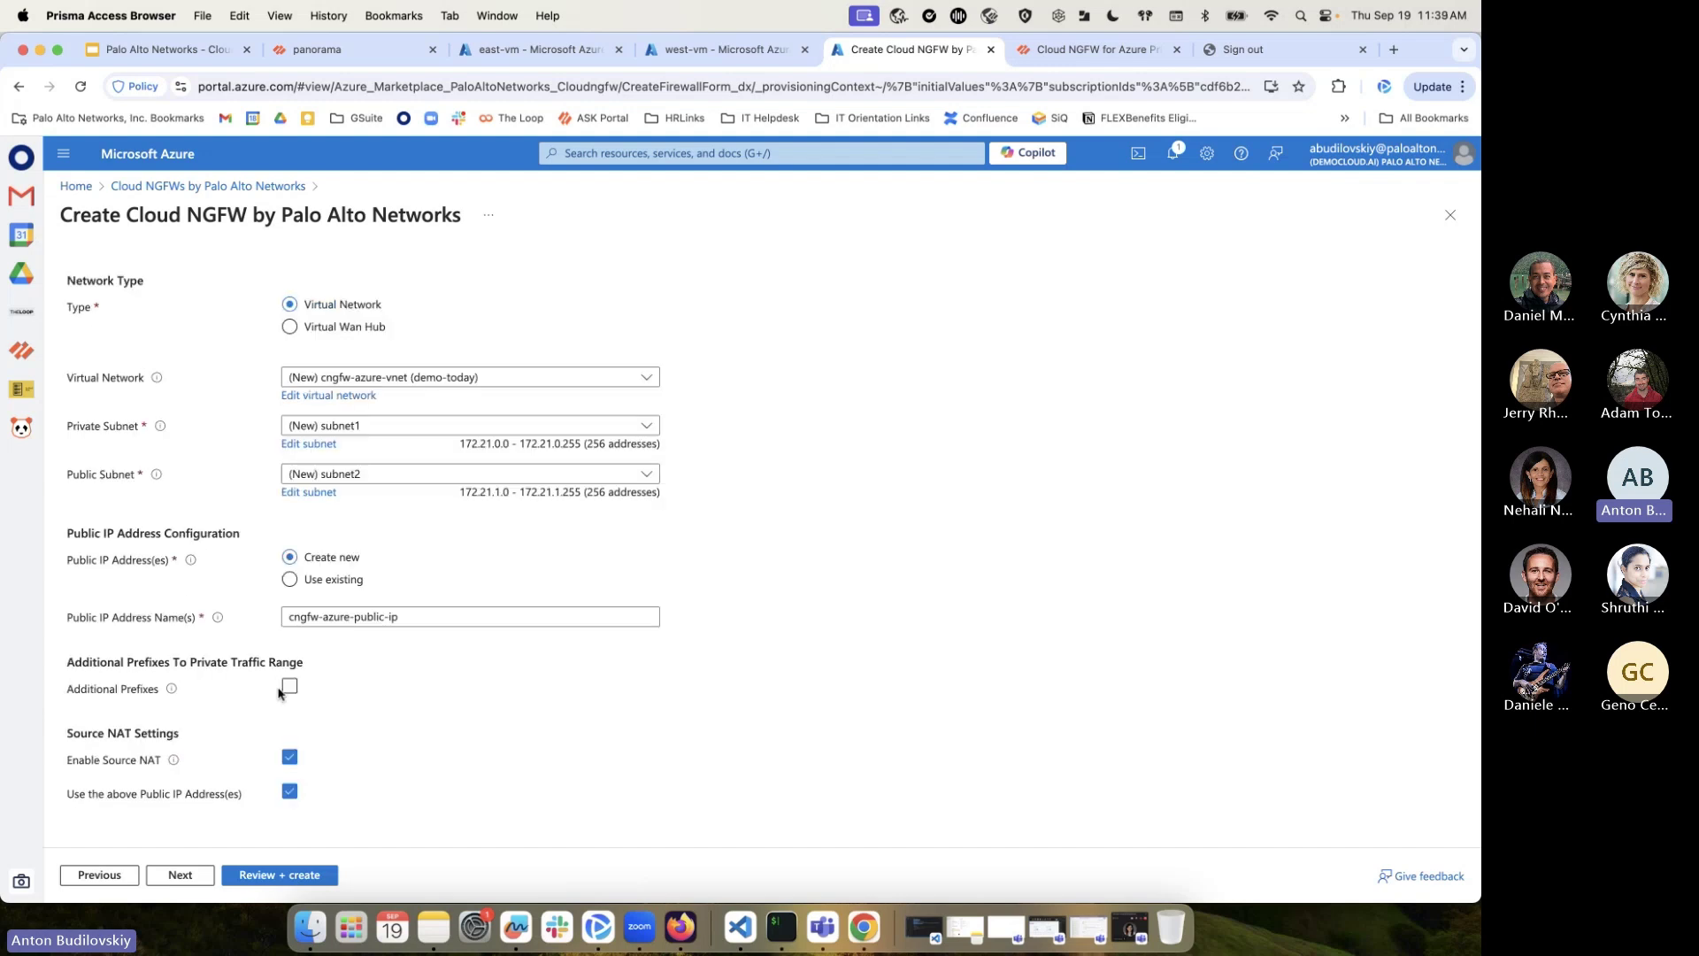
{"action": "mouse_move", "coordinate": [178, 697]}
{"action": "left_click", "coordinate": [181, 874]}
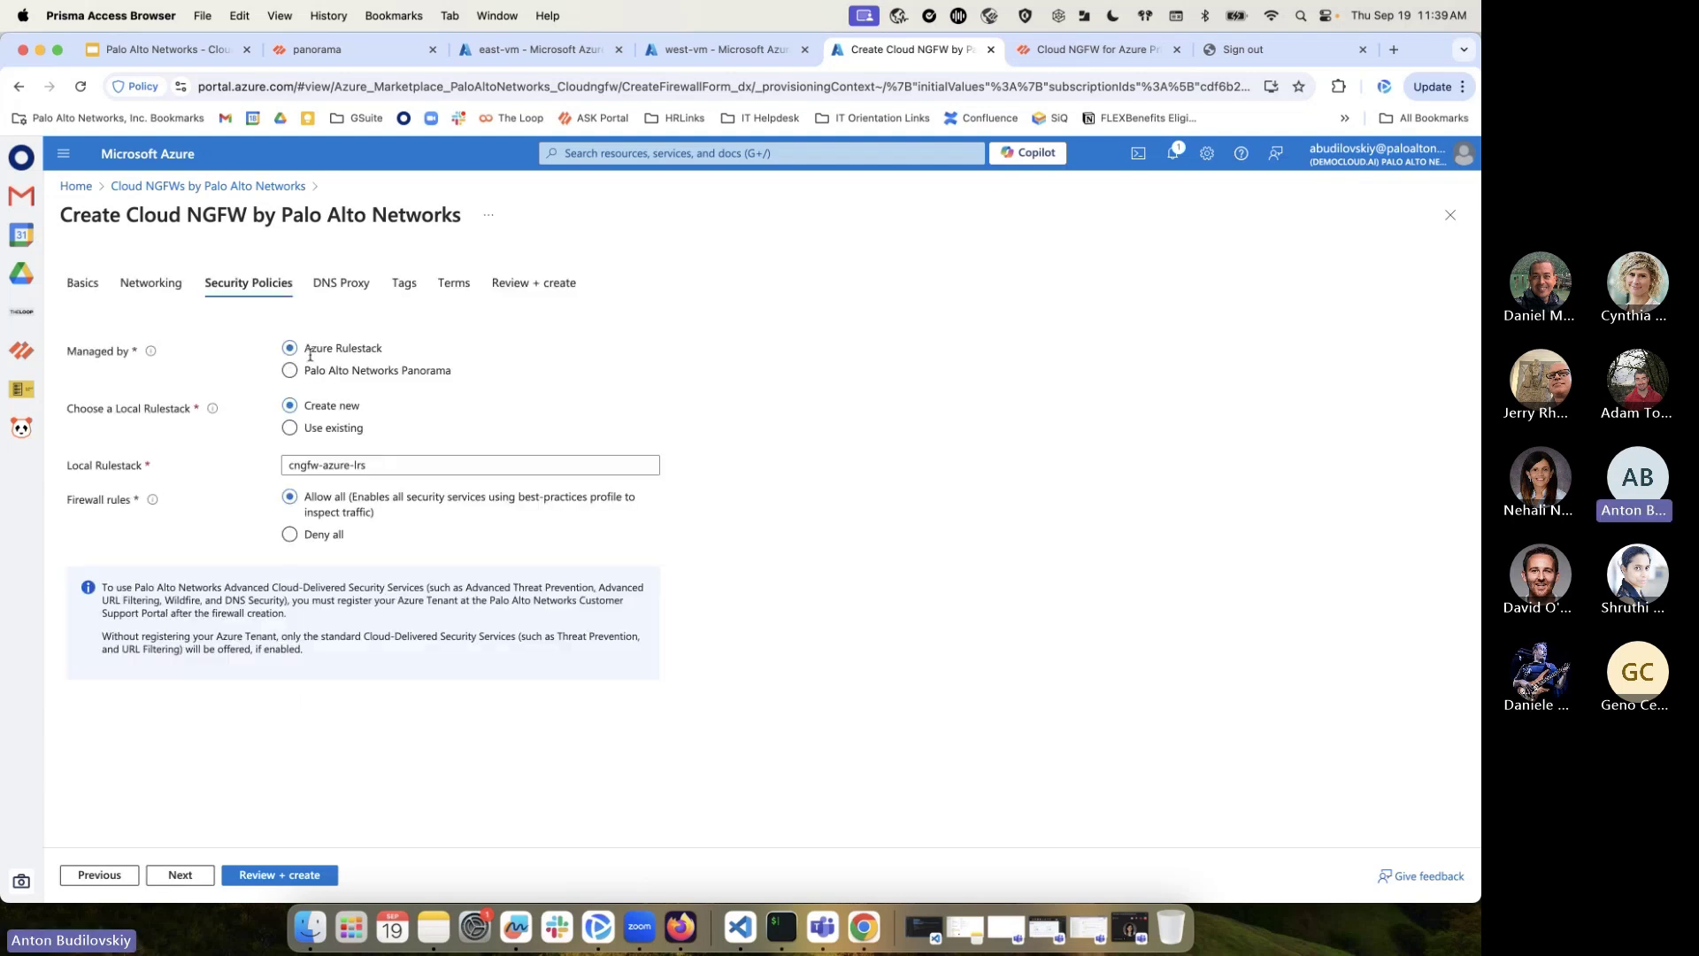
Keep Azure Rulestack management, skip DNS Proxy and Tags, and accept the marketplace terms
{"action": "left_click", "coordinate": [308, 376]}
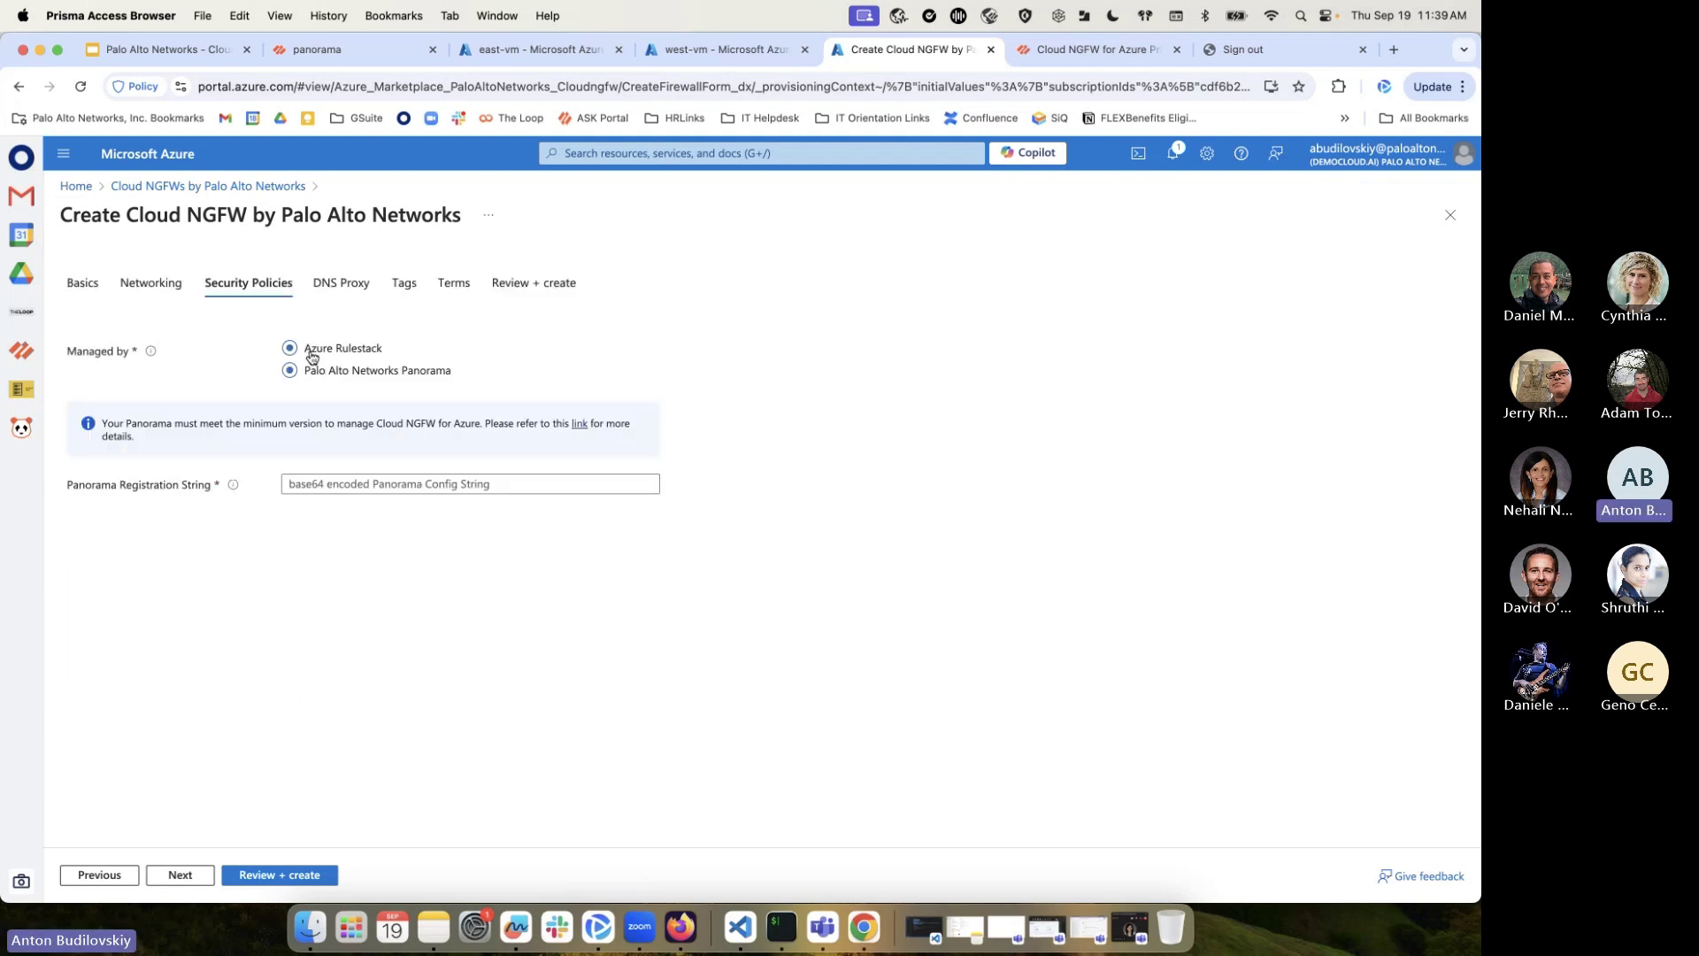
{"action": "left_click", "coordinate": [309, 354]}
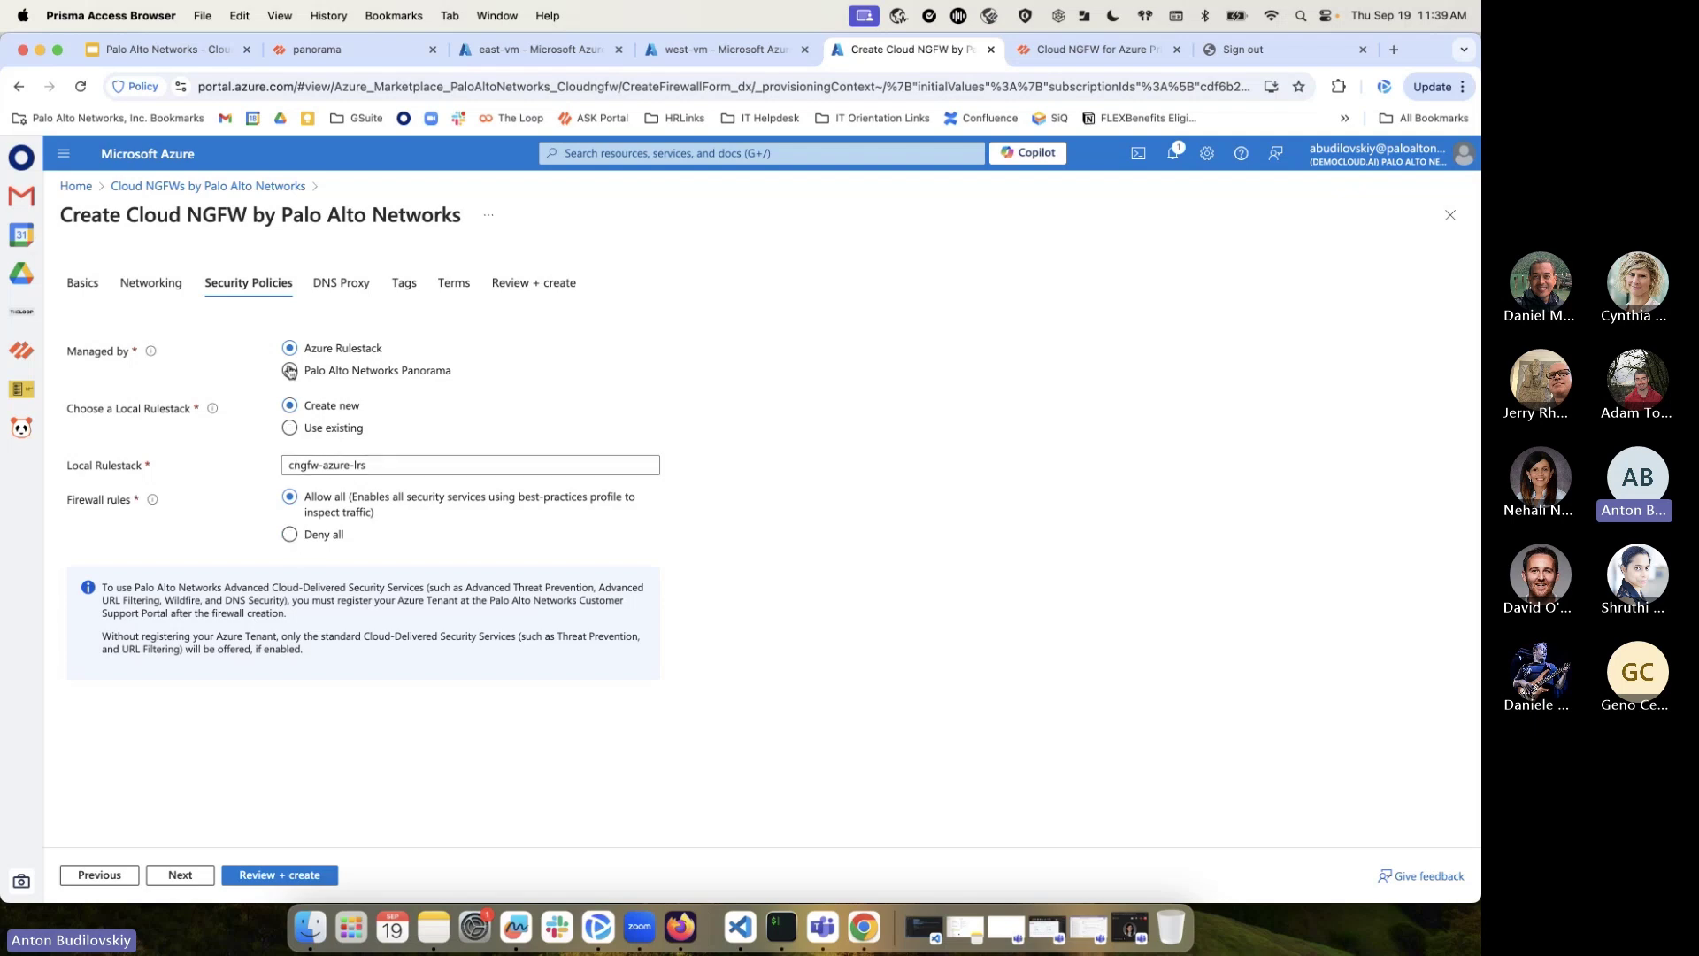
{"action": "left_click", "coordinate": [180, 874]}
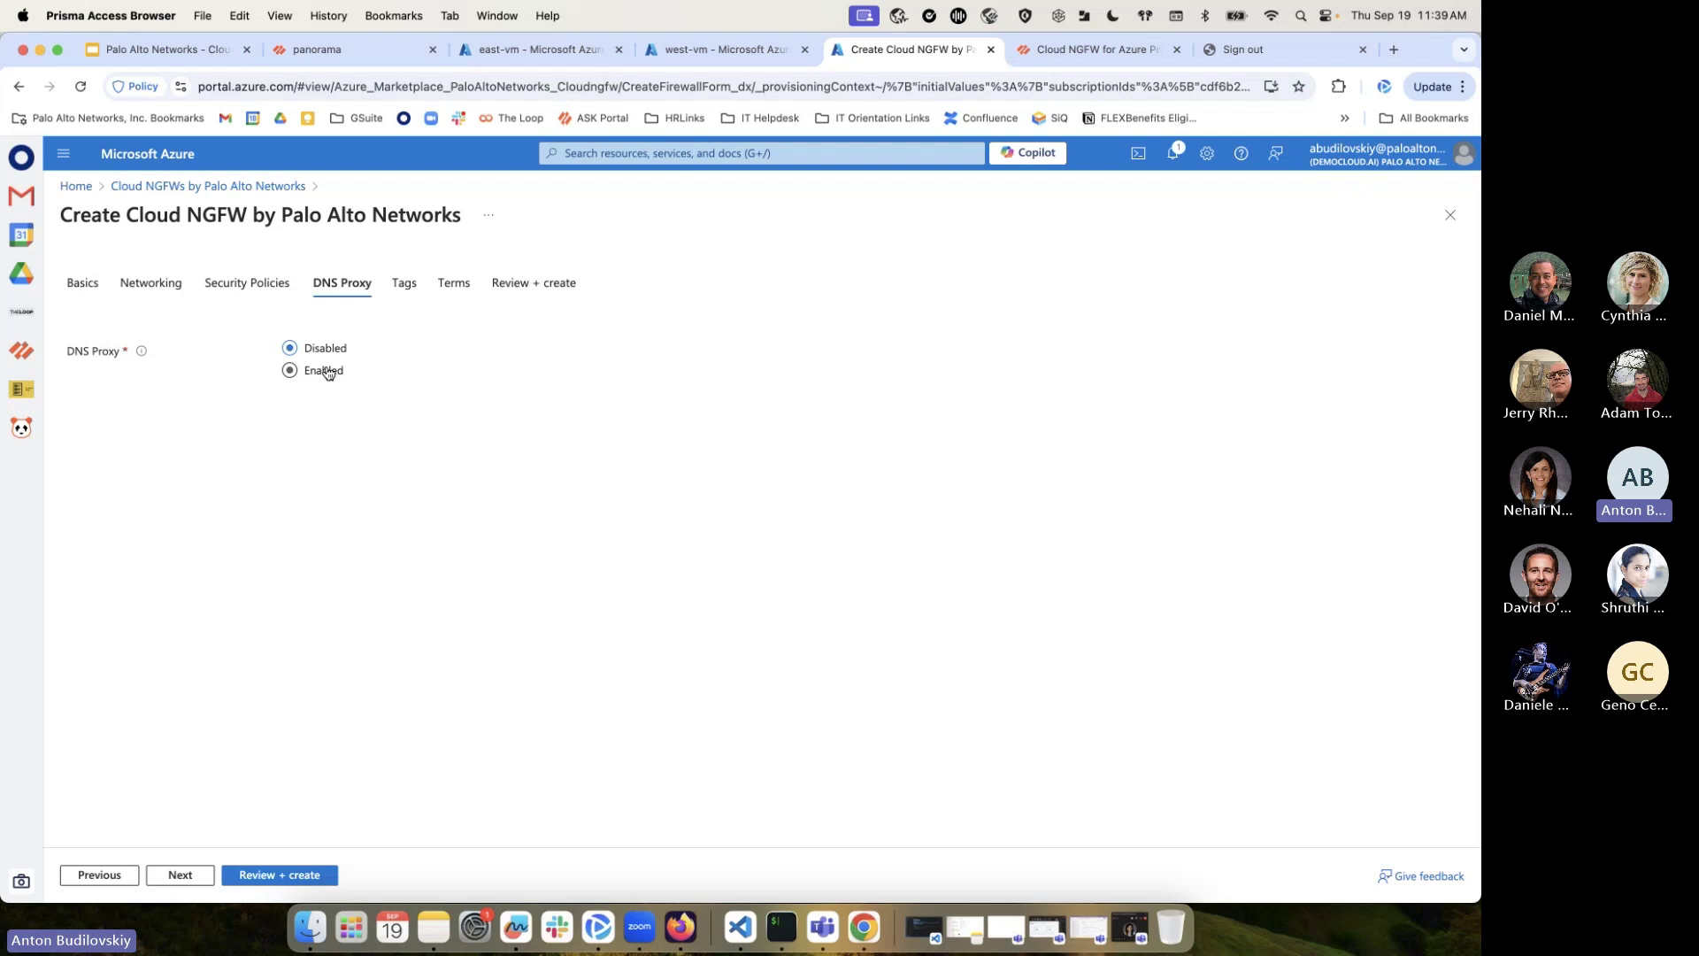
{"action": "left_click", "coordinate": [194, 875]}
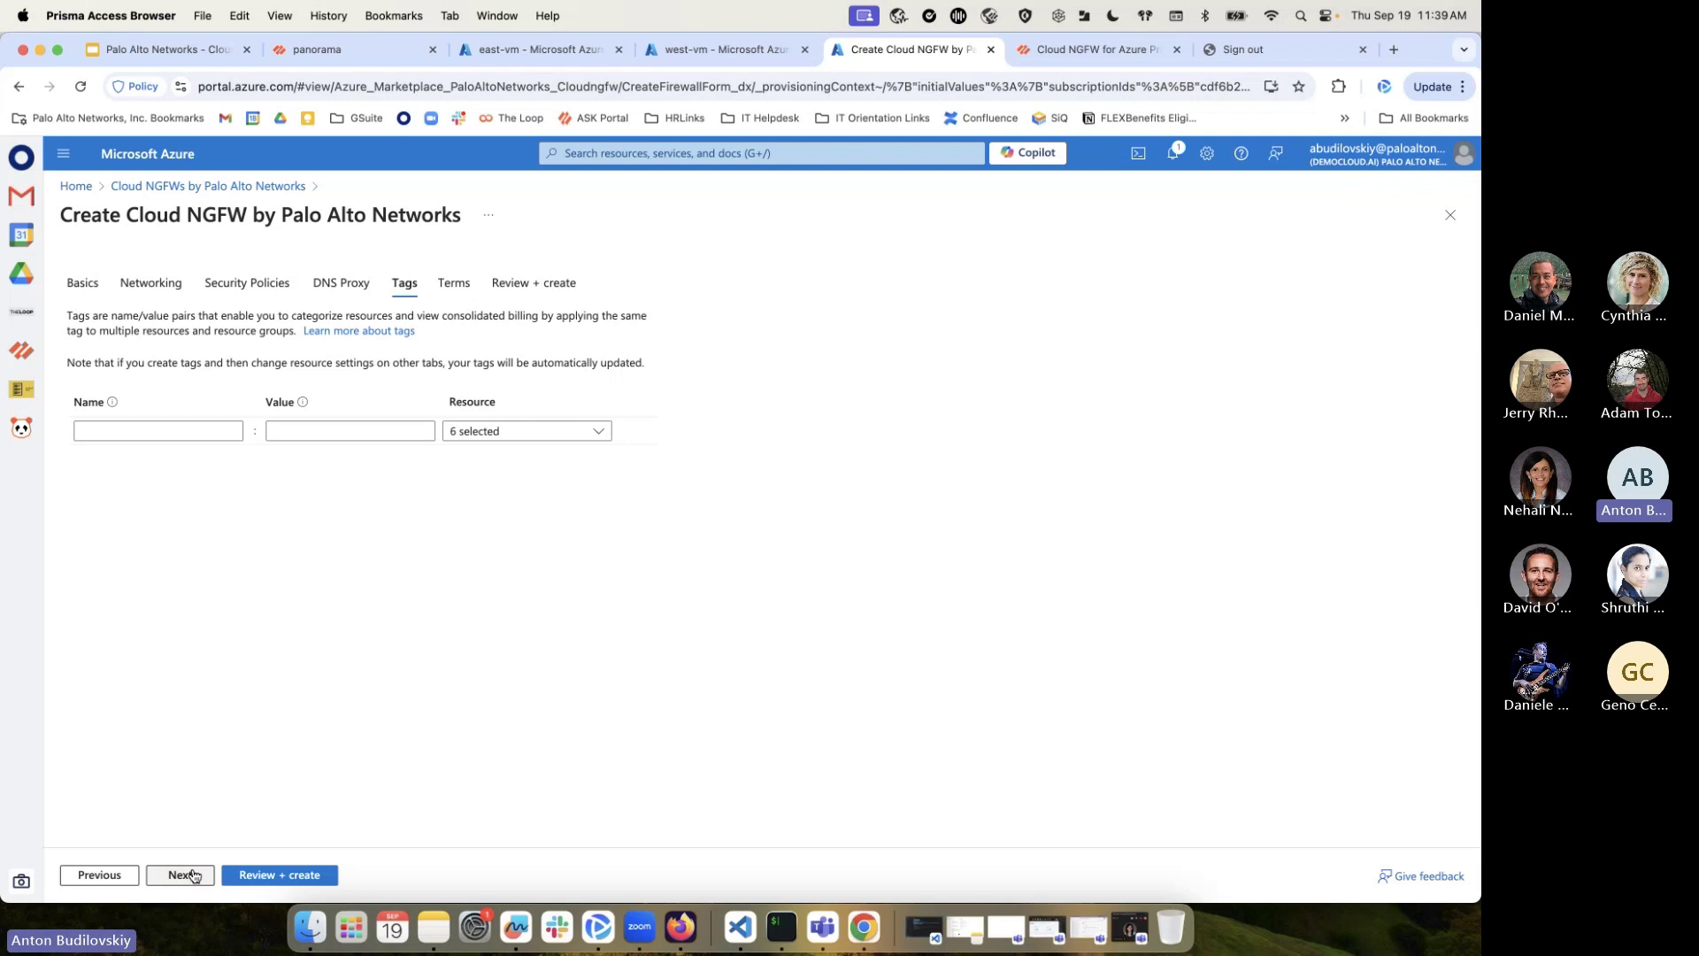
{"action": "left_click", "coordinate": [194, 875]}
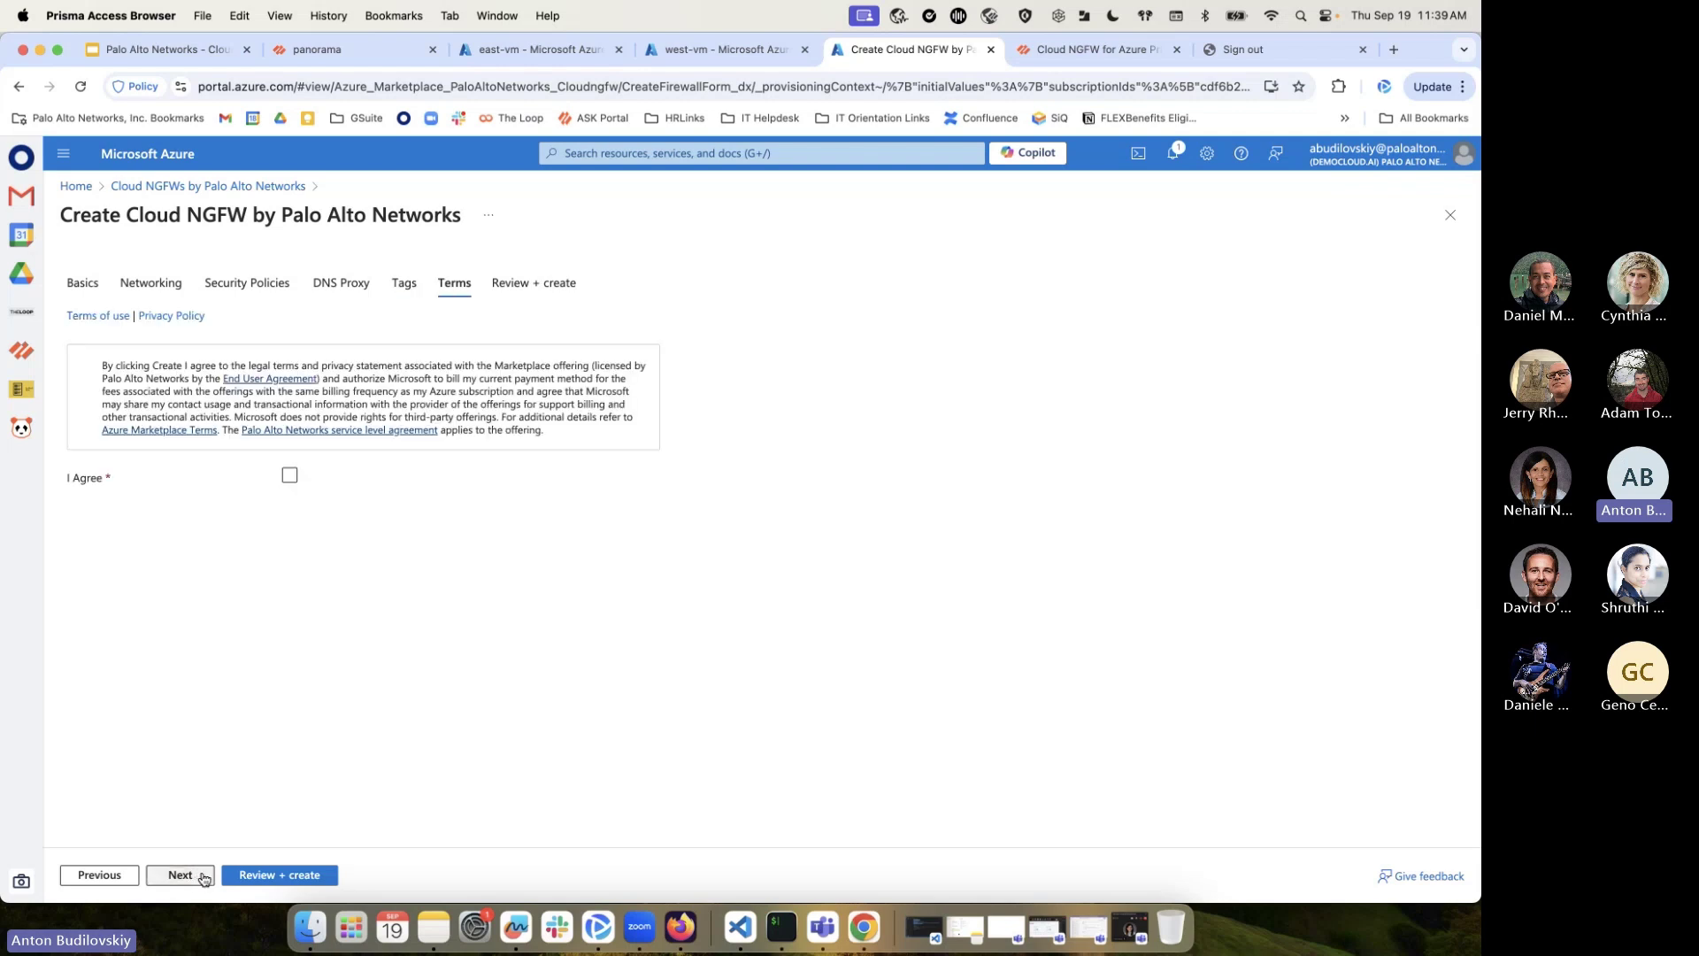
{"action": "left_click", "coordinate": [292, 476]}
{"action": "left_click", "coordinate": [181, 875]}
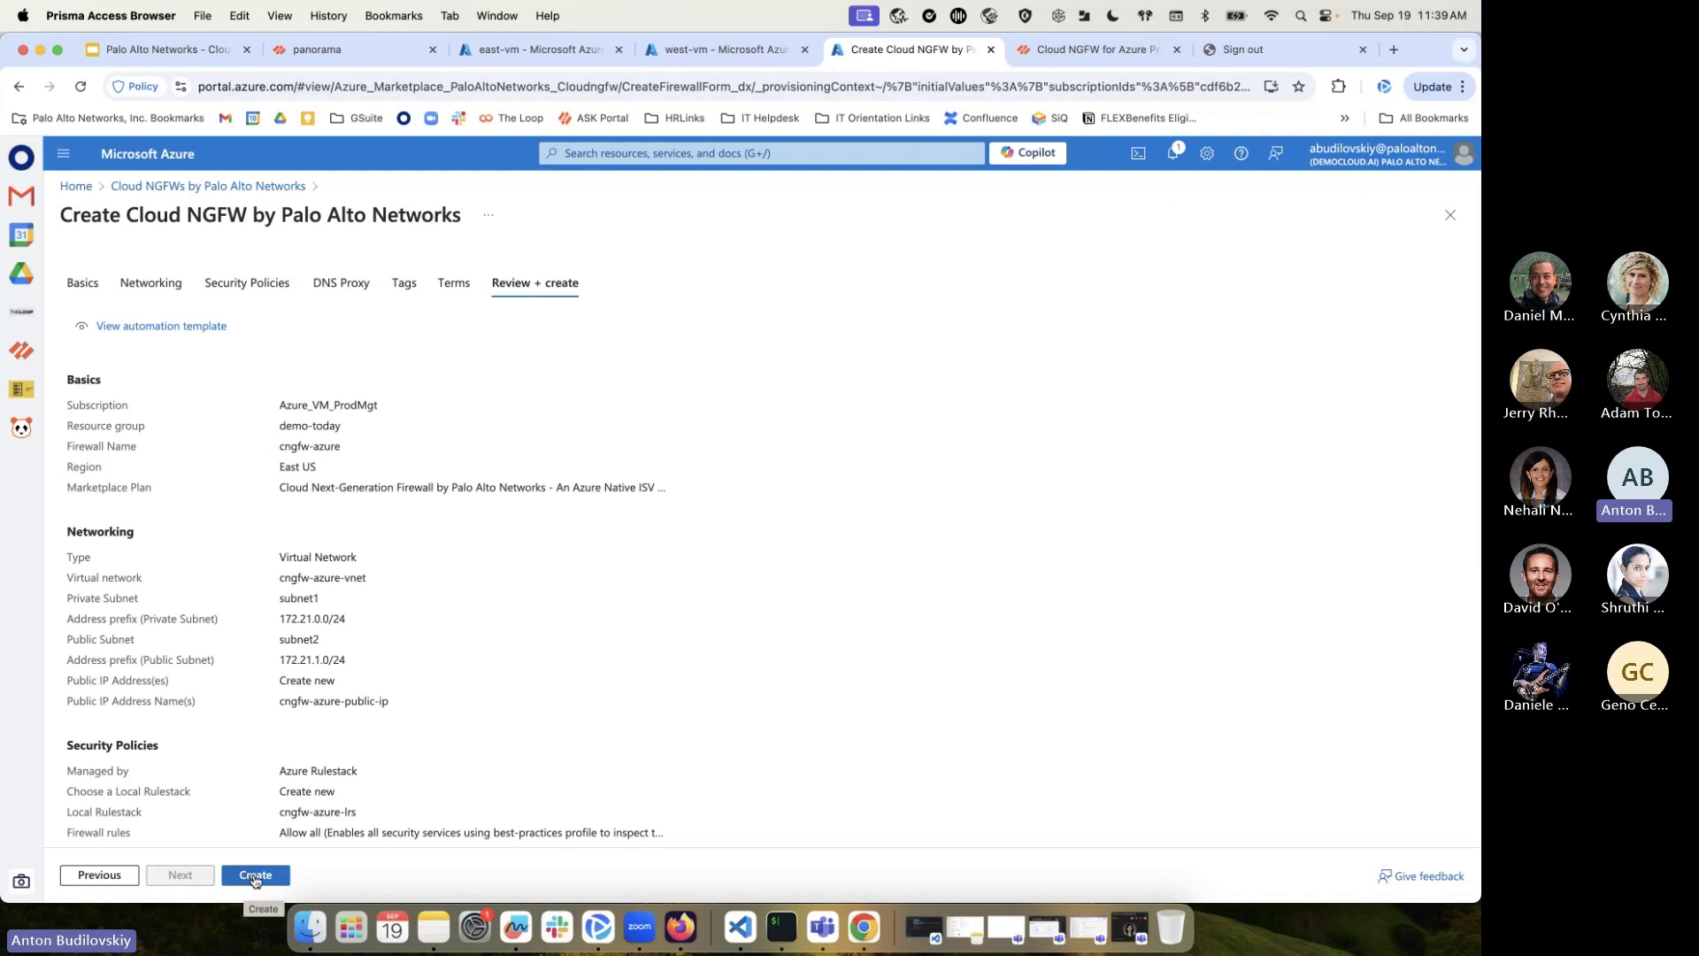
Deploy cngfw-azure, refresh its deployment progress, and open the Virtual WANs list
{"action": "left_click", "coordinate": [255, 876]}
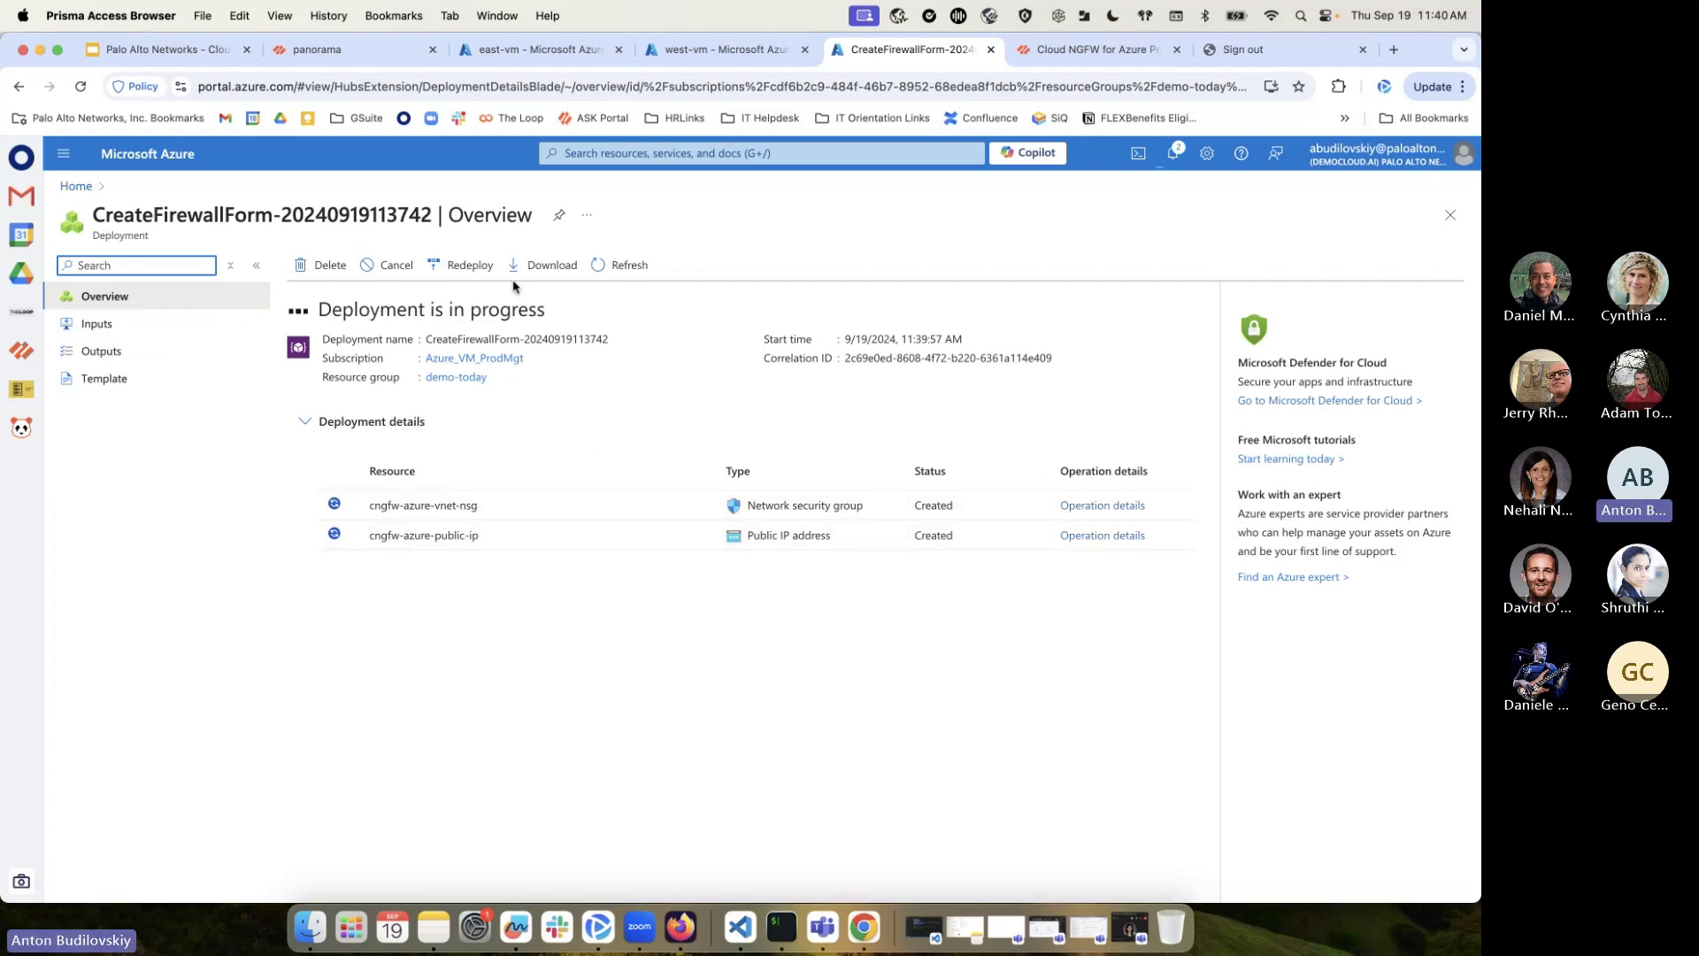
{"action": "left_click", "coordinate": [615, 274]}
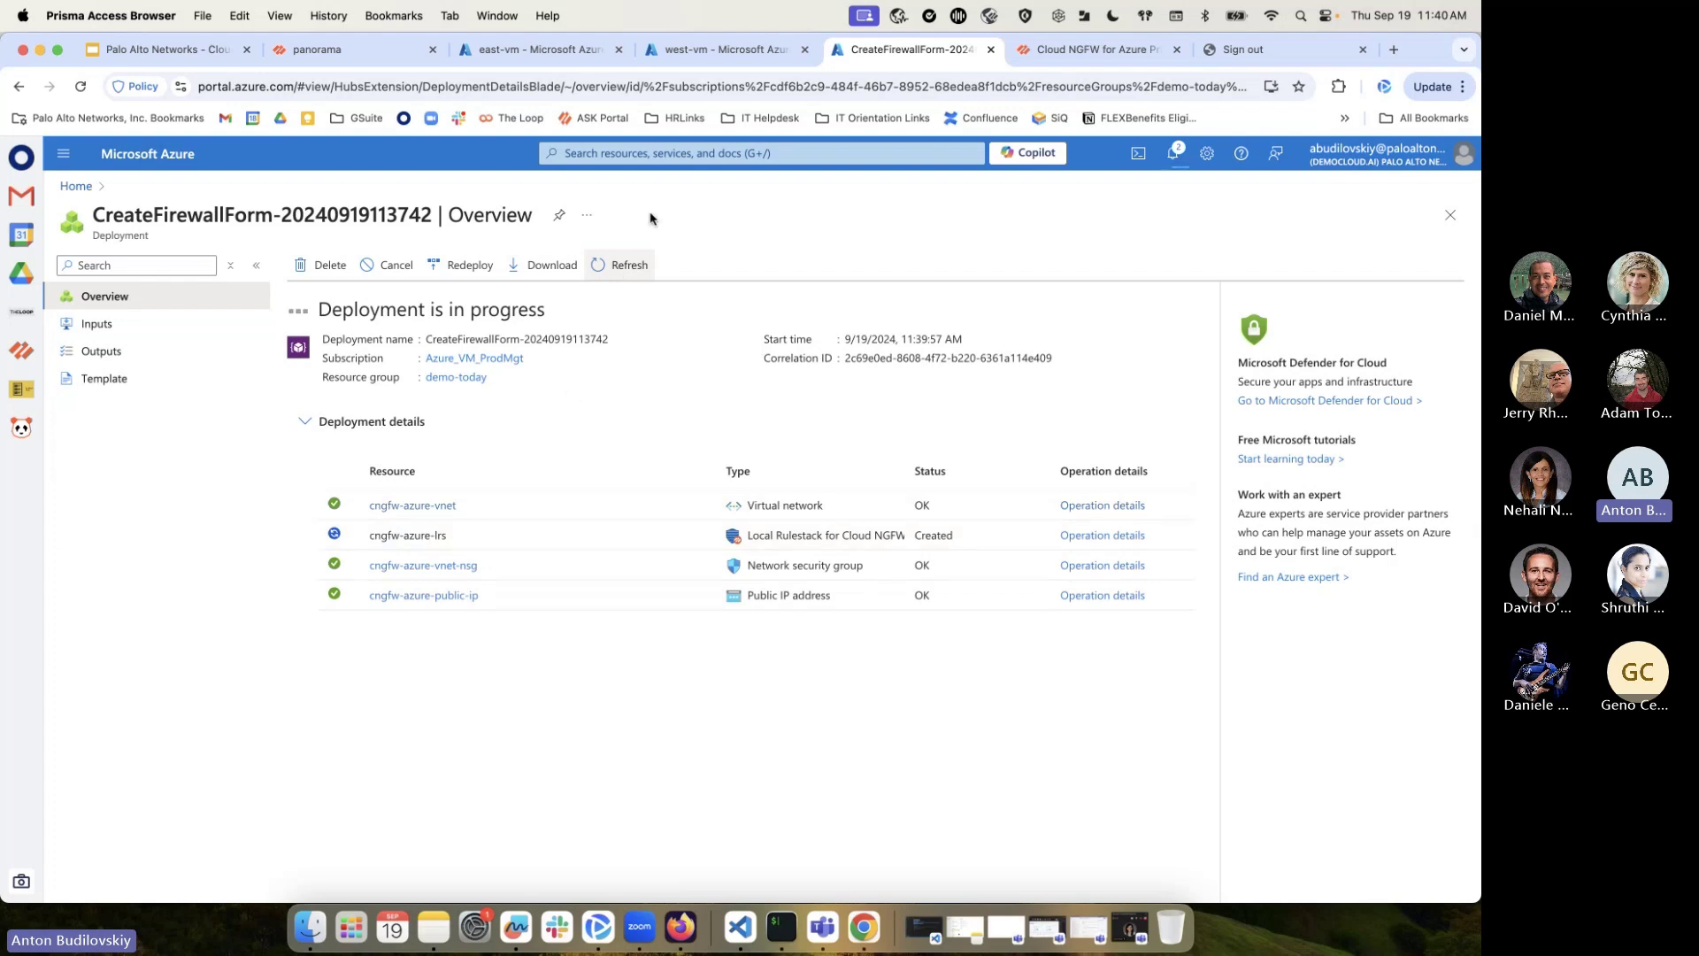
{"action": "left_click", "coordinate": [669, 152]}
{"action": "left_click", "coordinate": [759, 409]}
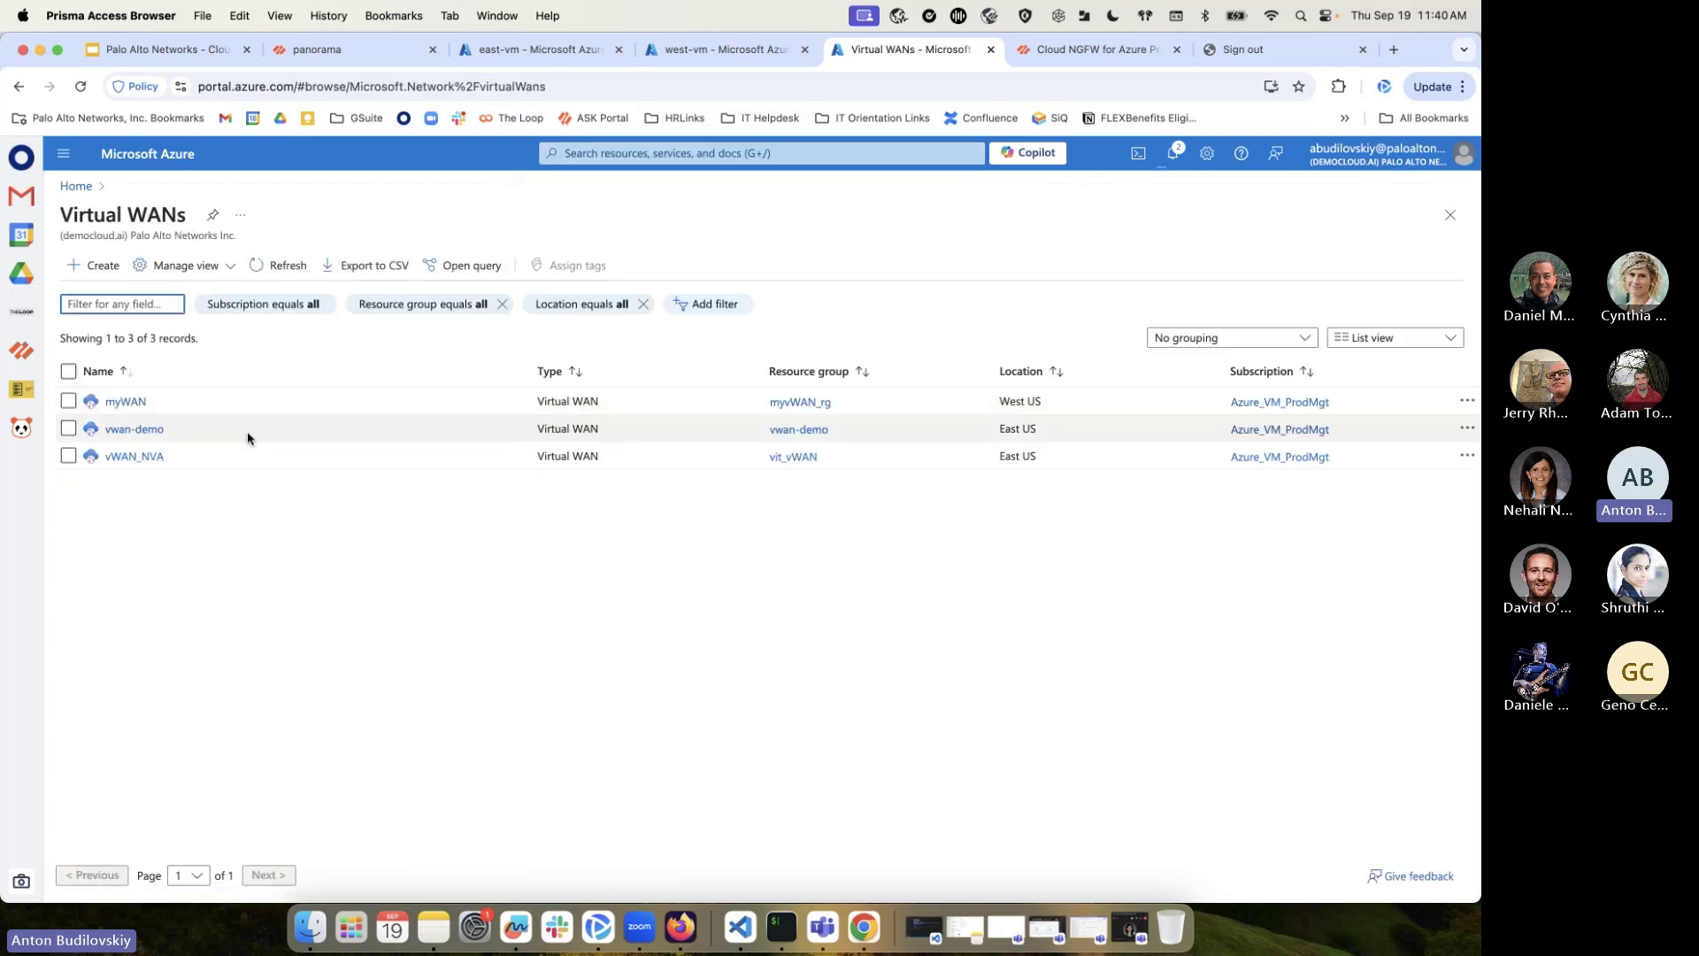
Open vwan-demo, then reopen the in-progress CreateFirewallForm deployment from Notifications
{"action": "left_click", "coordinate": [156, 429]}
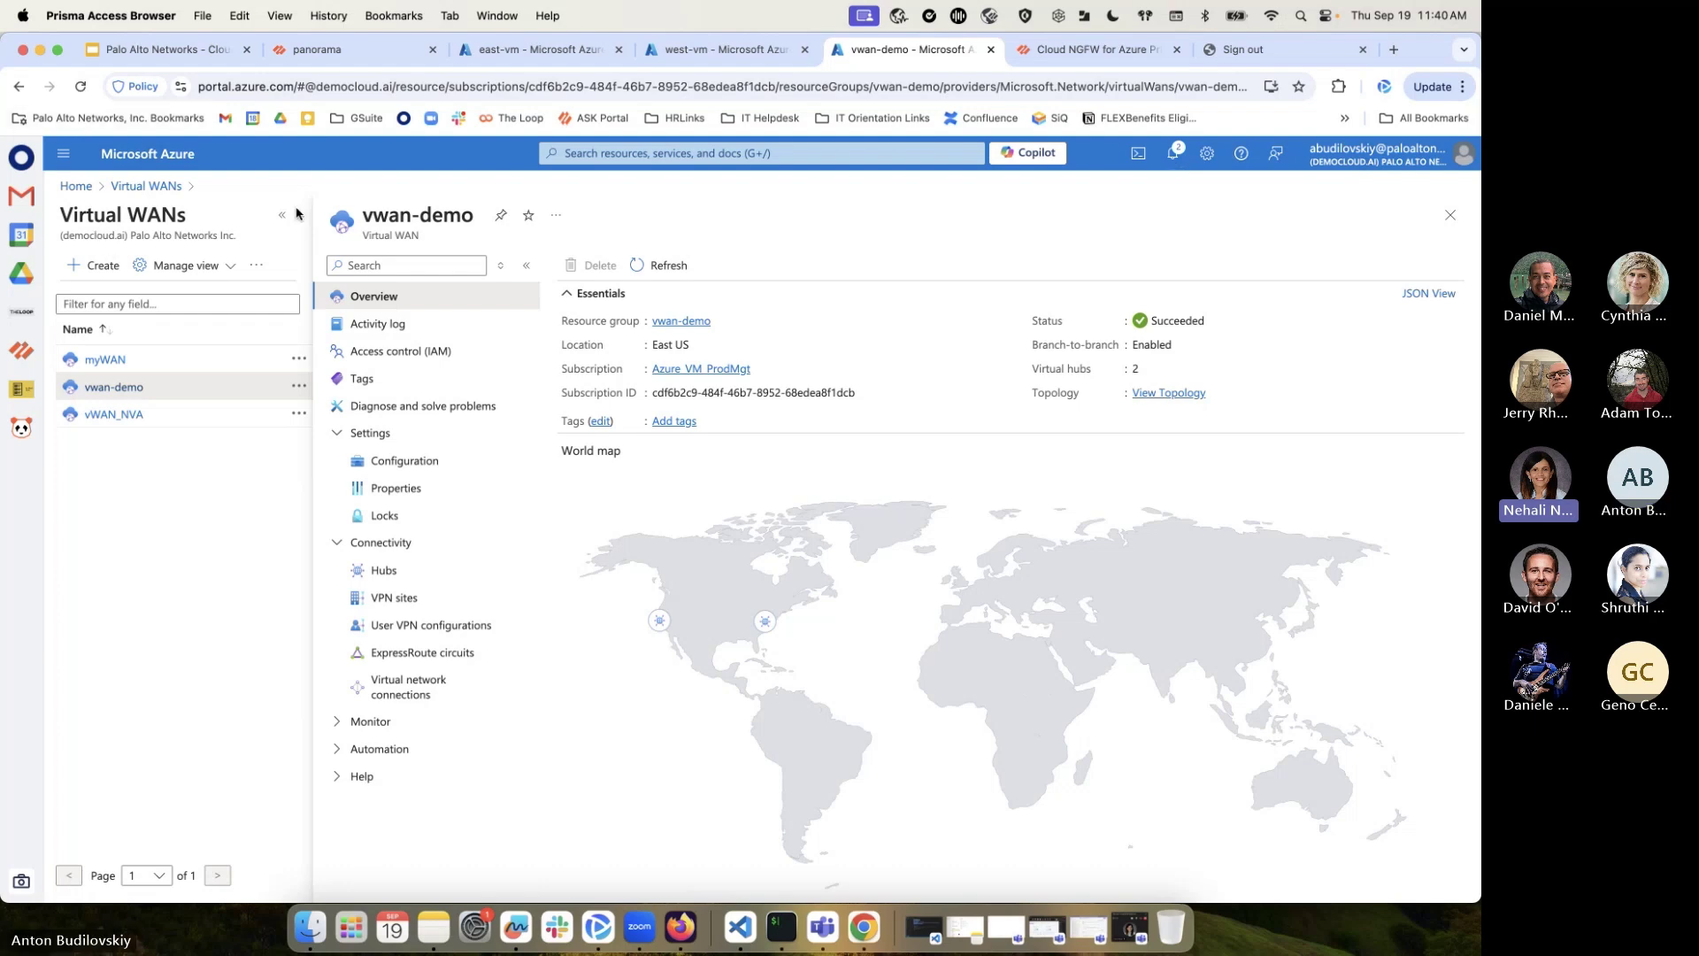
{"action": "left_click", "coordinate": [1184, 166]}
{"action": "left_click", "coordinate": [1196, 283]}
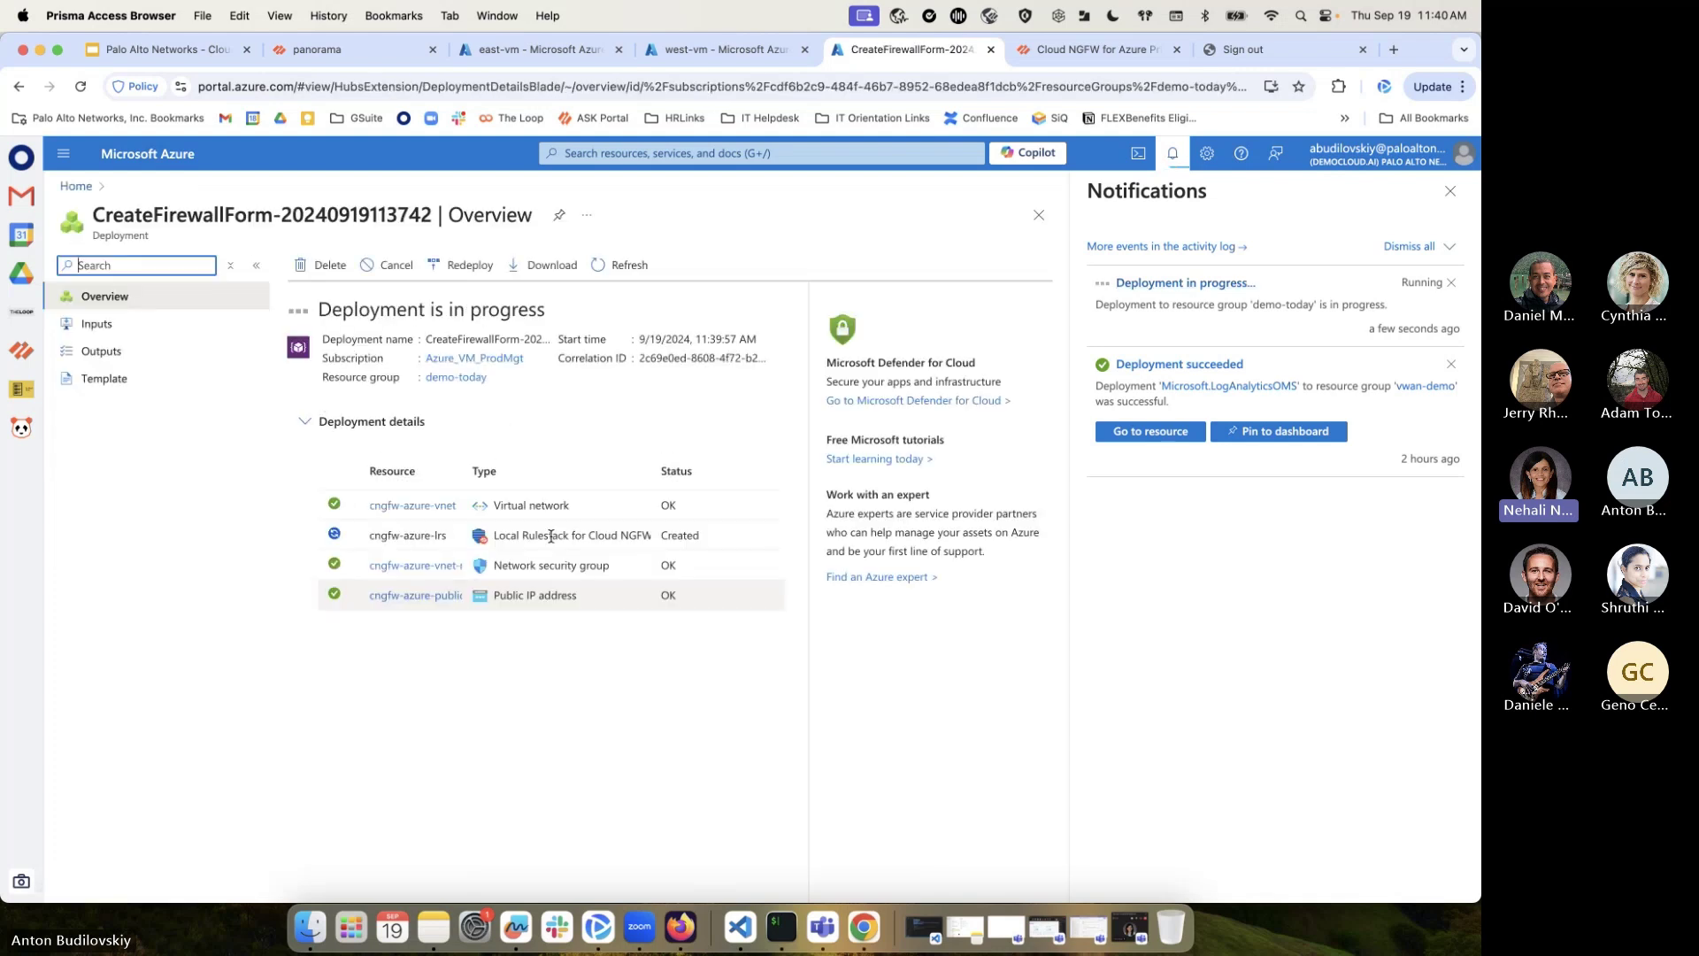
{"action": "left_click", "coordinate": [1450, 192]}
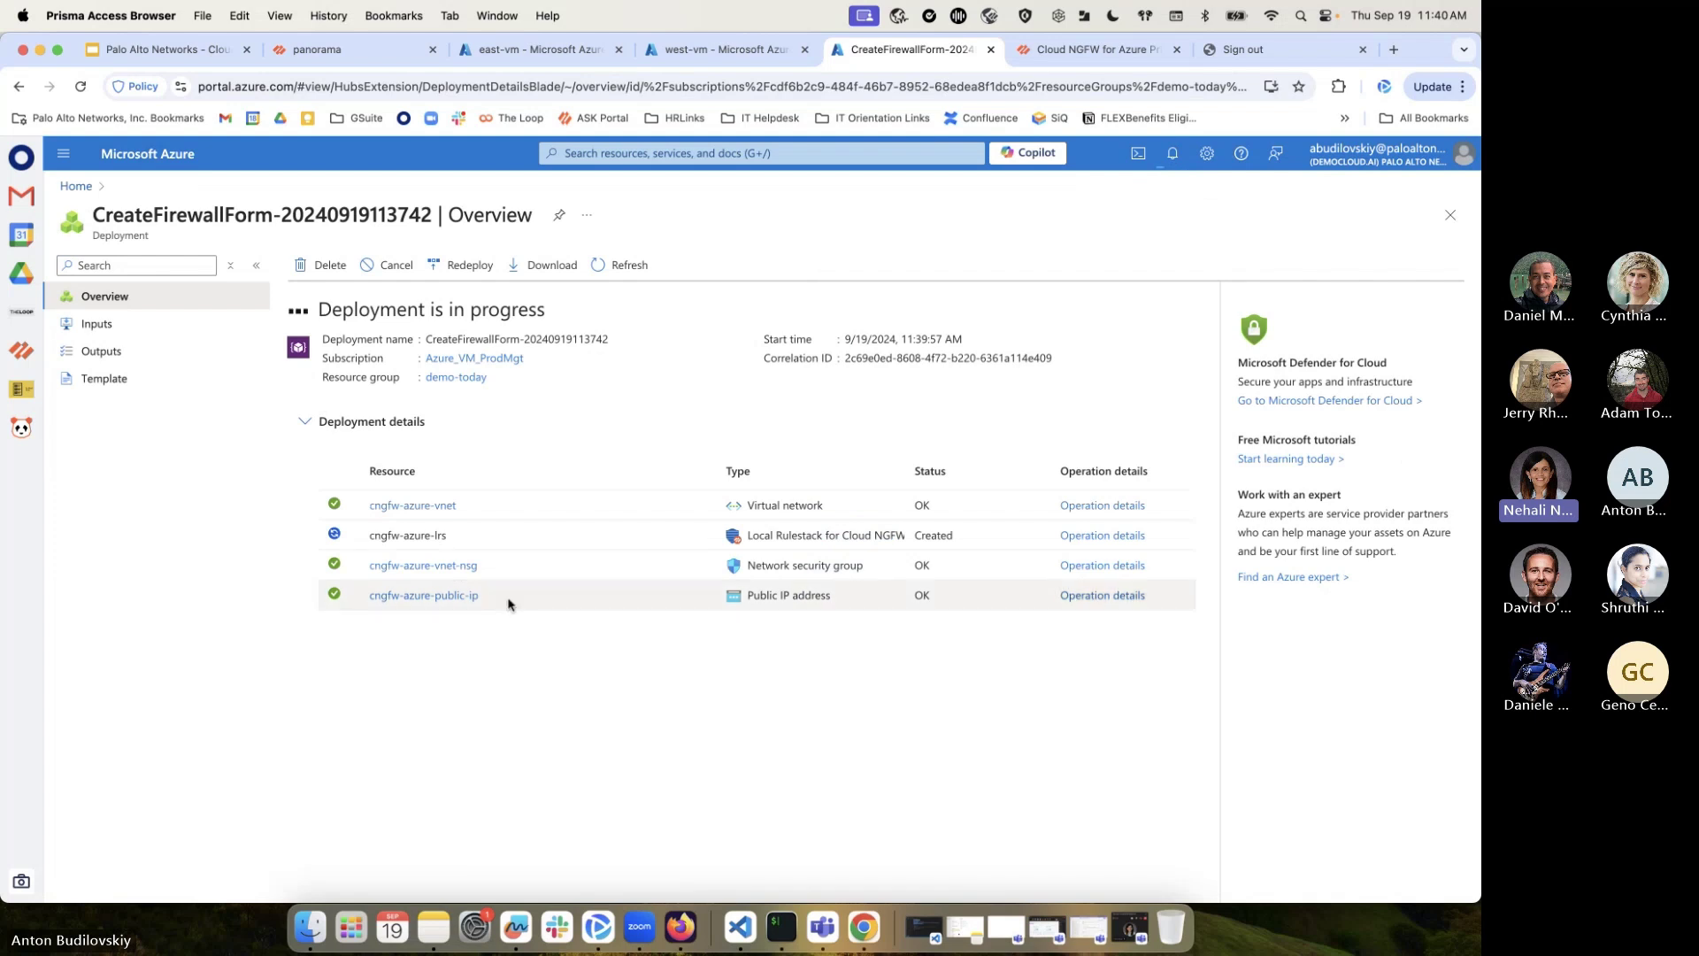
{"action": "left_click", "coordinate": [638, 153]}
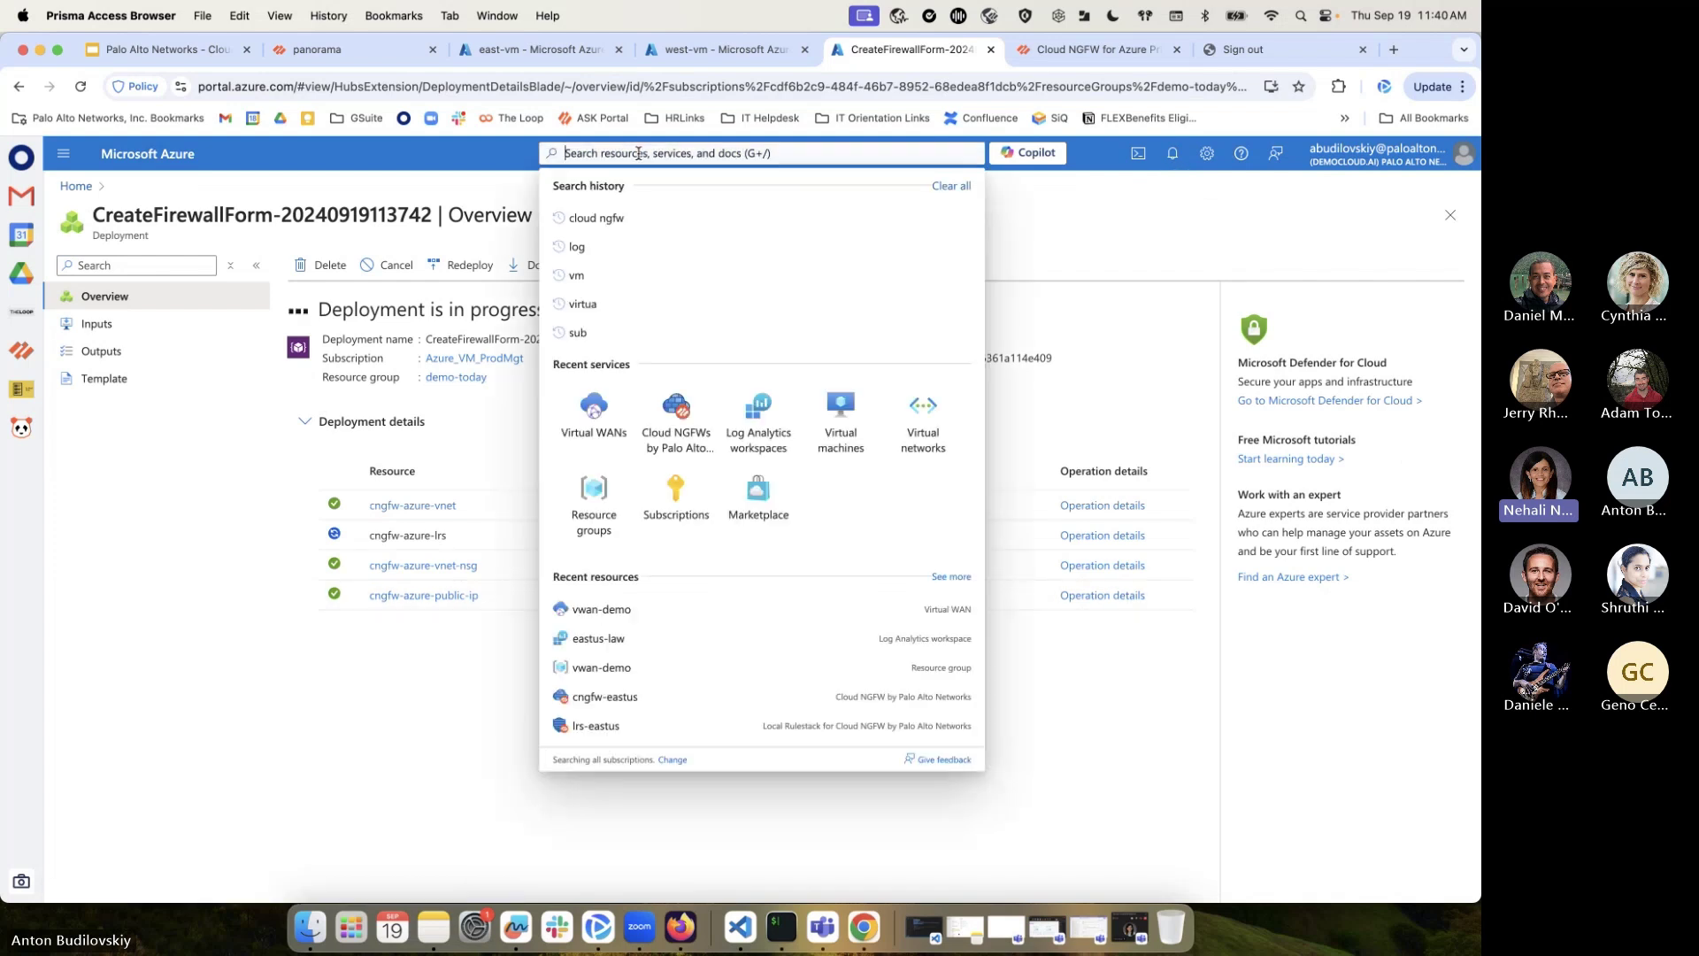
Start a new Cloud NGFW test-fw in demo-today with the Cloud NGFW marketplace plan
{"action": "left_click", "coordinate": [683, 432]}
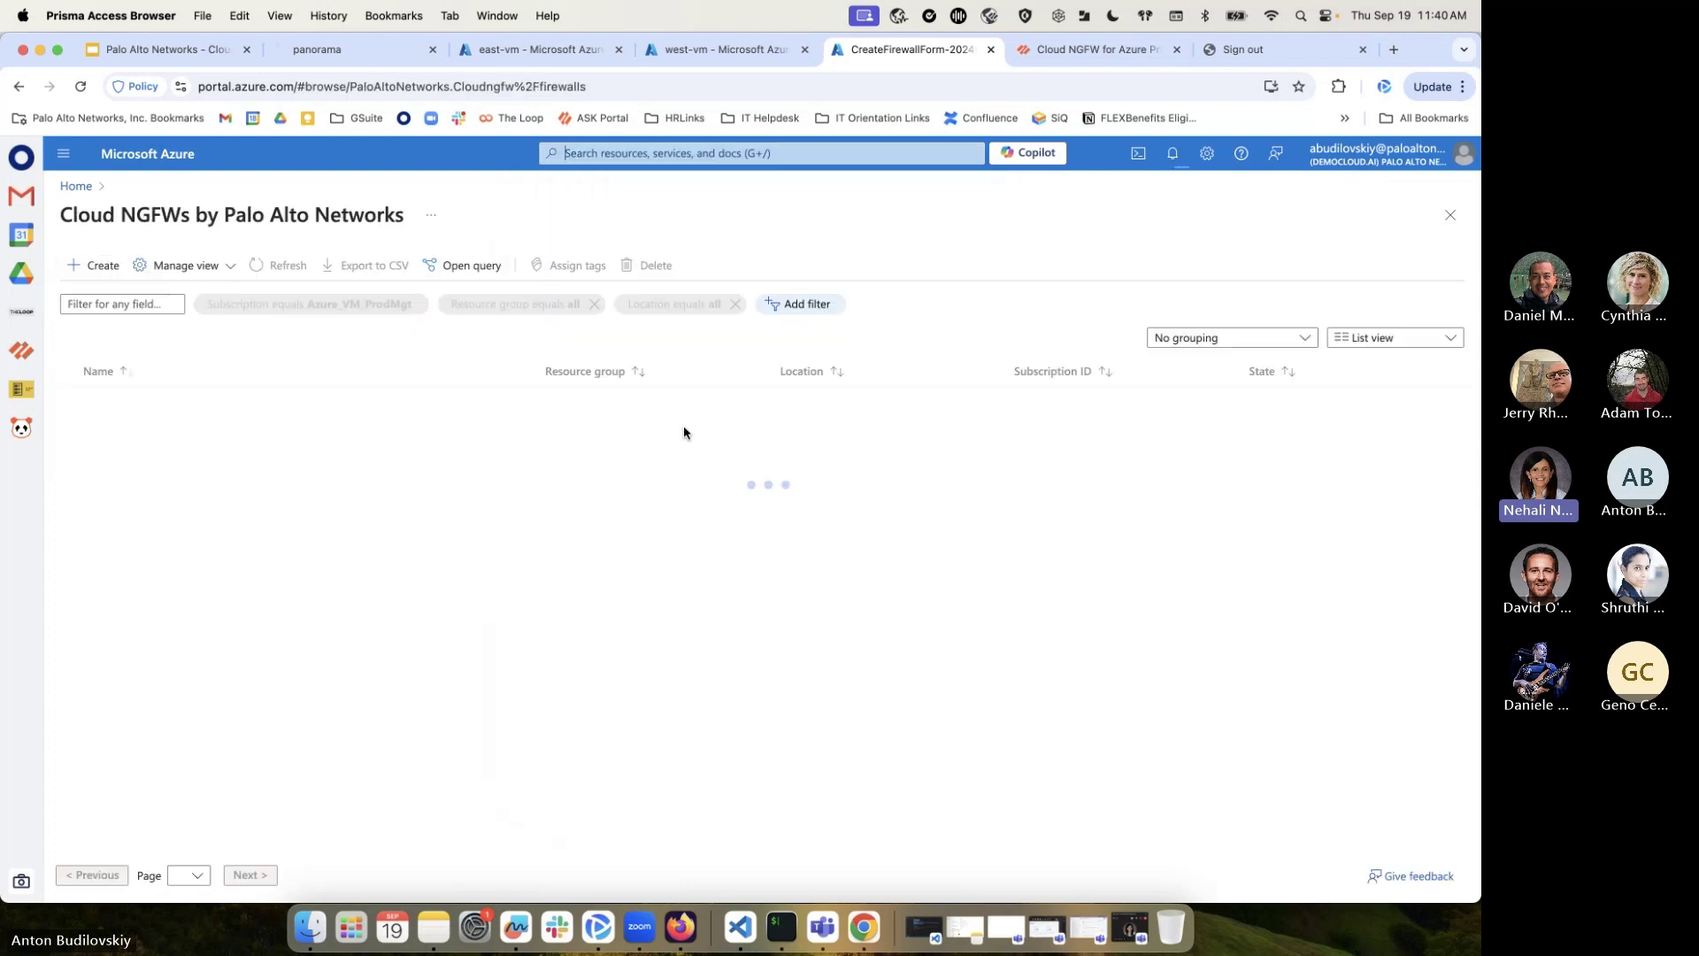
{"action": "left_click", "coordinate": [98, 265]}
{"action": "left_click", "coordinate": [310, 516]}
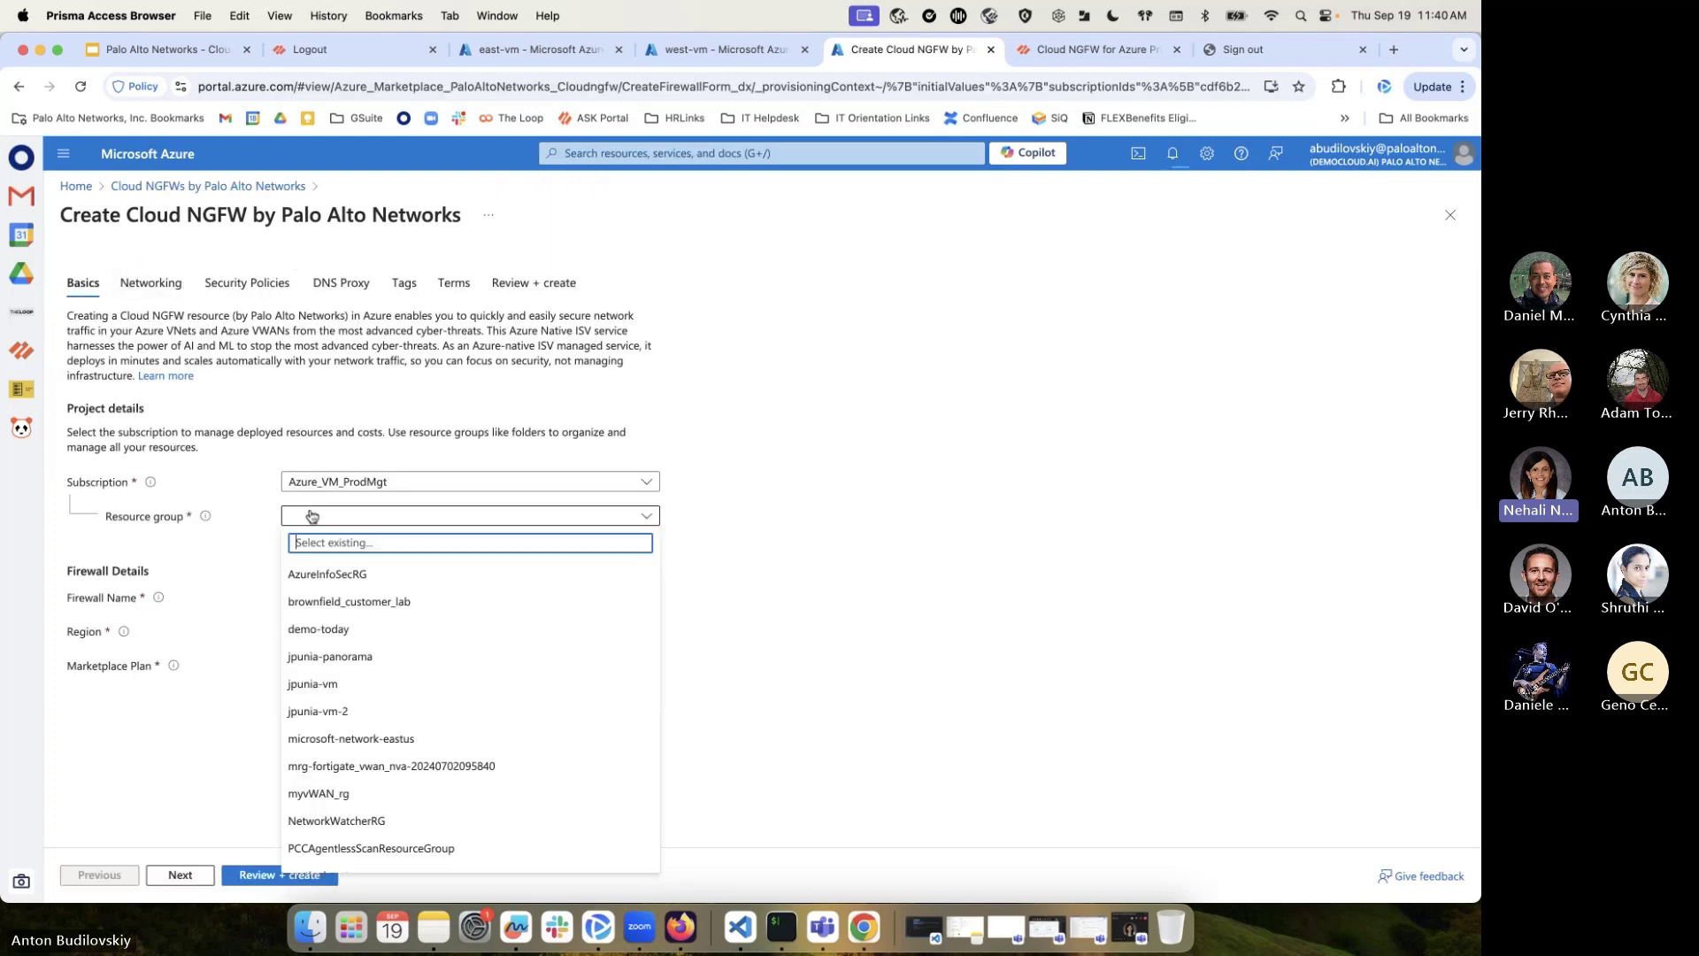
{"action": "left_click", "coordinate": [353, 629]}
{"action": "left_click", "coordinate": [334, 597]}
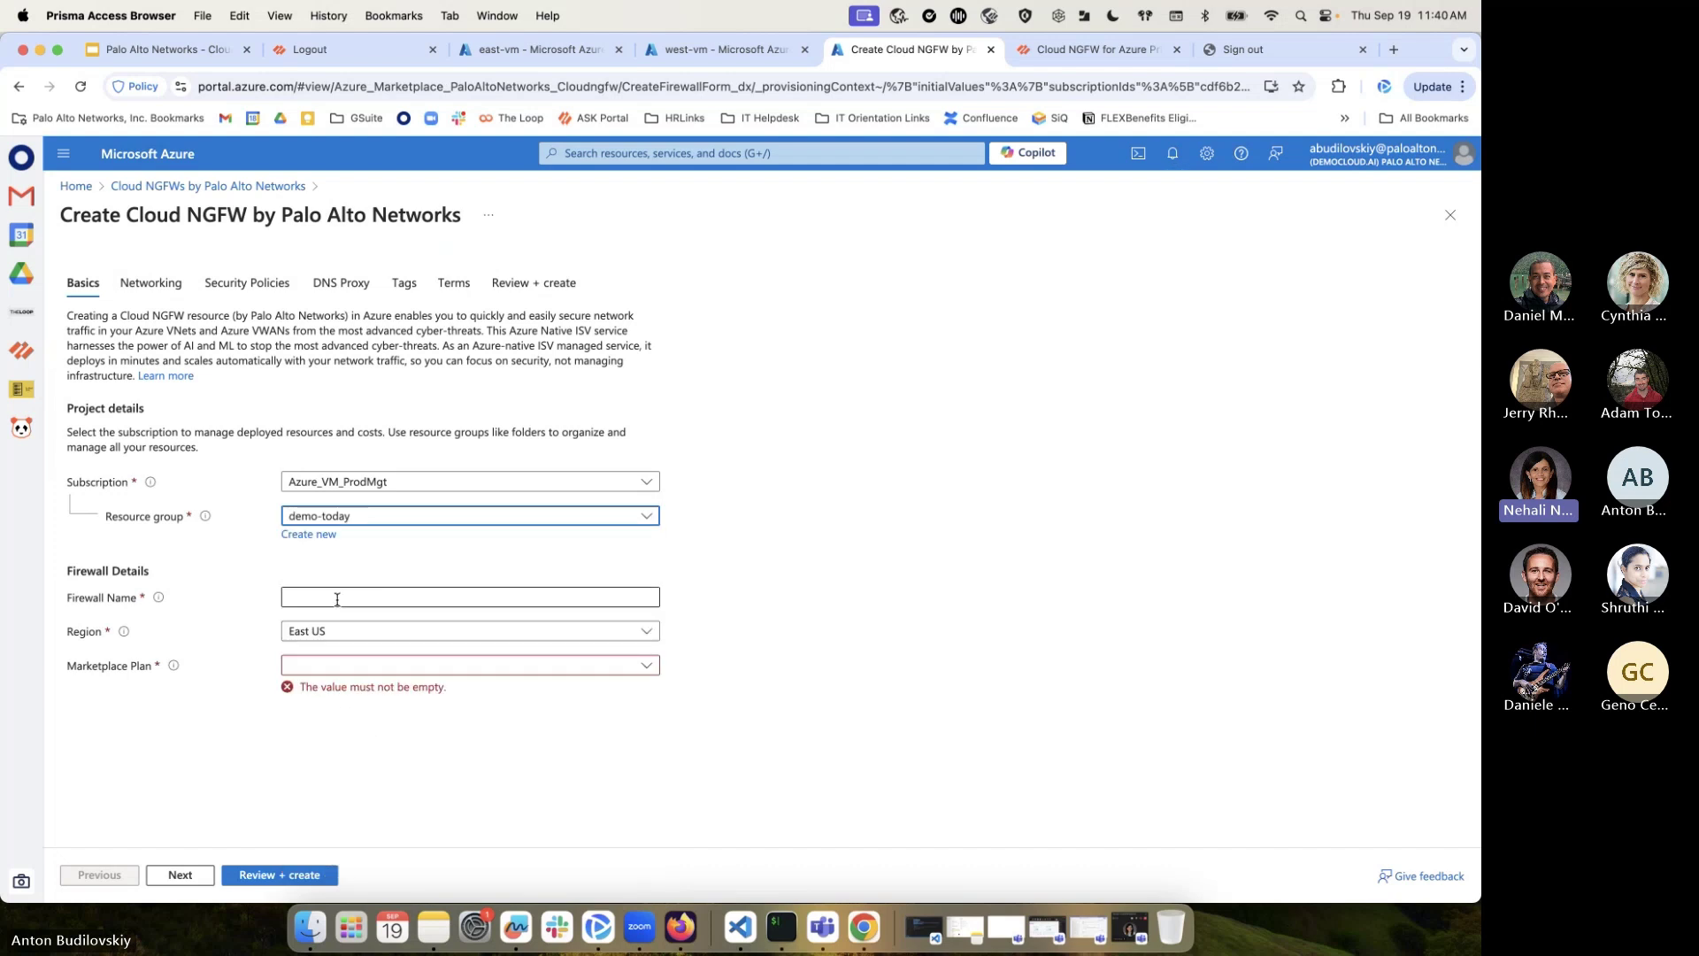
{"action": "type", "text": "test-fw"}
{"action": "left_click", "coordinate": [311, 665]}
{"action": "left_click", "coordinate": [312, 688]}
Set the network type to Virtual Wan Hub and browse the hub list without choosing one
{"action": "left_click", "coordinate": [160, 285]}
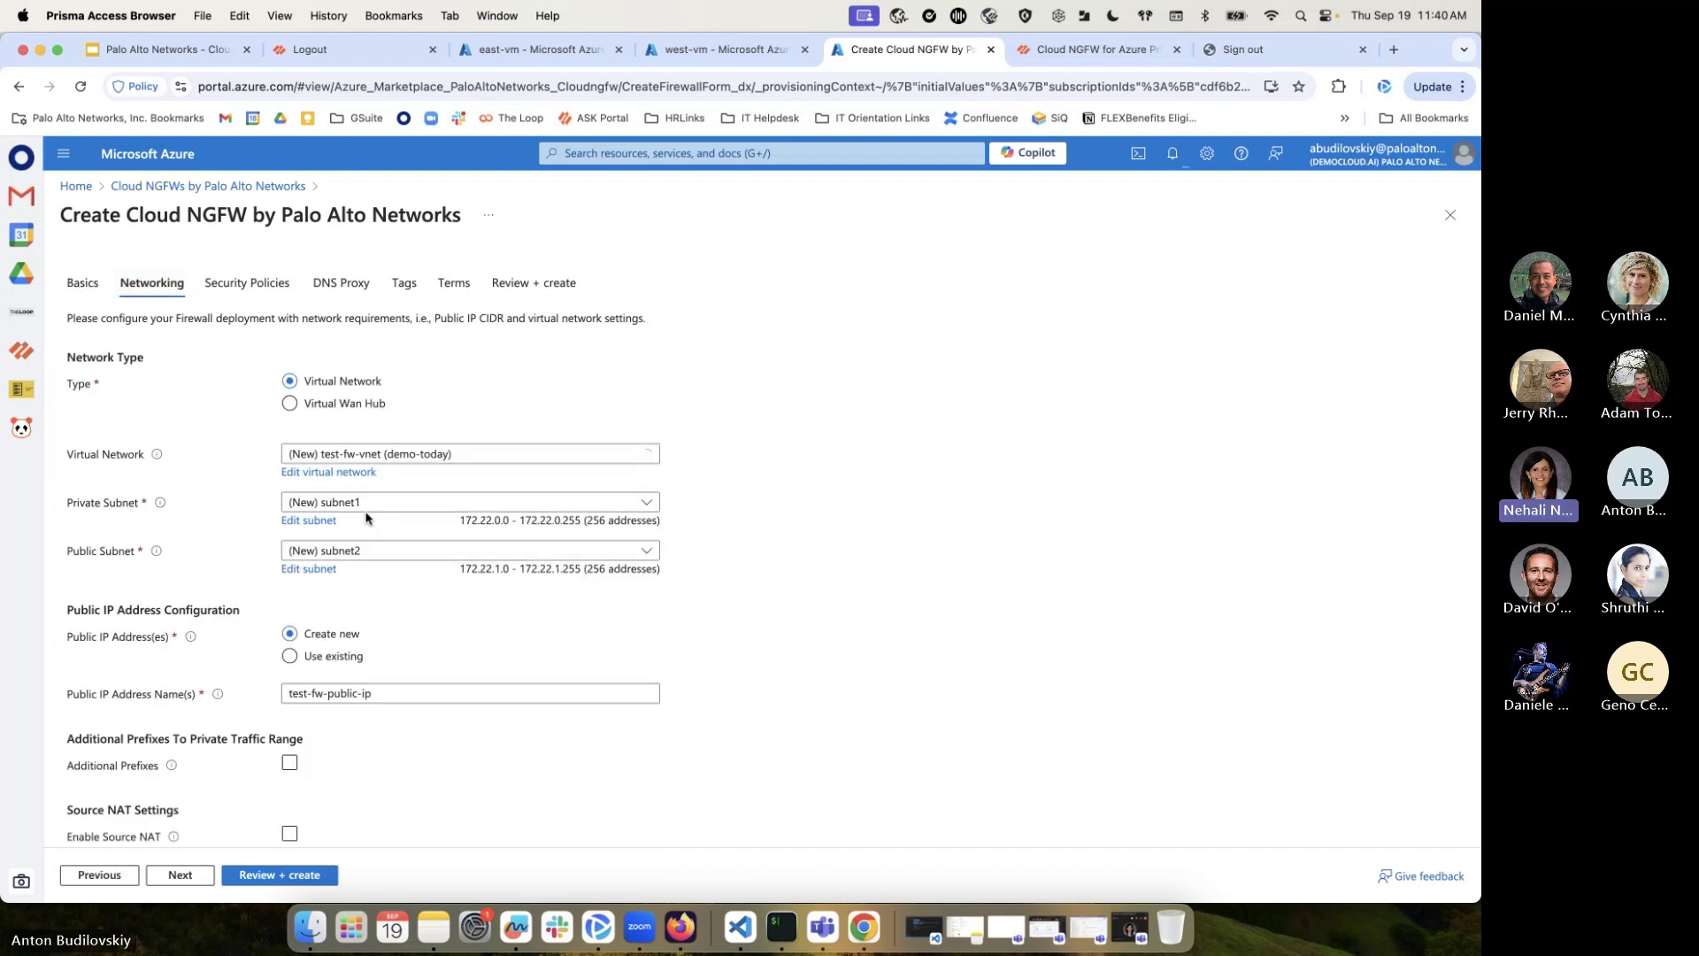
{"action": "left_click", "coordinate": [321, 412]}
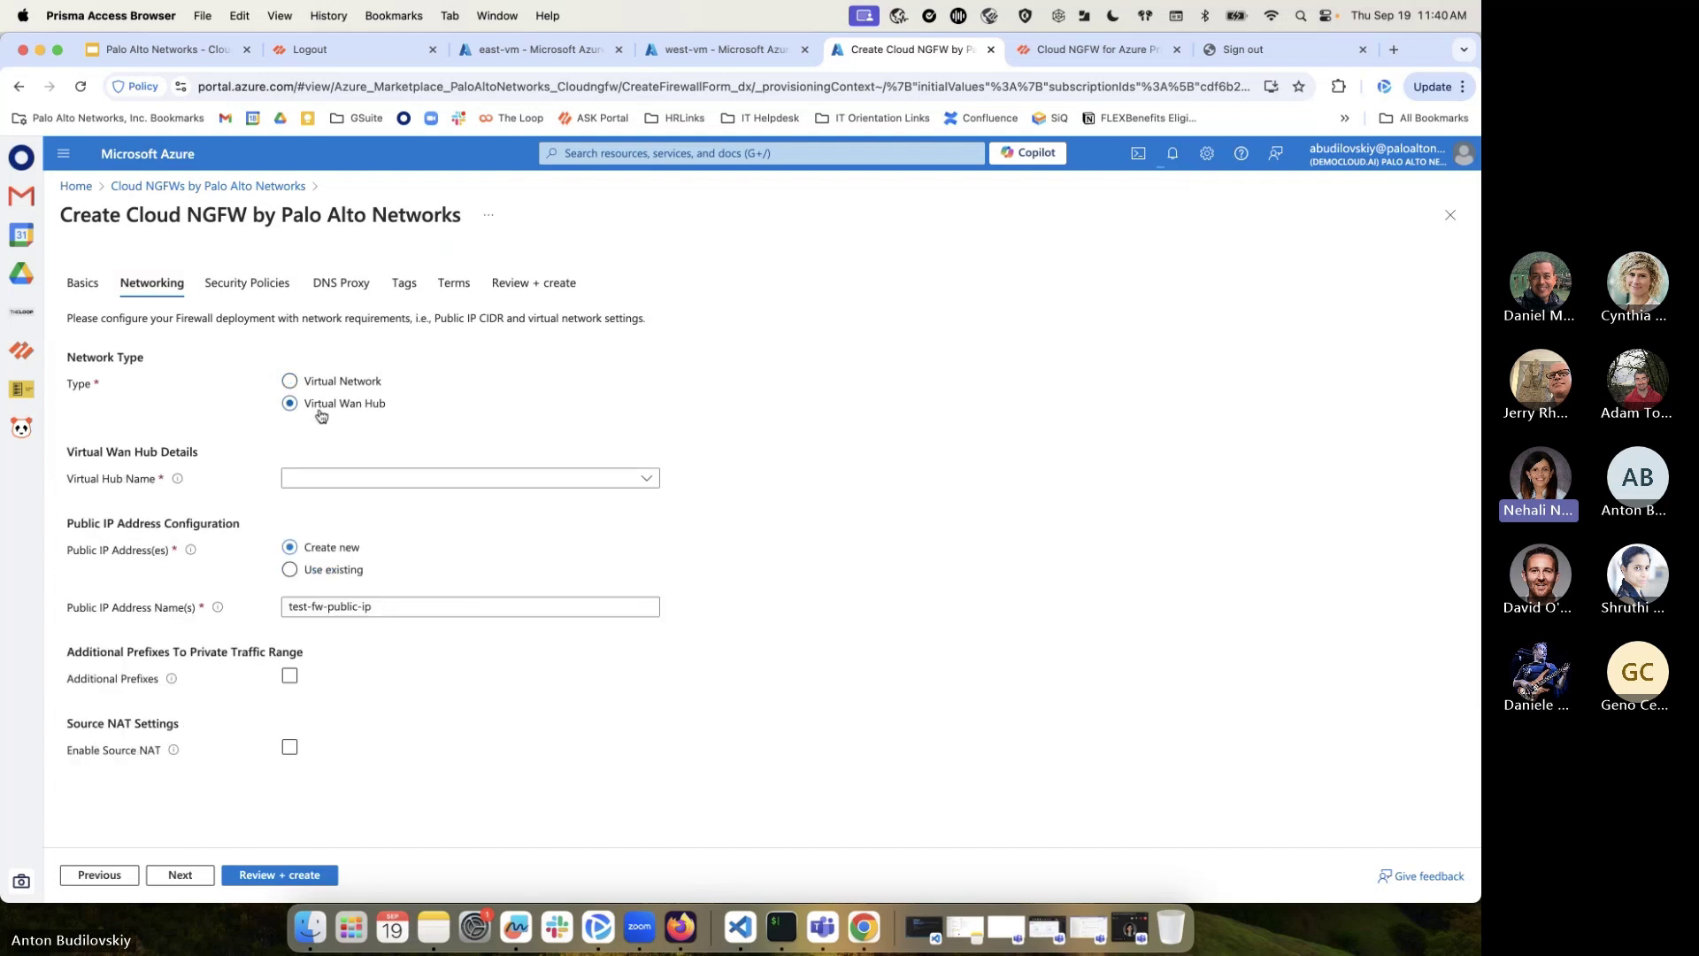
{"action": "left_click", "coordinate": [646, 478]}
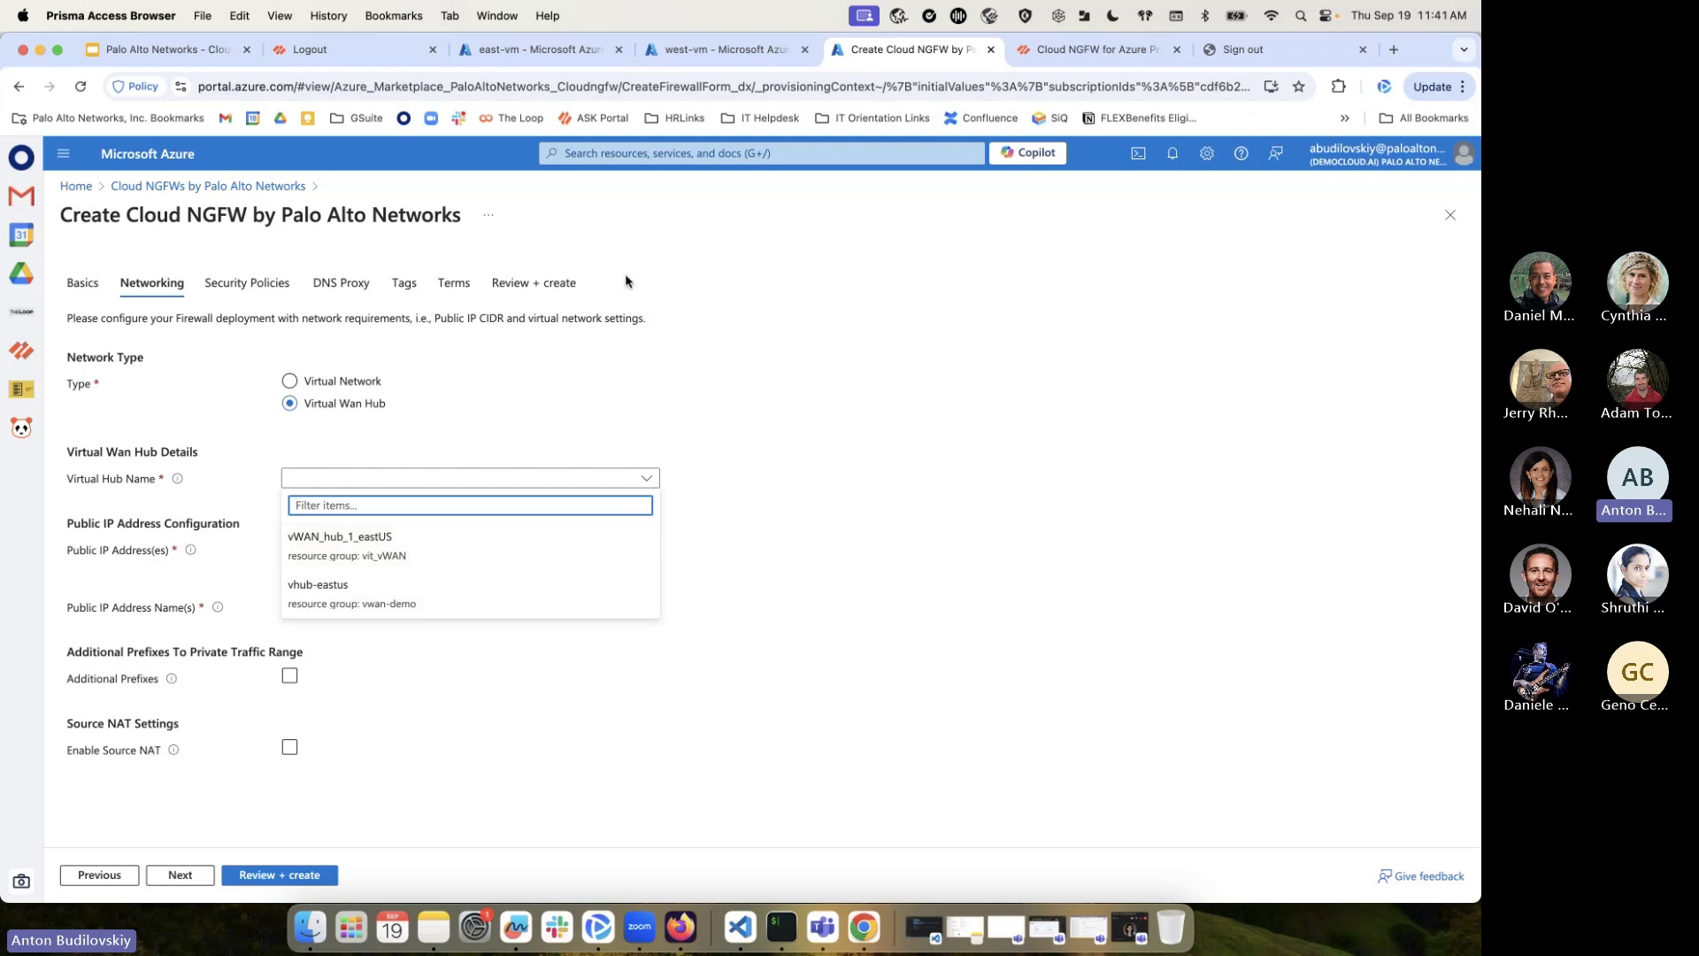
{"action": "left_click", "coordinate": [715, 158]}
{"action": "left_click", "coordinate": [681, 407]}
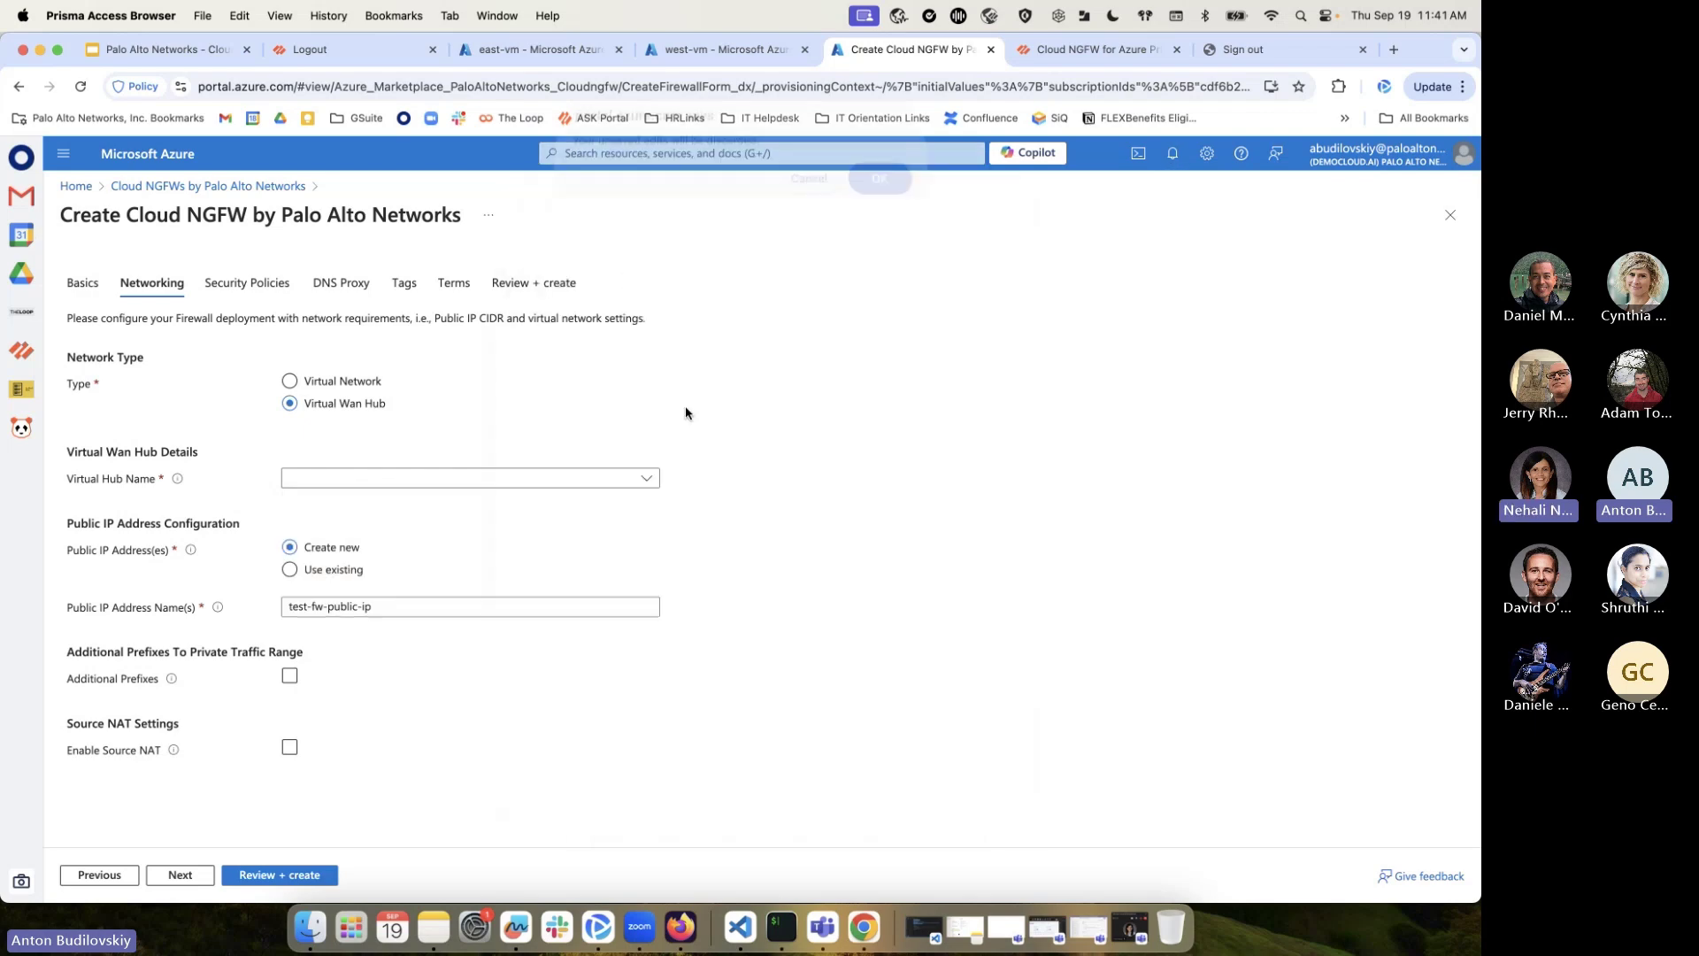
{"action": "key", "text": "Return"}
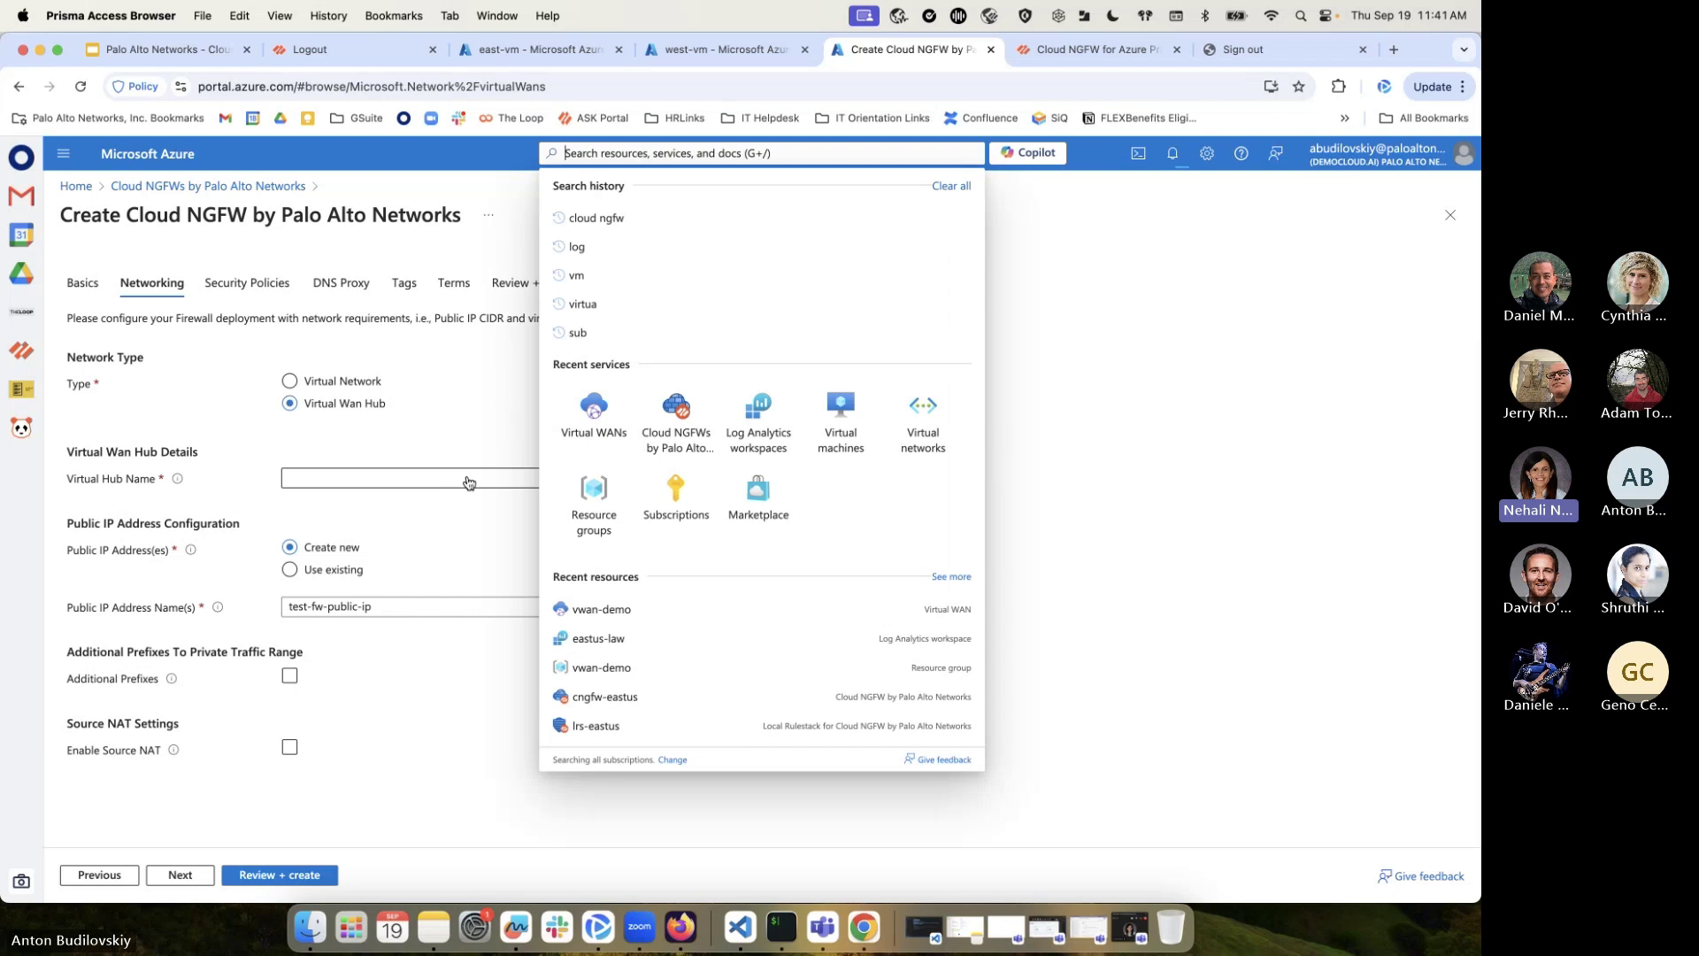
{"action": "left_click", "coordinate": [470, 481]}
{"action": "left_click", "coordinate": [853, 667]}
Set the firewall's public IP to use an existing address
{"action": "left_click", "coordinate": [325, 616]}
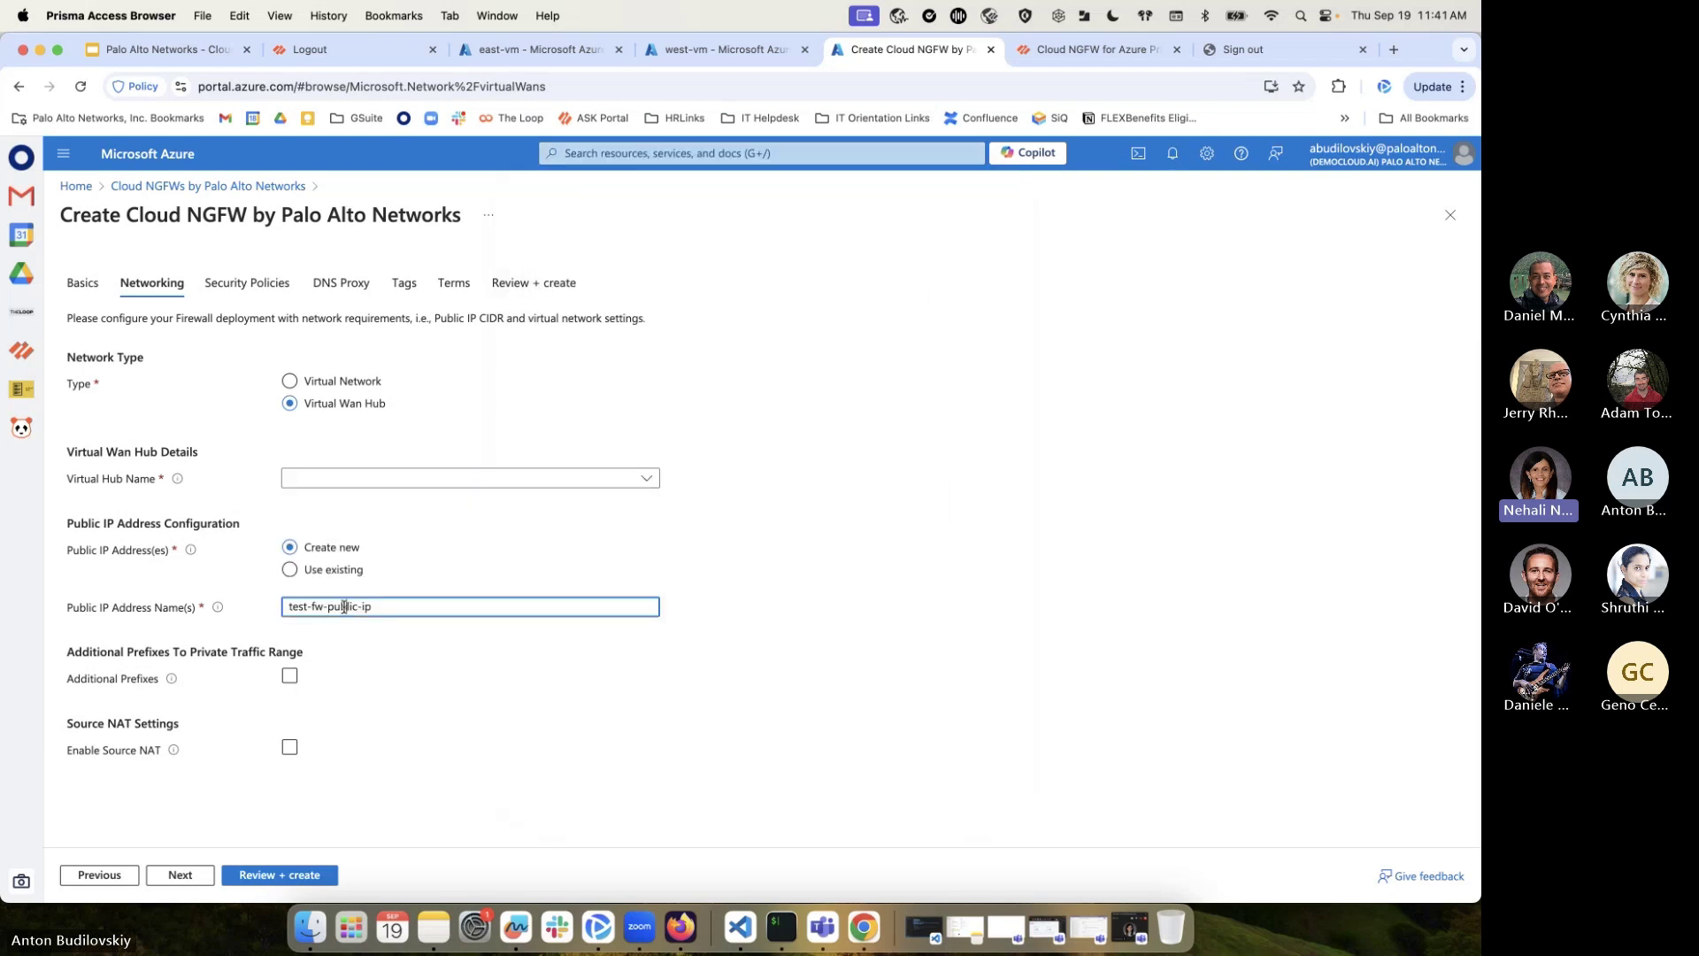
{"action": "left_click", "coordinate": [346, 573]}
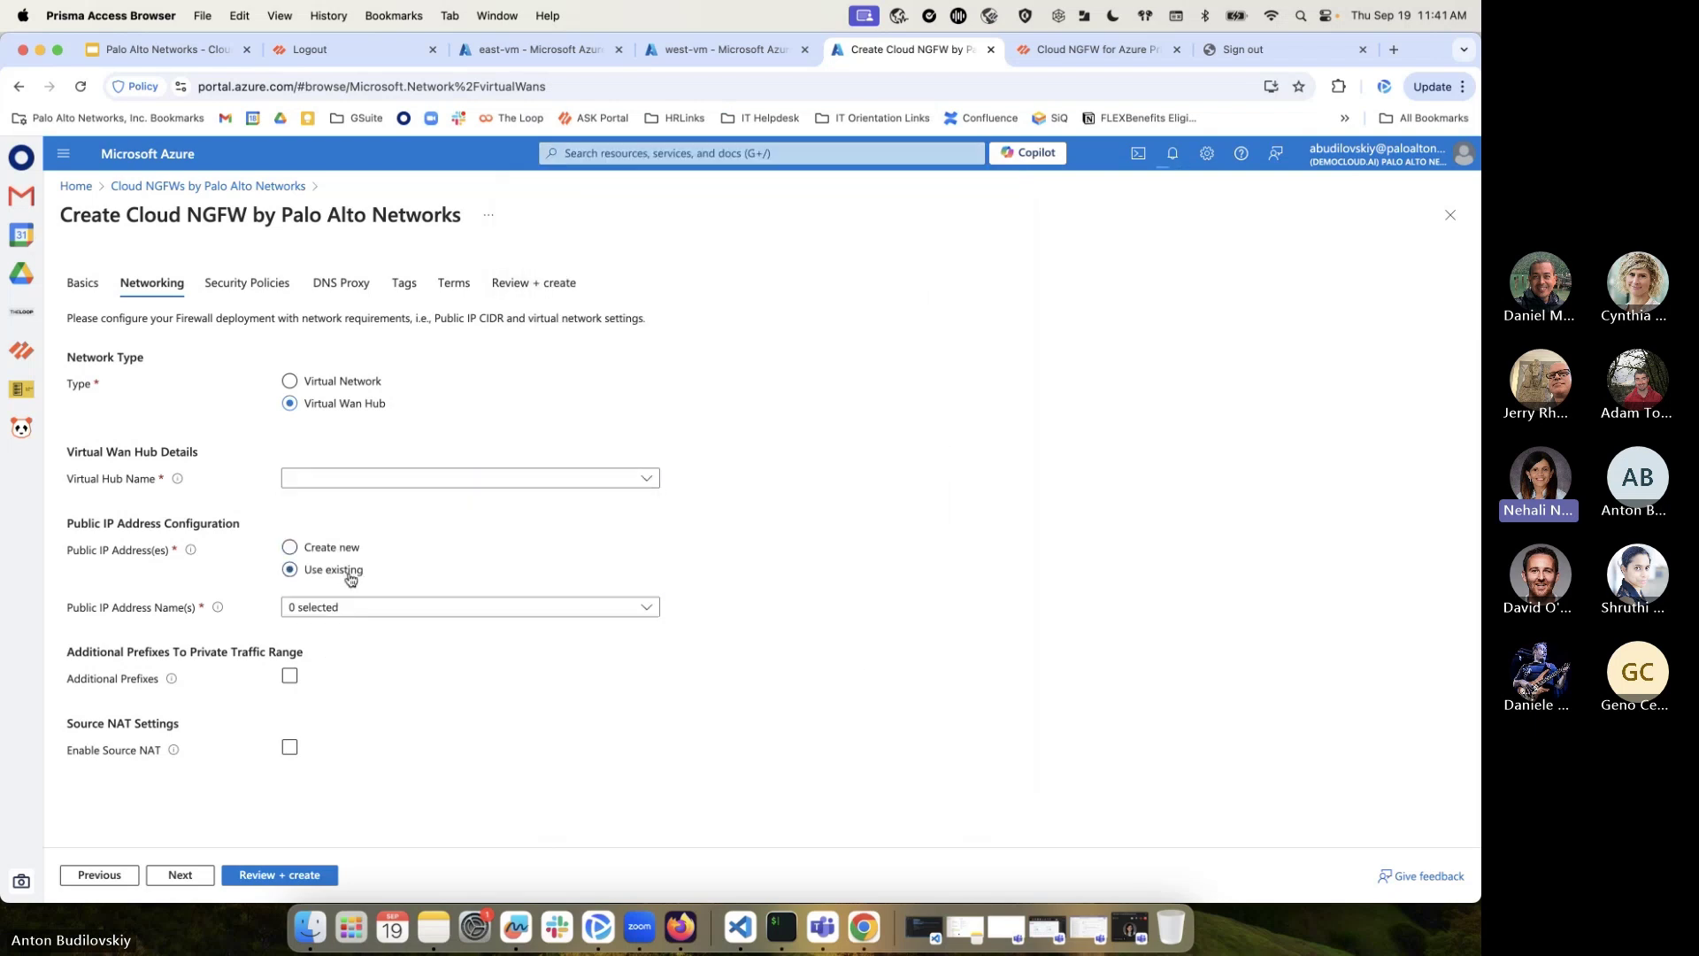
{"action": "left_click", "coordinate": [423, 612]}
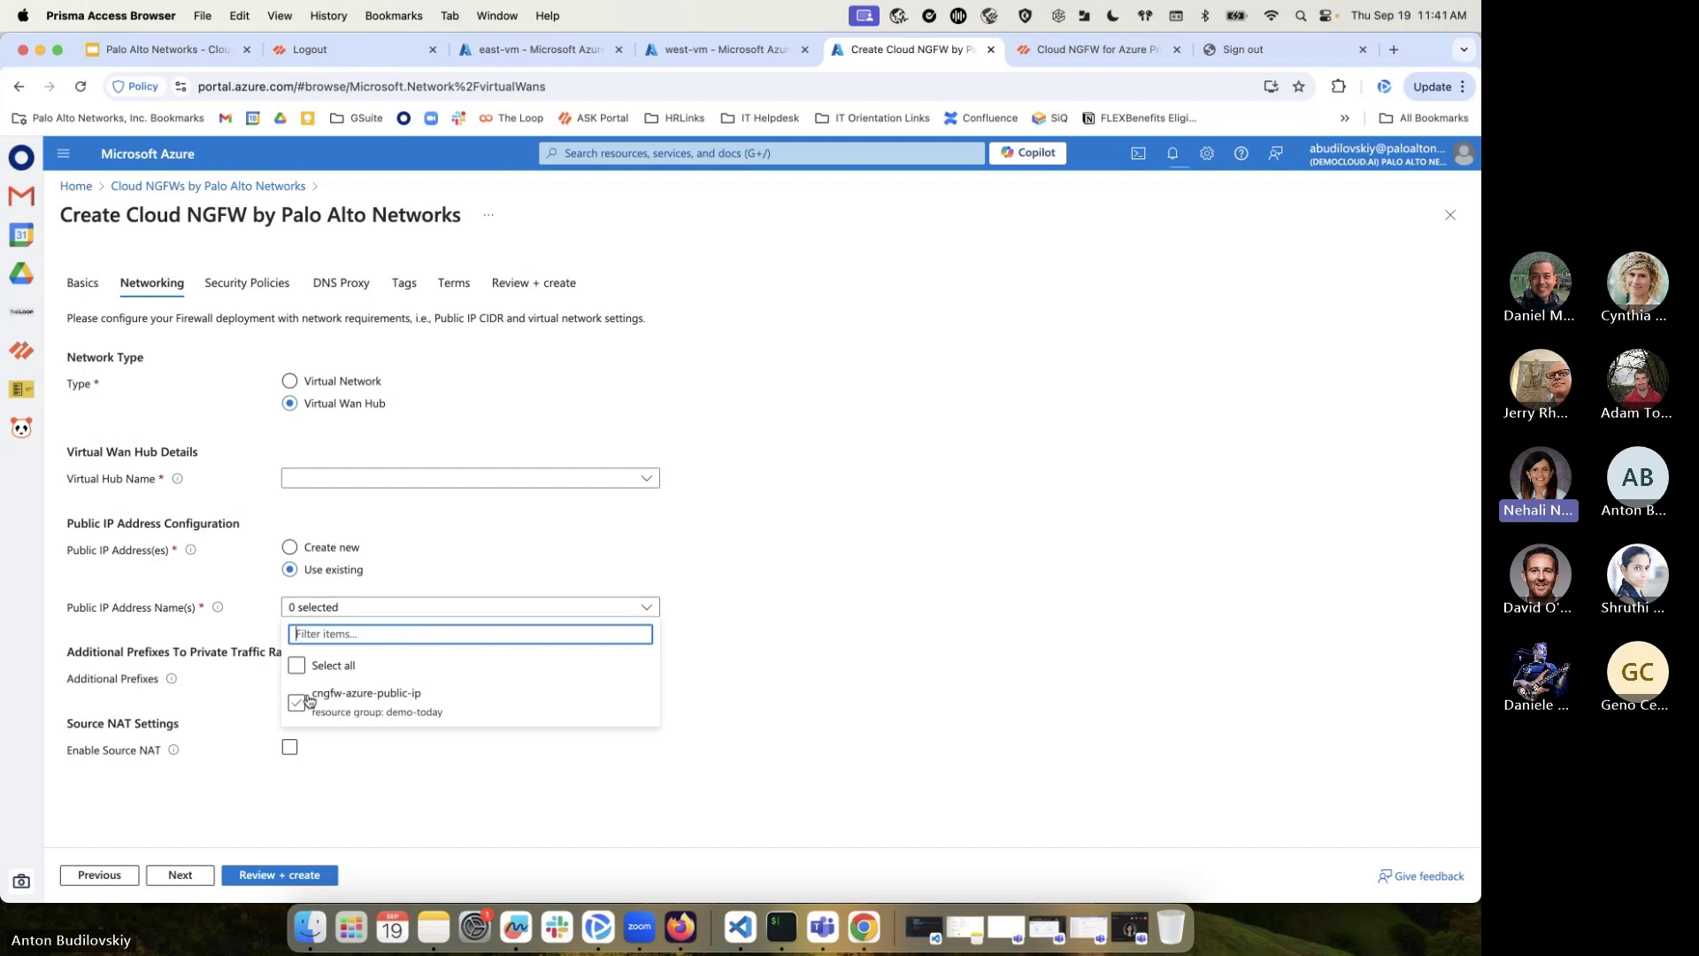
{"action": "left_click", "coordinate": [290, 548]}
{"action": "left_click", "coordinate": [442, 613]}
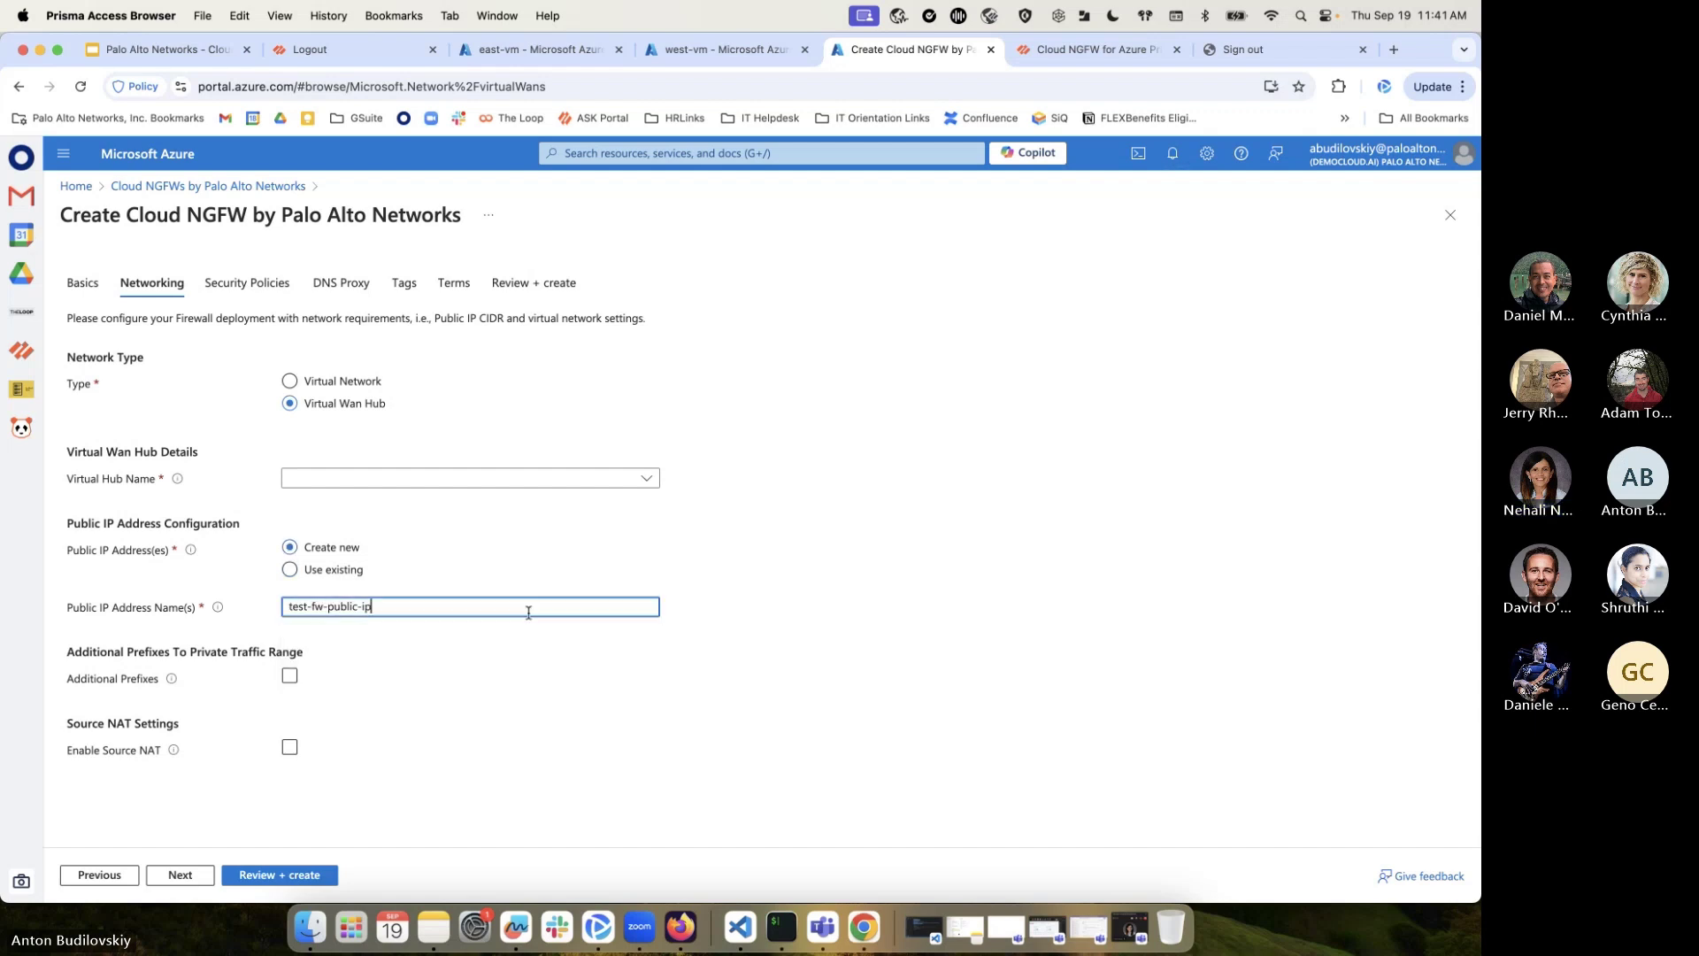
{"action": "left_click", "coordinate": [292, 571]}
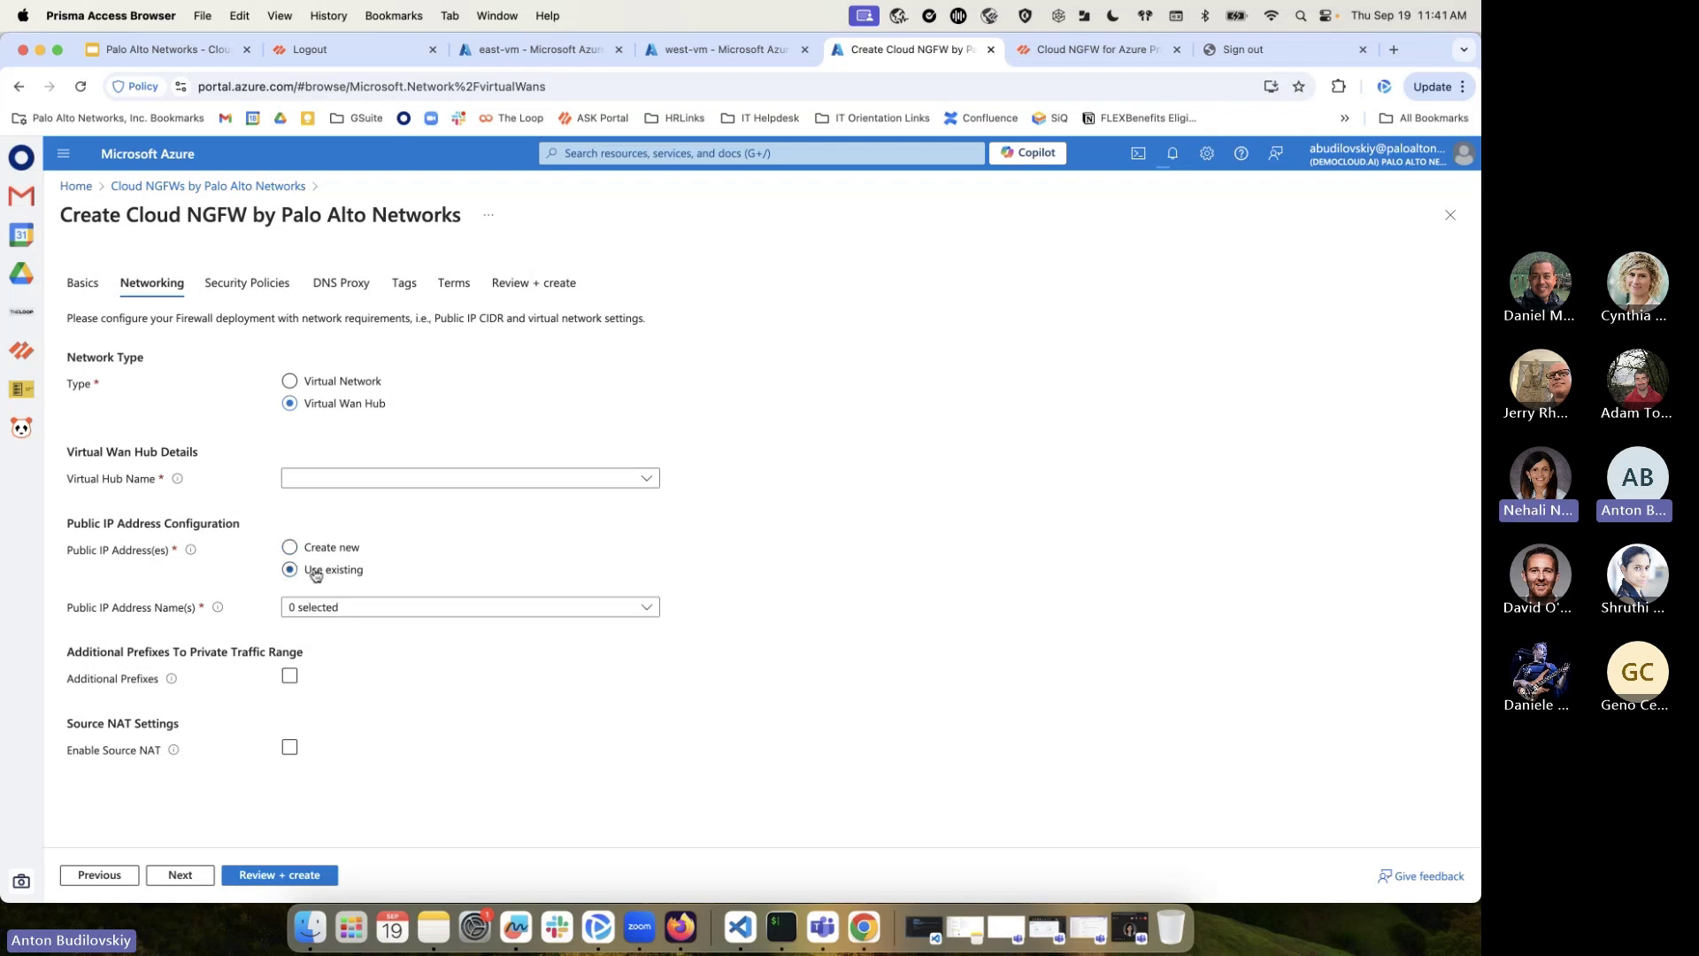
{"action": "left_click", "coordinate": [599, 614]}
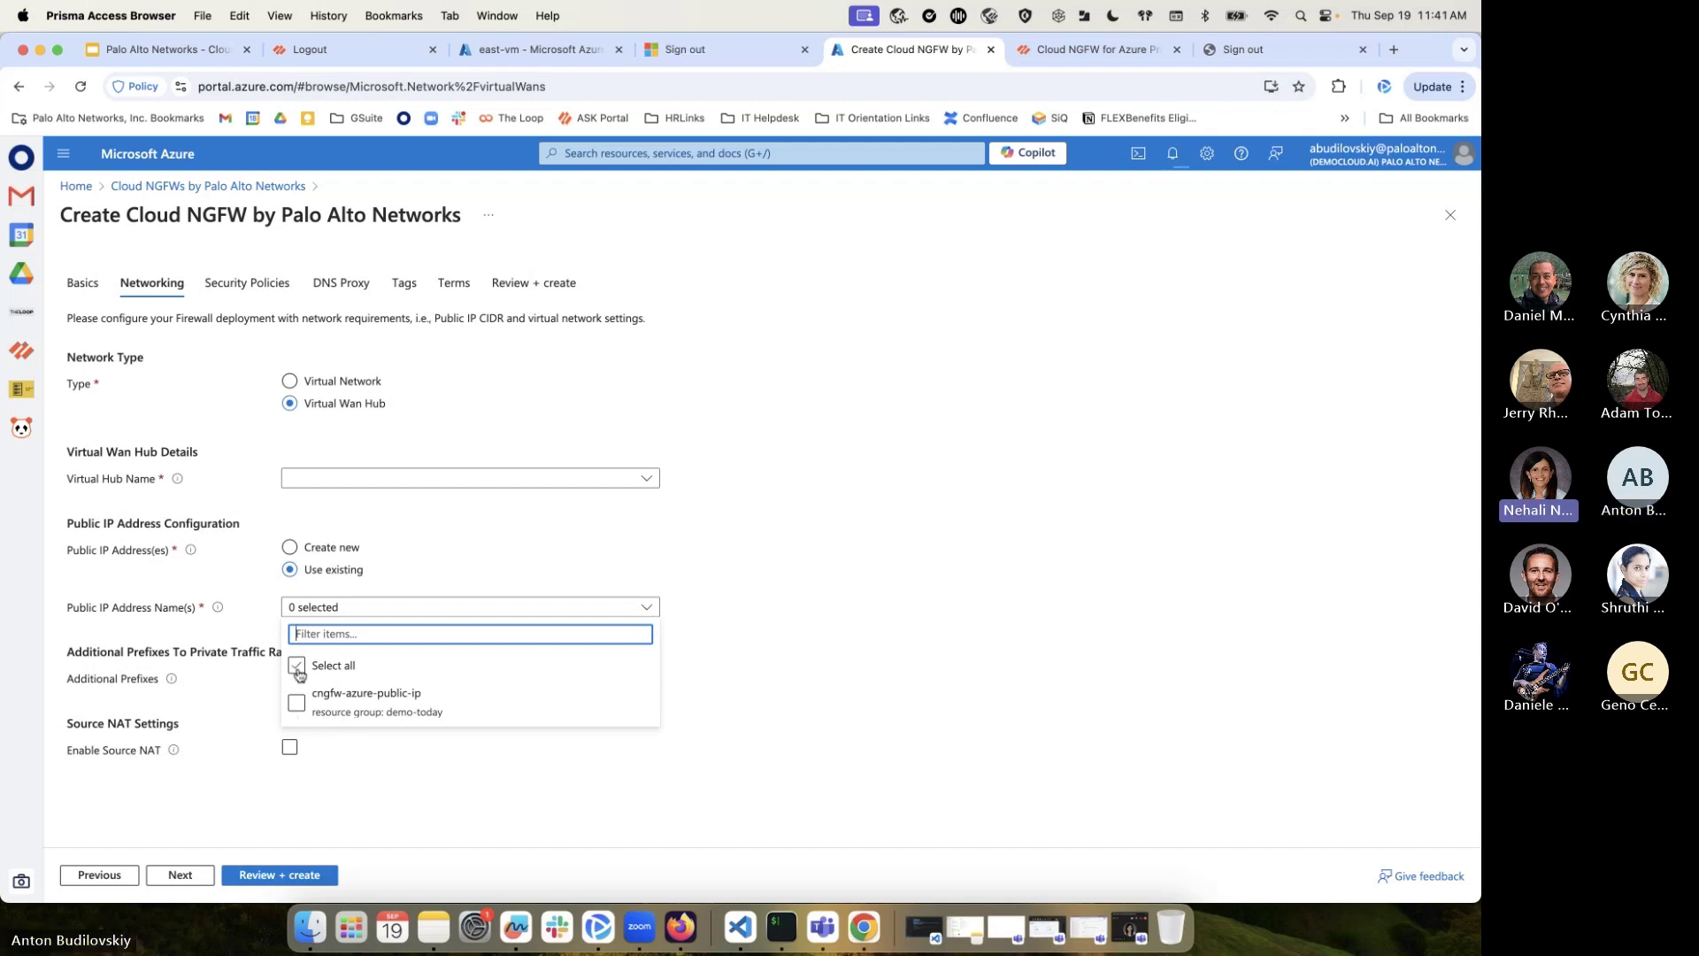
{"action": "left_click", "coordinate": [650, 613]}
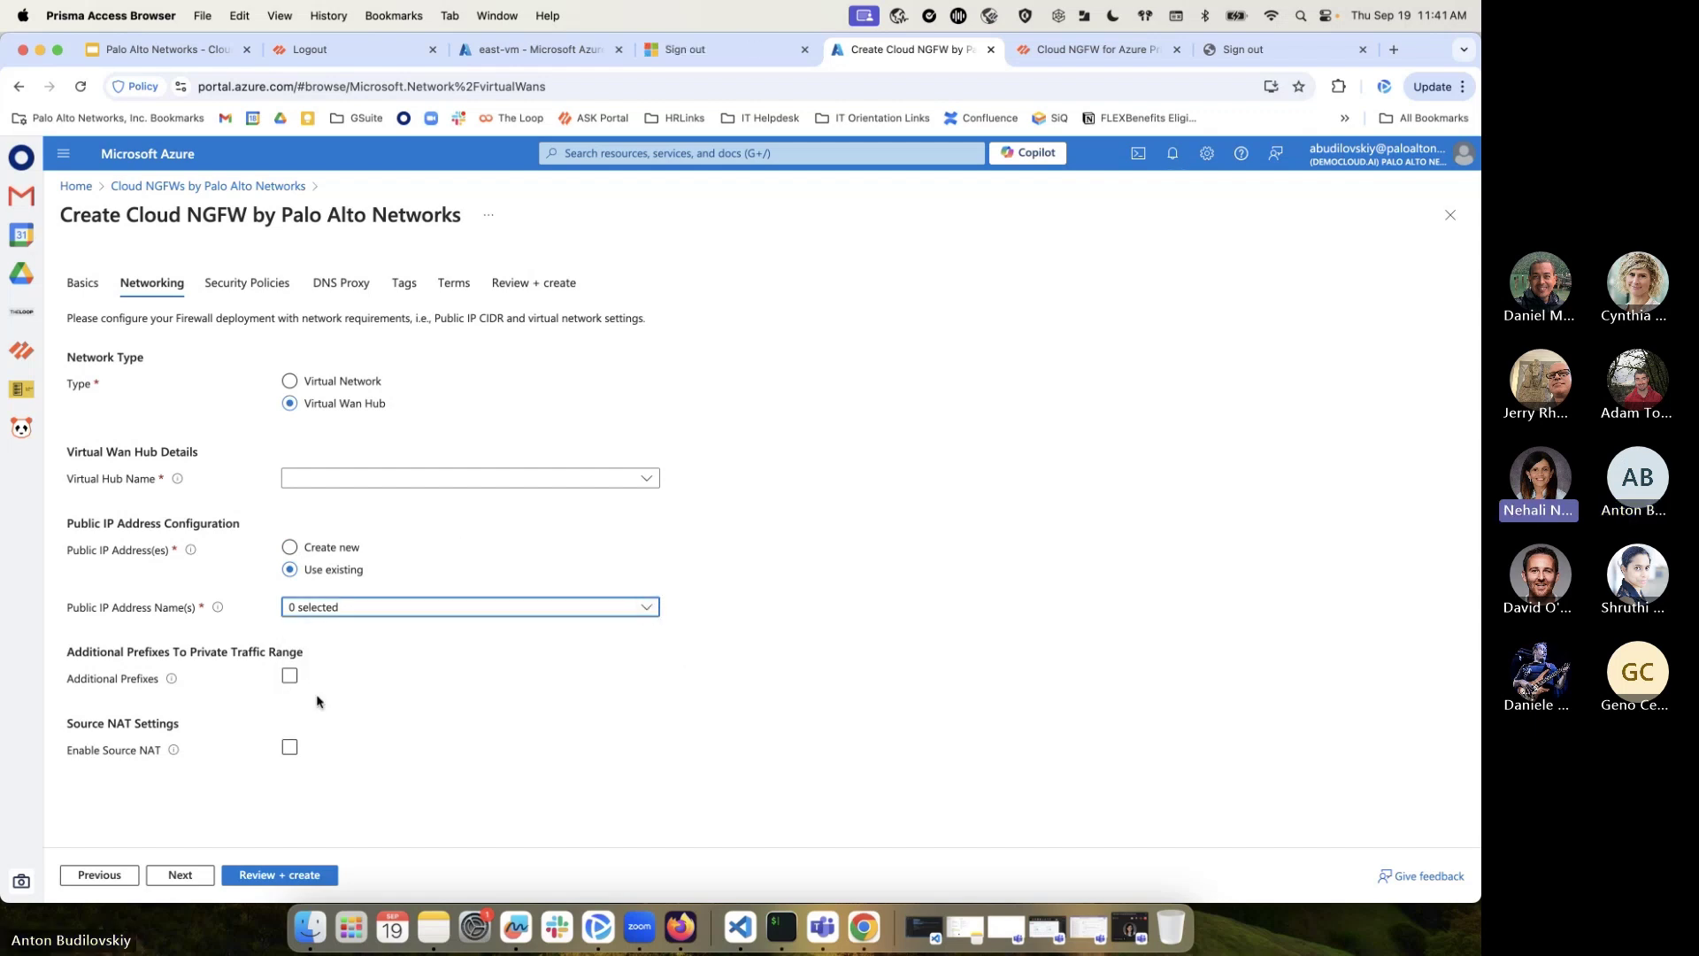
Enable Additional Prefixes, select all existing public IPs, and search the portal for 'ip pre'
{"action": "left_click", "coordinate": [289, 675]}
{"action": "left_click", "coordinate": [610, 718]}
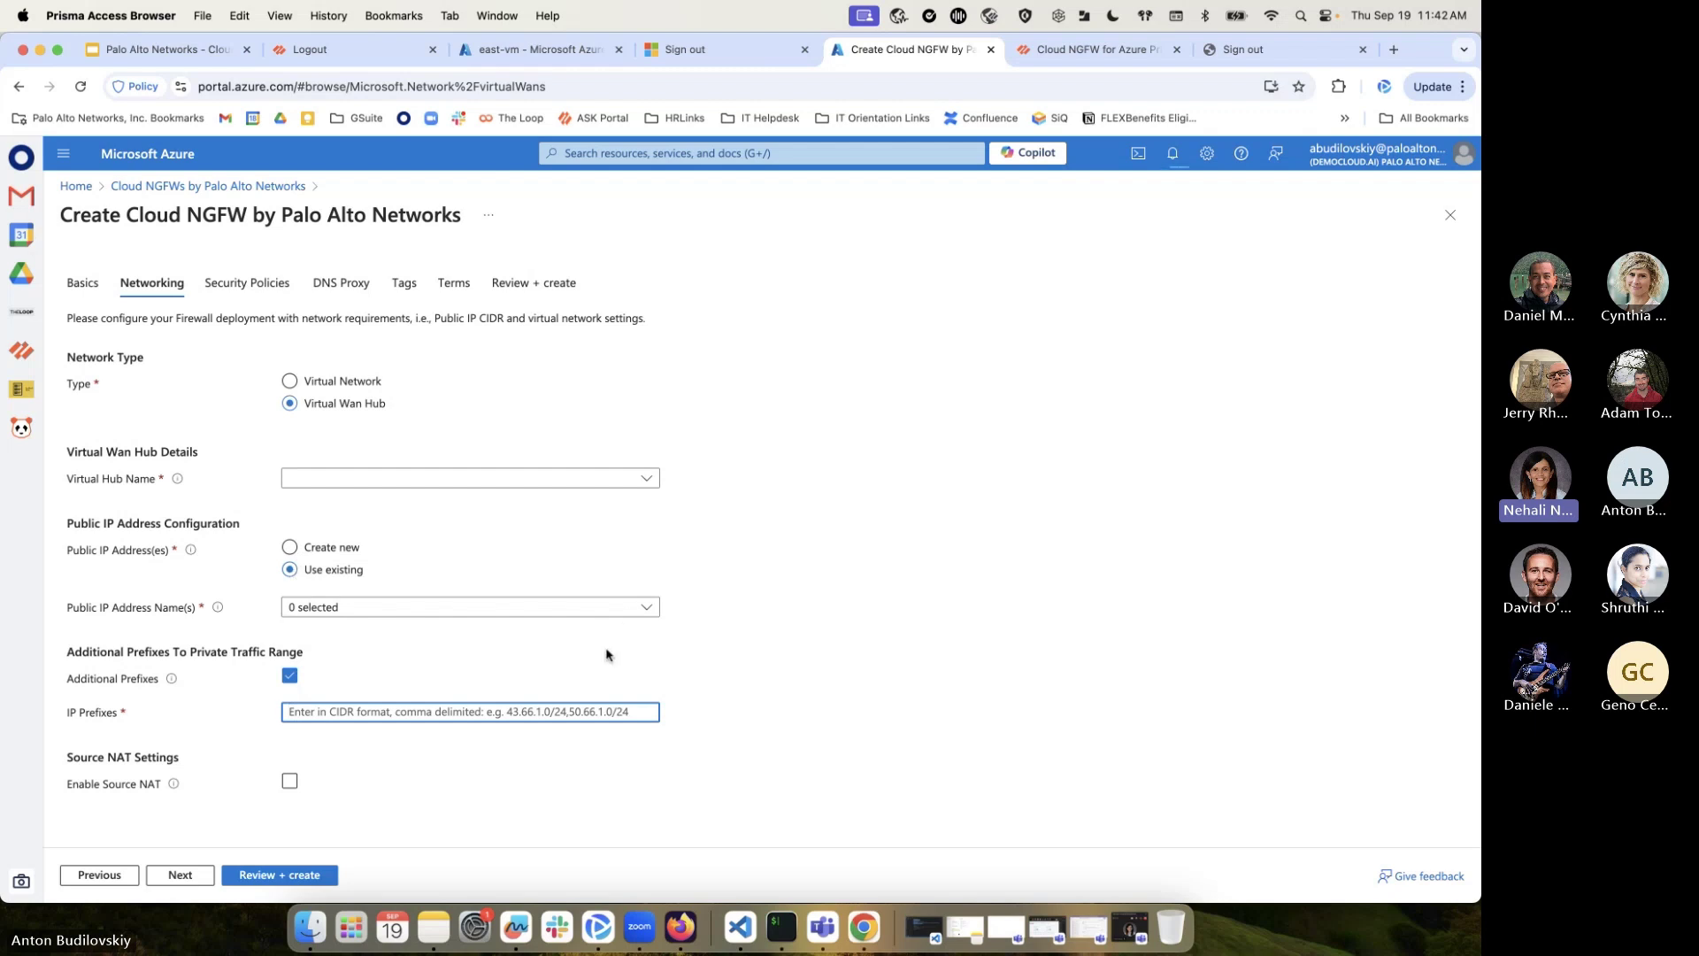
{"action": "left_click", "coordinate": [646, 607]}
{"action": "left_click", "coordinate": [321, 672]}
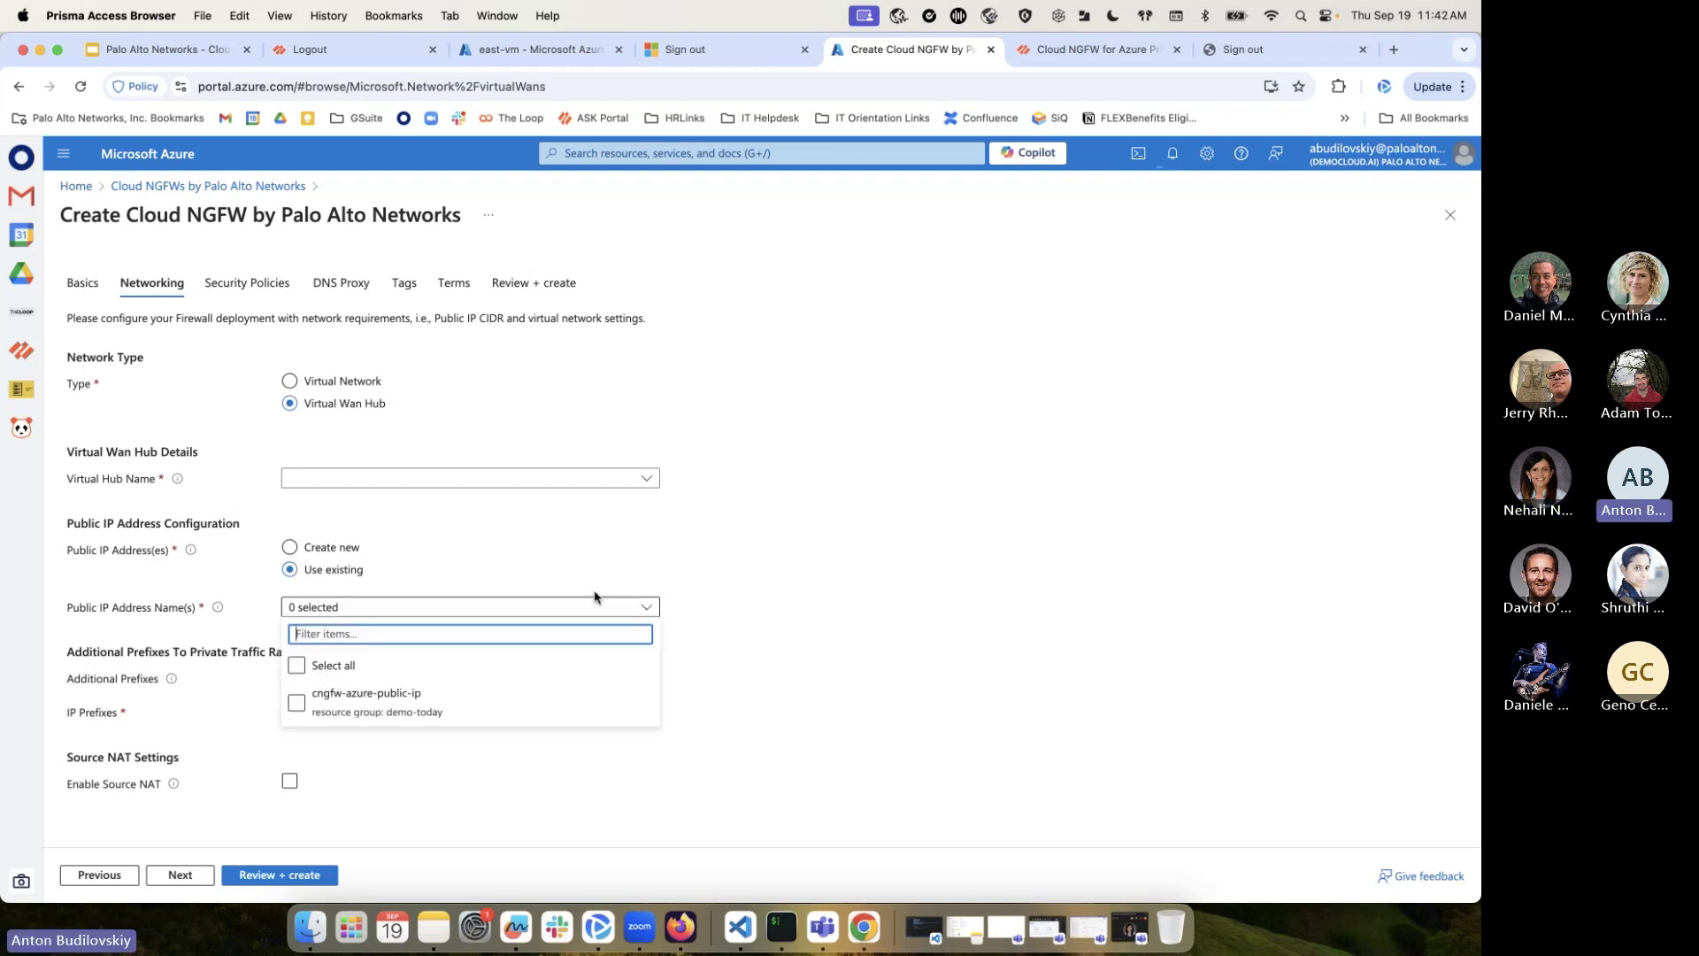
{"action": "left_click", "coordinate": [699, 155]}
{"action": "type", "text": "ip pre"}
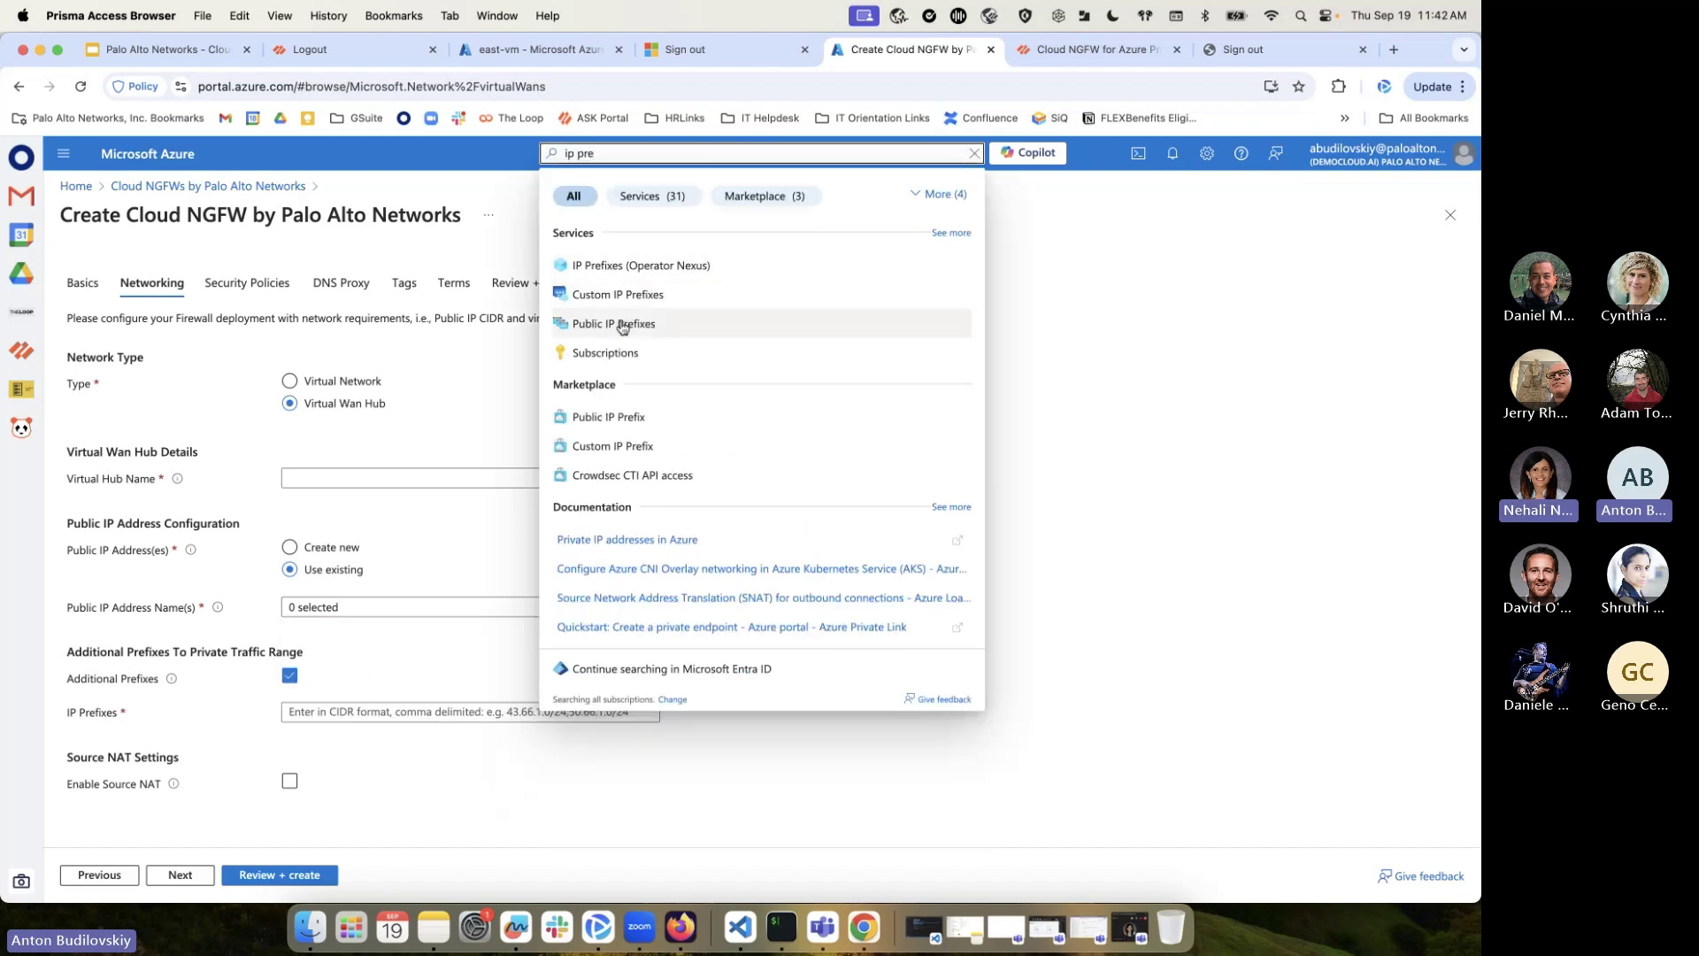
Open Public IP Prefixes, discarding the firewall form, and start creating a prefix
{"action": "left_click", "coordinate": [609, 322]}
{"action": "left_click", "coordinate": [880, 196]}
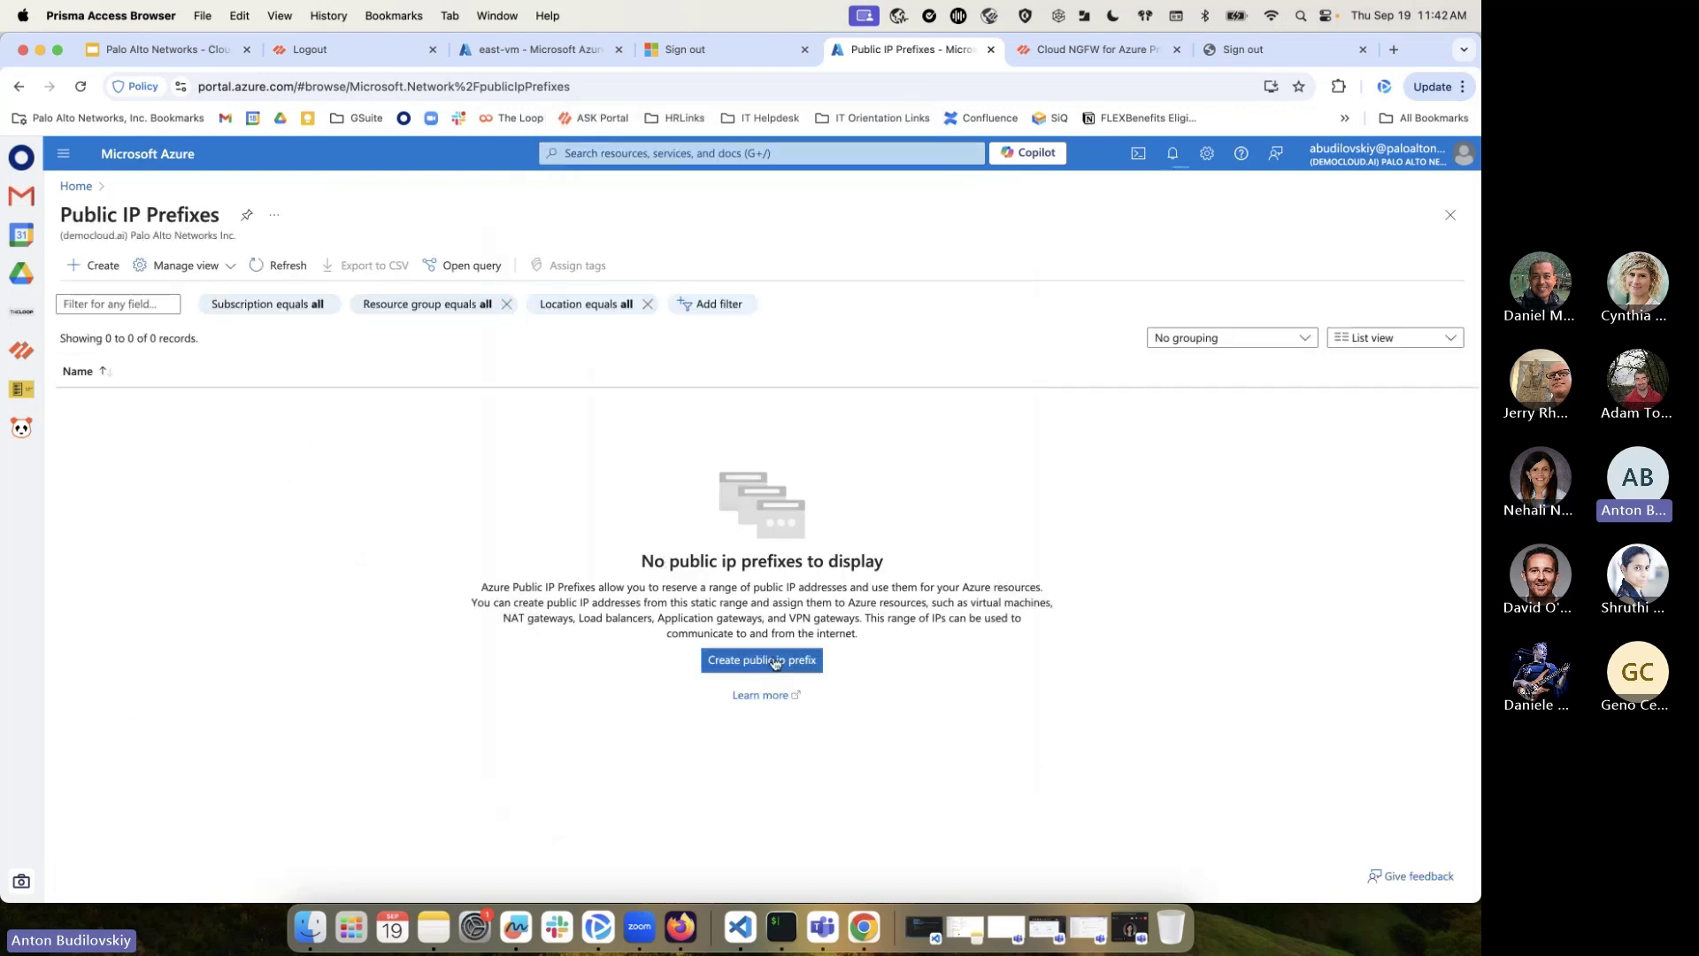
{"action": "left_click", "coordinate": [783, 660]}
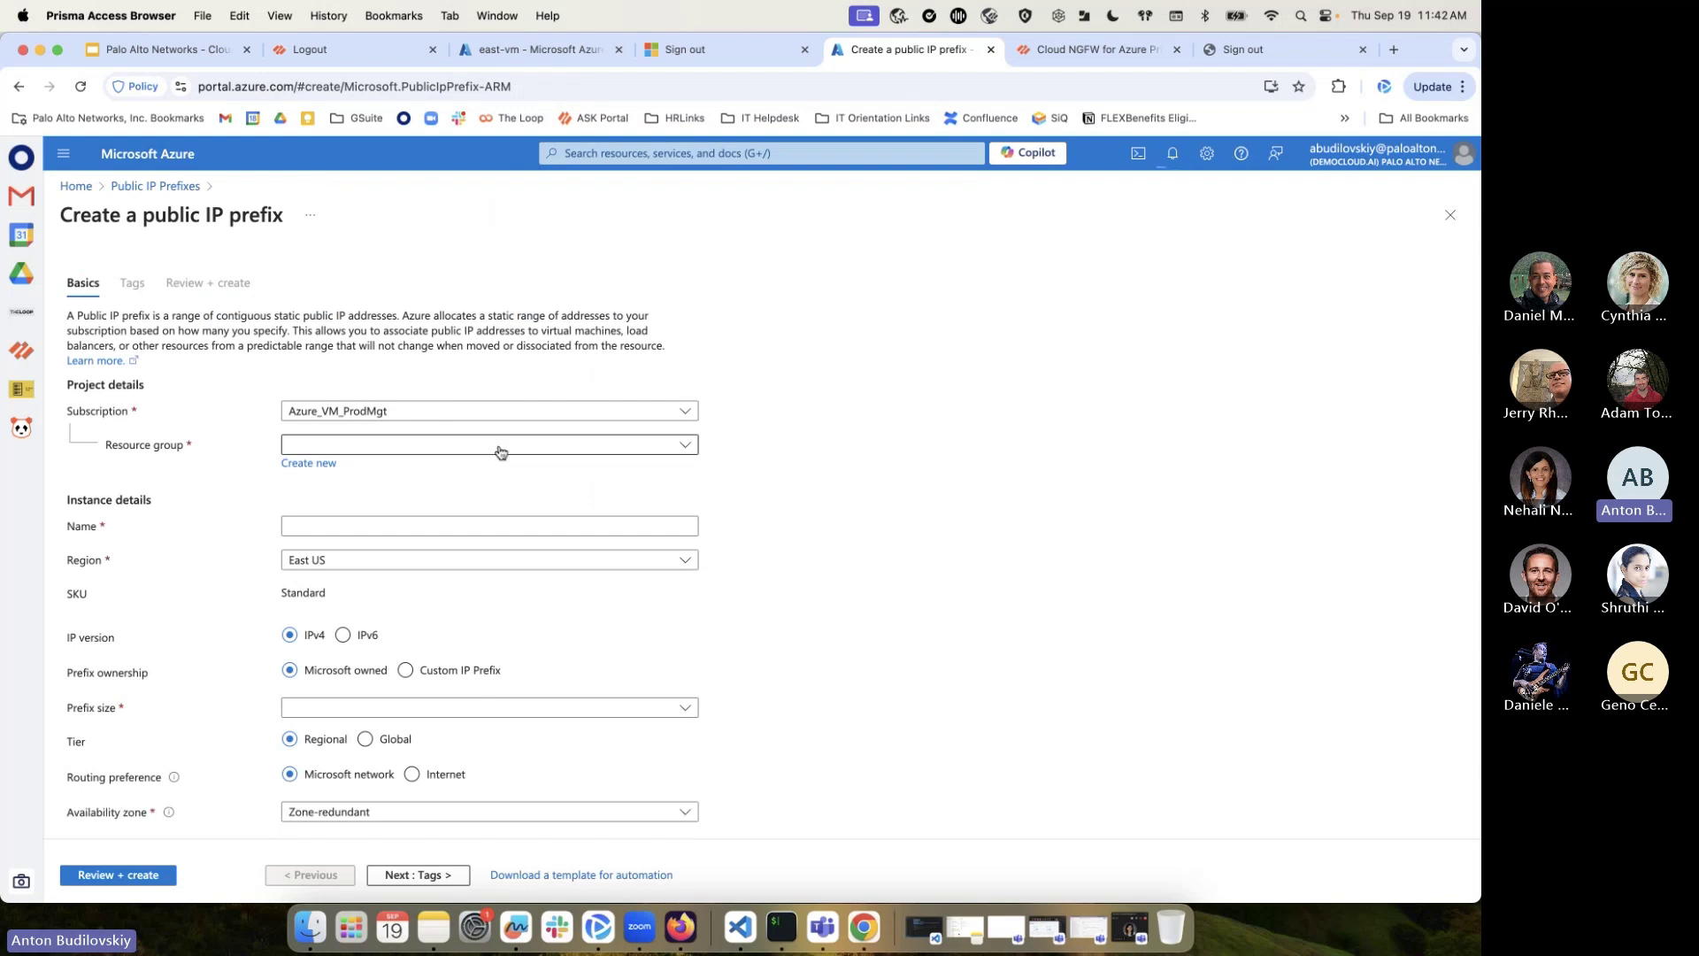
From Home, check vwan-demo under Virtual WANs, then open the Cloud NGFWs list
{"action": "left_click", "coordinate": [77, 187]}
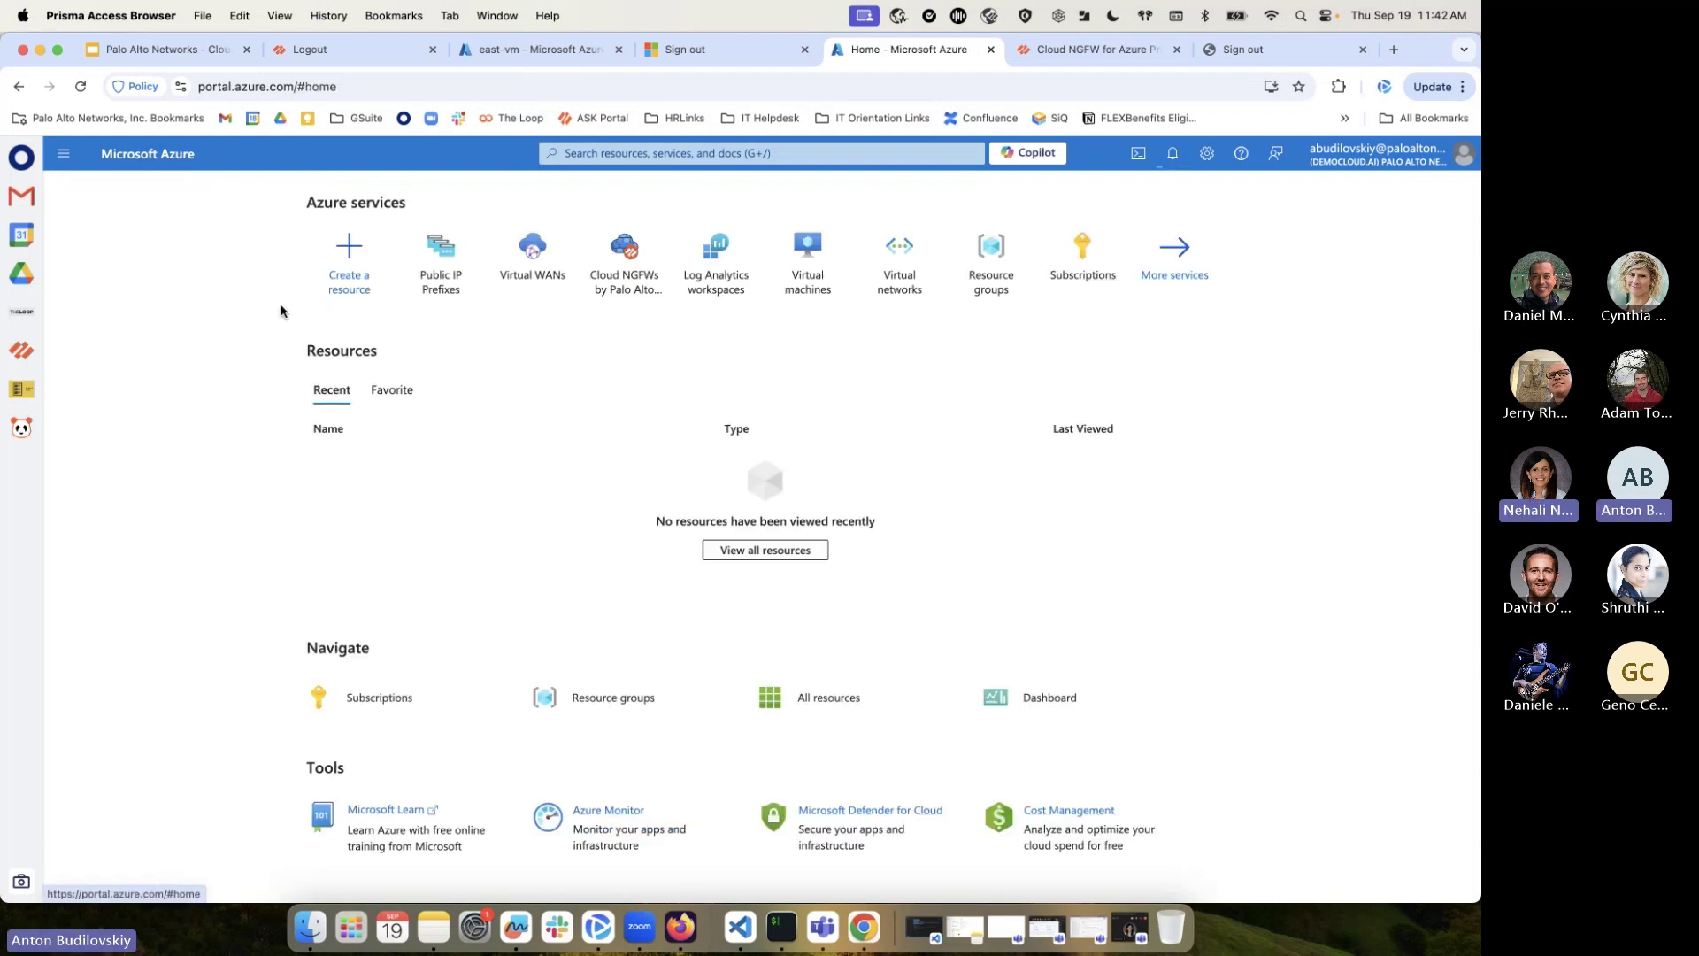
{"action": "left_click", "coordinate": [544, 276]}
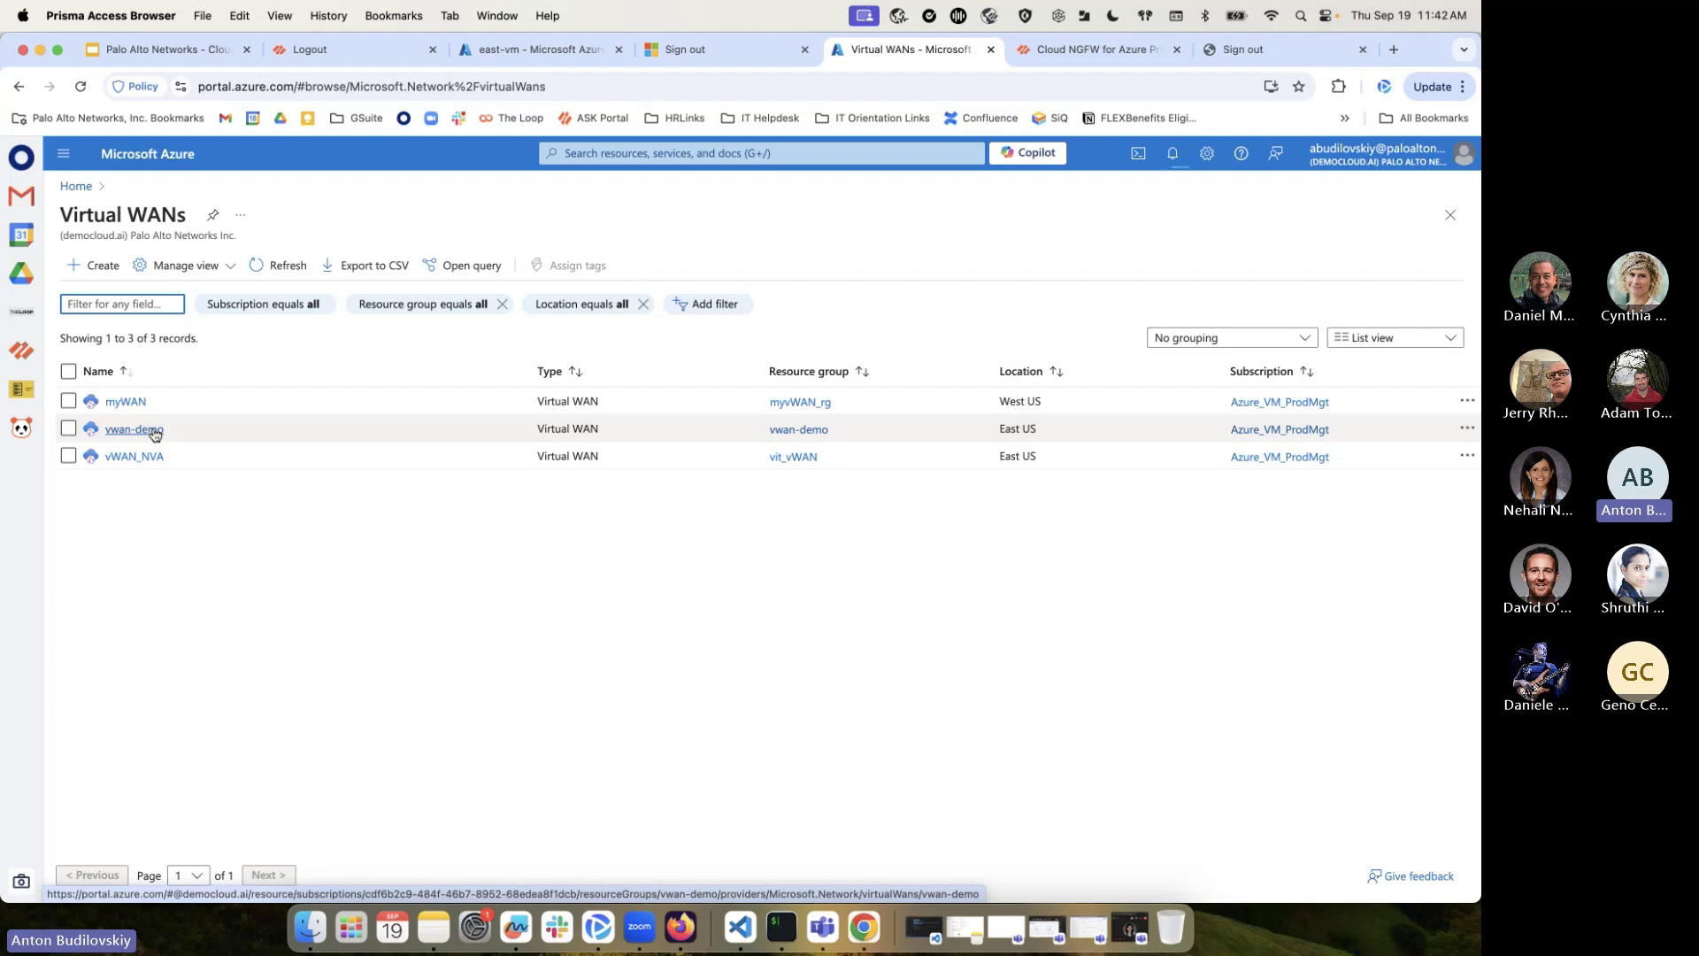
{"action": "left_click", "coordinate": [154, 432]}
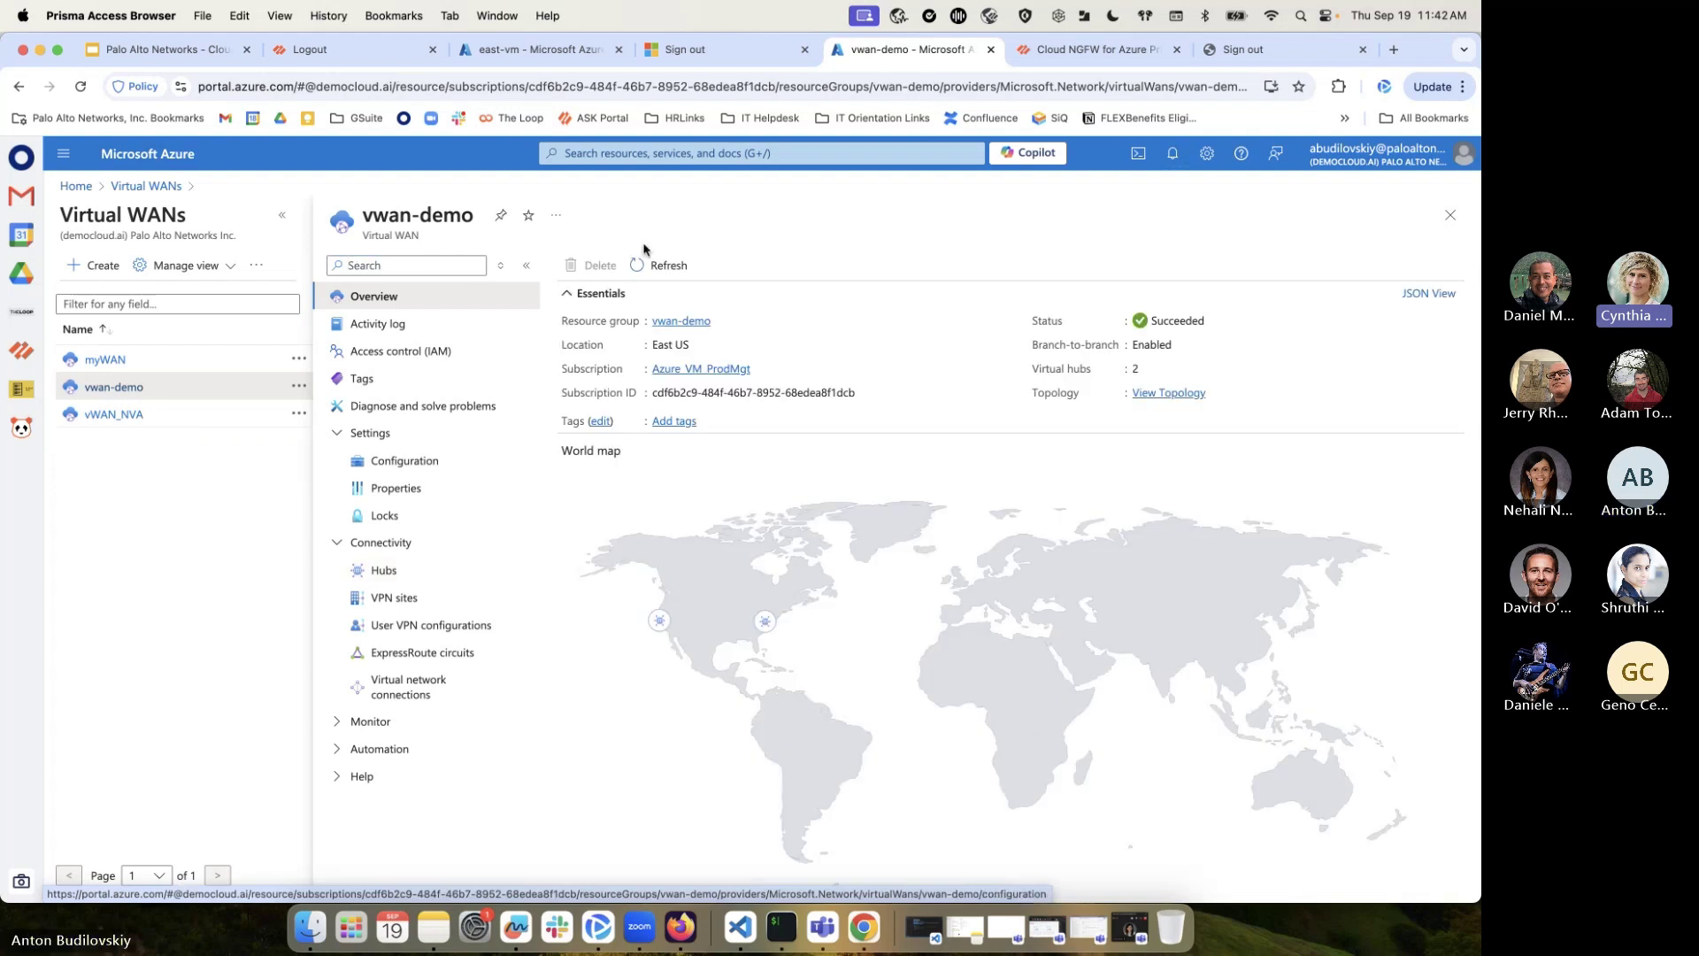
{"action": "left_click", "coordinate": [708, 154]}
{"action": "left_click", "coordinate": [756, 415]}
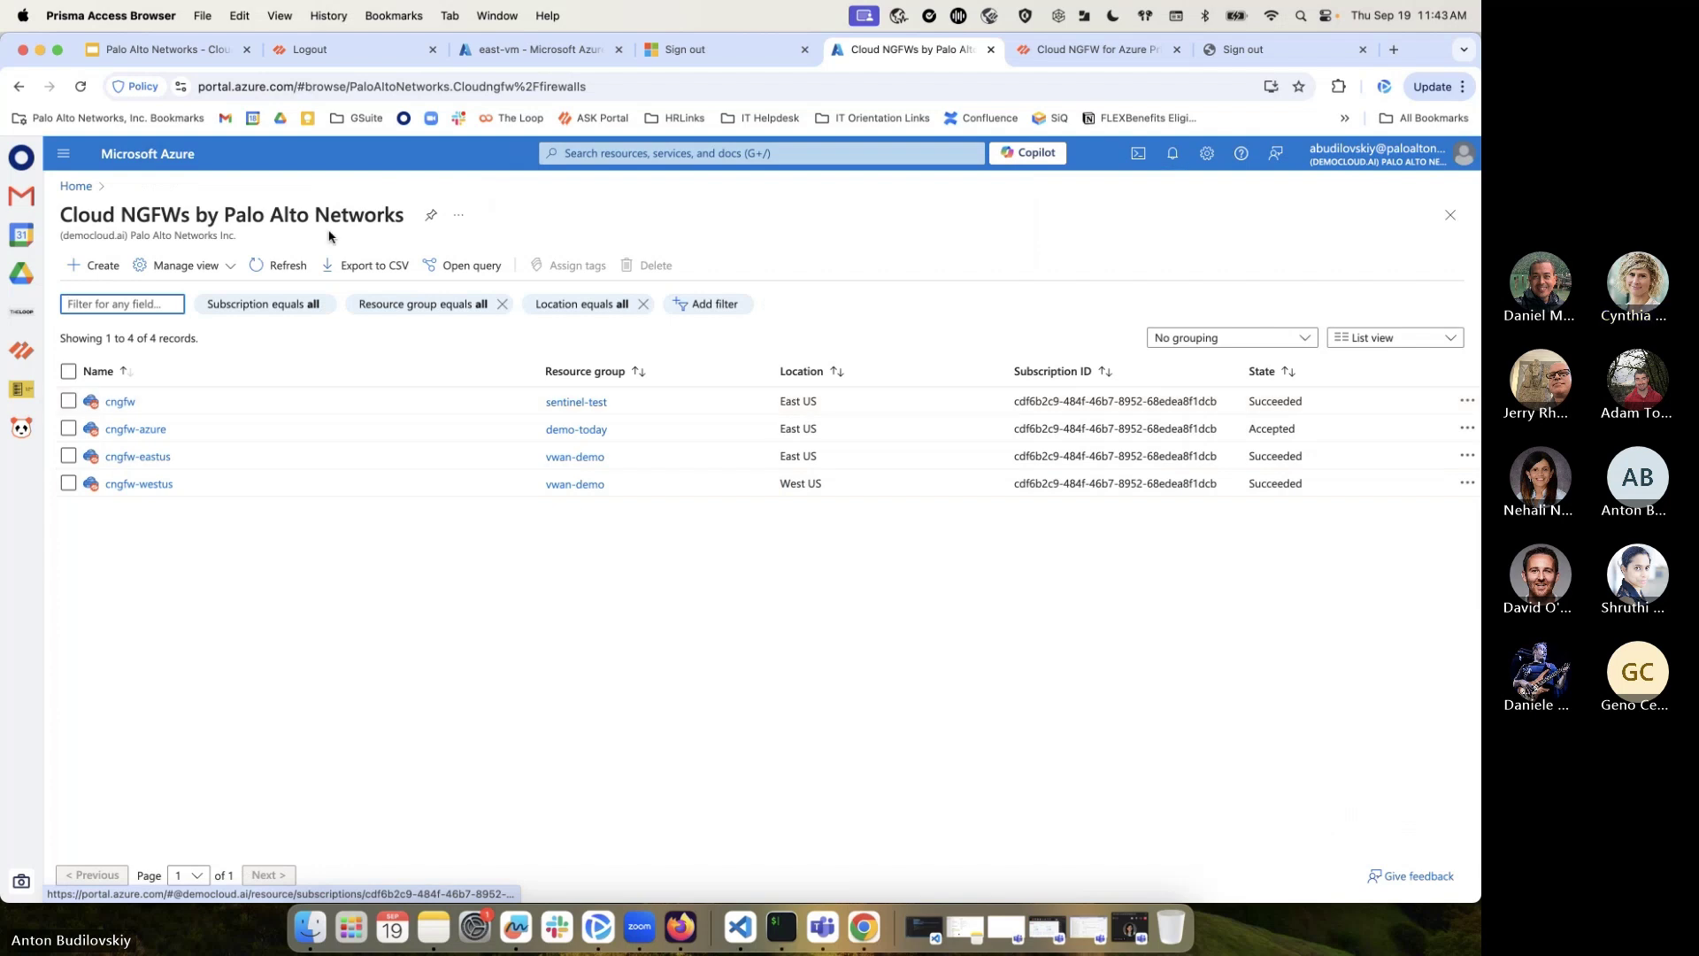
Start another Cloud NGFW and enable Source NAT with existing public IPs, finding none available
{"action": "left_click", "coordinate": [672, 153]}
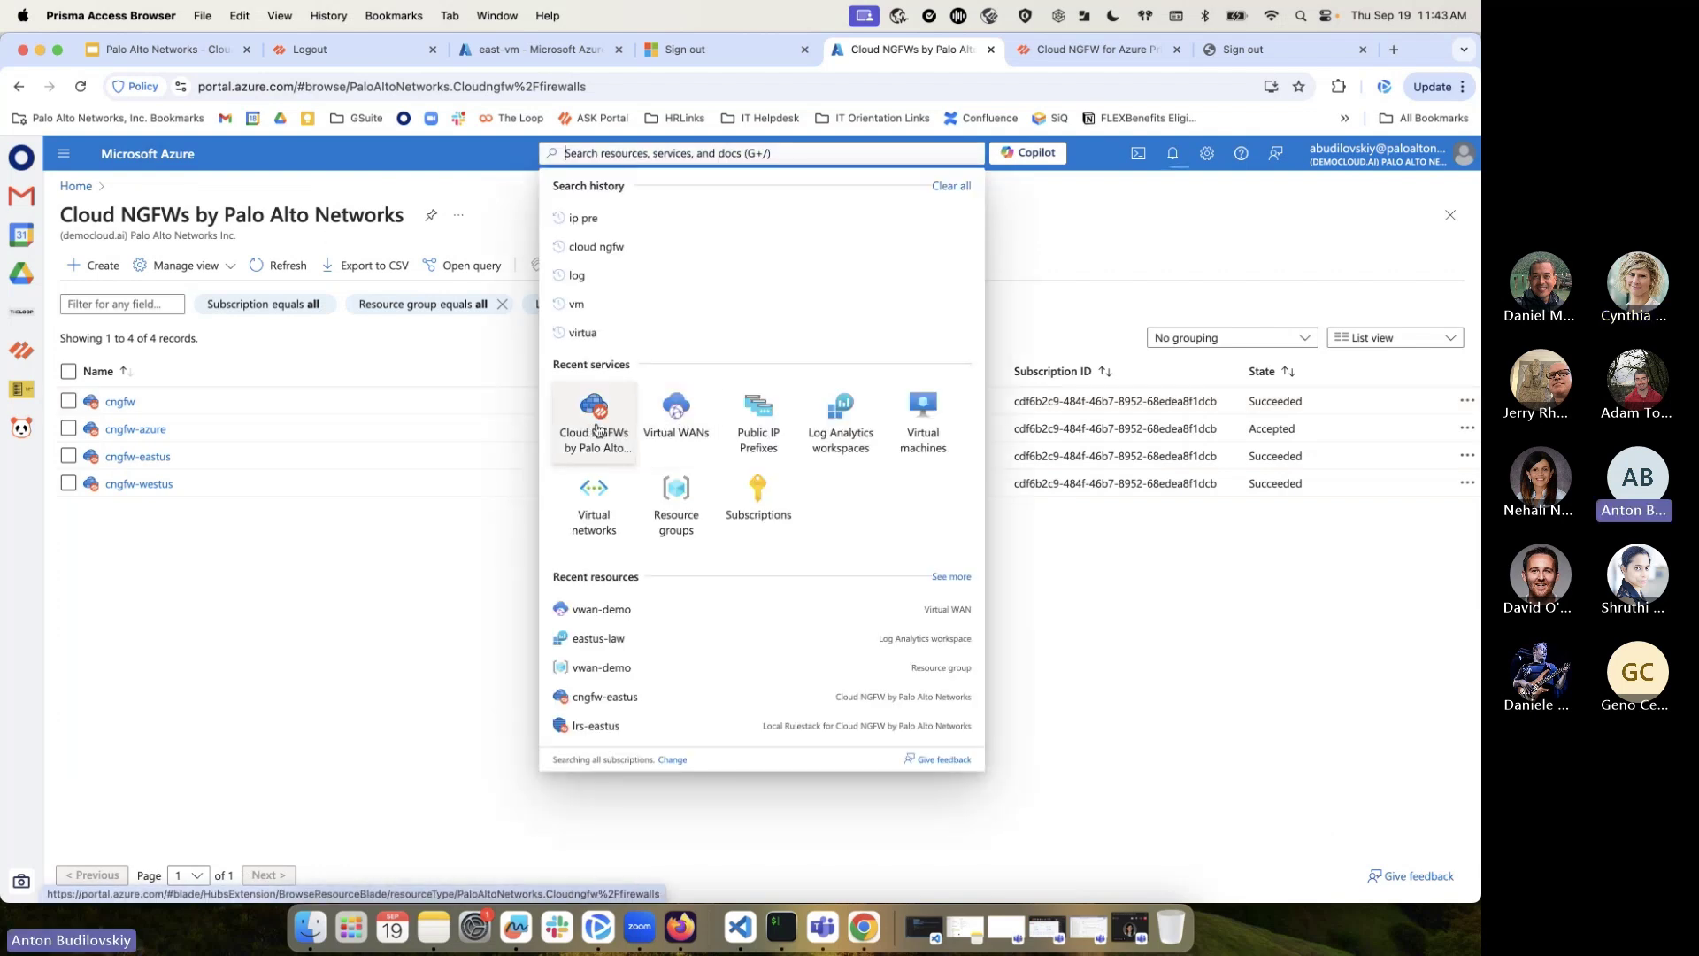
{"action": "left_click", "coordinate": [594, 421]}
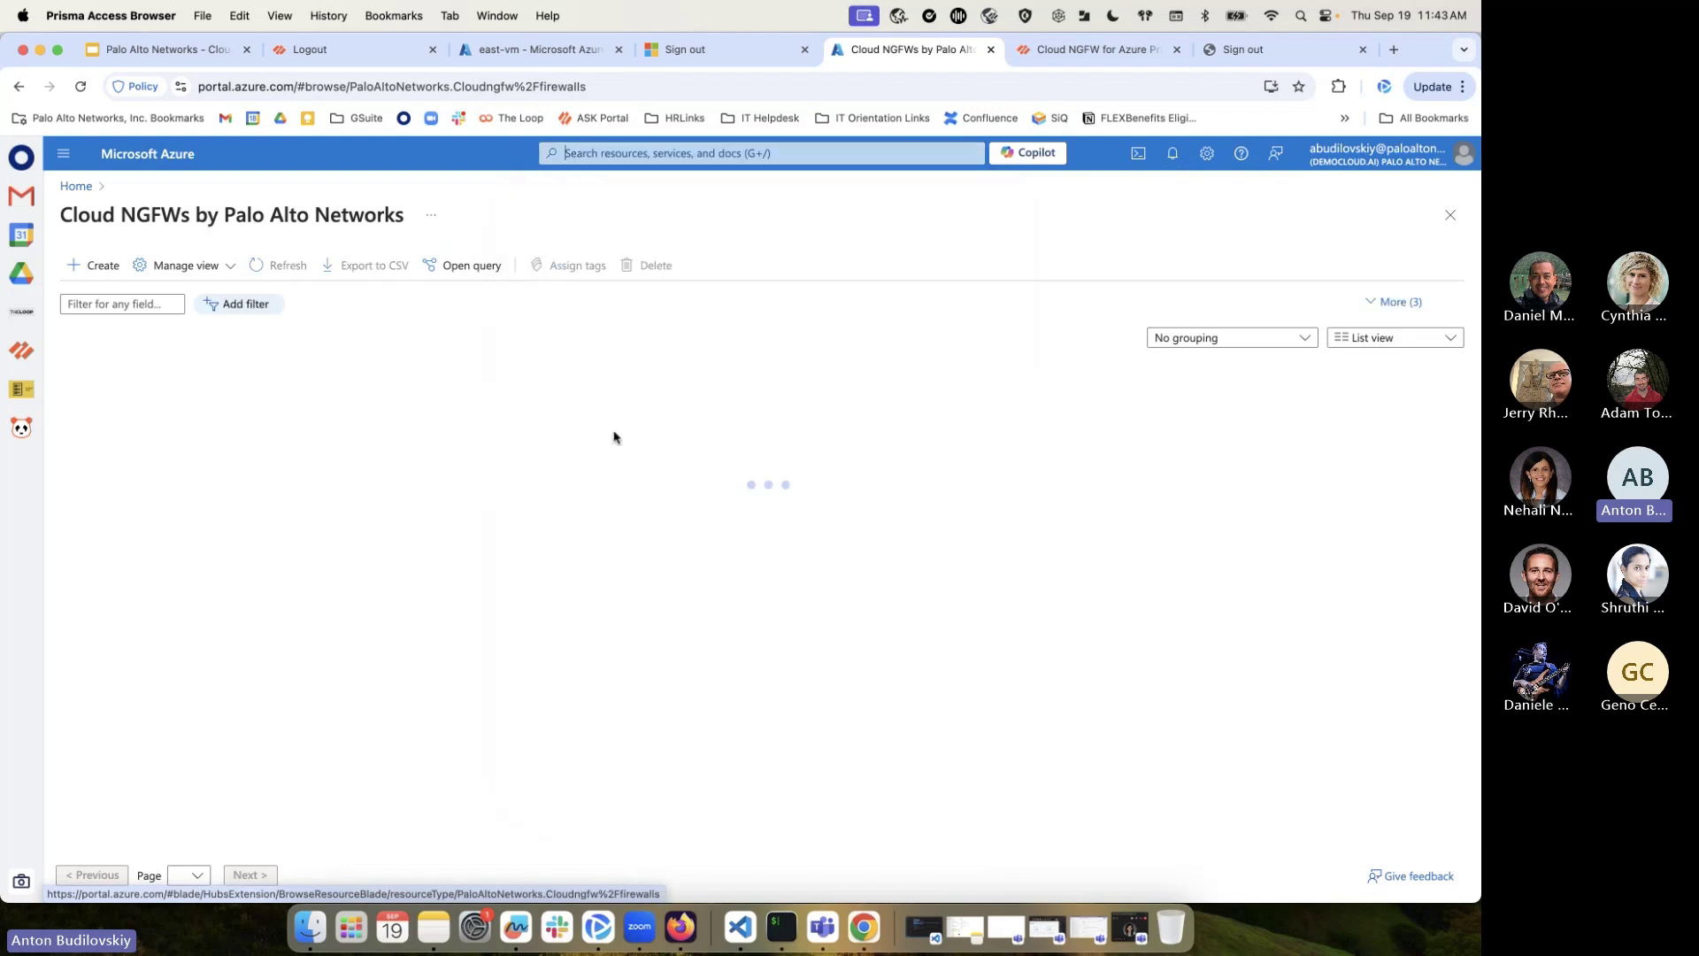
{"action": "left_click", "coordinate": [97, 265]}
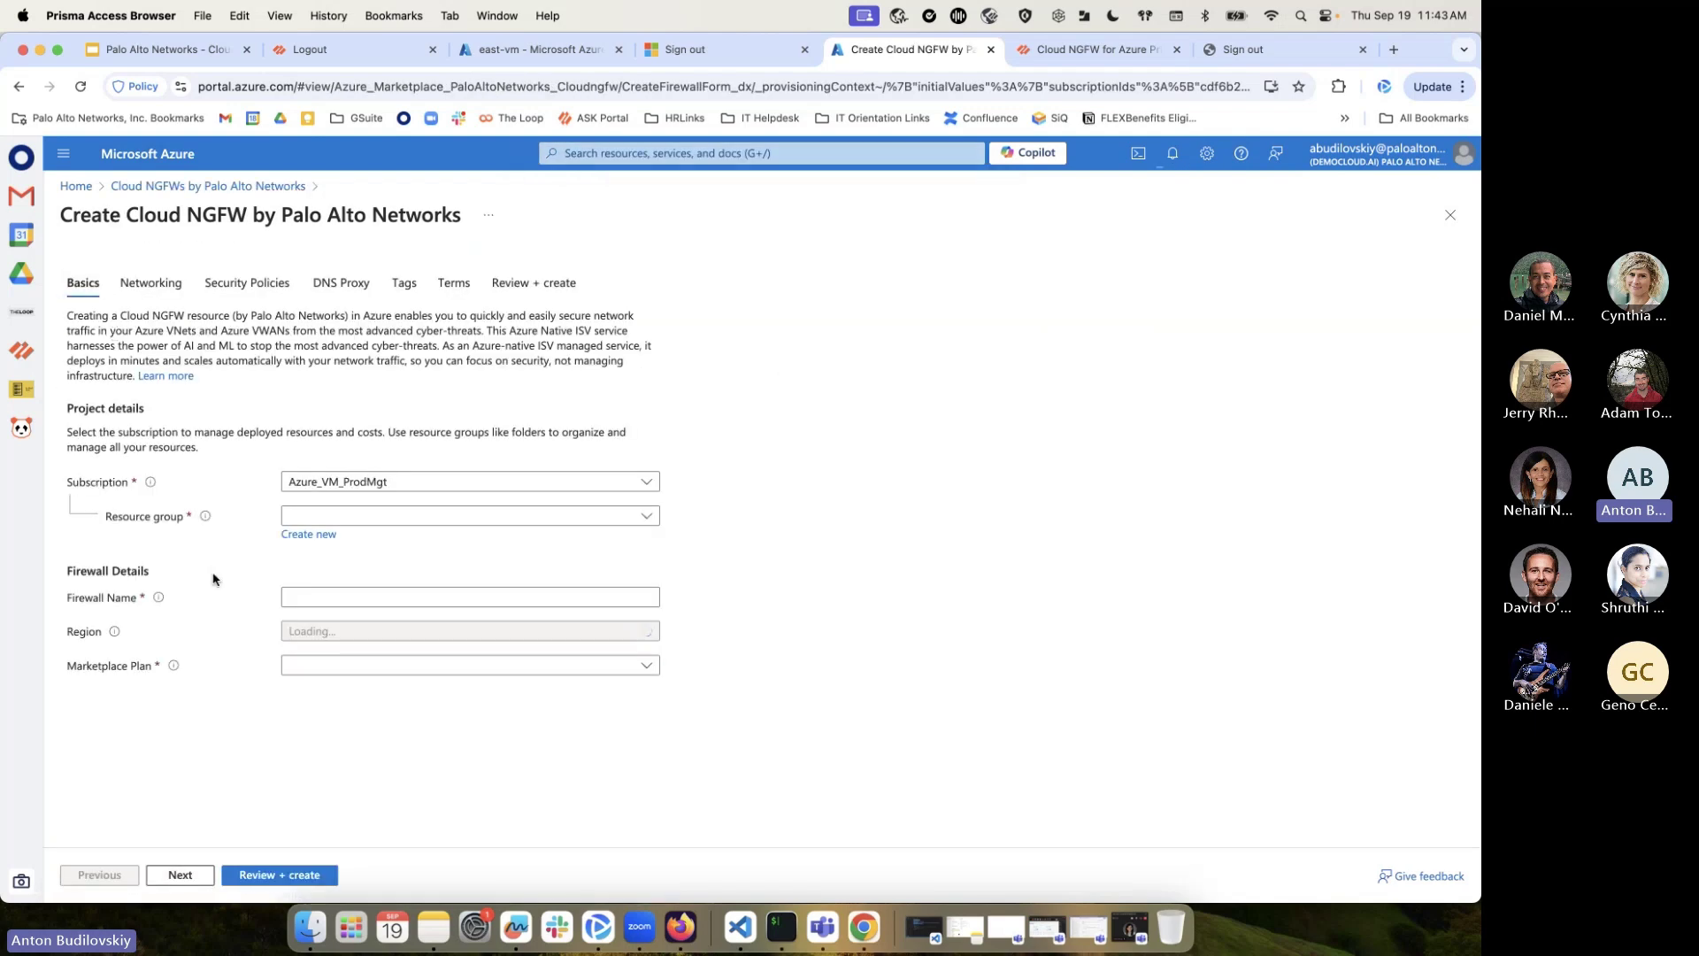
{"action": "left_click", "coordinate": [152, 282]}
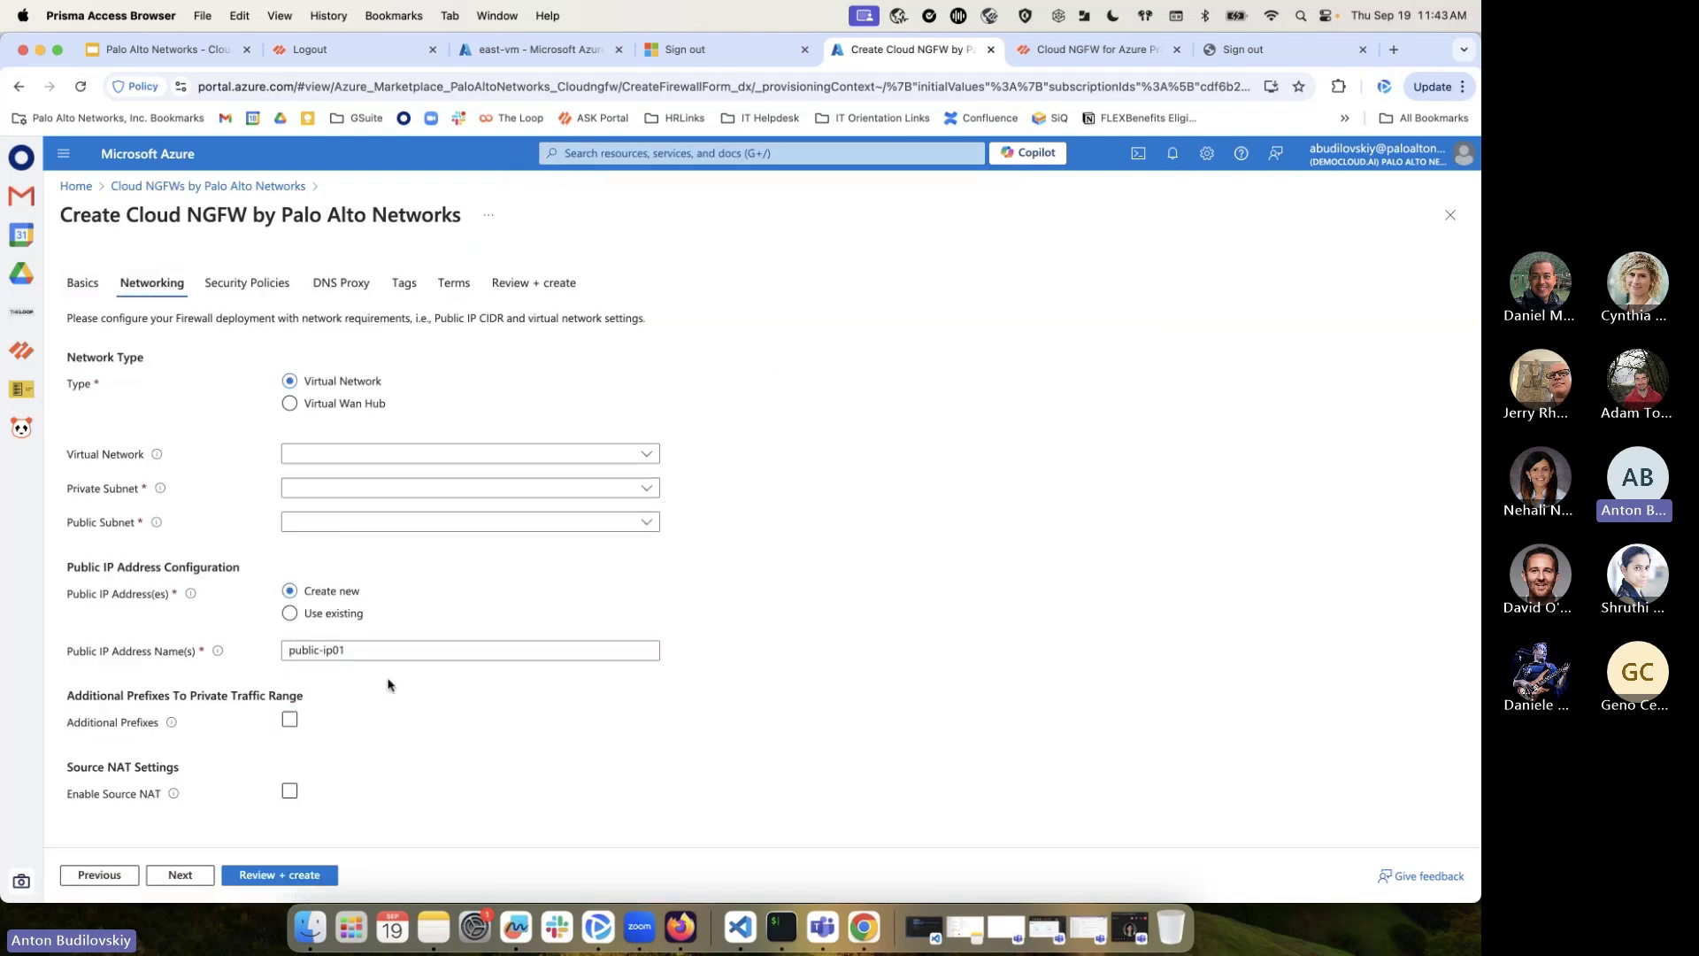
{"action": "left_click", "coordinate": [293, 794]}
{"action": "left_click", "coordinate": [293, 794]}
{"action": "scroll", "coordinate": [294, 793], "scroll_direction": "down", "scroll_amount": 2}
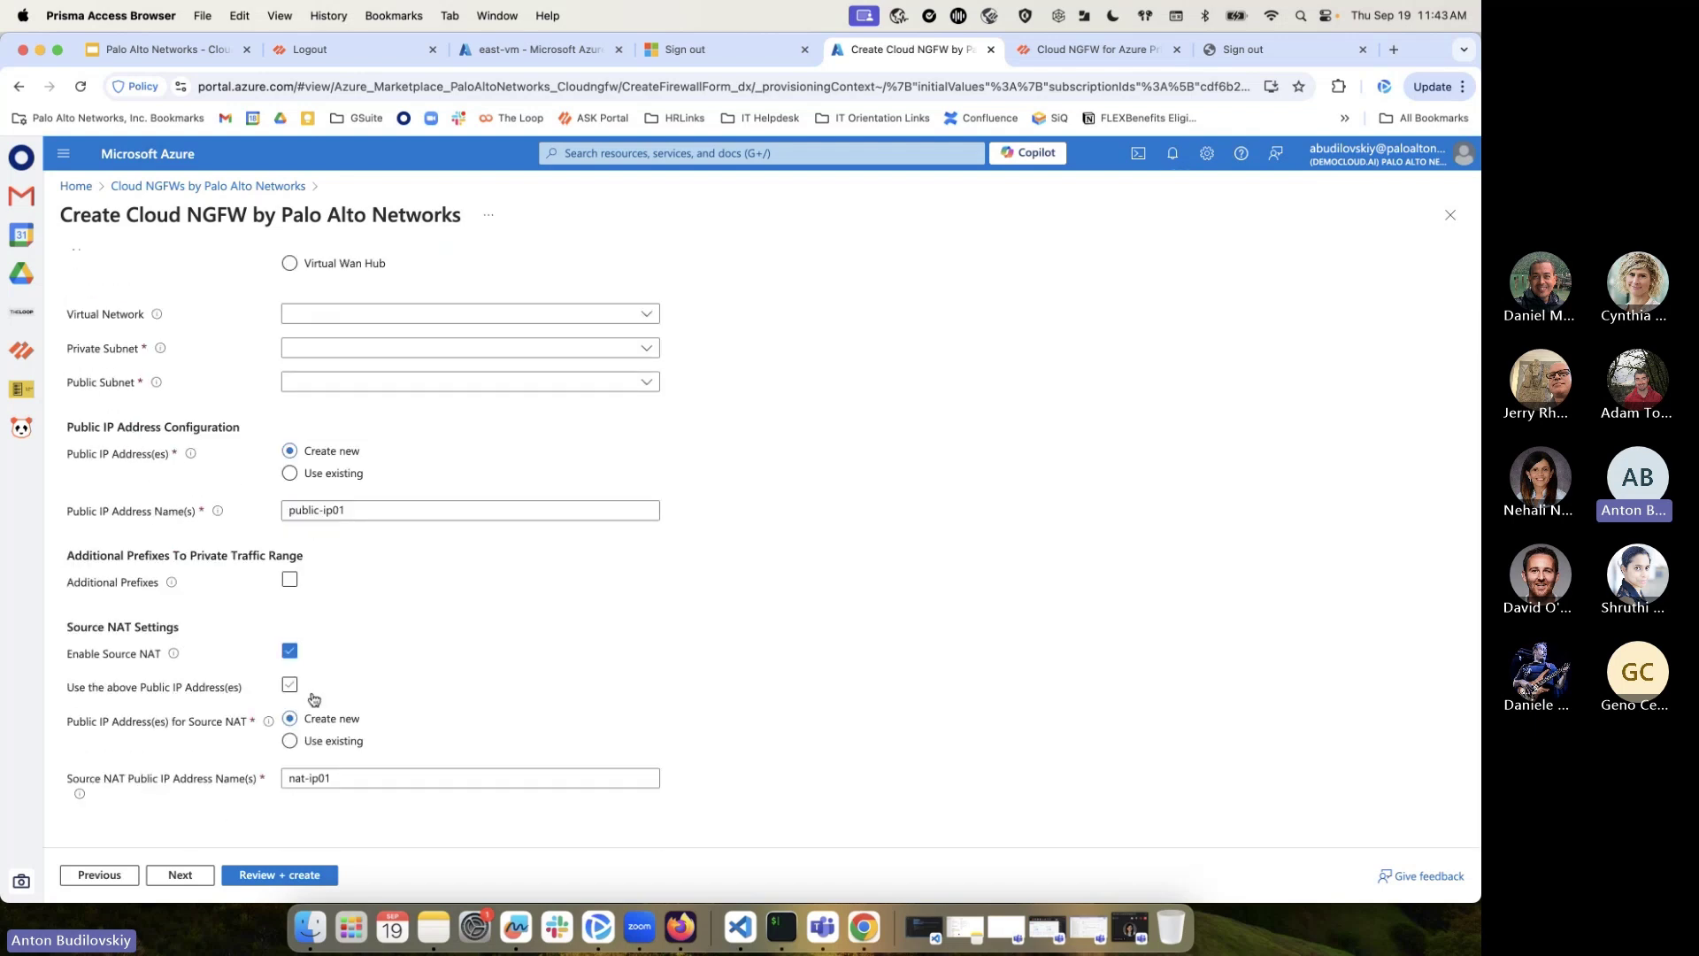
{"action": "left_click", "coordinate": [293, 741]}
{"action": "left_click", "coordinate": [440, 776]}
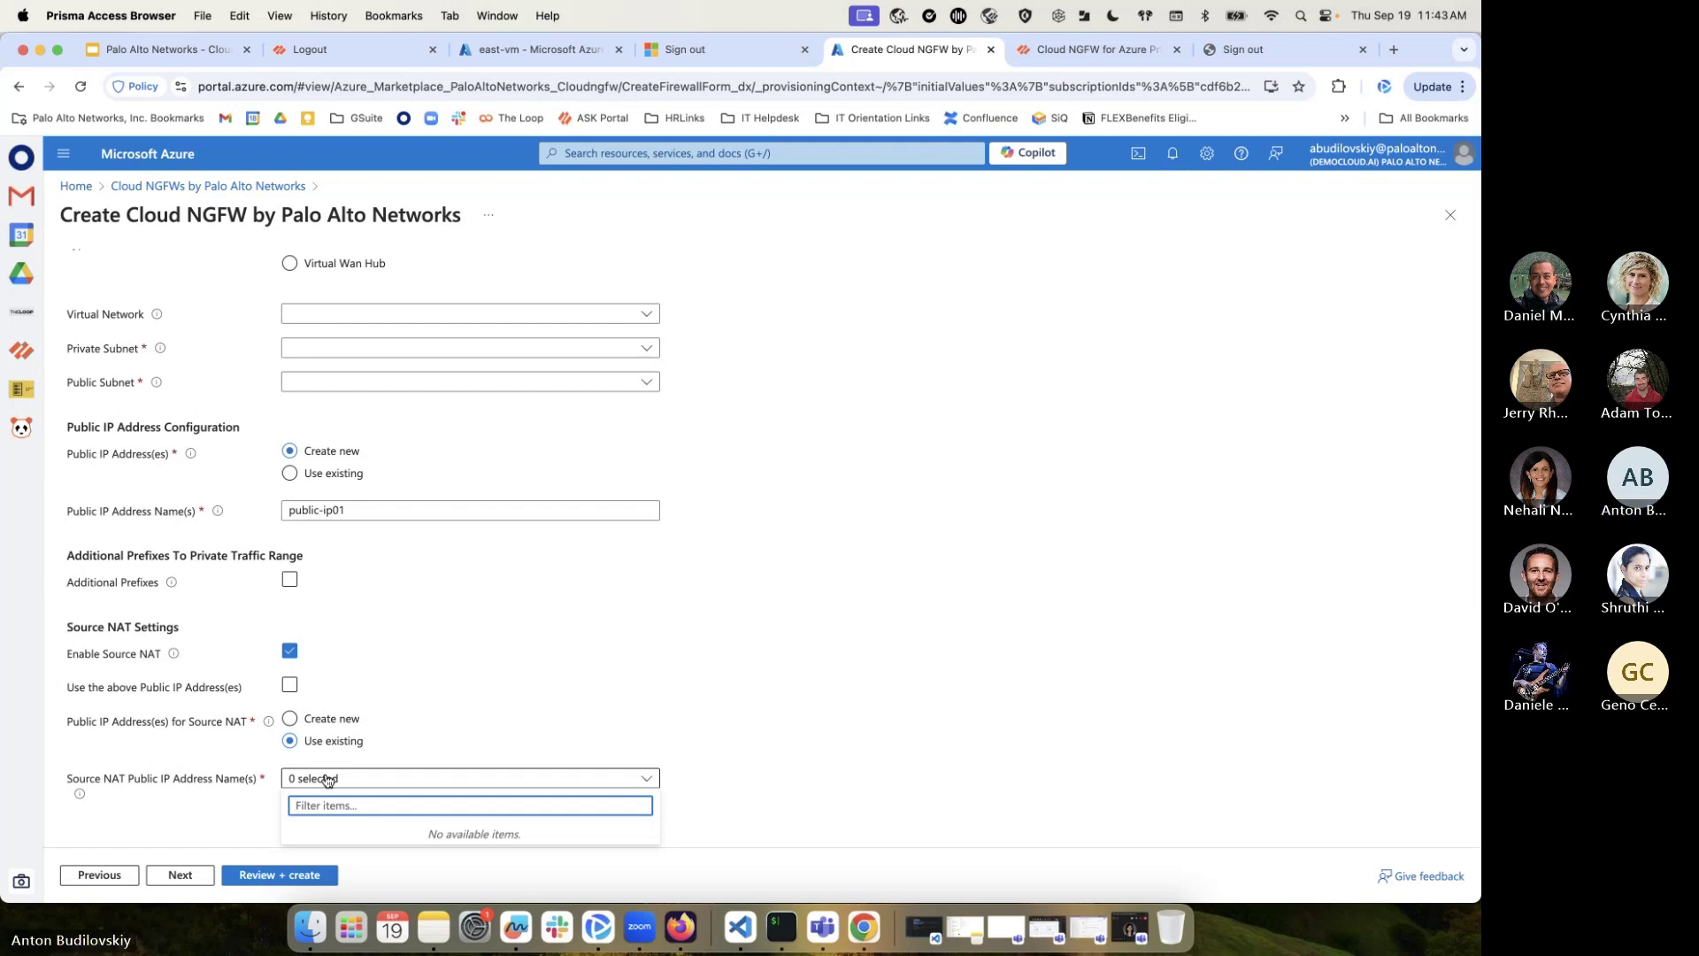
{"action": "left_click", "coordinate": [653, 784]}
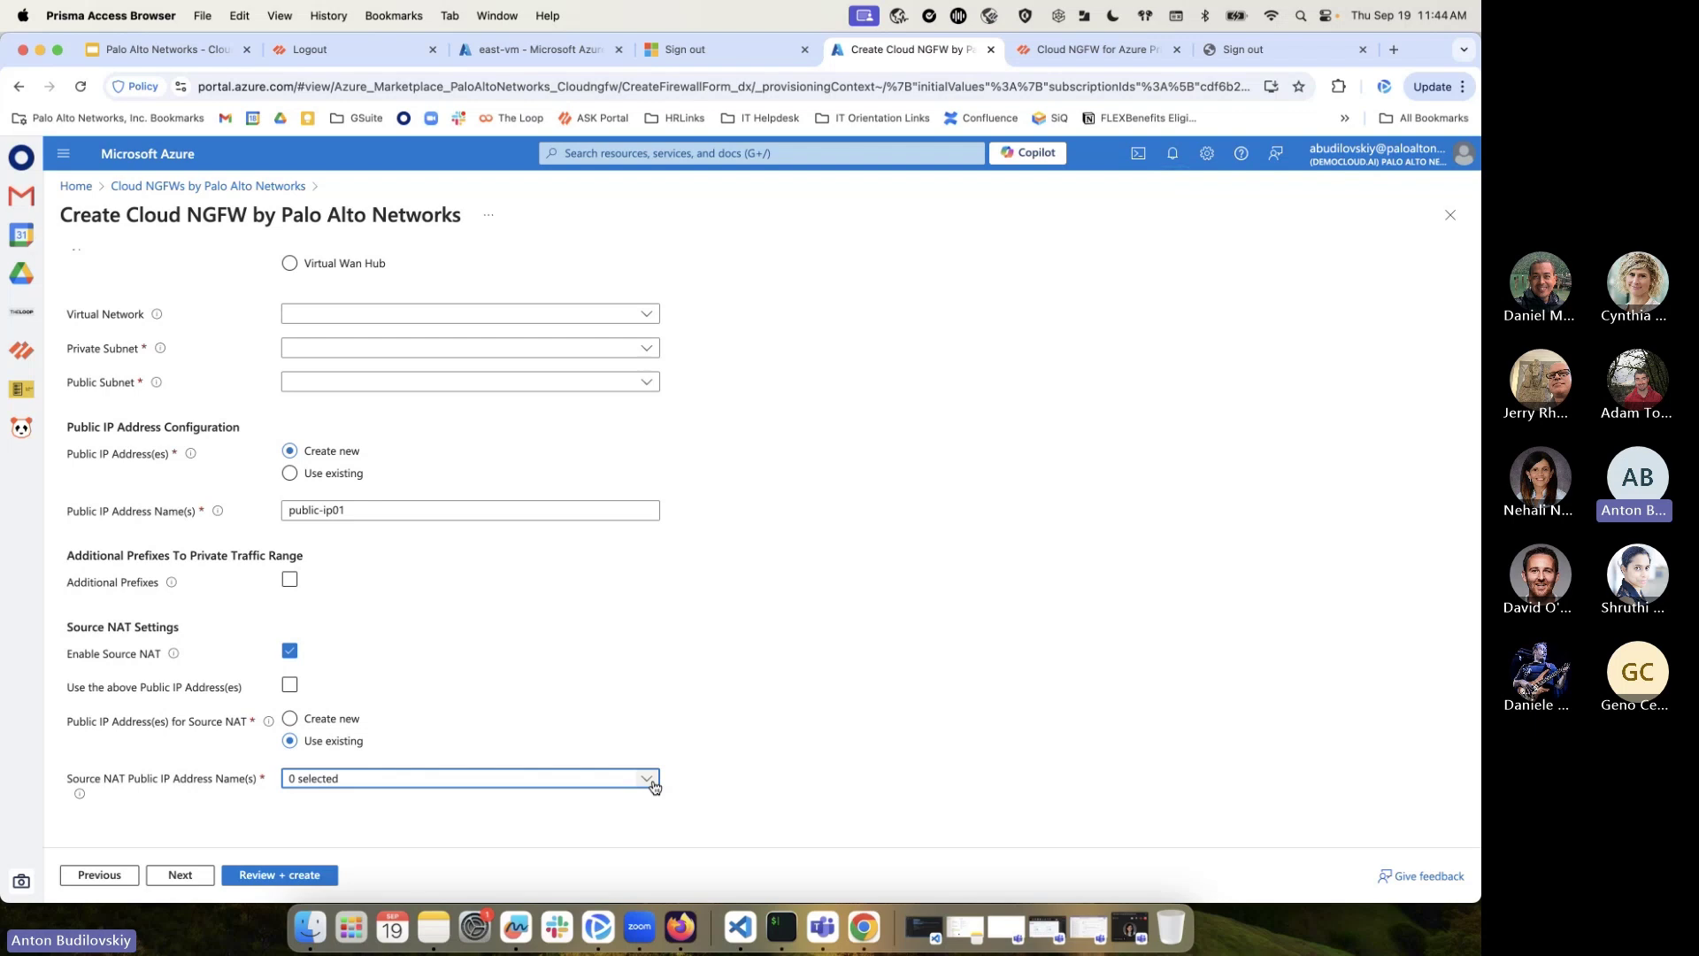
{"action": "left_click", "coordinate": [372, 783]}
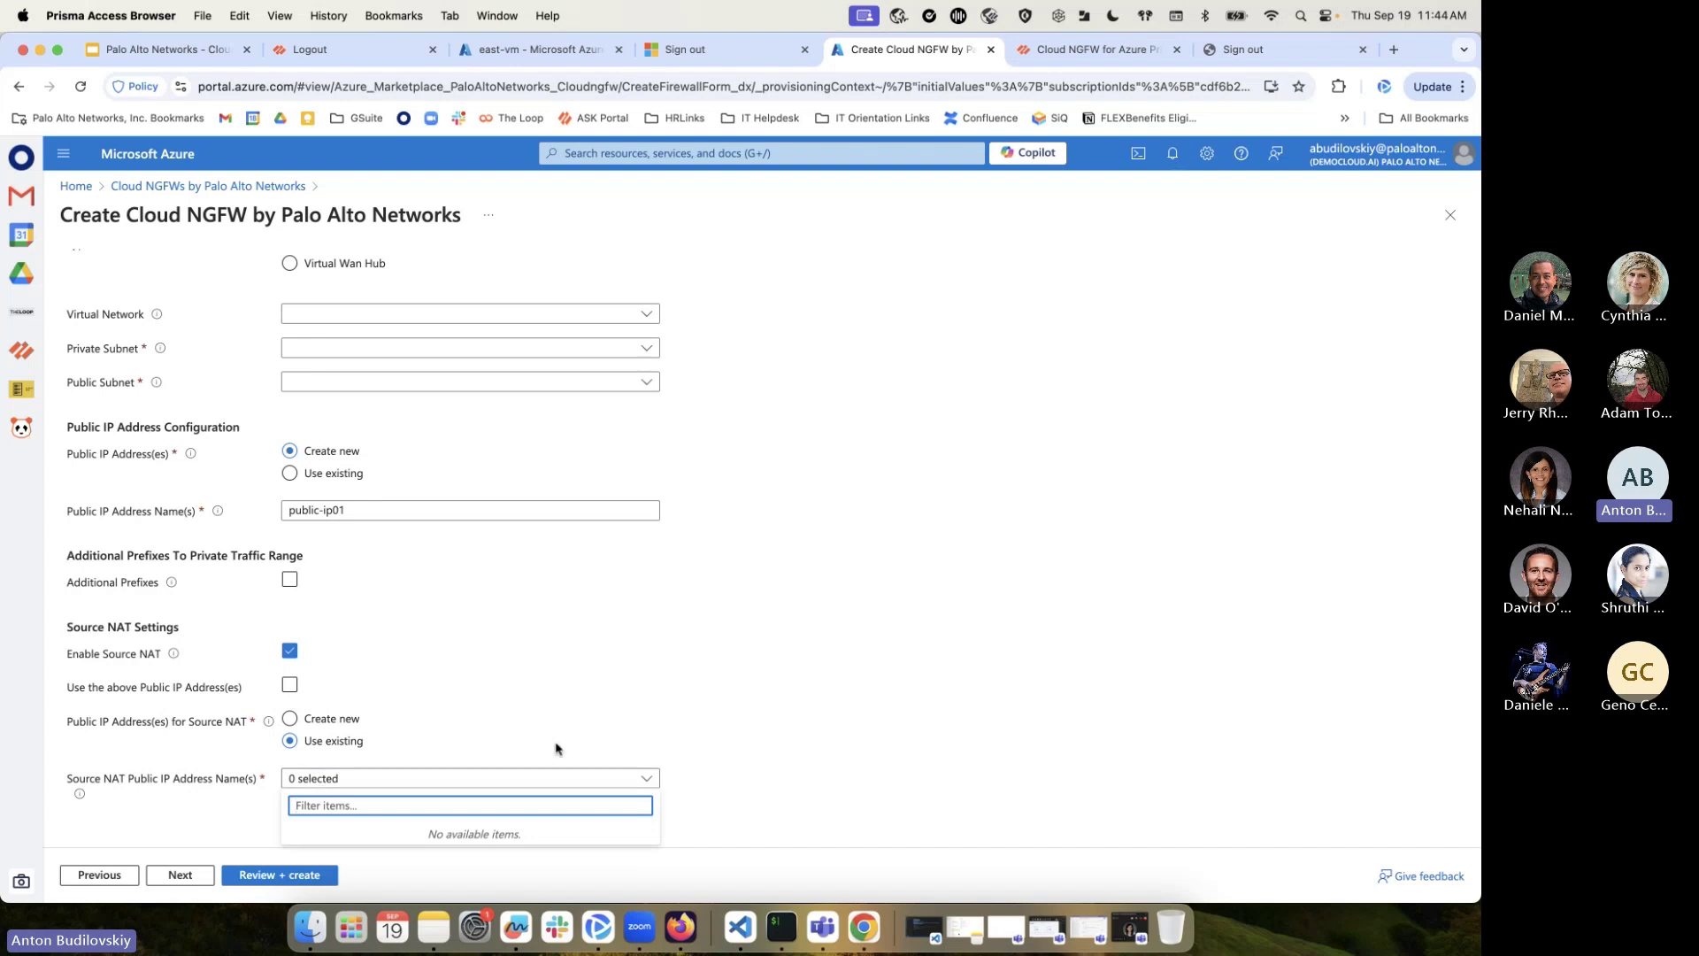
{"action": "left_click", "coordinate": [754, 631]}
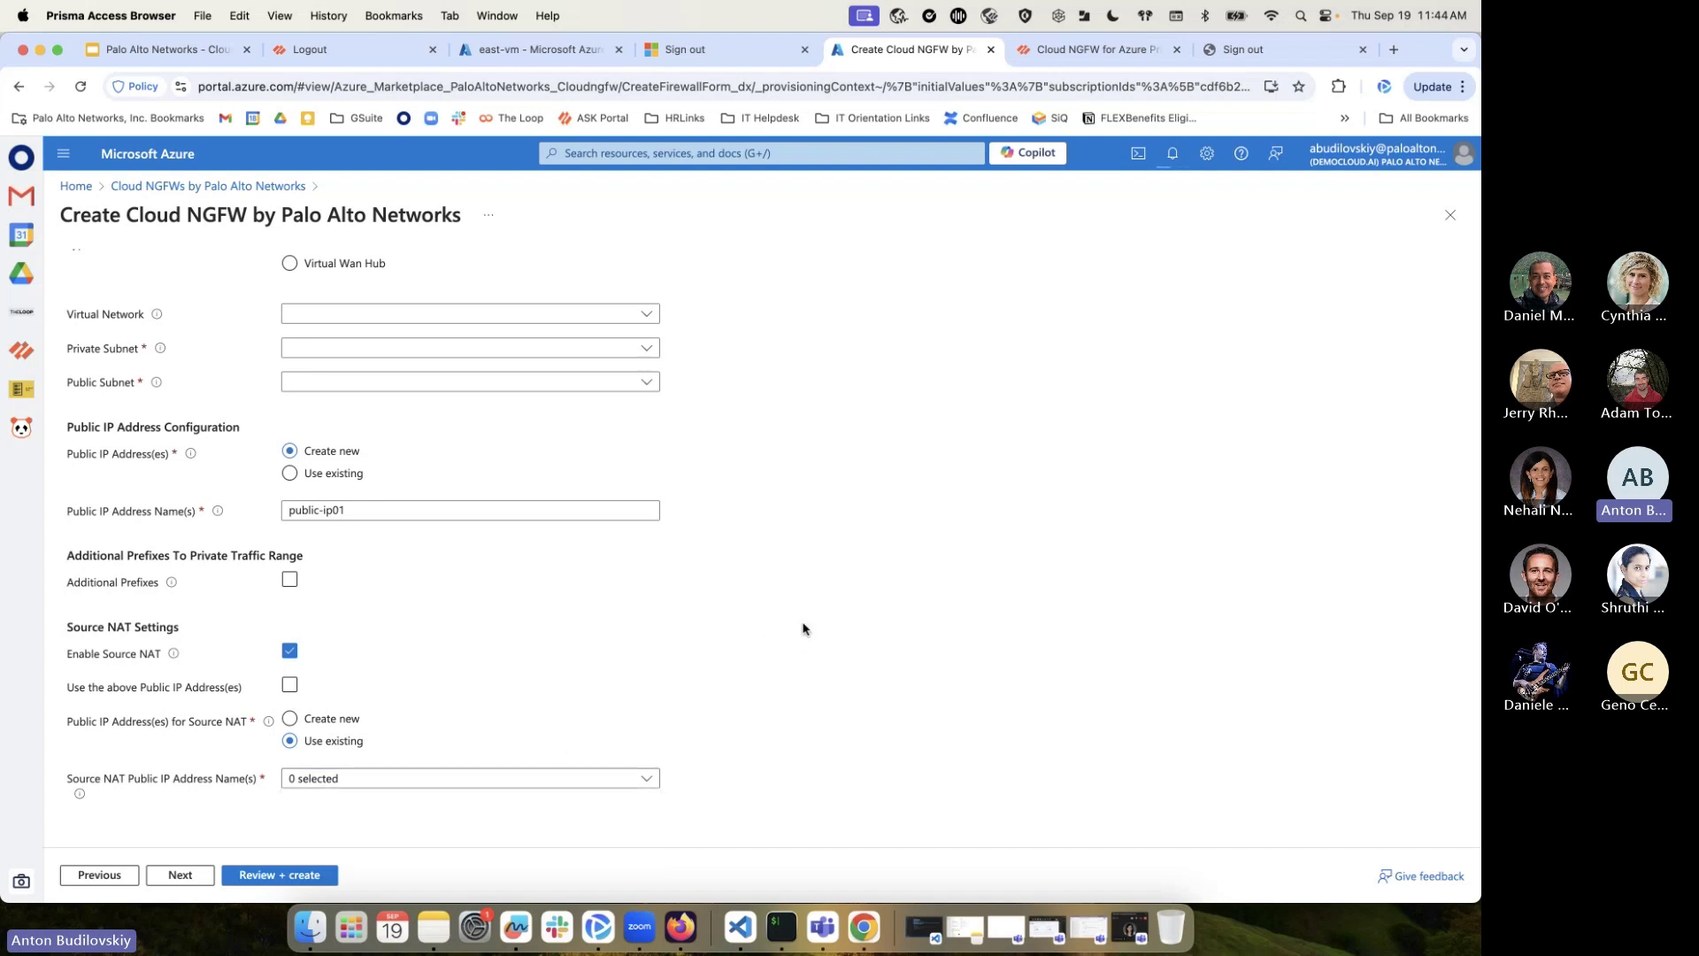
{"action": "left_click", "coordinate": [740, 151]}
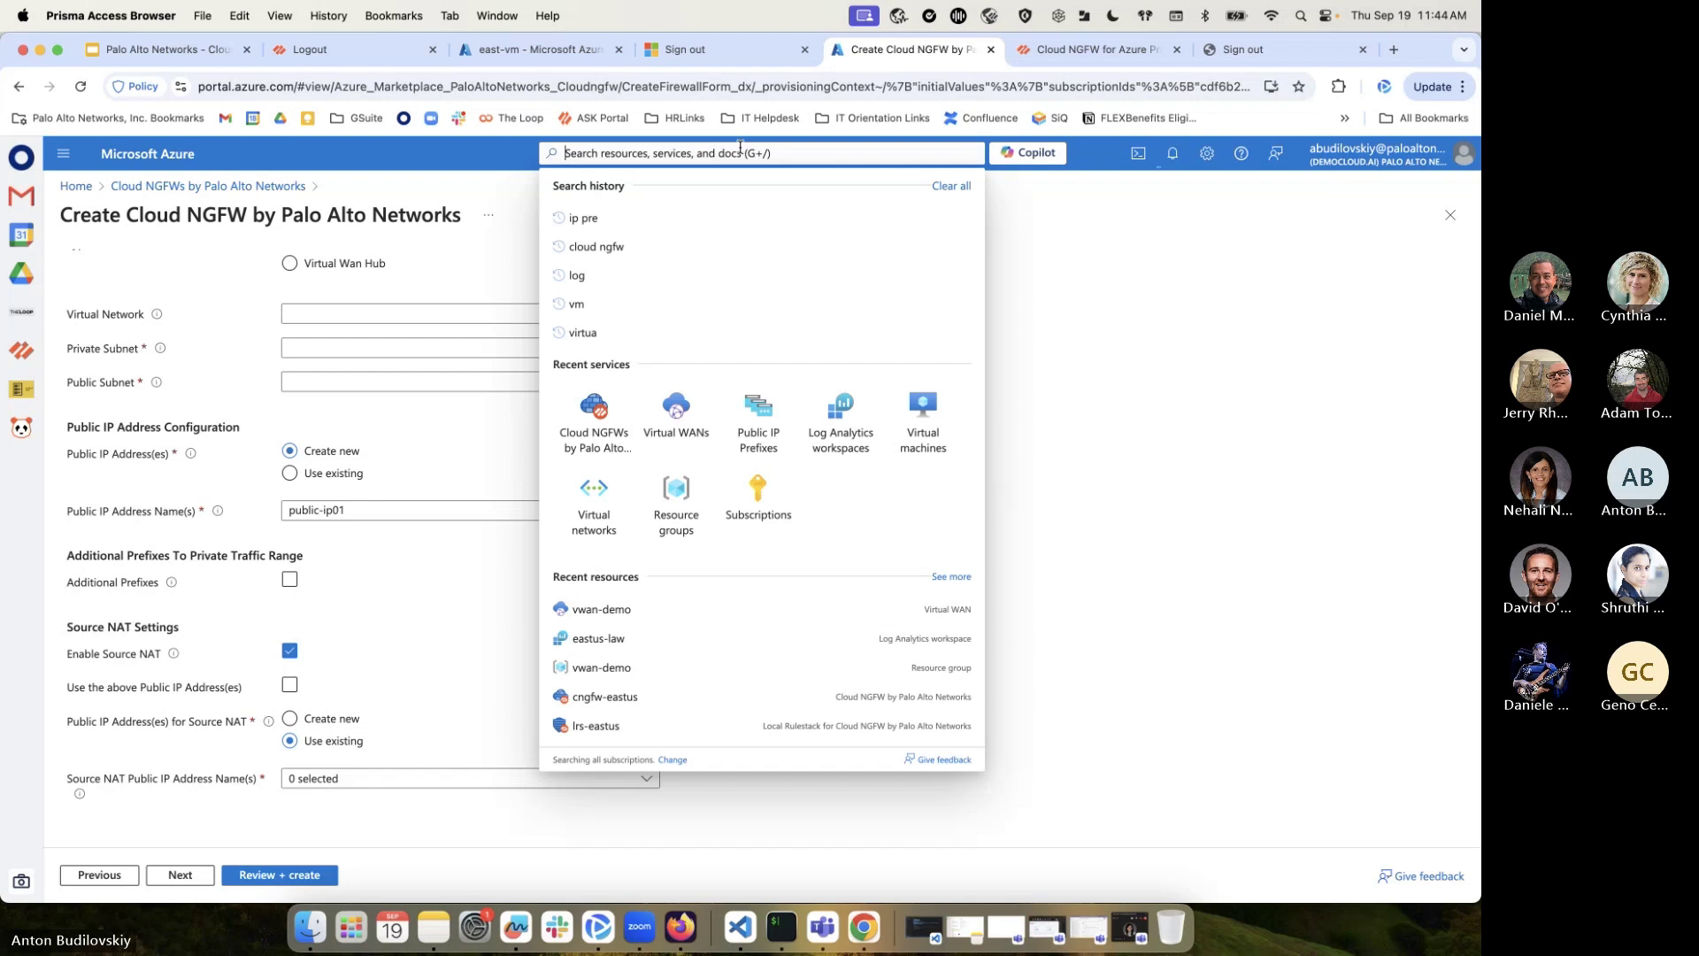
{"action": "left_click", "coordinate": [672, 414]}
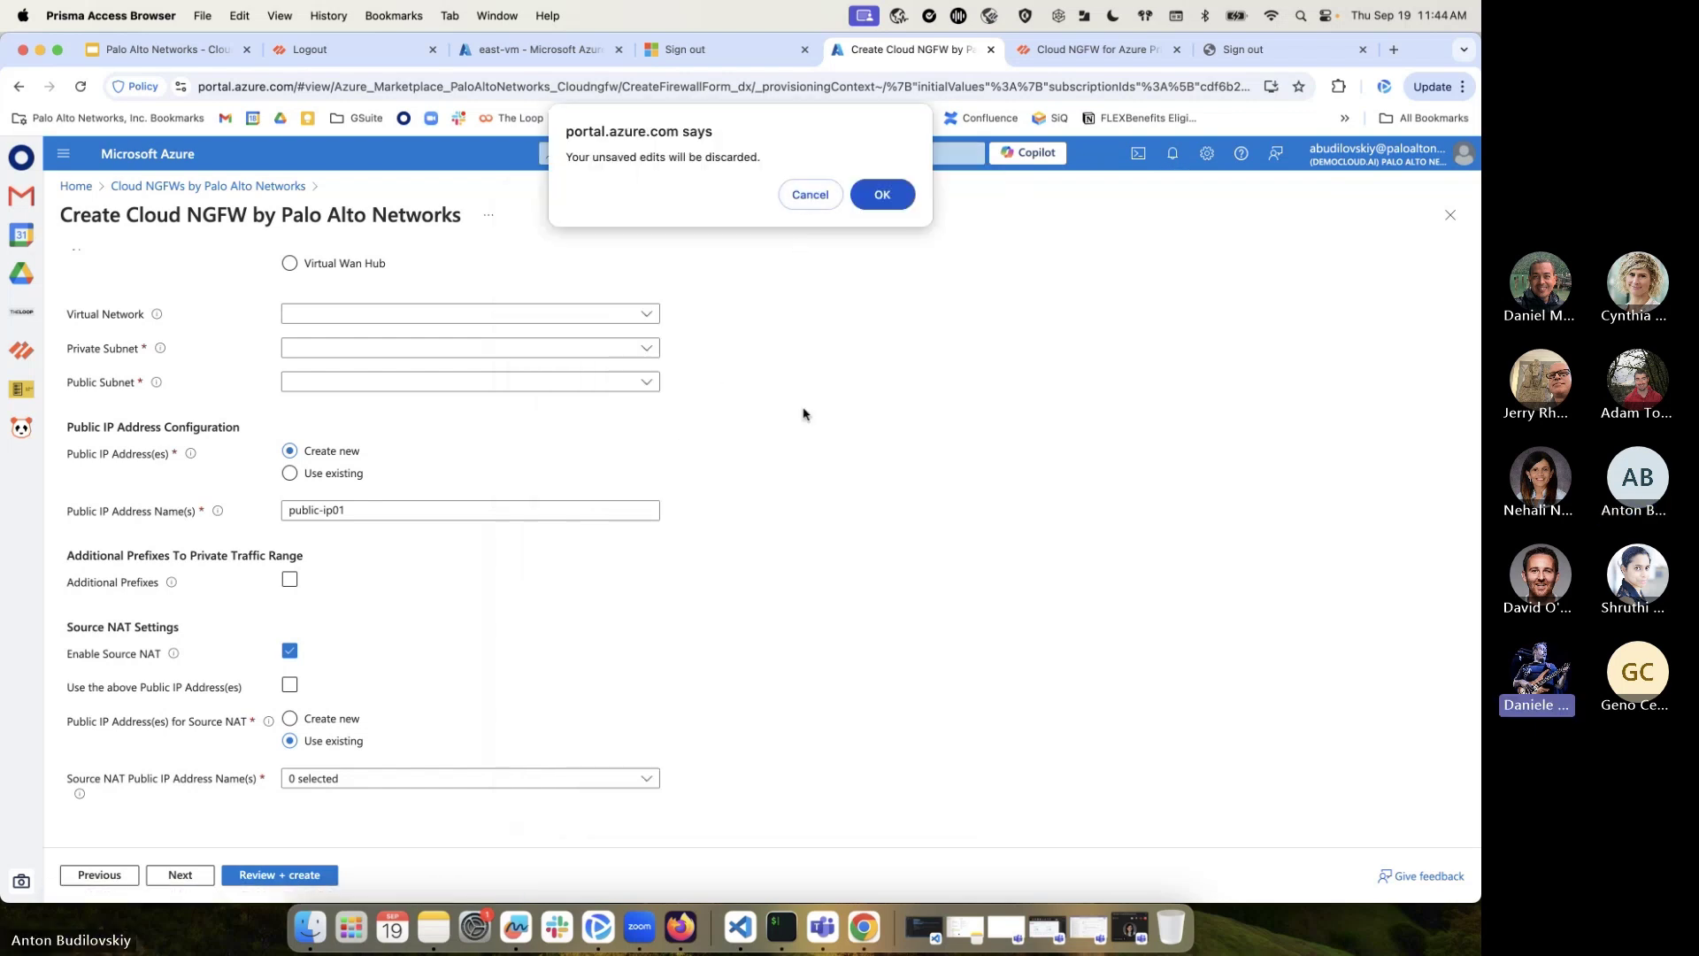
{"action": "left_click", "coordinate": [811, 197]}
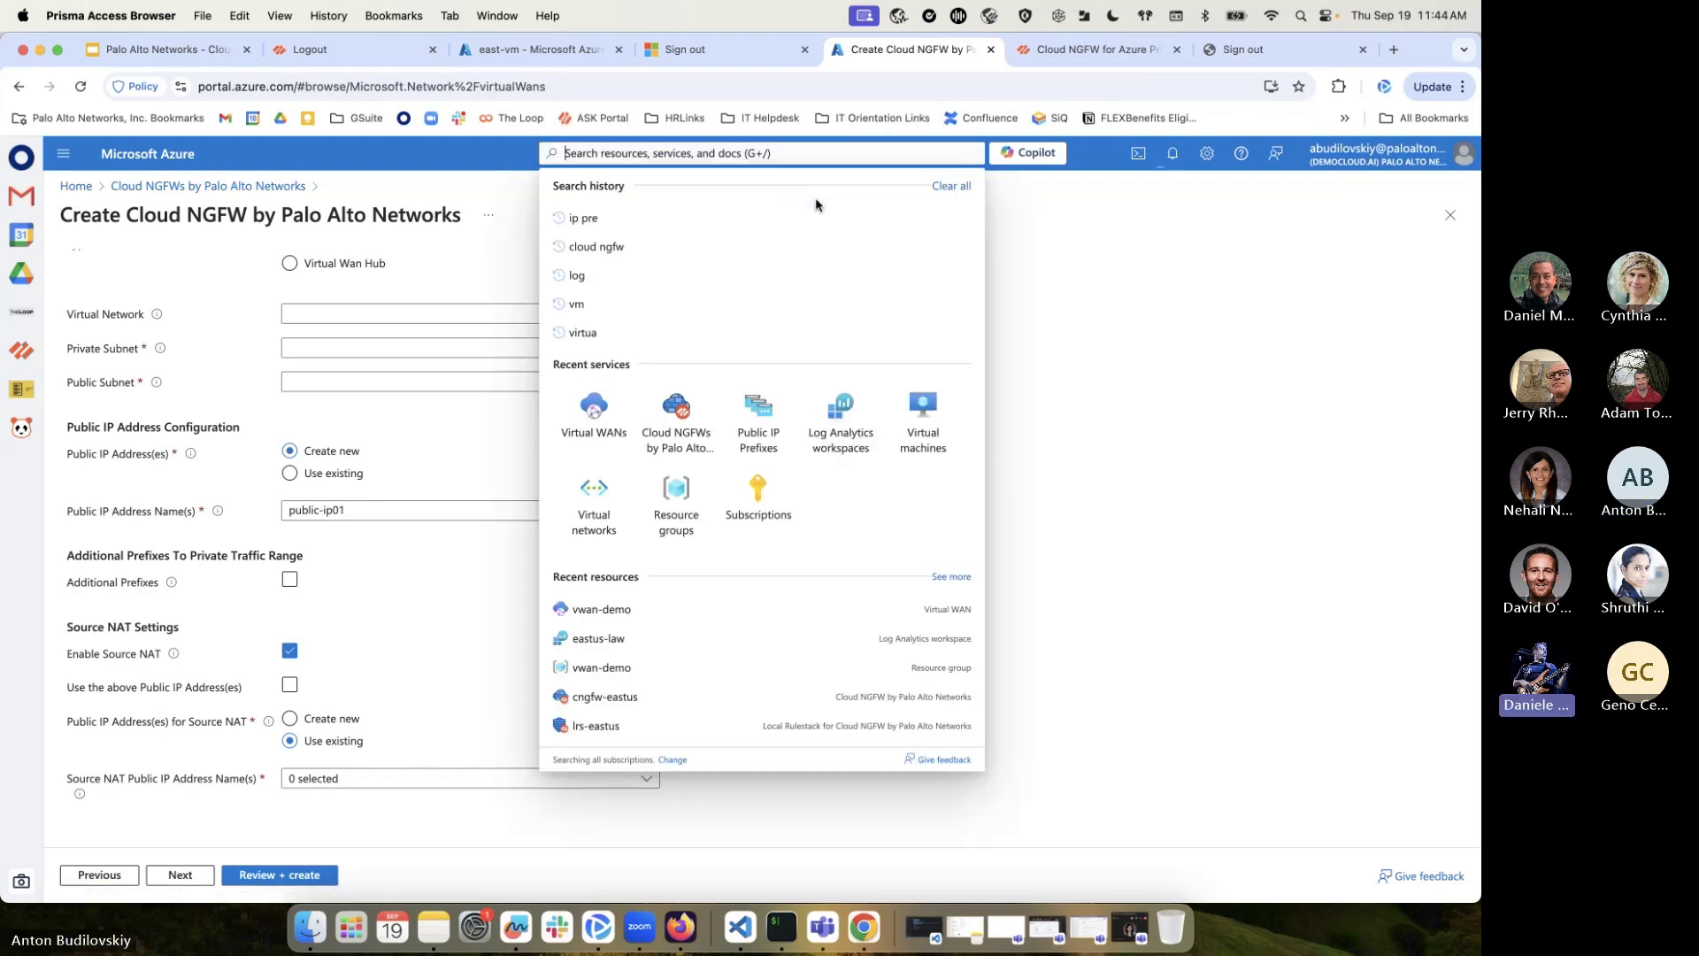
{"action": "left_click", "coordinate": [1271, 355]}
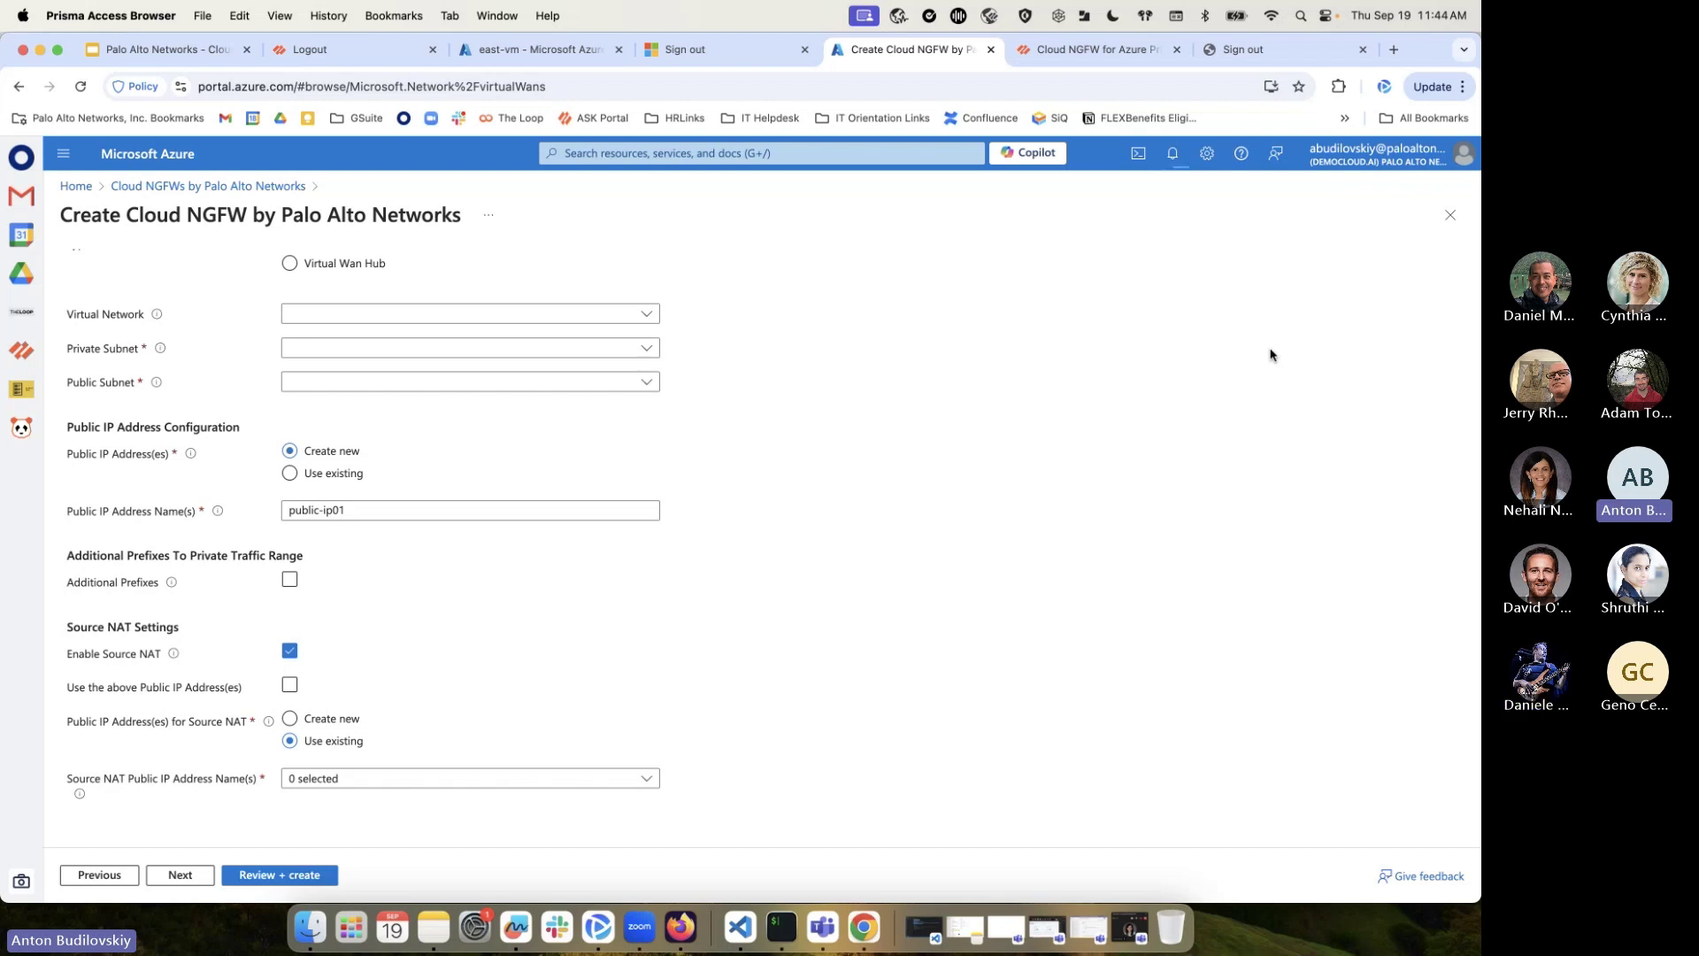
{"action": "scroll", "coordinate": [1031, 474], "scroll_direction": "up", "scroll_amount": 2}
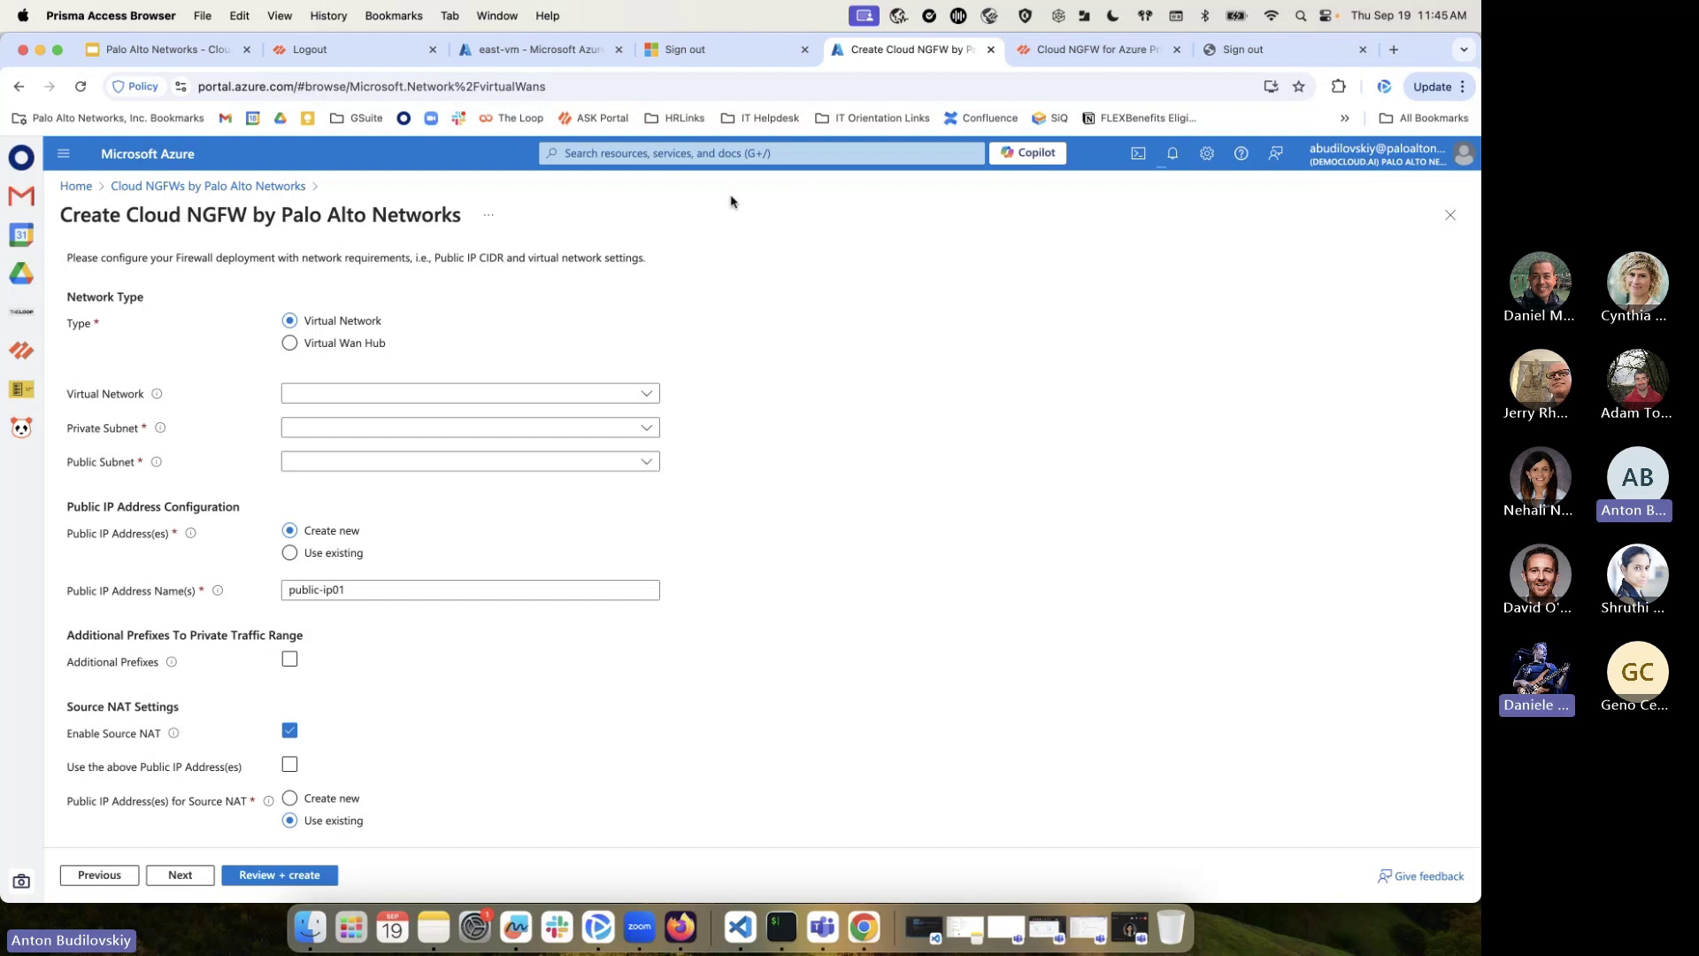
{"action": "left_click", "coordinate": [668, 155]}
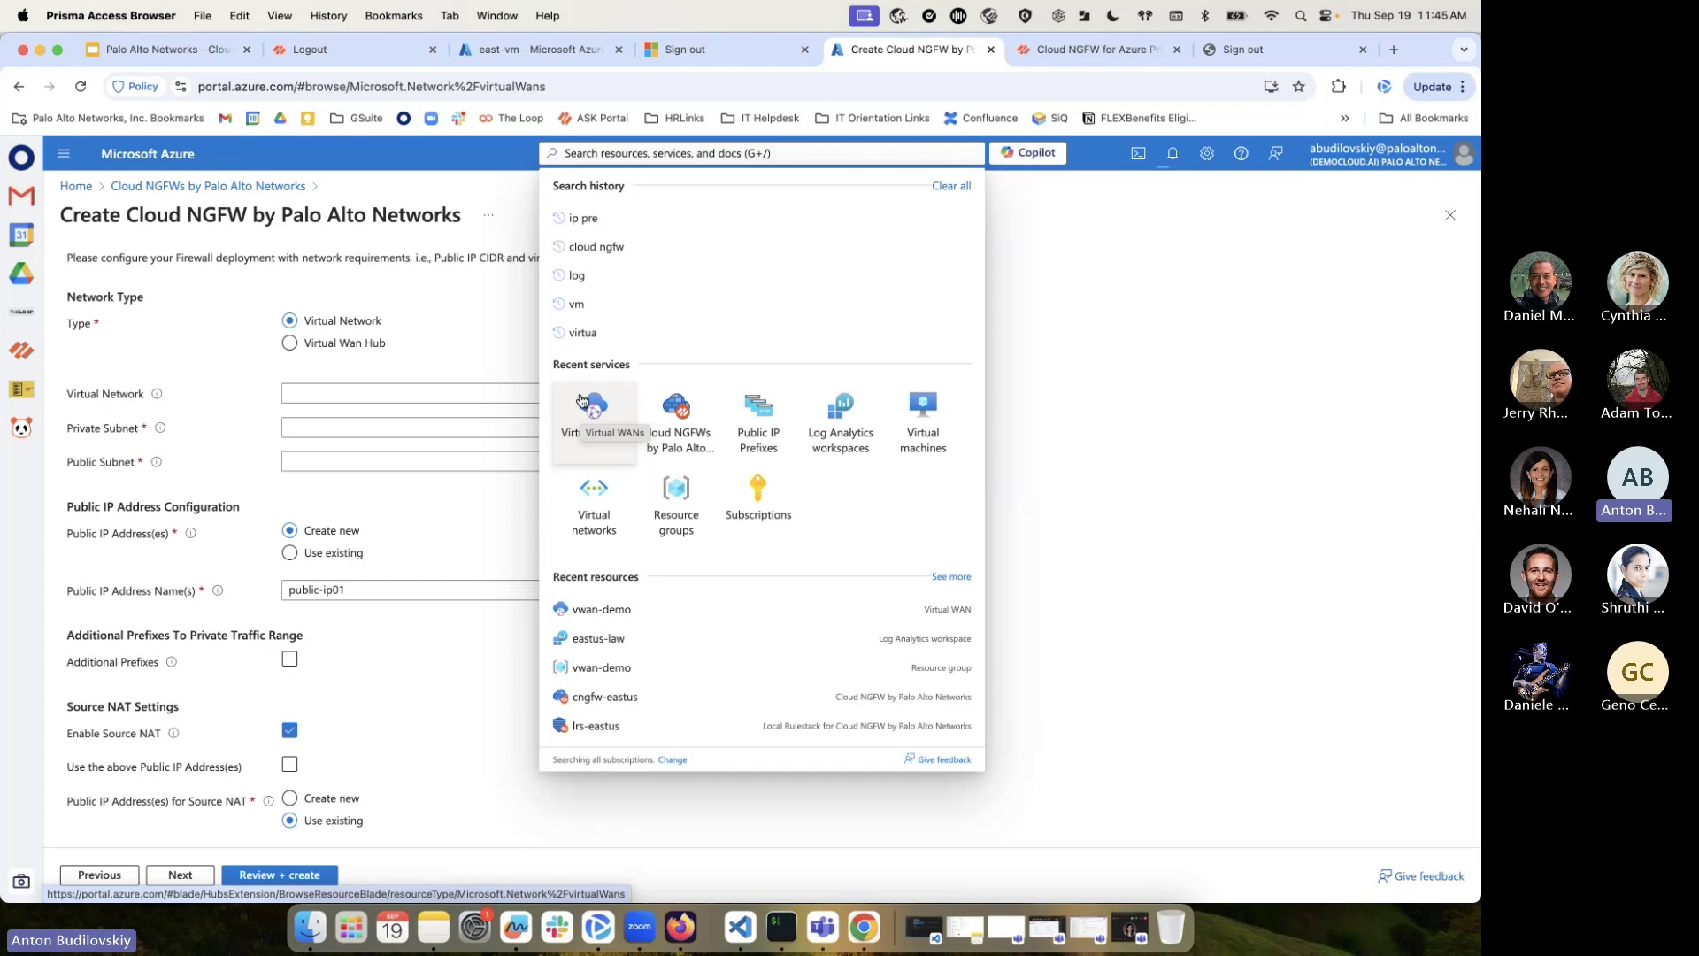
Discard the unsaved firewall form and open the vhub-westus hub in vwan-demo
{"action": "left_click", "coordinate": [581, 400]}
{"action": "left_click", "coordinate": [878, 190]}
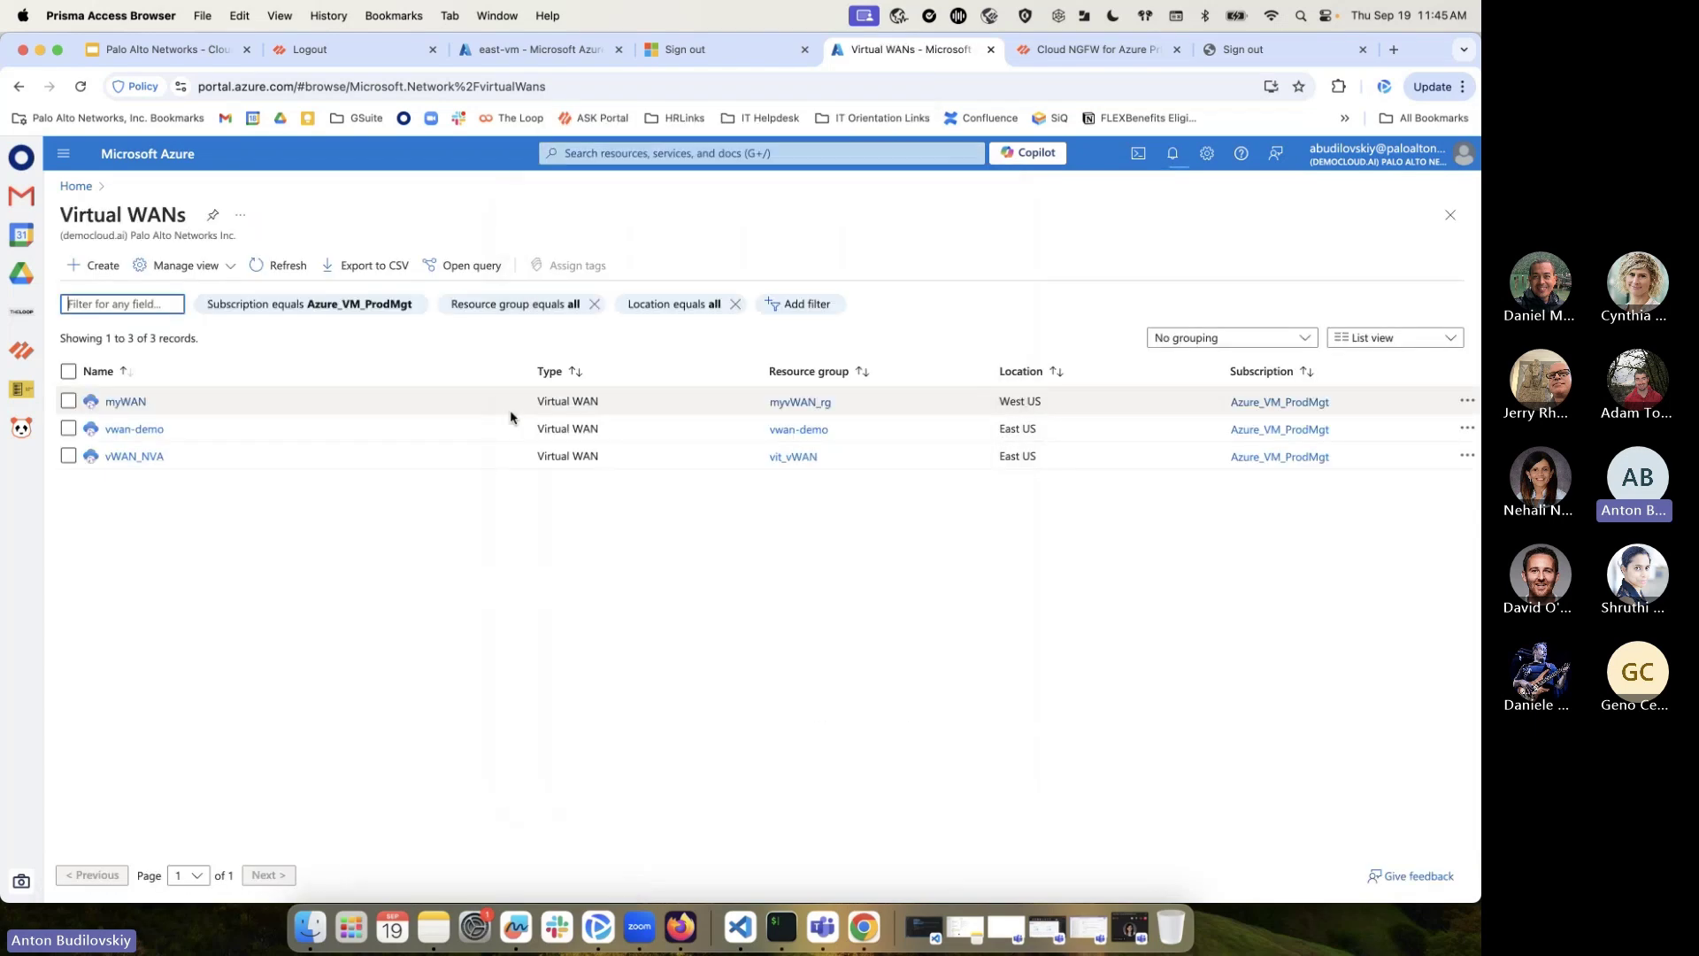
{"action": "left_click", "coordinate": [139, 429]}
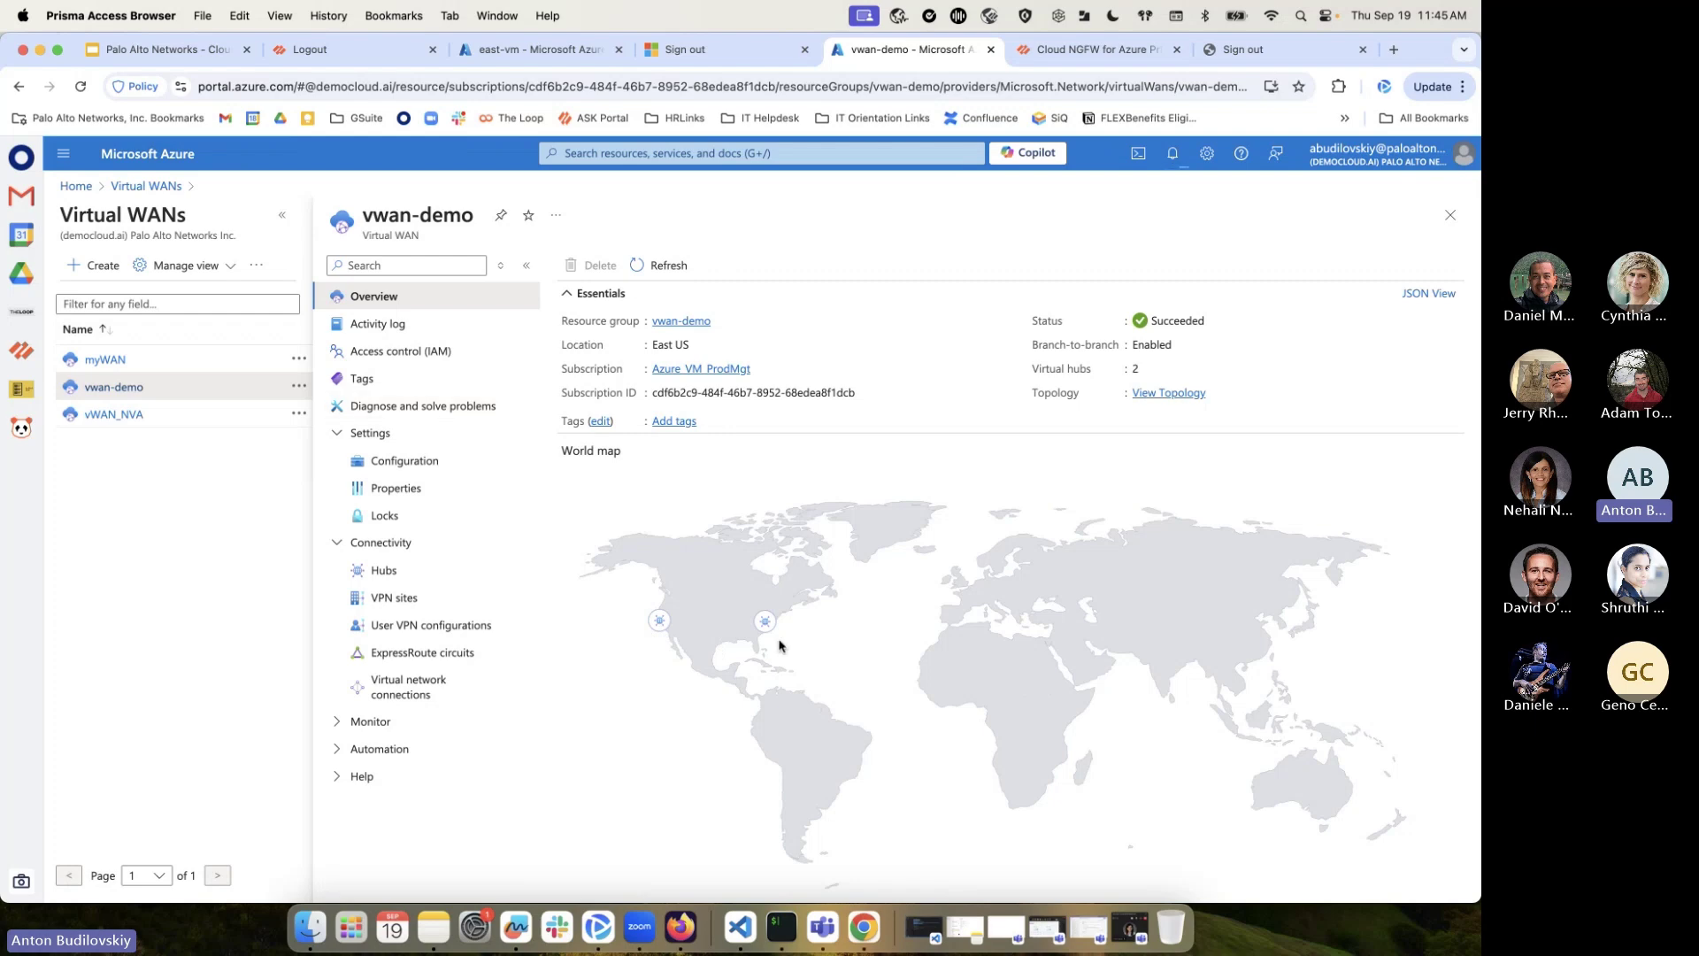
{"action": "left_click", "coordinate": [397, 570]}
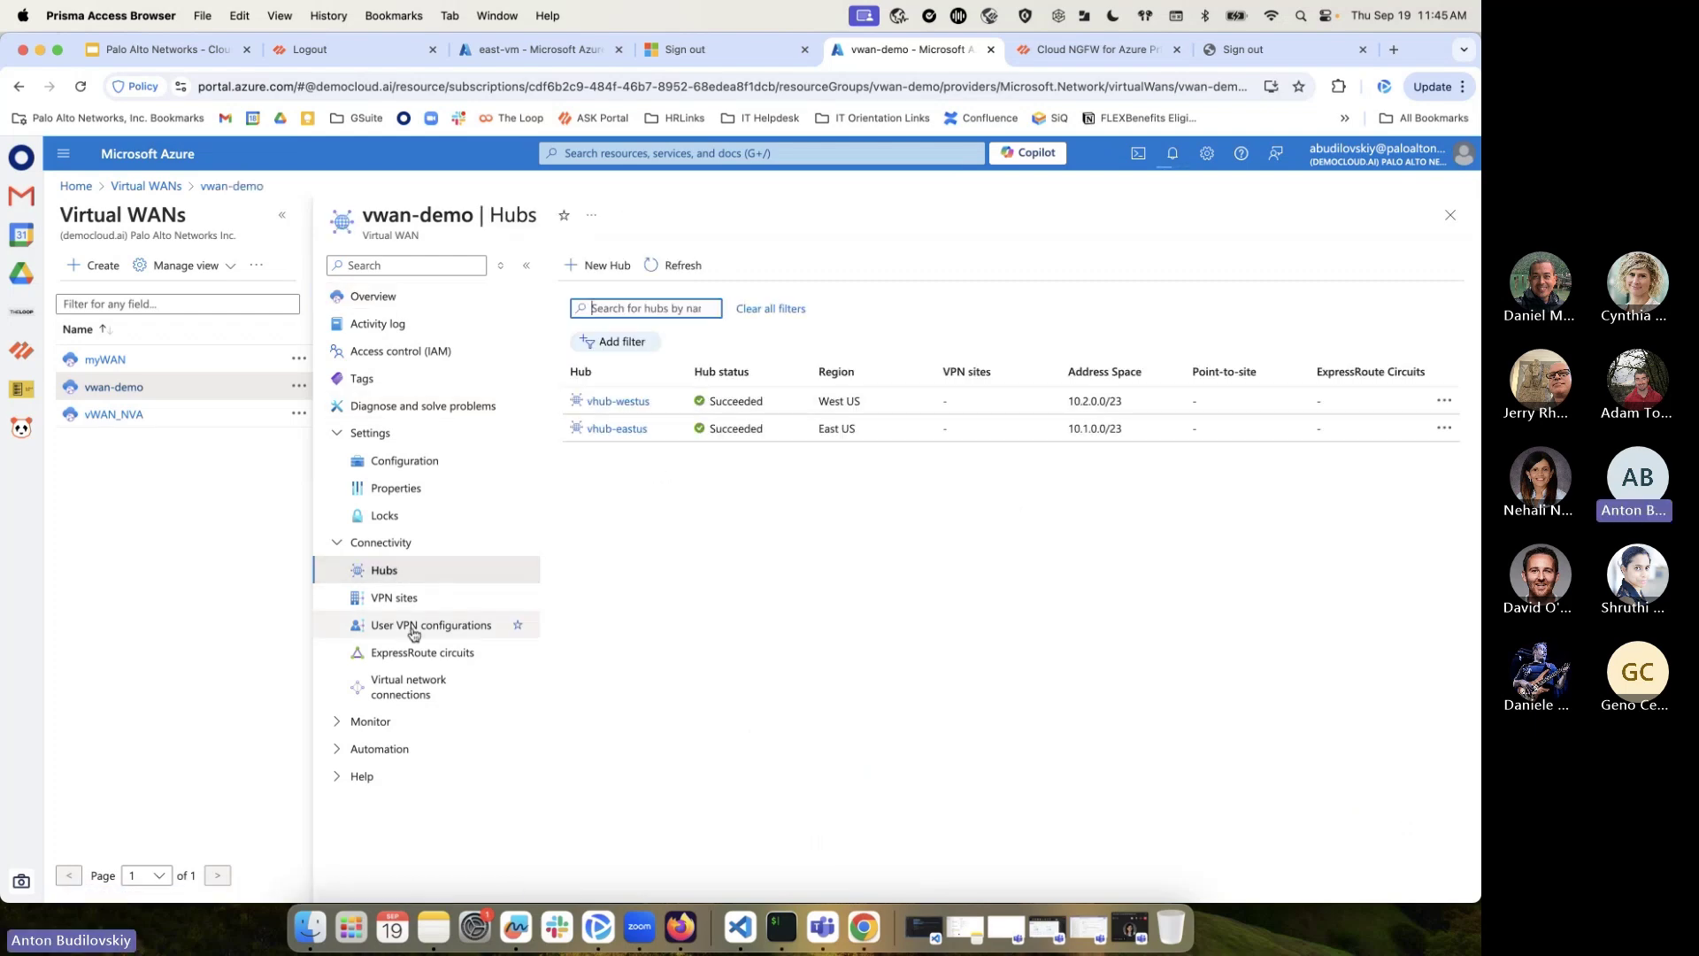
{"action": "left_click", "coordinate": [627, 400]}
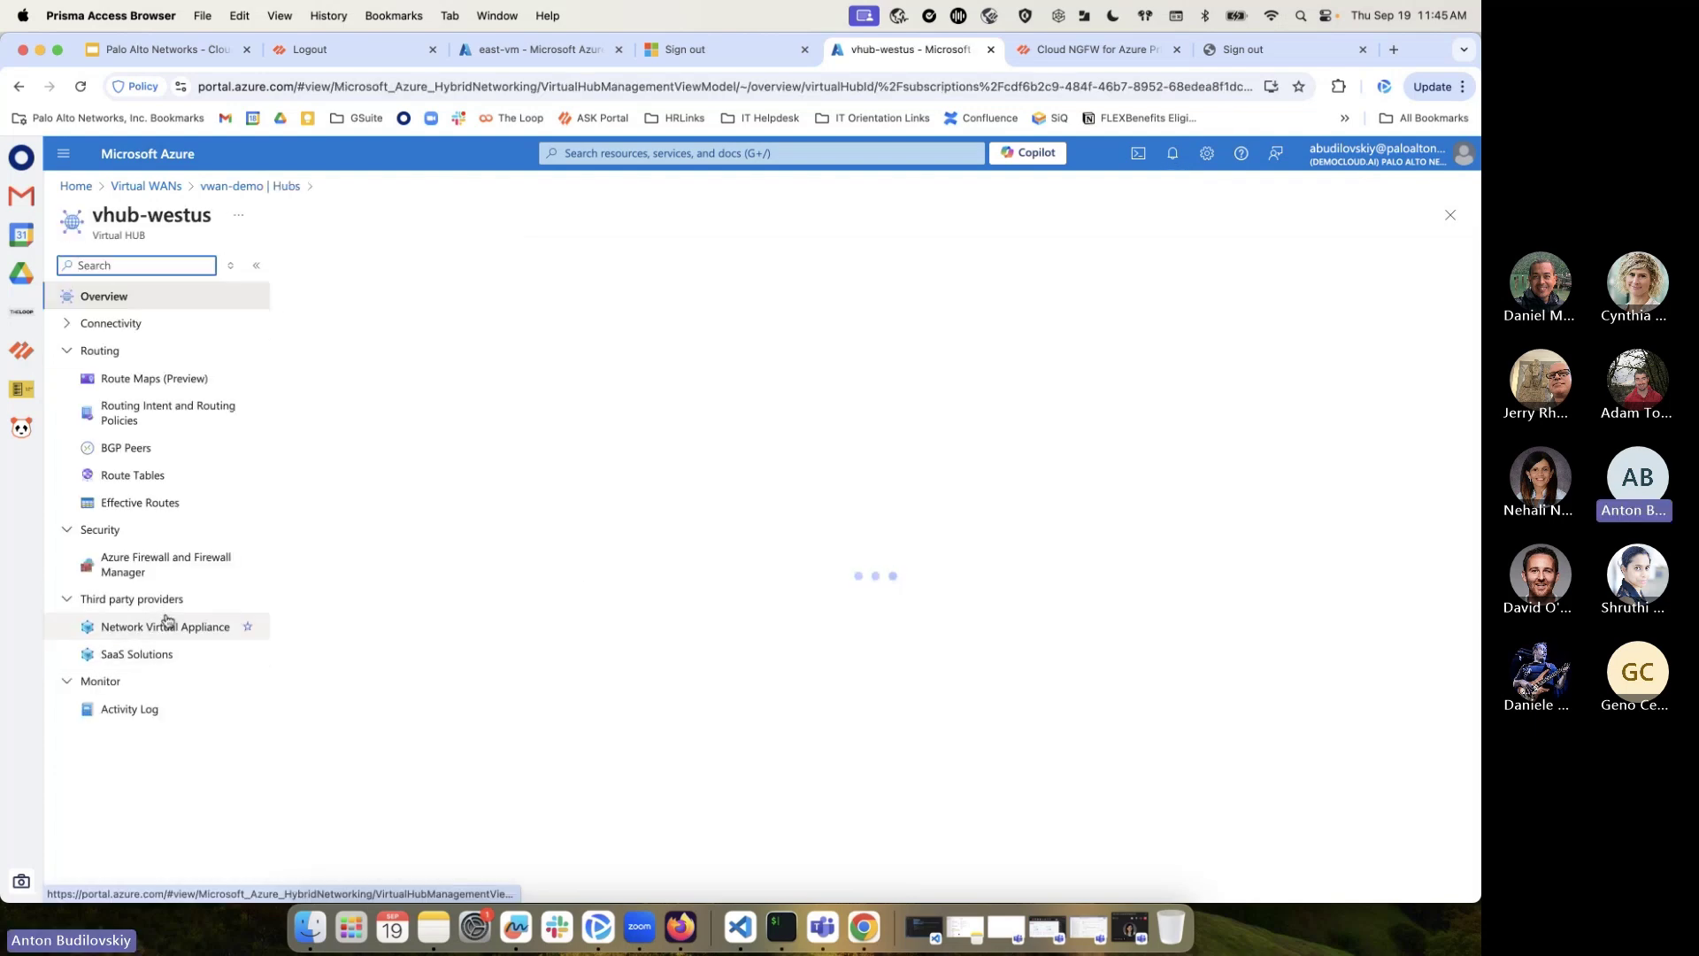
Start creating a Palo Alto Networks Cloud NGFW SaaS solution in the hub
{"action": "left_click", "coordinate": [138, 654]}
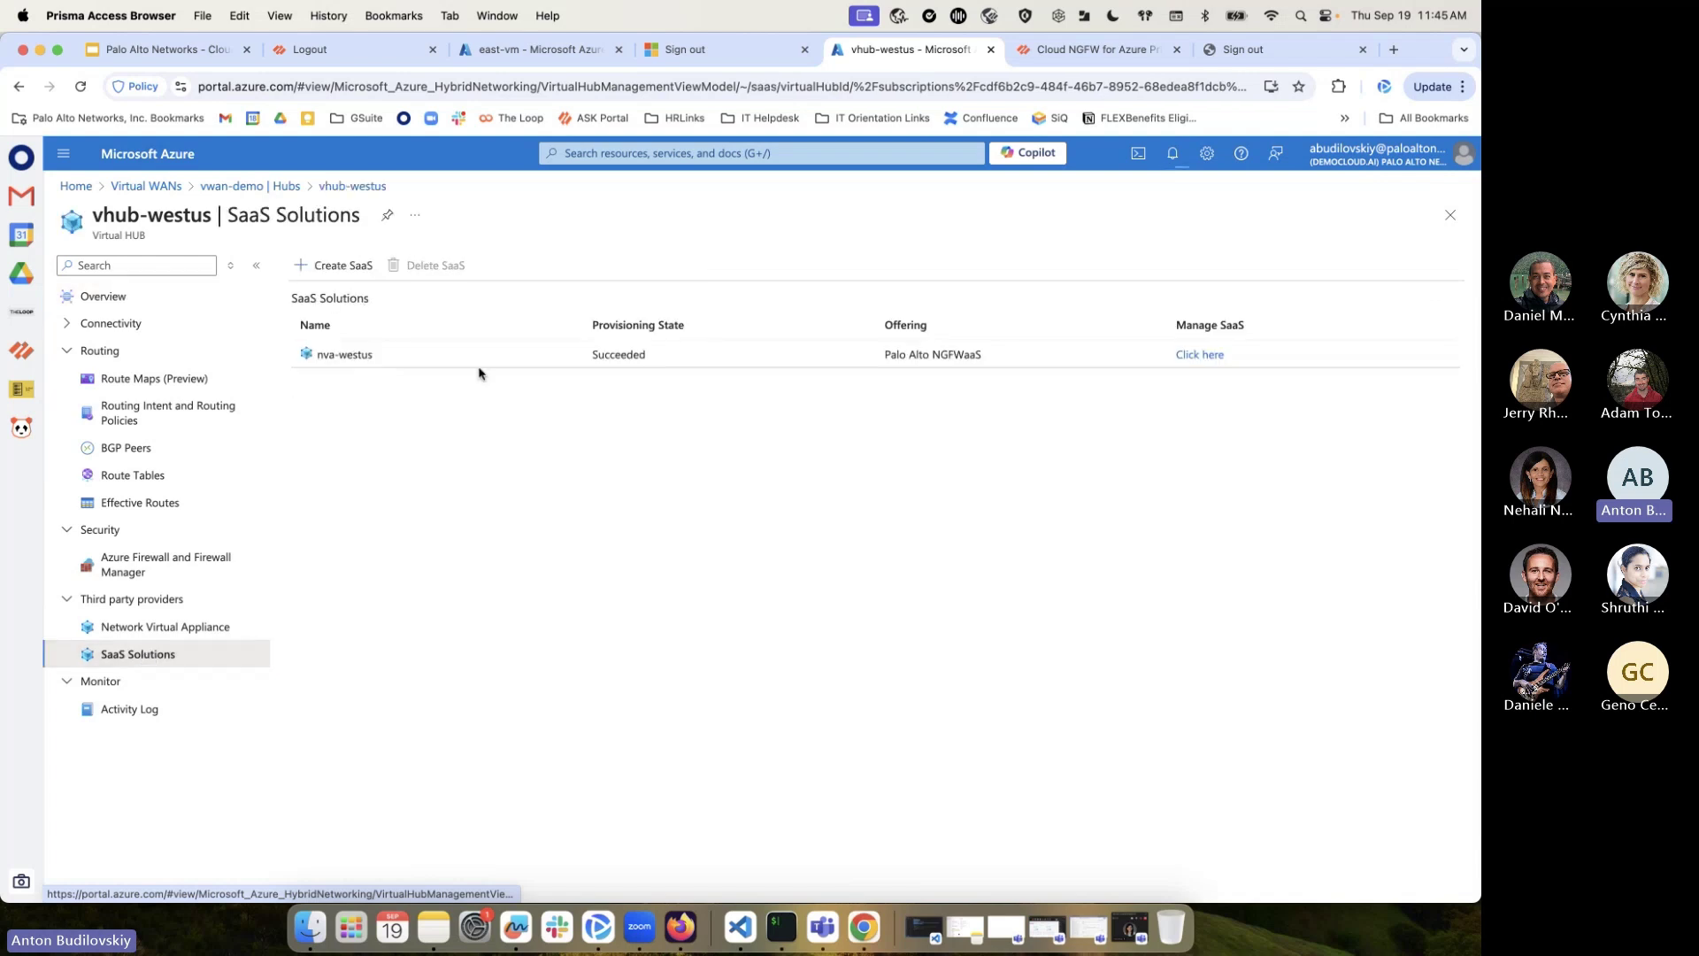
{"action": "left_click", "coordinate": [339, 265]}
{"action": "left_click", "coordinate": [1410, 311]}
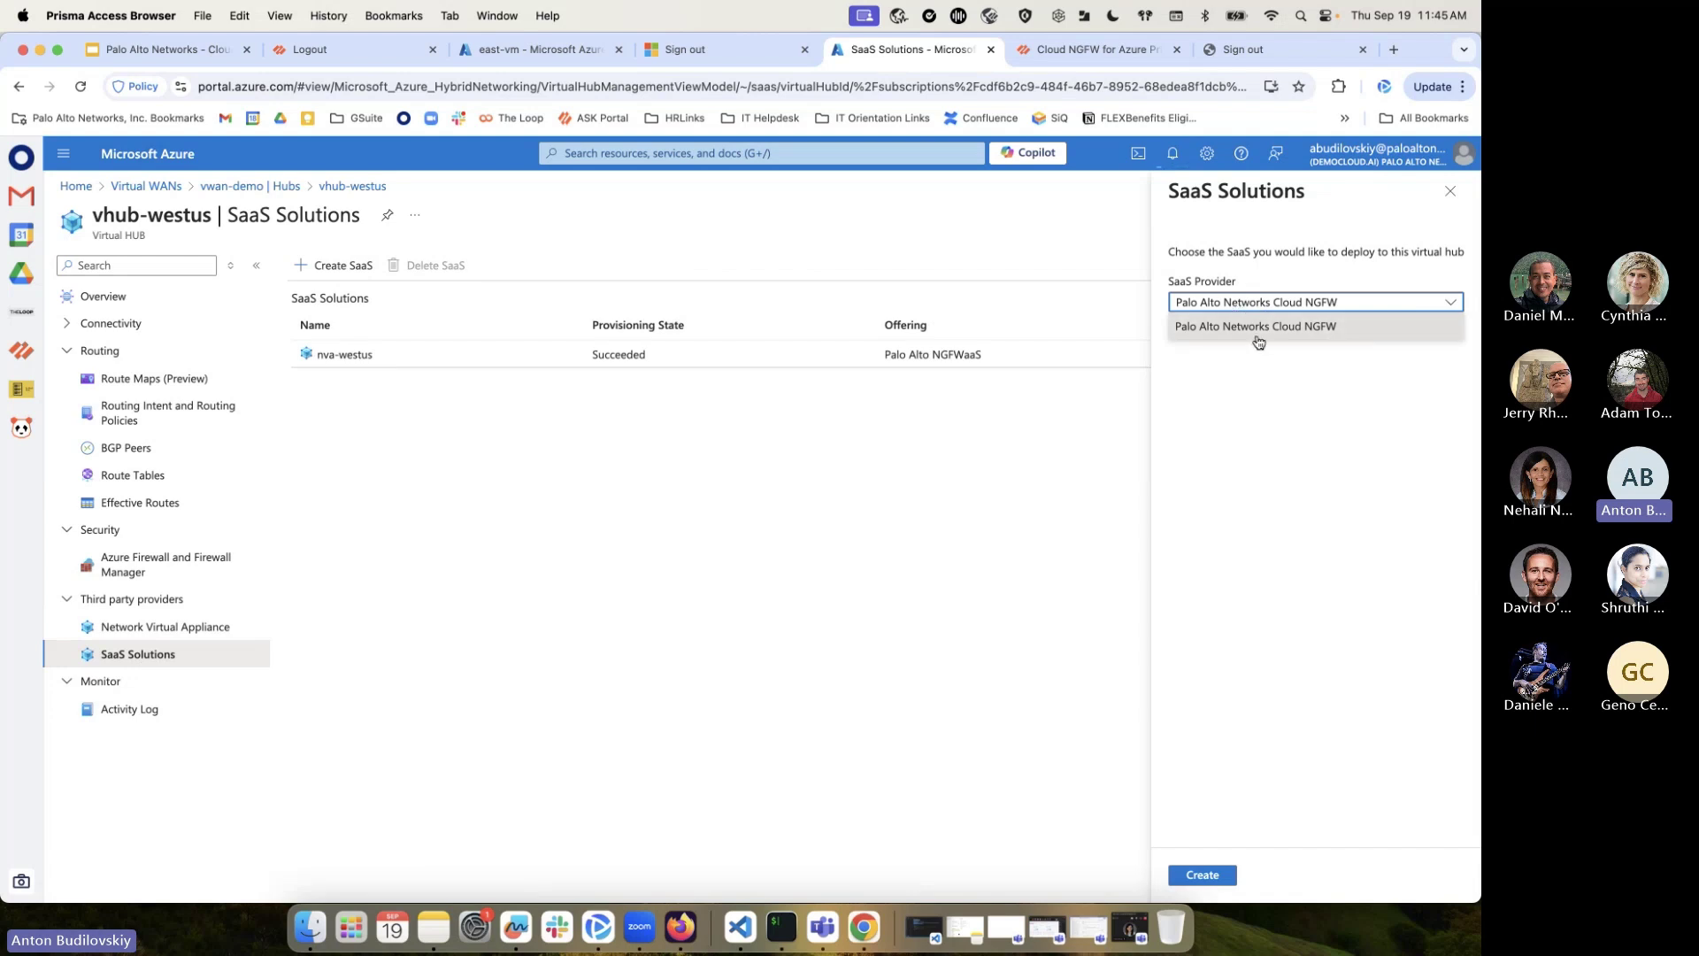
{"action": "left_click", "coordinate": [1448, 303]}
{"action": "left_click", "coordinate": [1205, 874]}
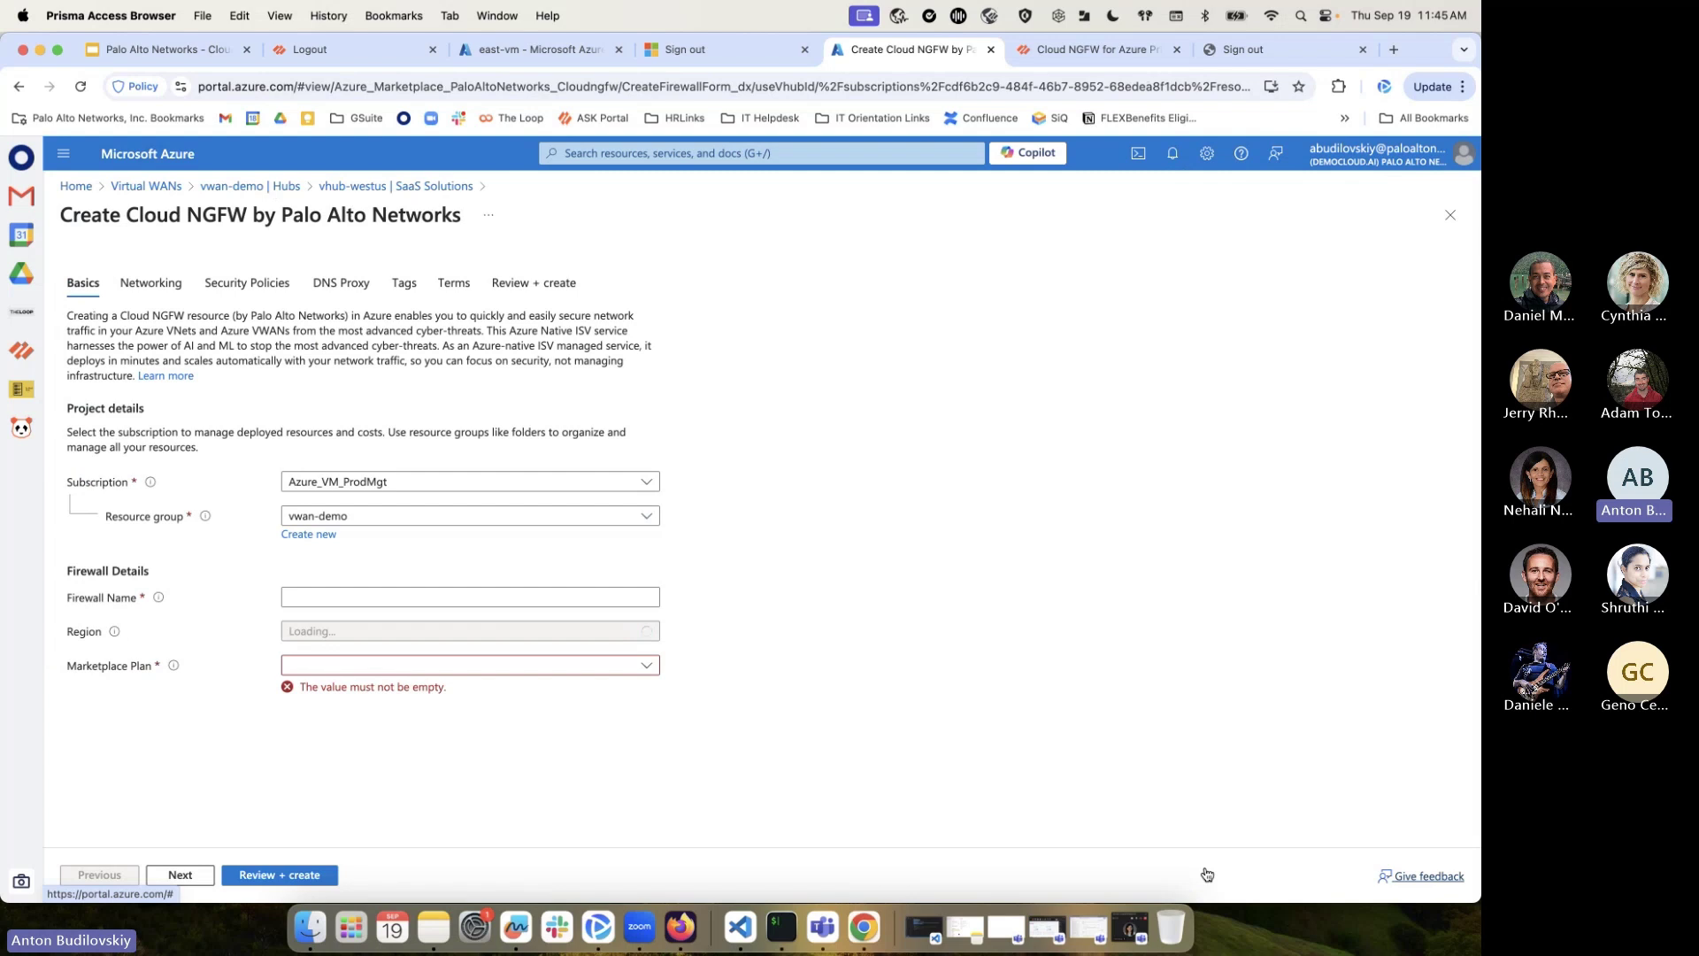
Review the hub firewall's networking settings, then return to vhub-westus
{"action": "left_click", "coordinate": [151, 284]}
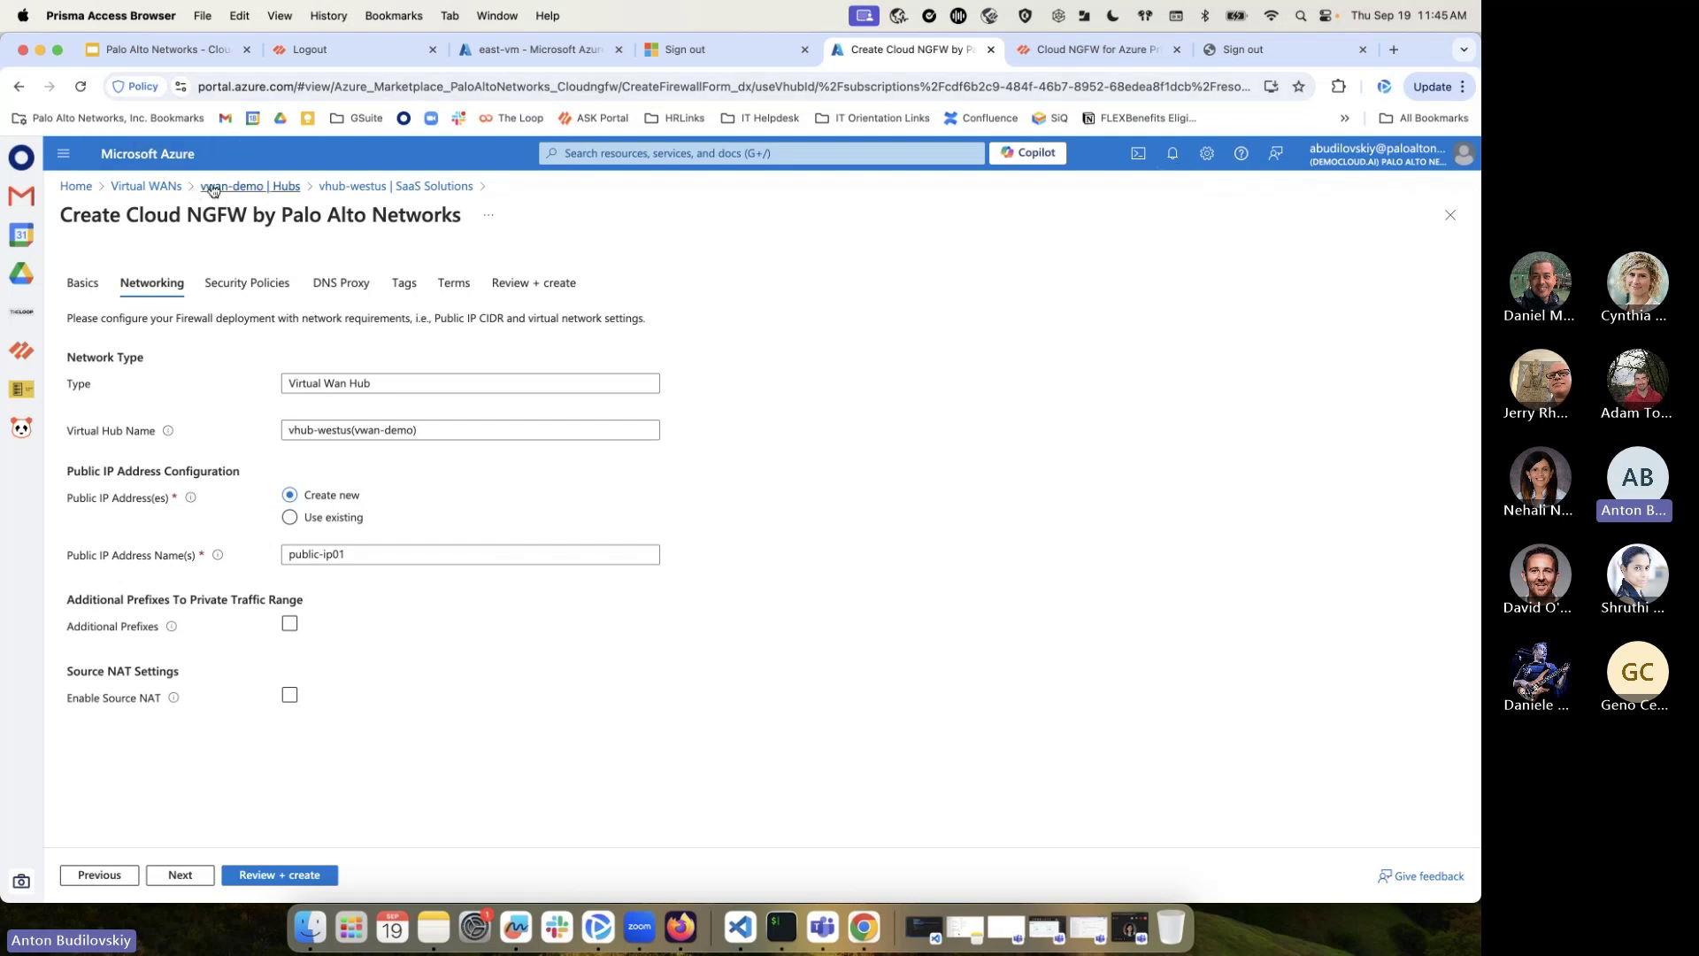
{"action": "left_click", "coordinate": [234, 186]}
{"action": "left_click", "coordinate": [620, 400]}
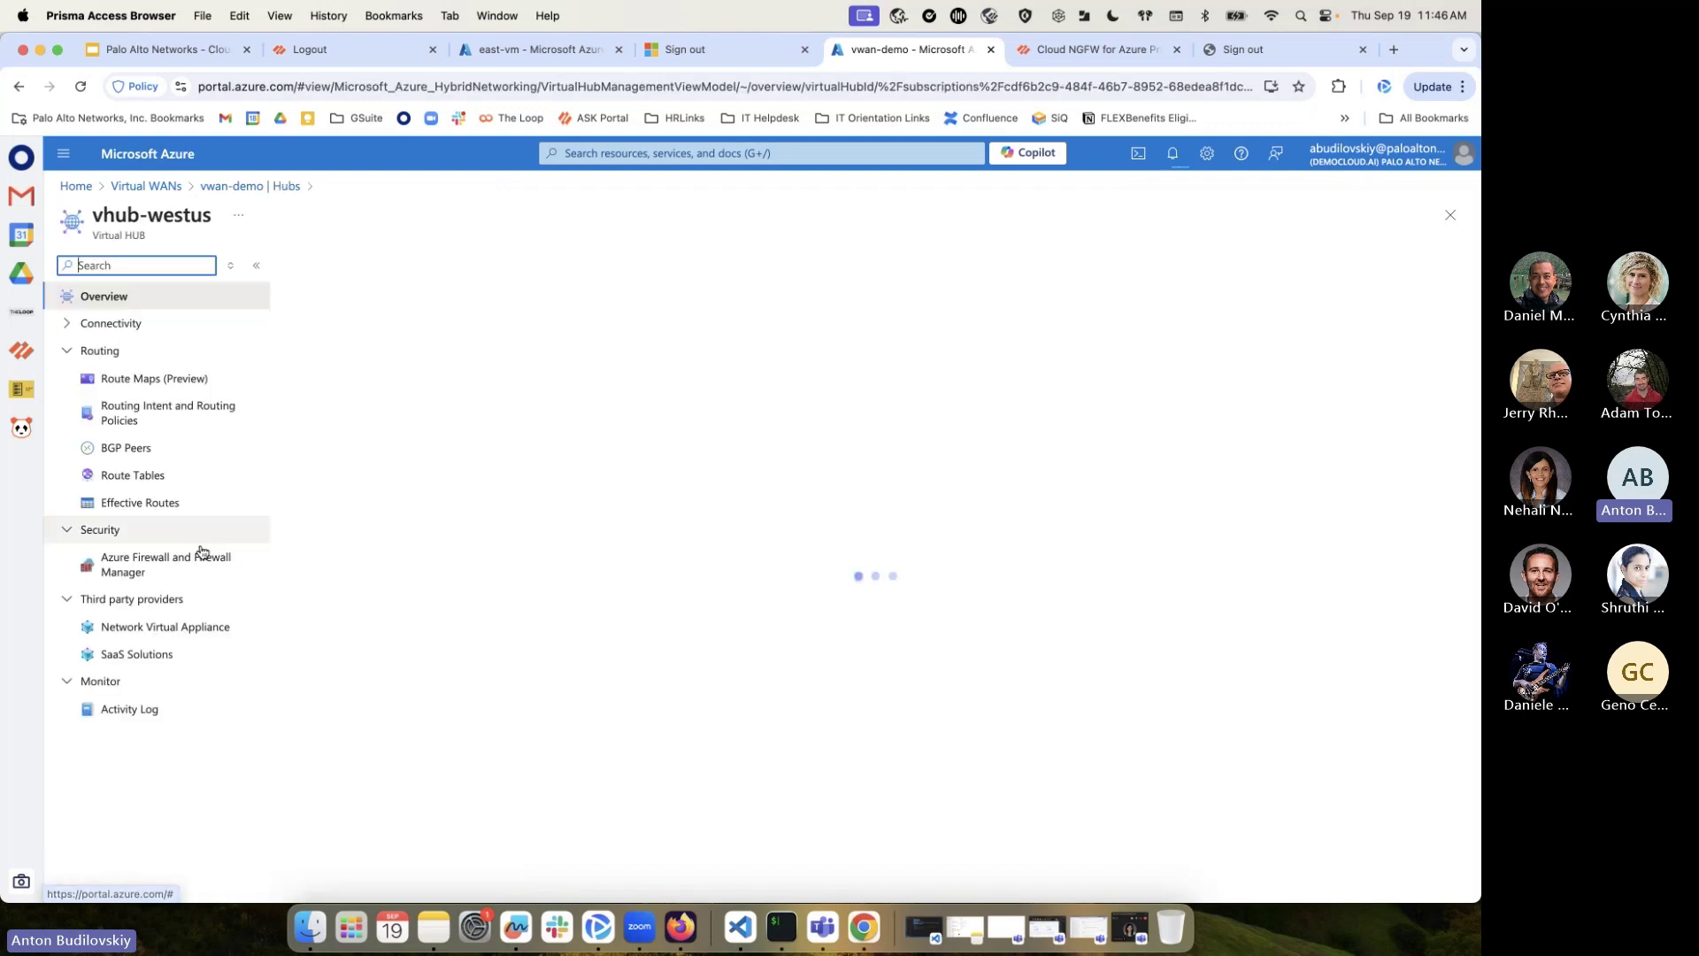
{"action": "left_click", "coordinate": [148, 654]}
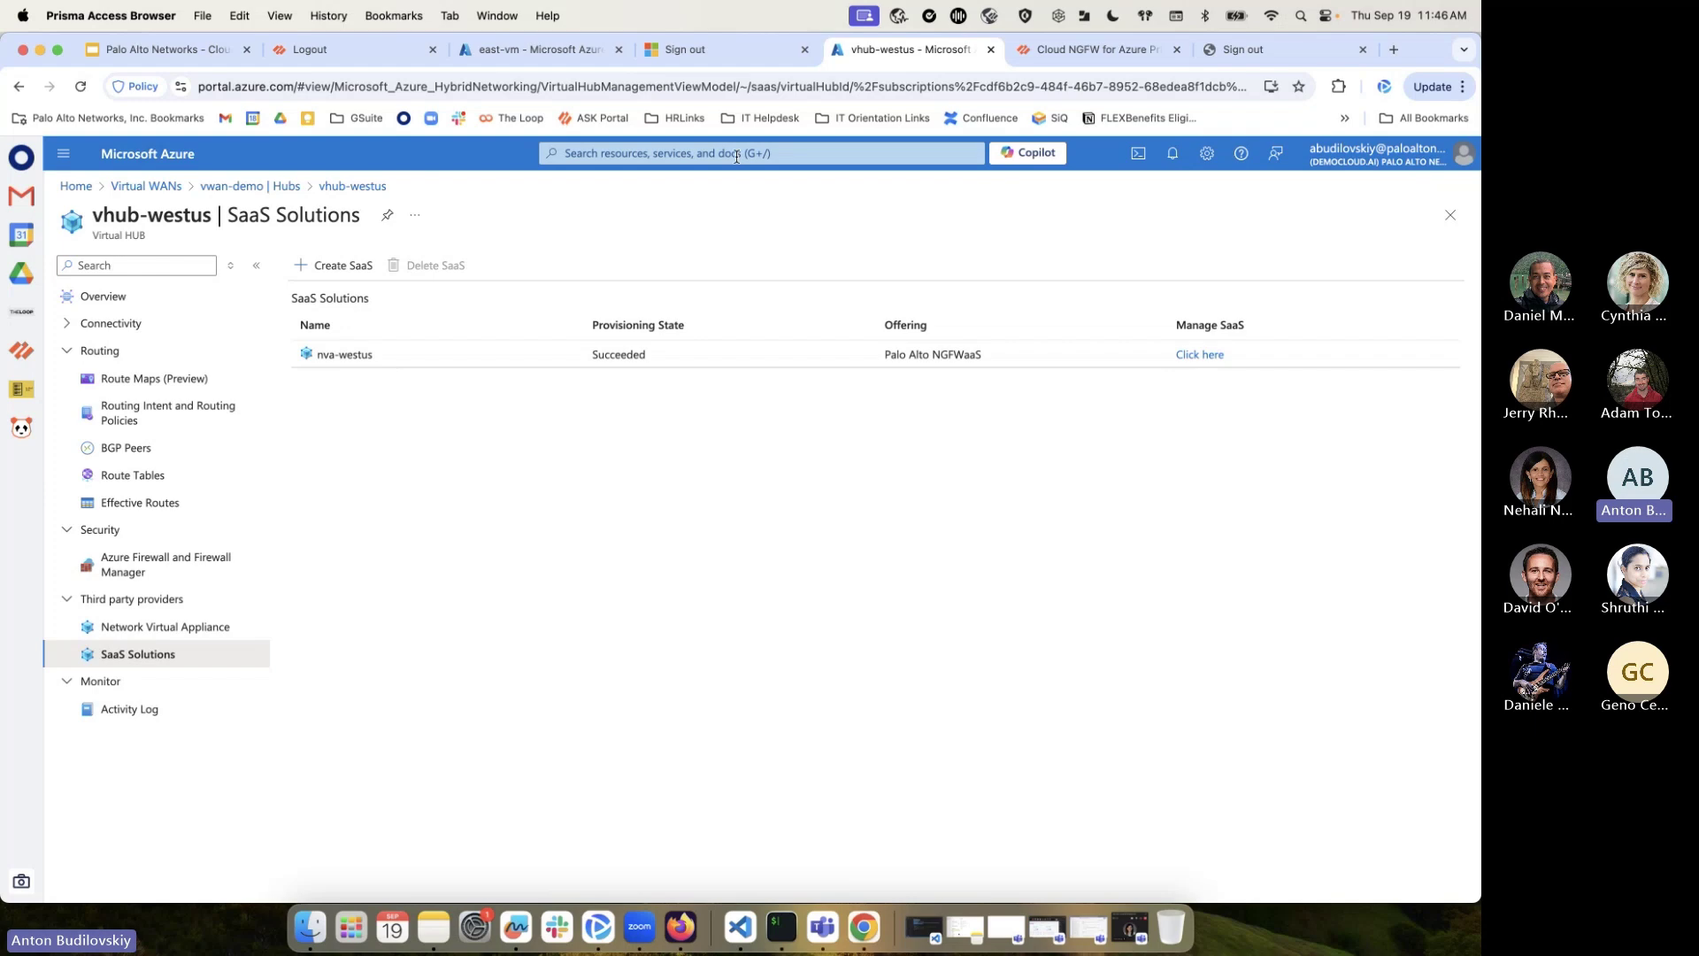
{"action": "key", "text": "g"}
{"action": "key", "text": "slash"}
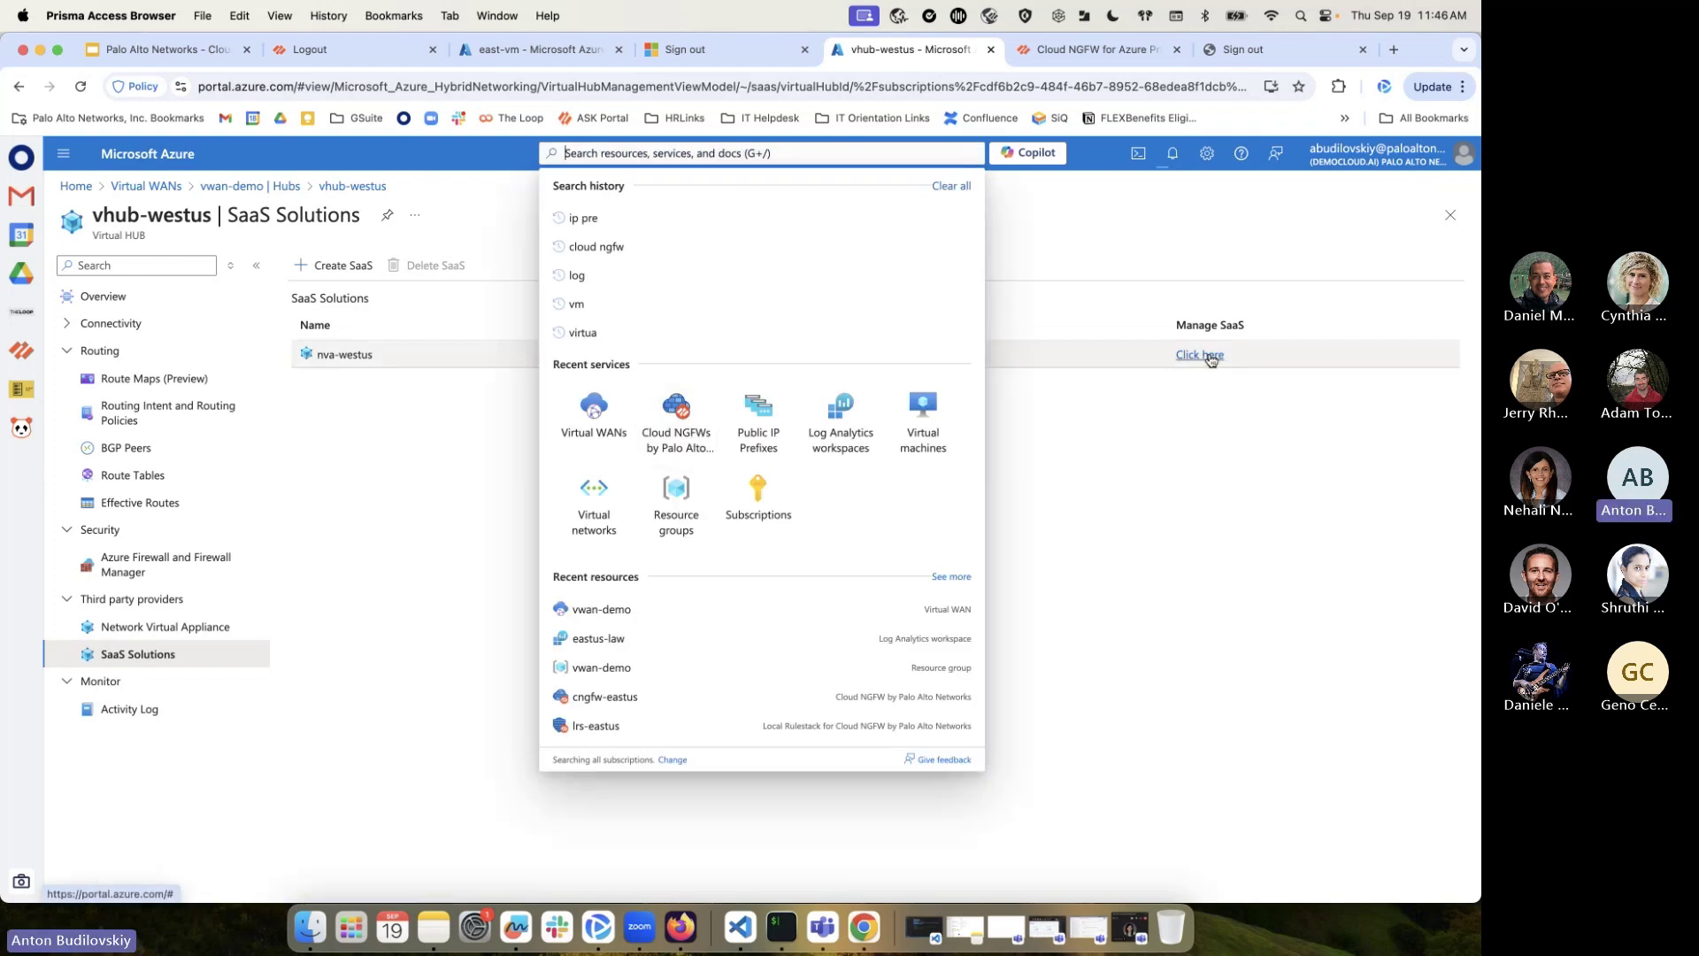
{"action": "left_click", "coordinate": [1211, 357]}
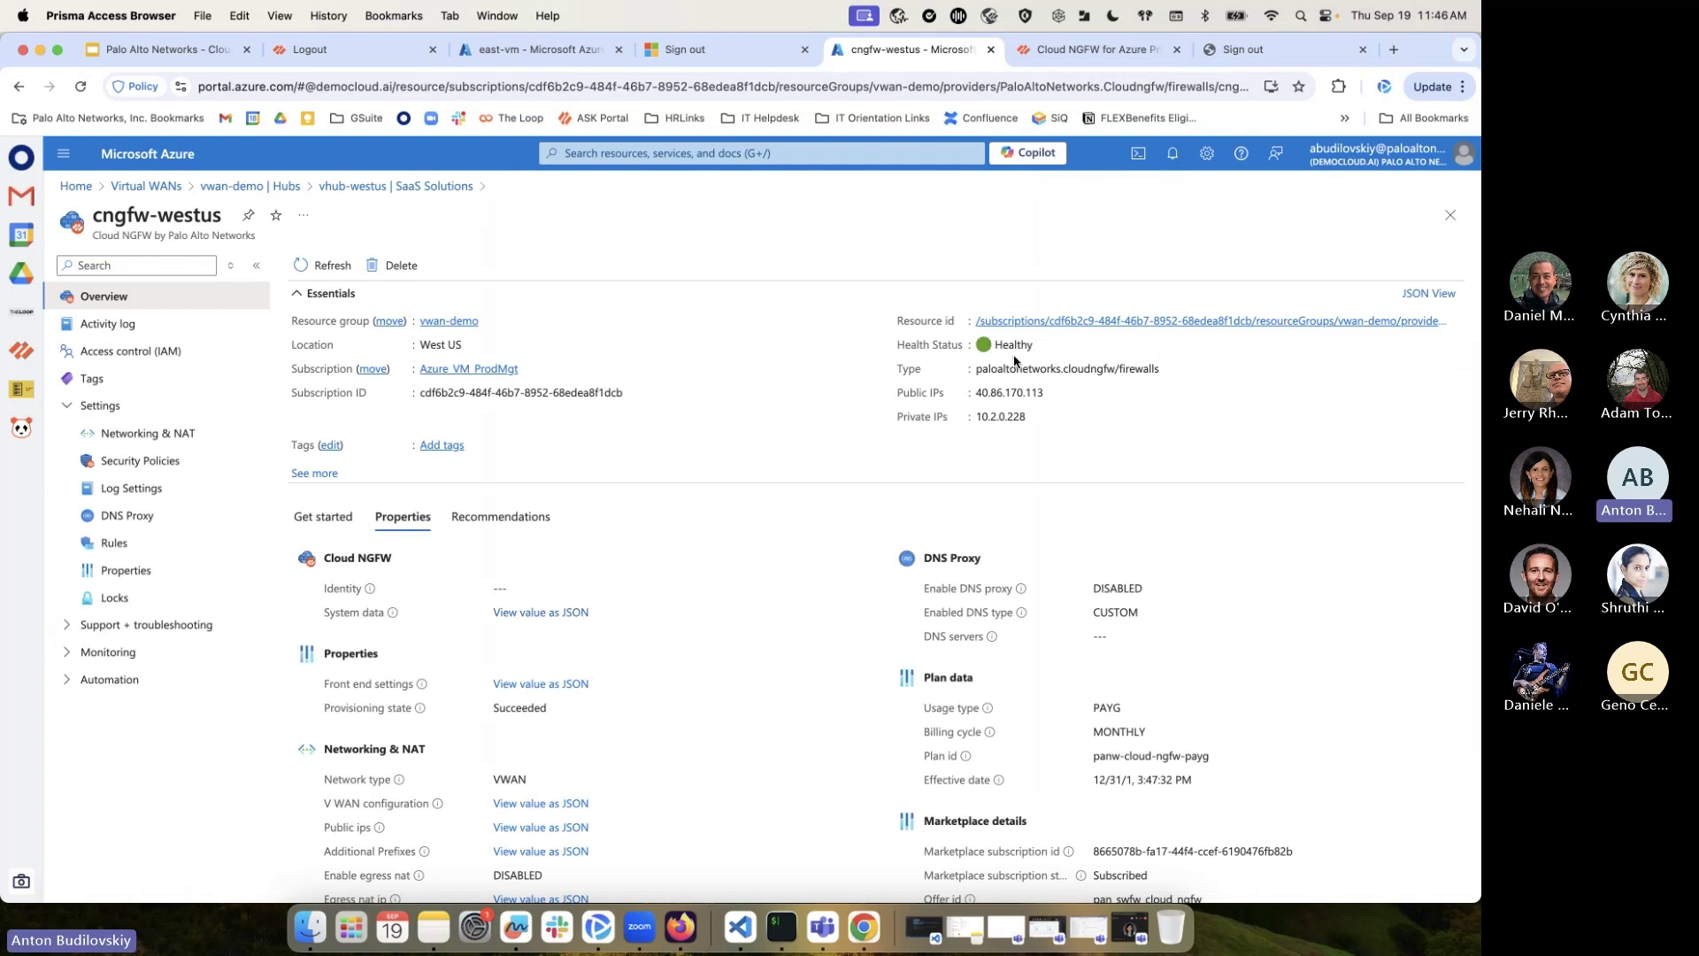
{"action": "left_click_drag", "start_coordinate": [976, 398], "coordinate": [1052, 403]}
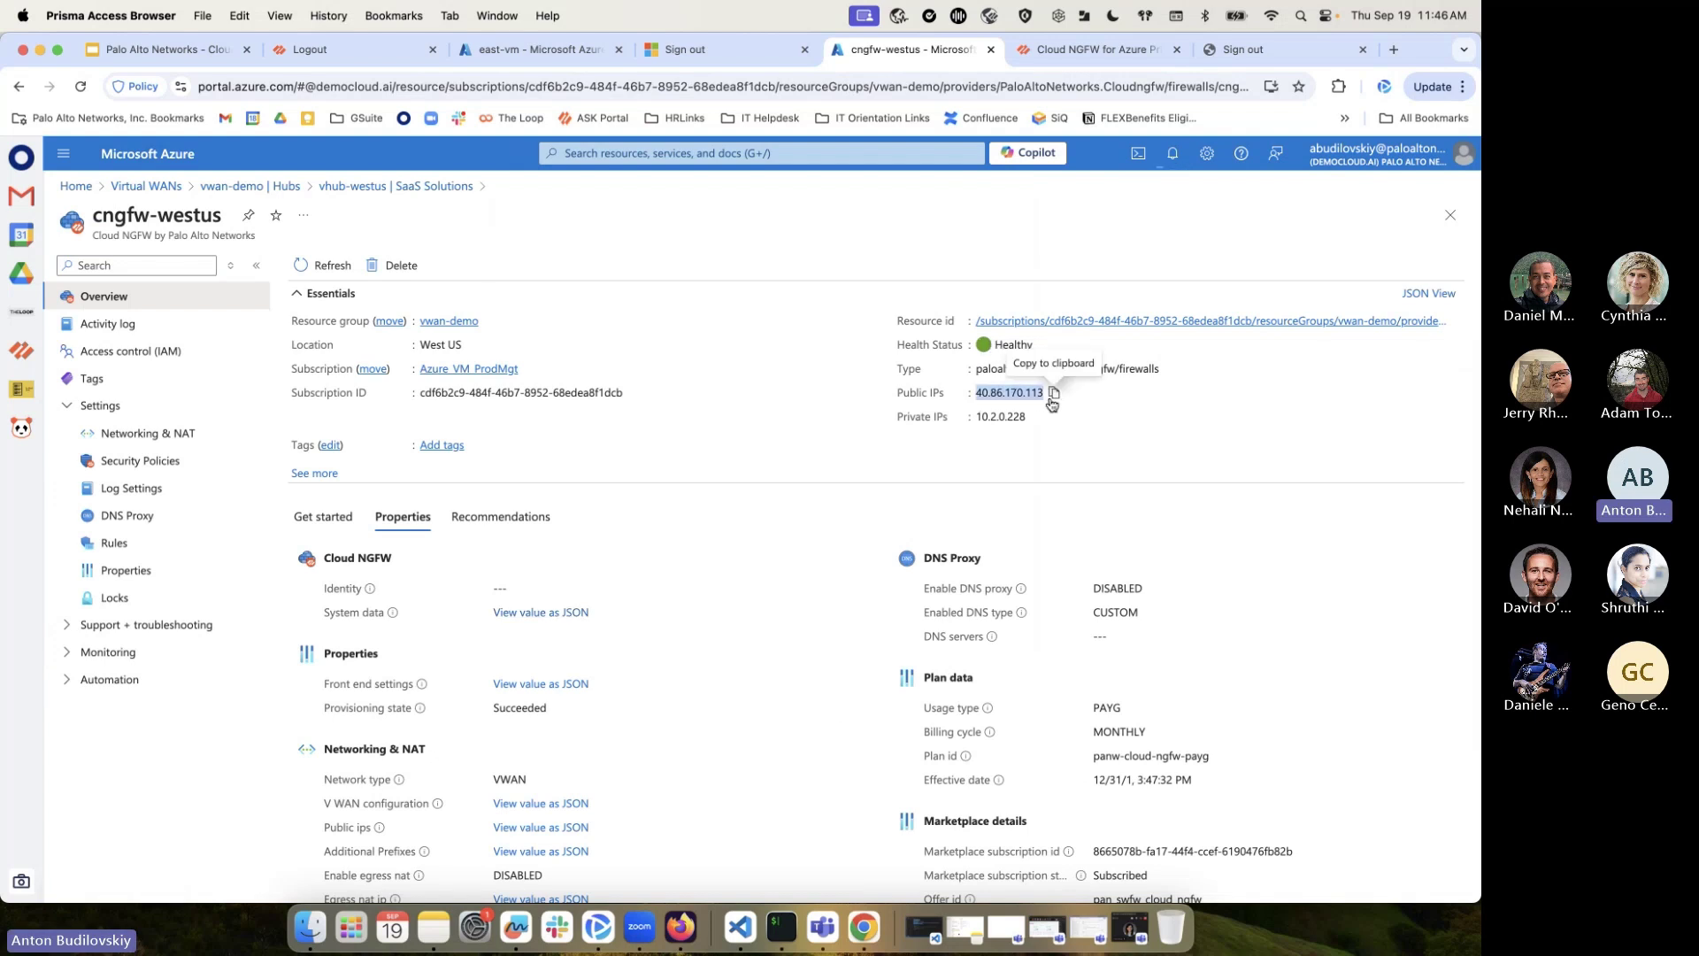
{"action": "left_click_drag", "start_coordinate": [973, 417], "coordinate": [1032, 418]}
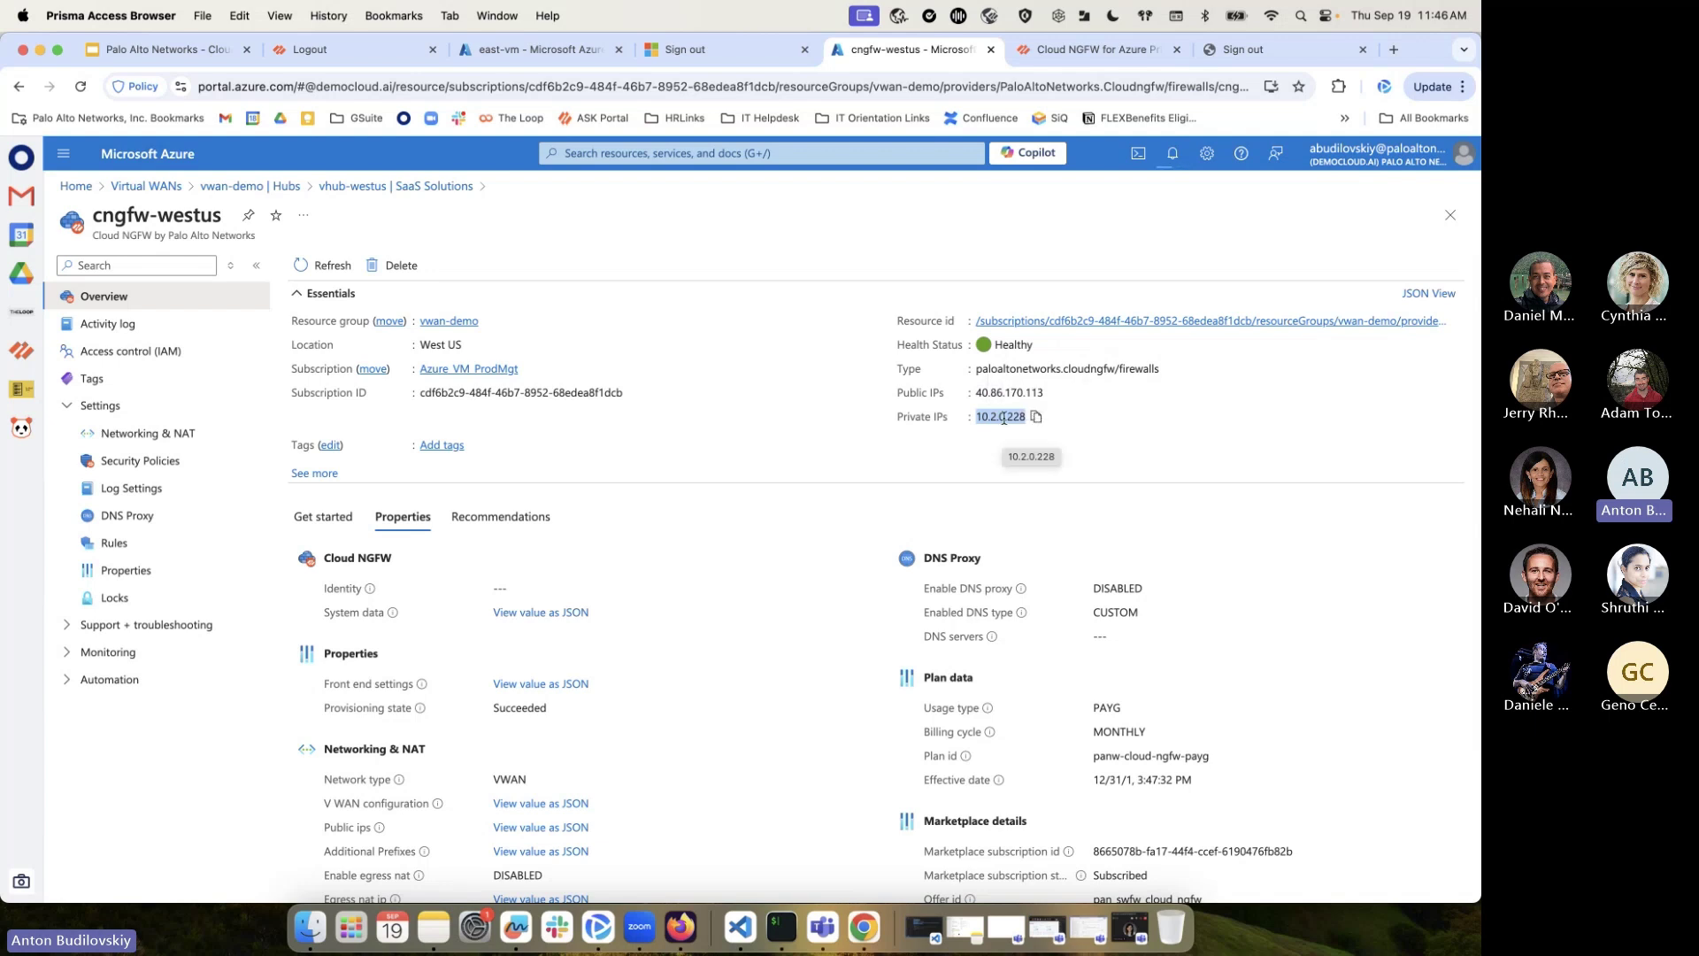
{"action": "scroll", "coordinate": [804, 576], "scroll_direction": "down", "scroll_amount": 5}
{"action": "left_click_drag", "start_coordinate": [498, 691], "coordinate": [629, 694]}
{"action": "double_click", "coordinate": [509, 715]}
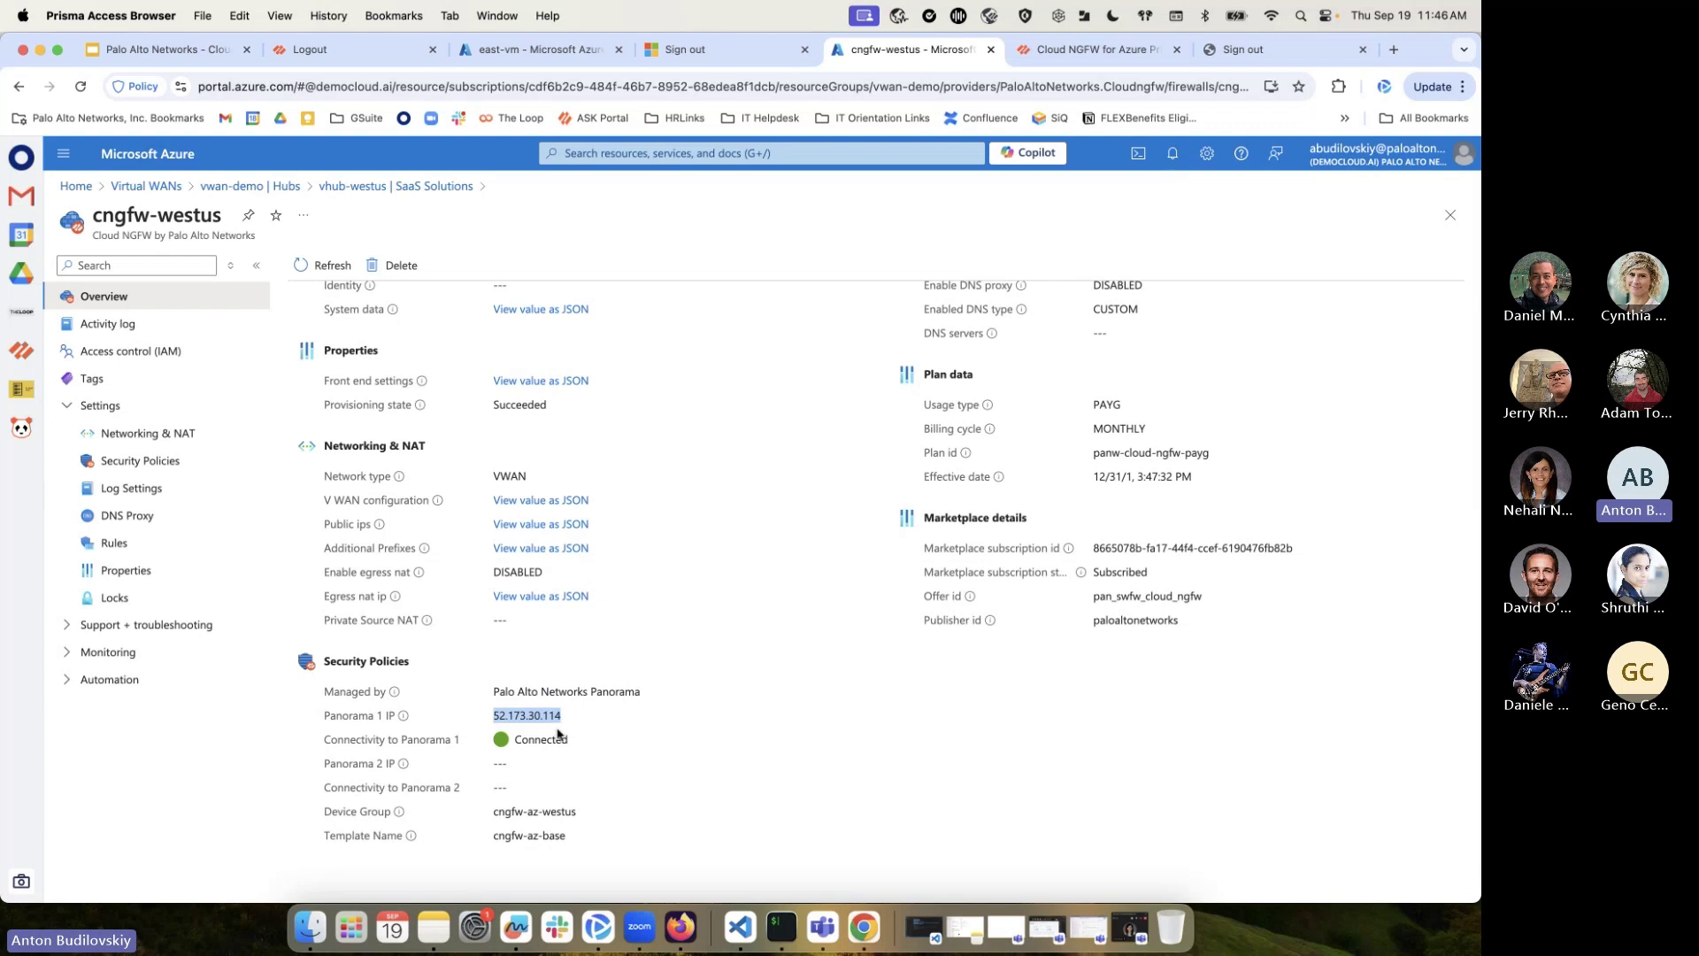
{"action": "scroll", "coordinate": [699, 416], "scroll_direction": "up", "scroll_amount": 1}
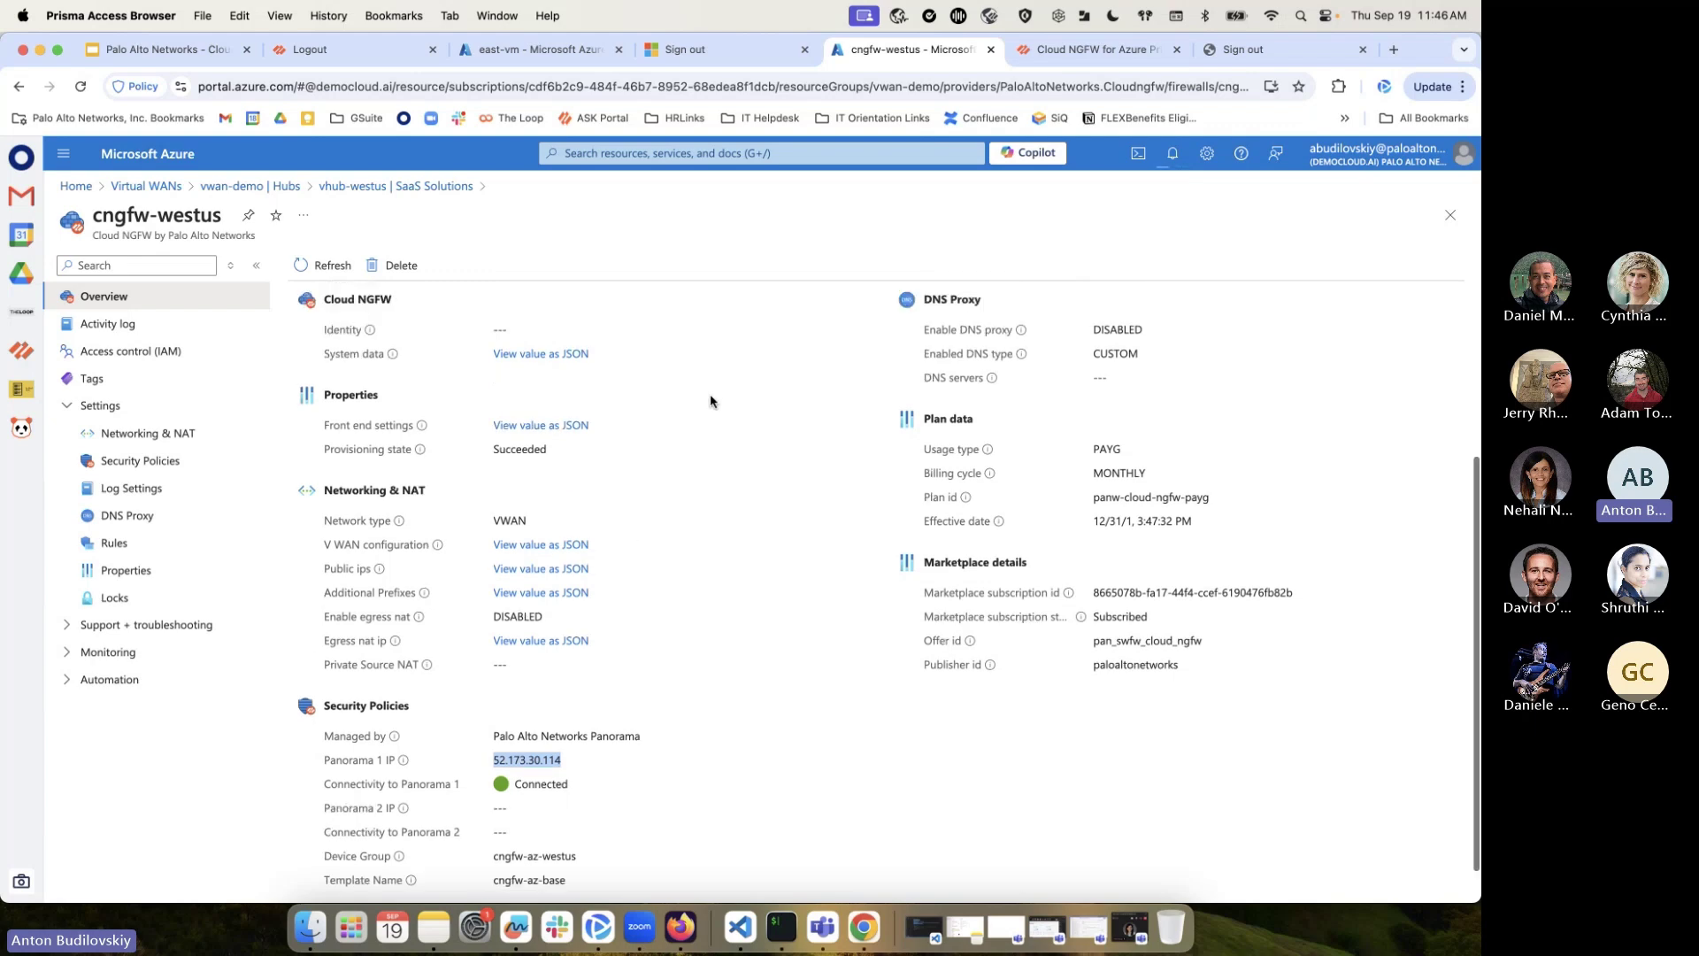
{"action": "scroll", "coordinate": [710, 402], "scroll_direction": "up", "scroll_amount": 5}
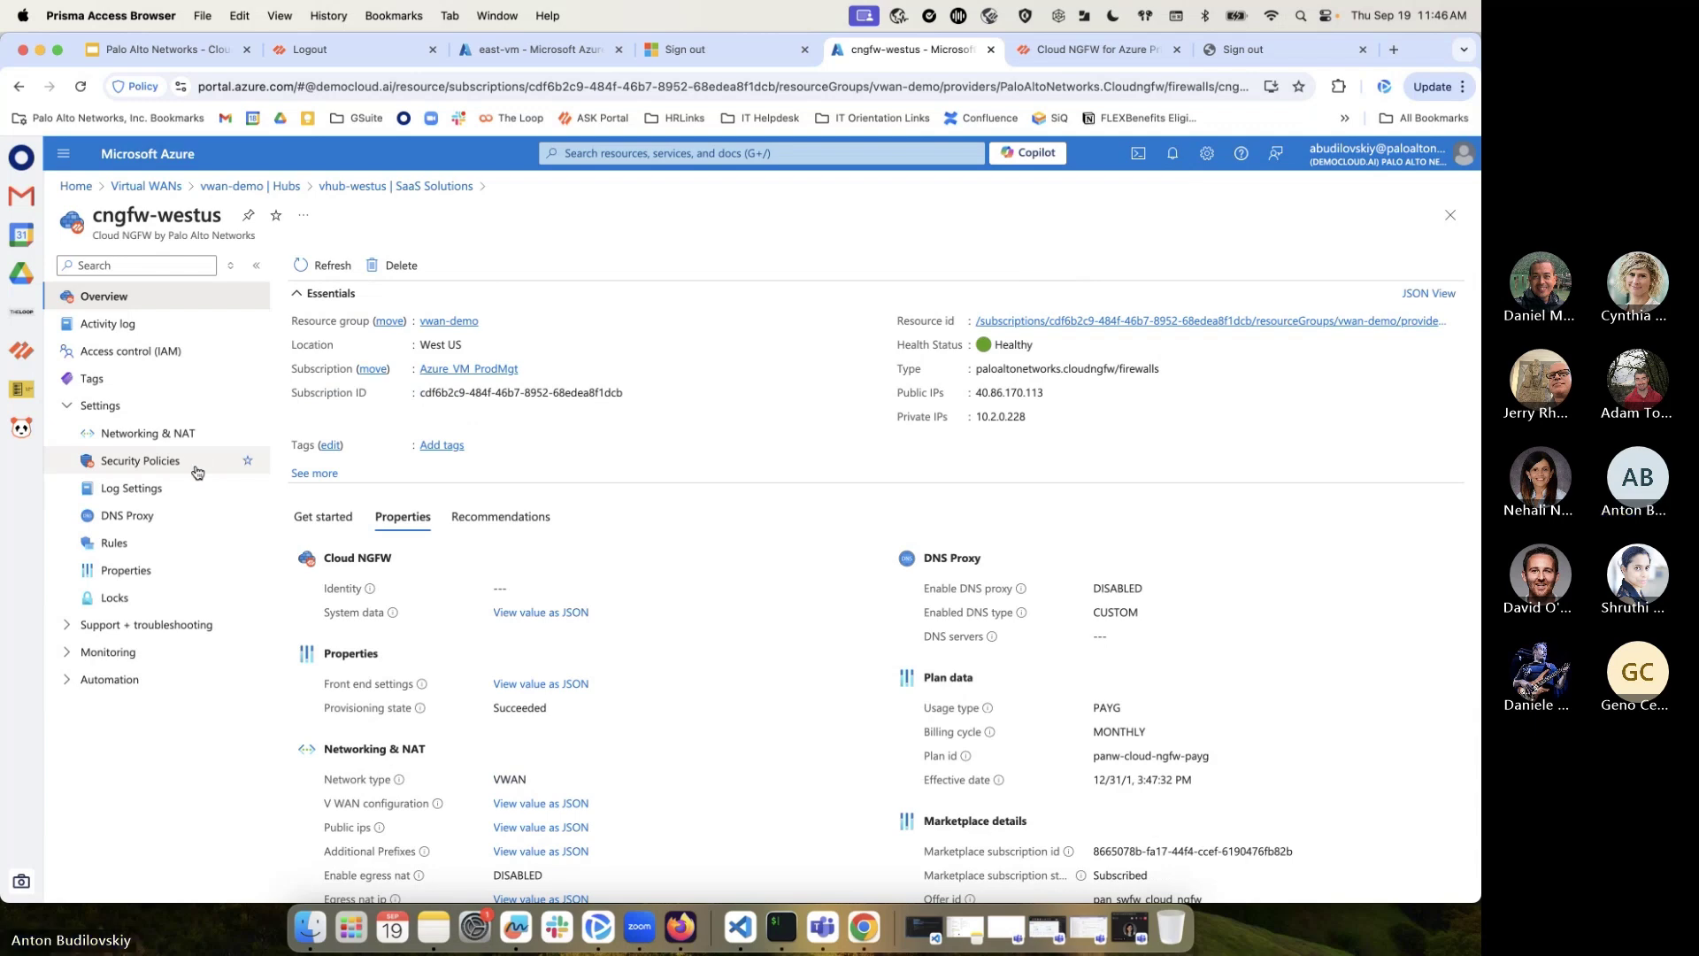
Start a DNAT frontend setting named app-101 using frontend IP cngfw-pip-westus
{"action": "left_click", "coordinate": [194, 433]}
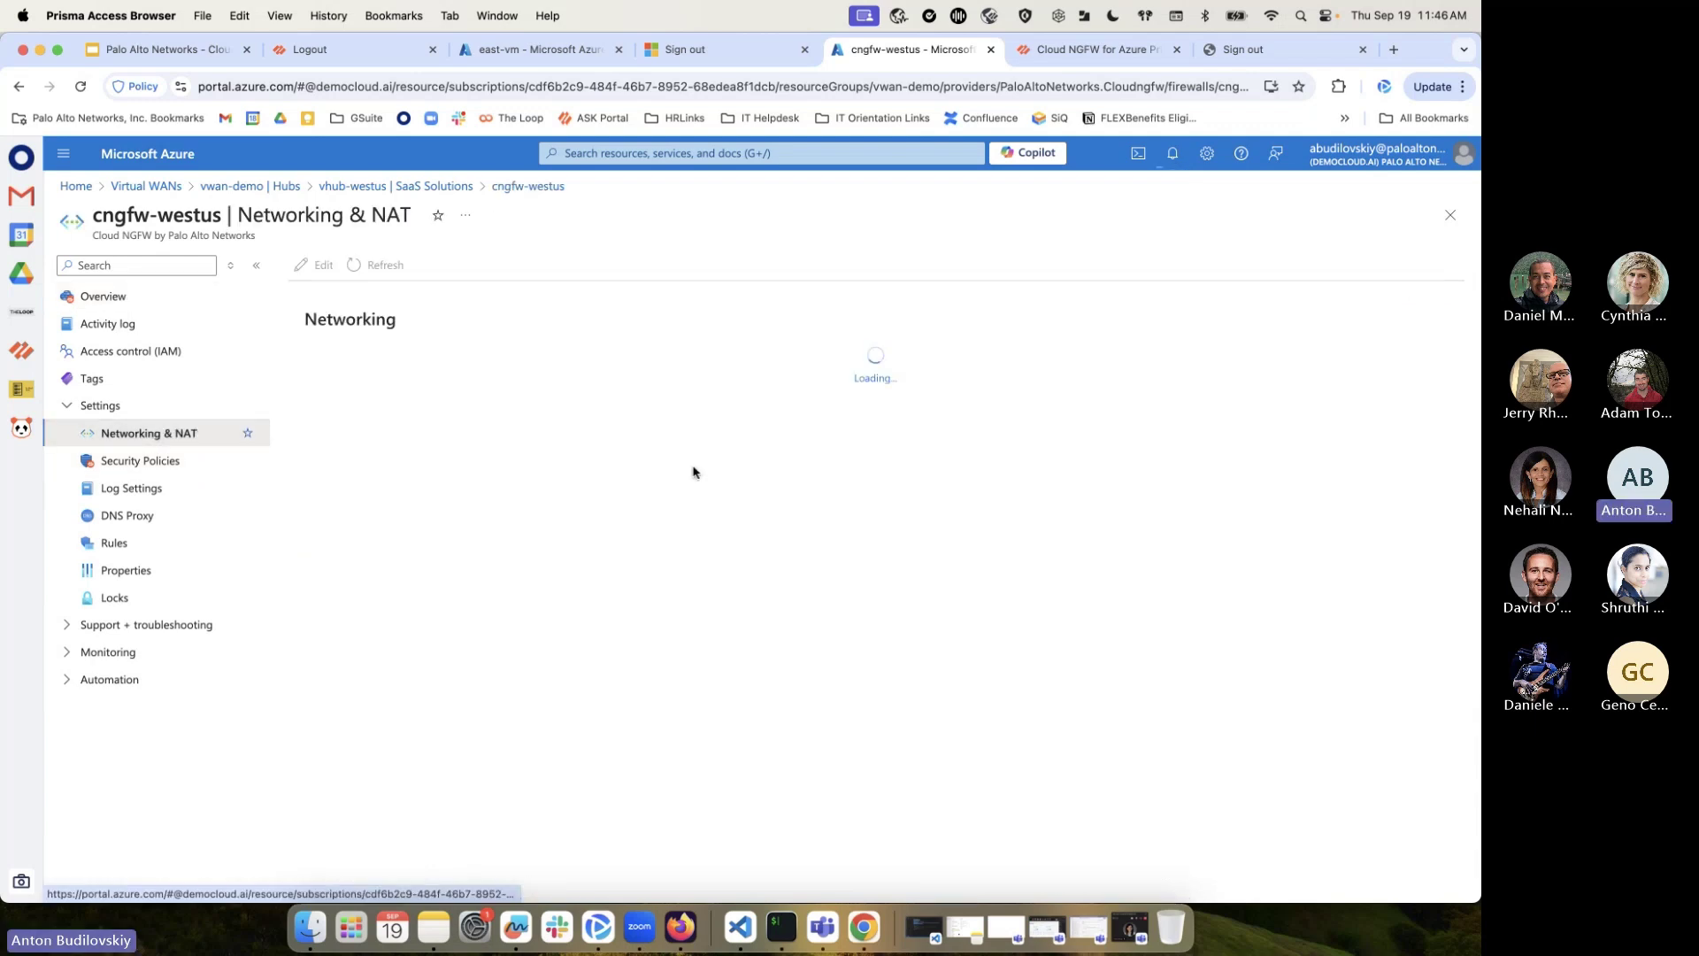
{"action": "scroll", "coordinate": [692, 637], "scroll_direction": "down", "scroll_amount": 1}
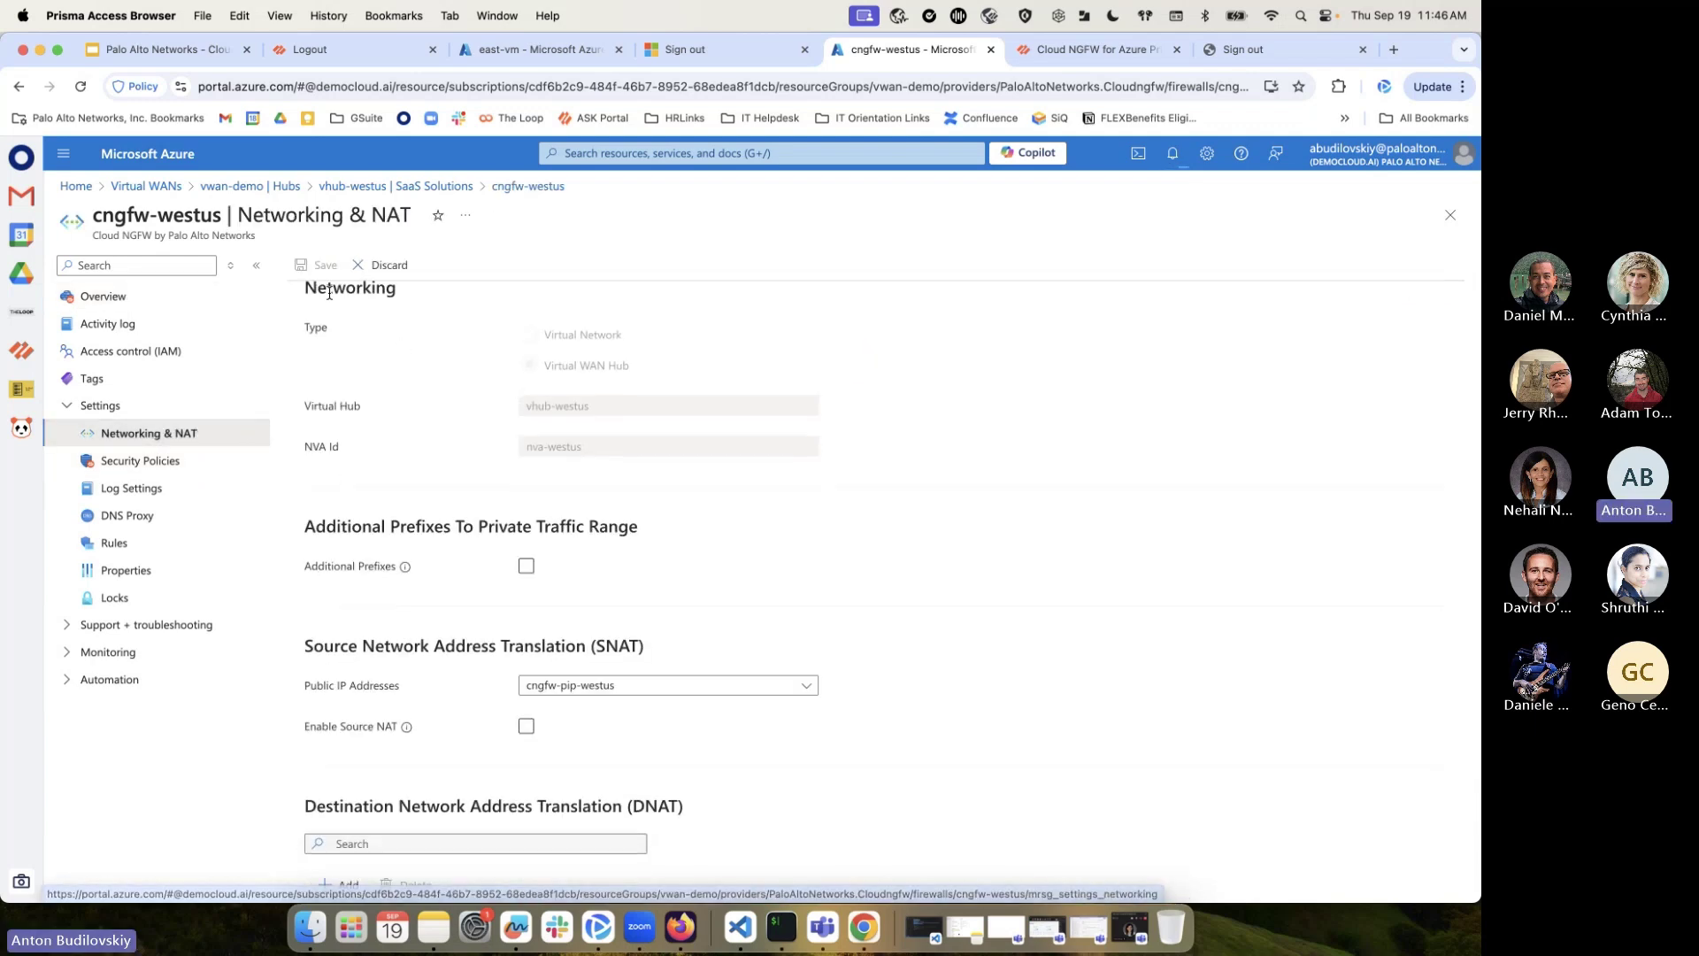
{"action": "scroll", "coordinate": [425, 417], "scroll_direction": "down", "scroll_amount": 5}
{"action": "left_click", "coordinate": [337, 625]}
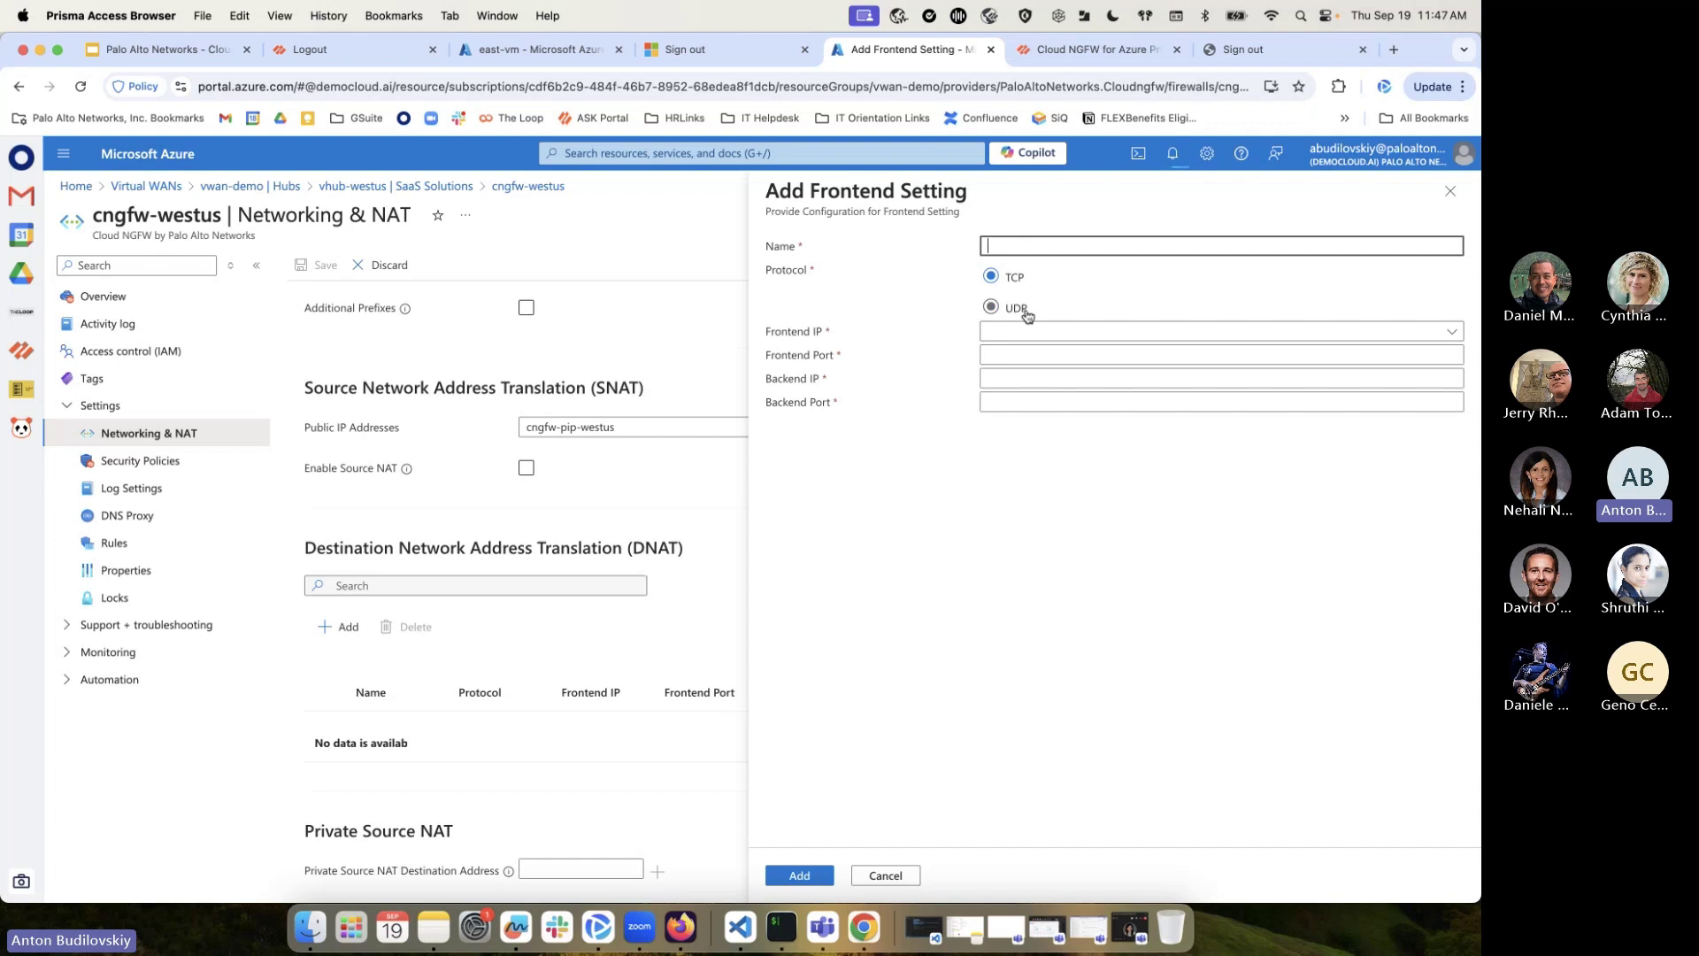
{"action": "type", "text": "app-101"}
{"action": "left_click", "coordinate": [1031, 331]}
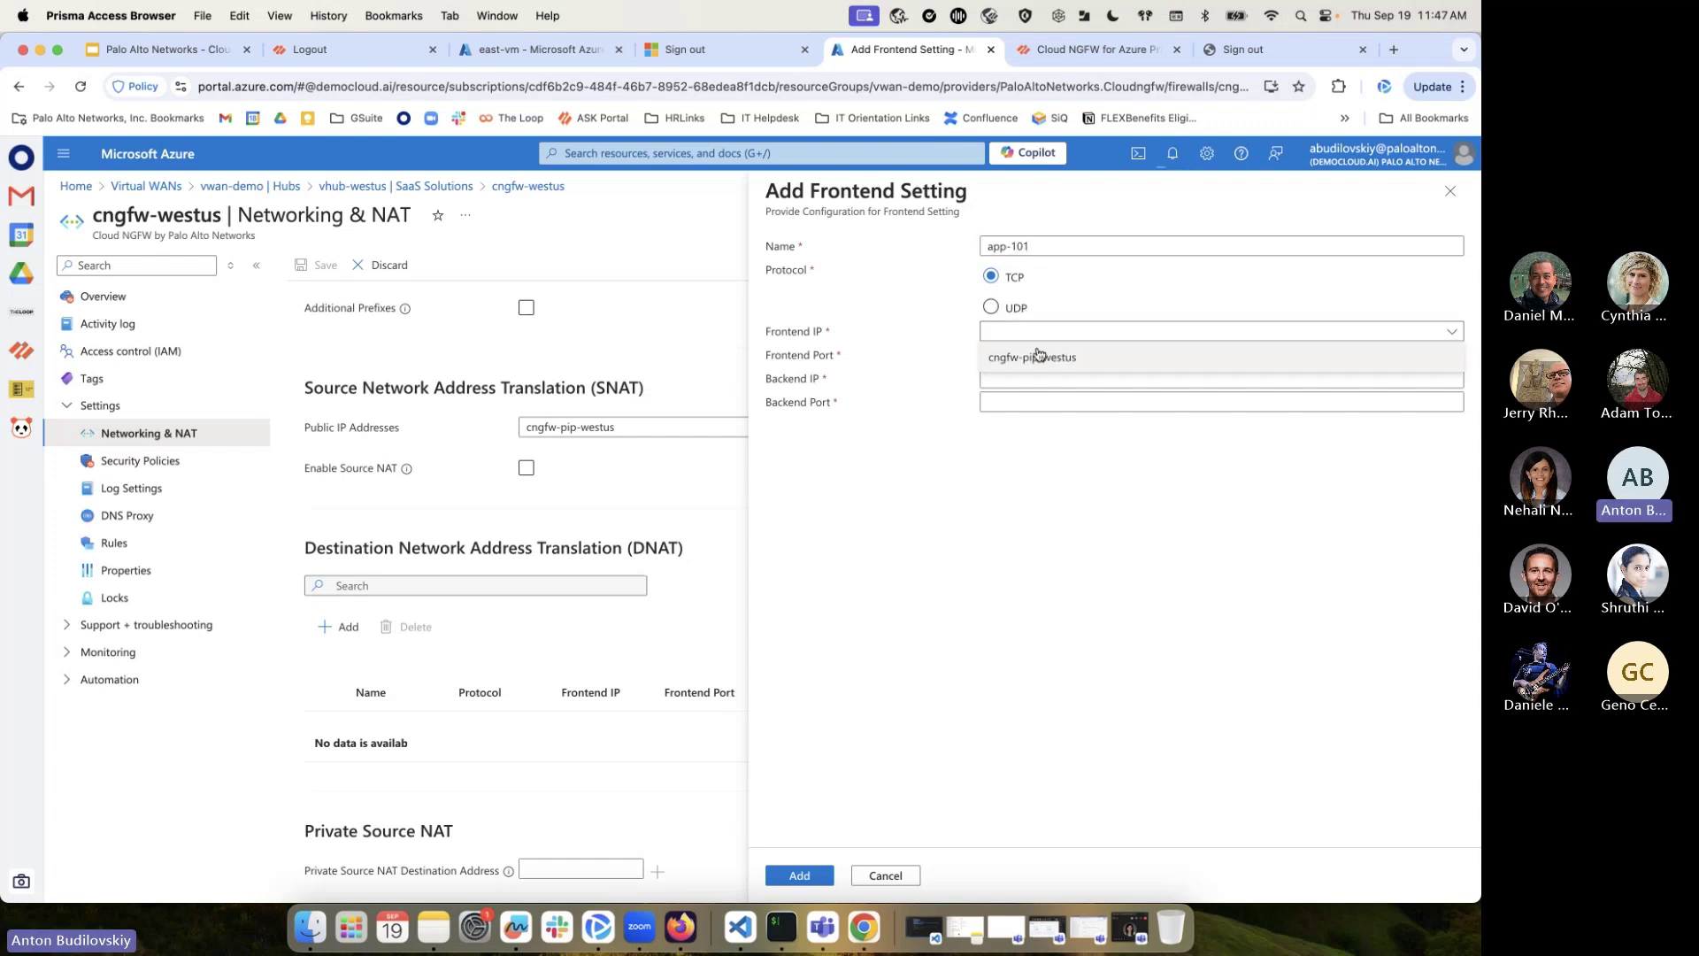
{"action": "left_click", "coordinate": [1028, 359]}
Enter frontend port 443 and backend 10.10.1.100:8443, then cancel the DNAT form
{"action": "left_click", "coordinate": [1028, 357]}
{"action": "type", "text": "443"}
{"action": "left_click", "coordinate": [1019, 382]}
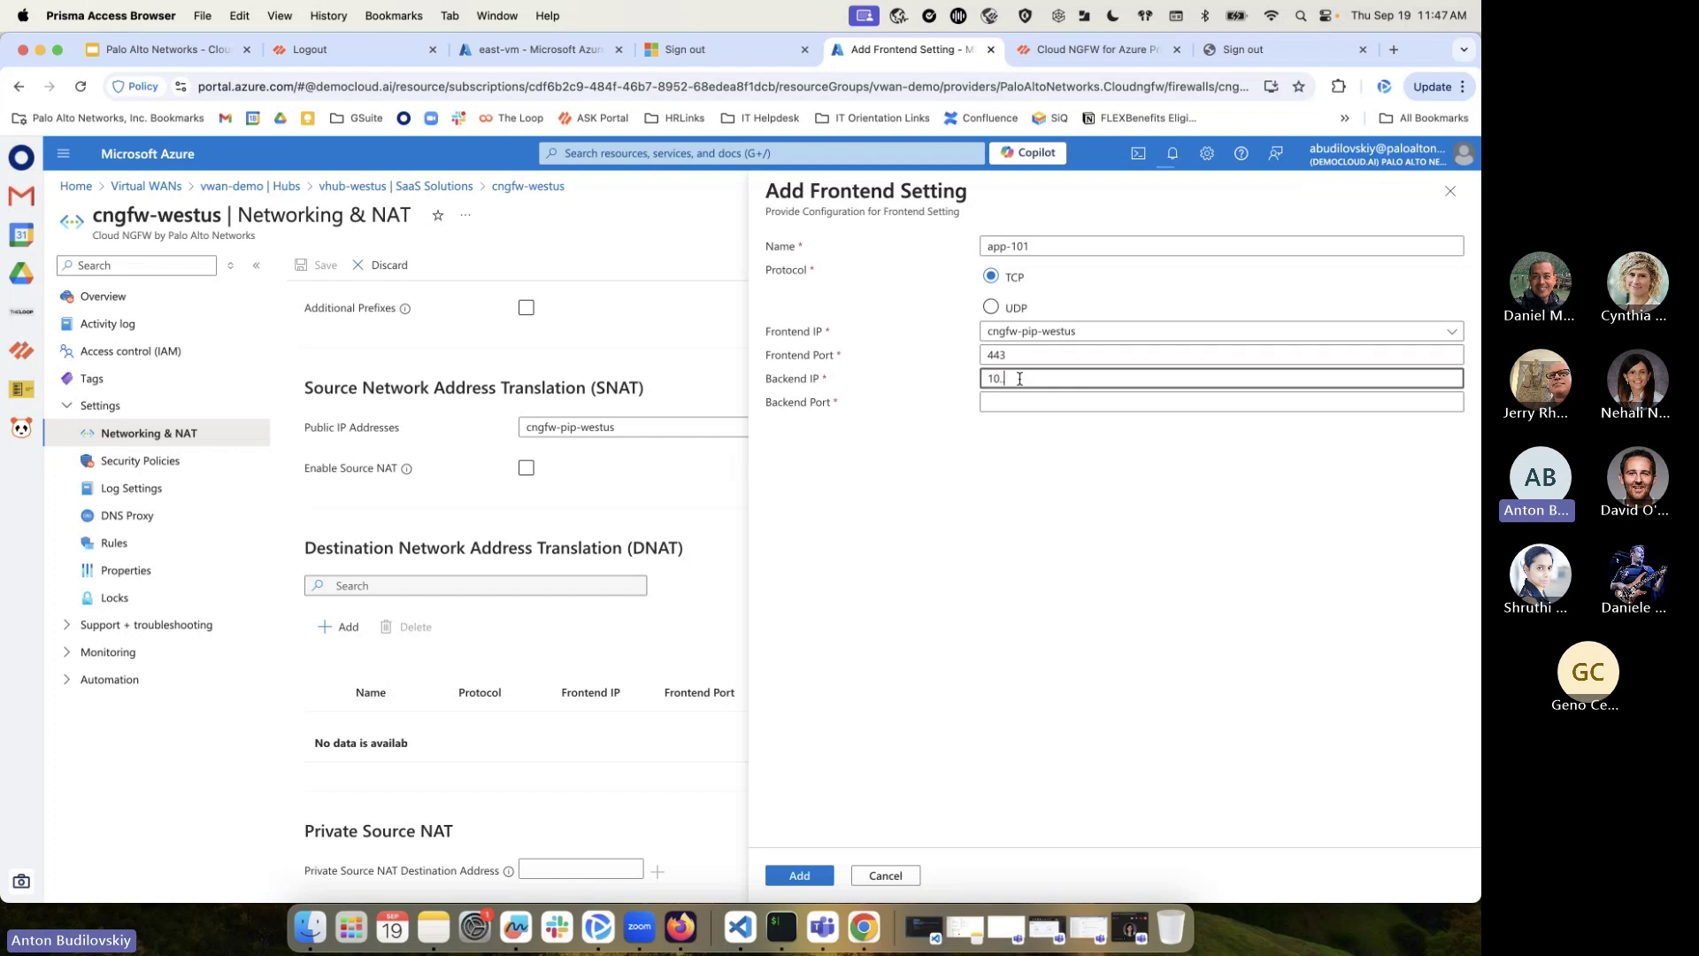
{"action": "type", "text": "10.10.1.100"}
{"action": "left_click", "coordinate": [1046, 399]}
{"action": "type", "text": "8443"}
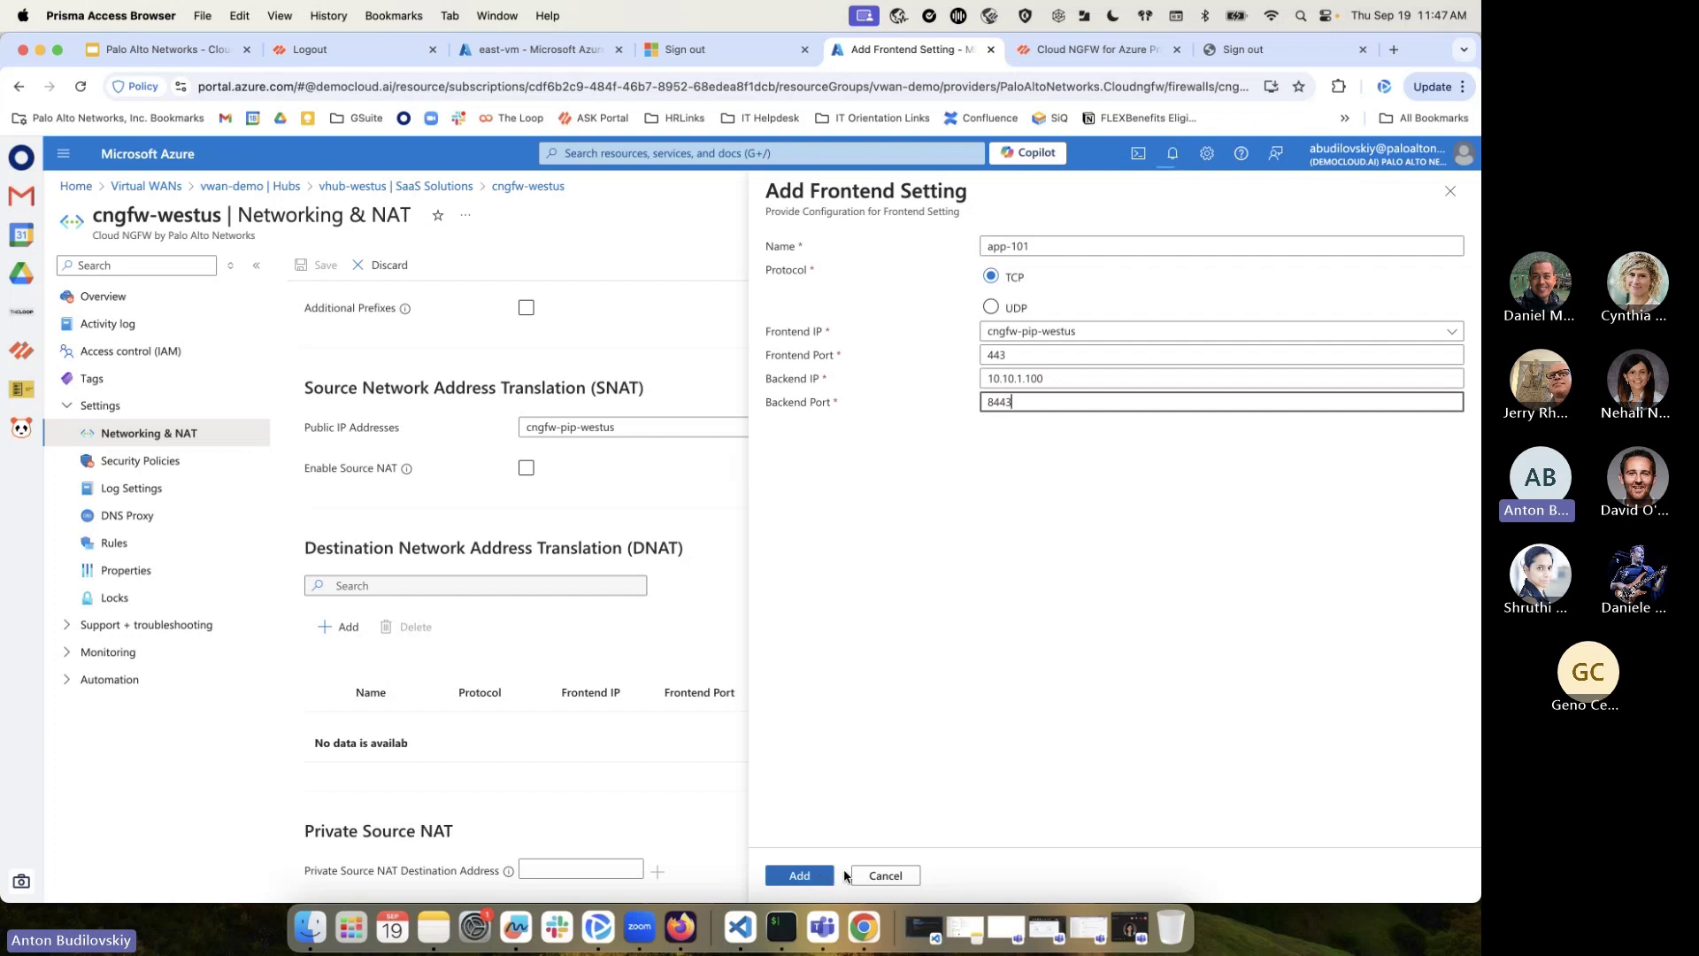
{"action": "left_click", "coordinate": [885, 876]}
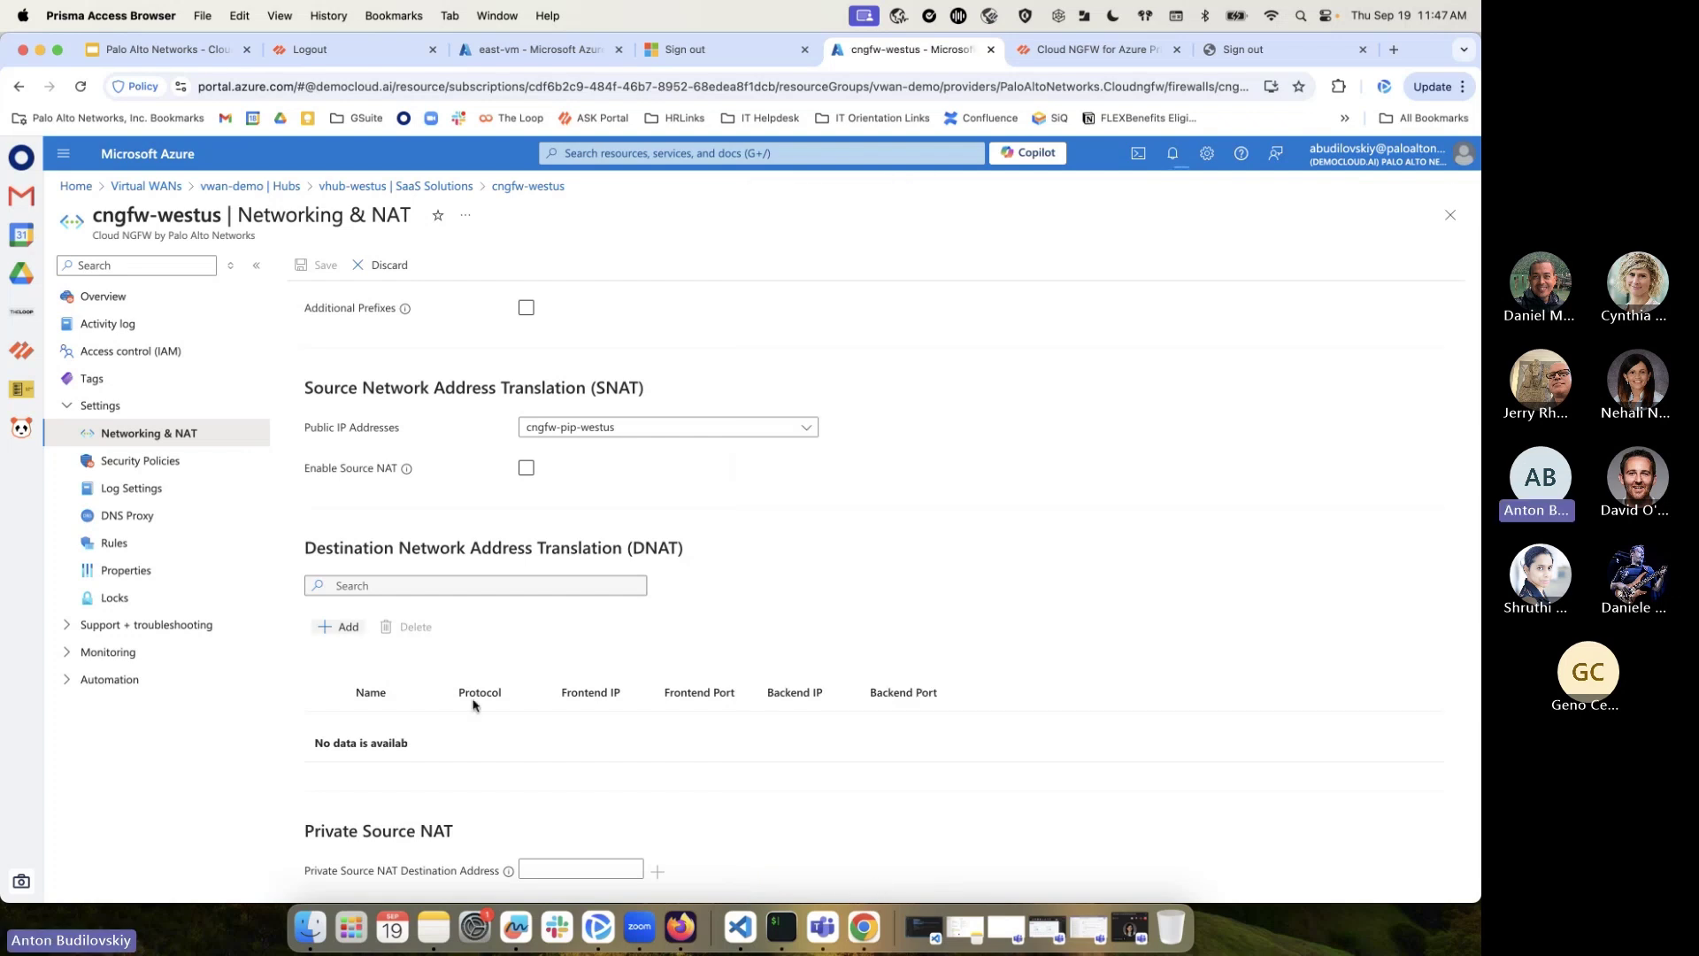
Review Security Policies showing Panorama management with device group cngfw-az-westus
{"action": "scroll", "coordinate": [487, 517], "scroll_direction": "up", "scroll_amount": 5}
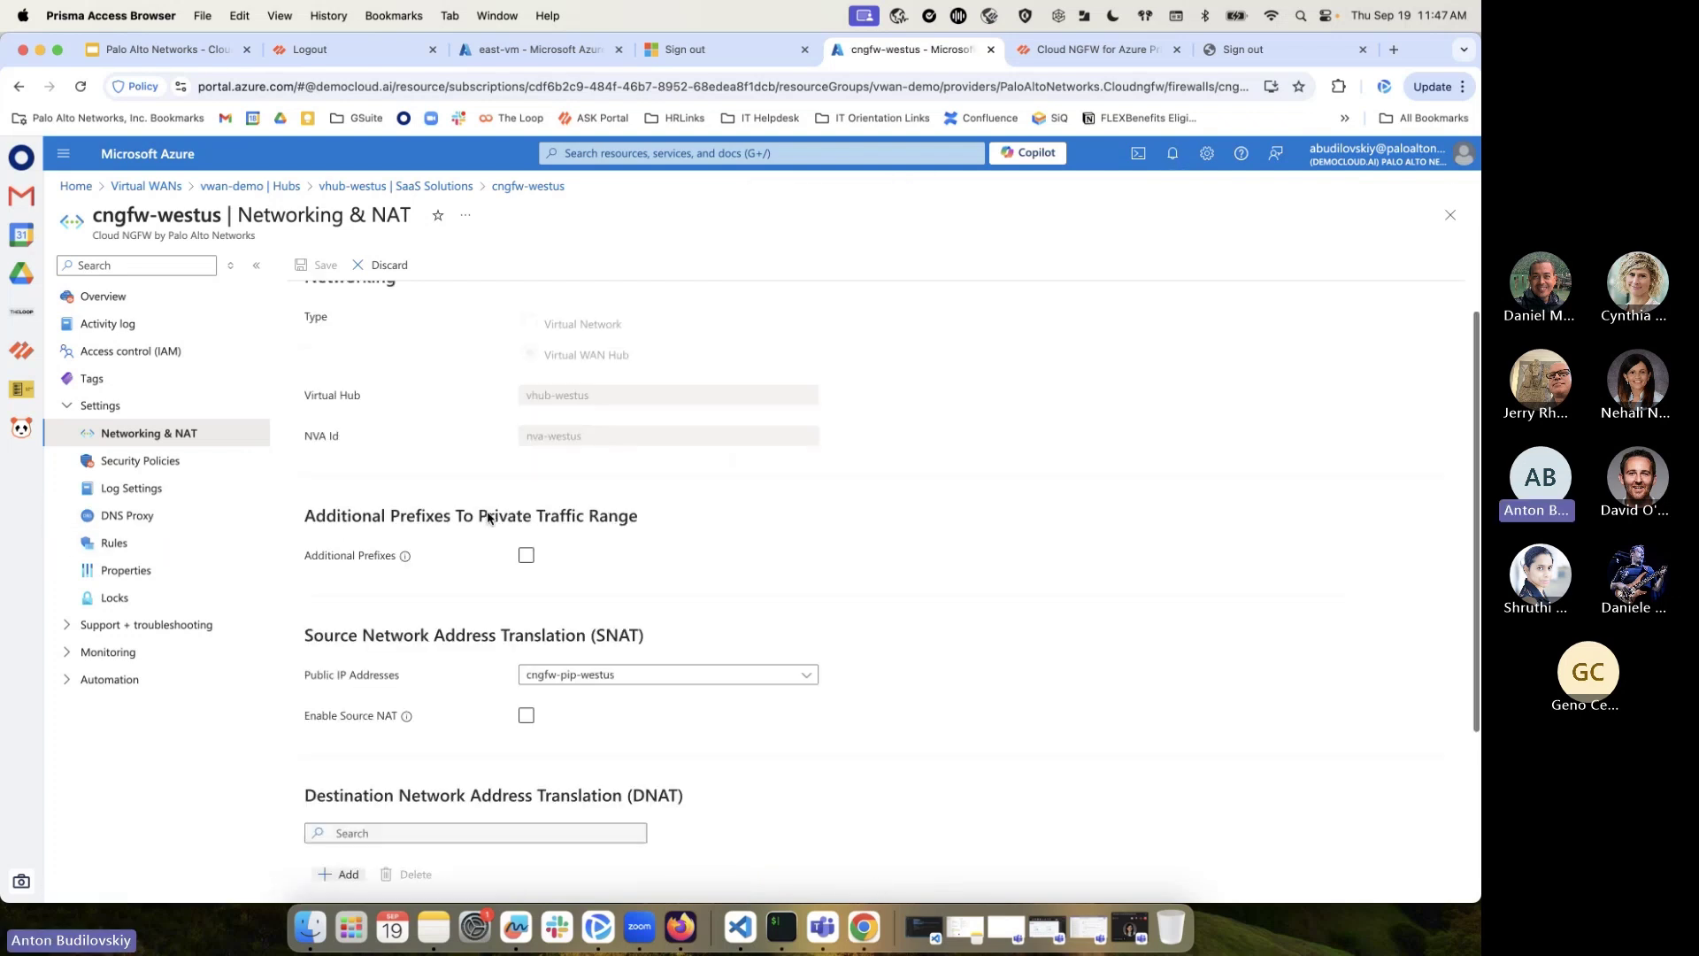
{"action": "left_click", "coordinate": [168, 460]}
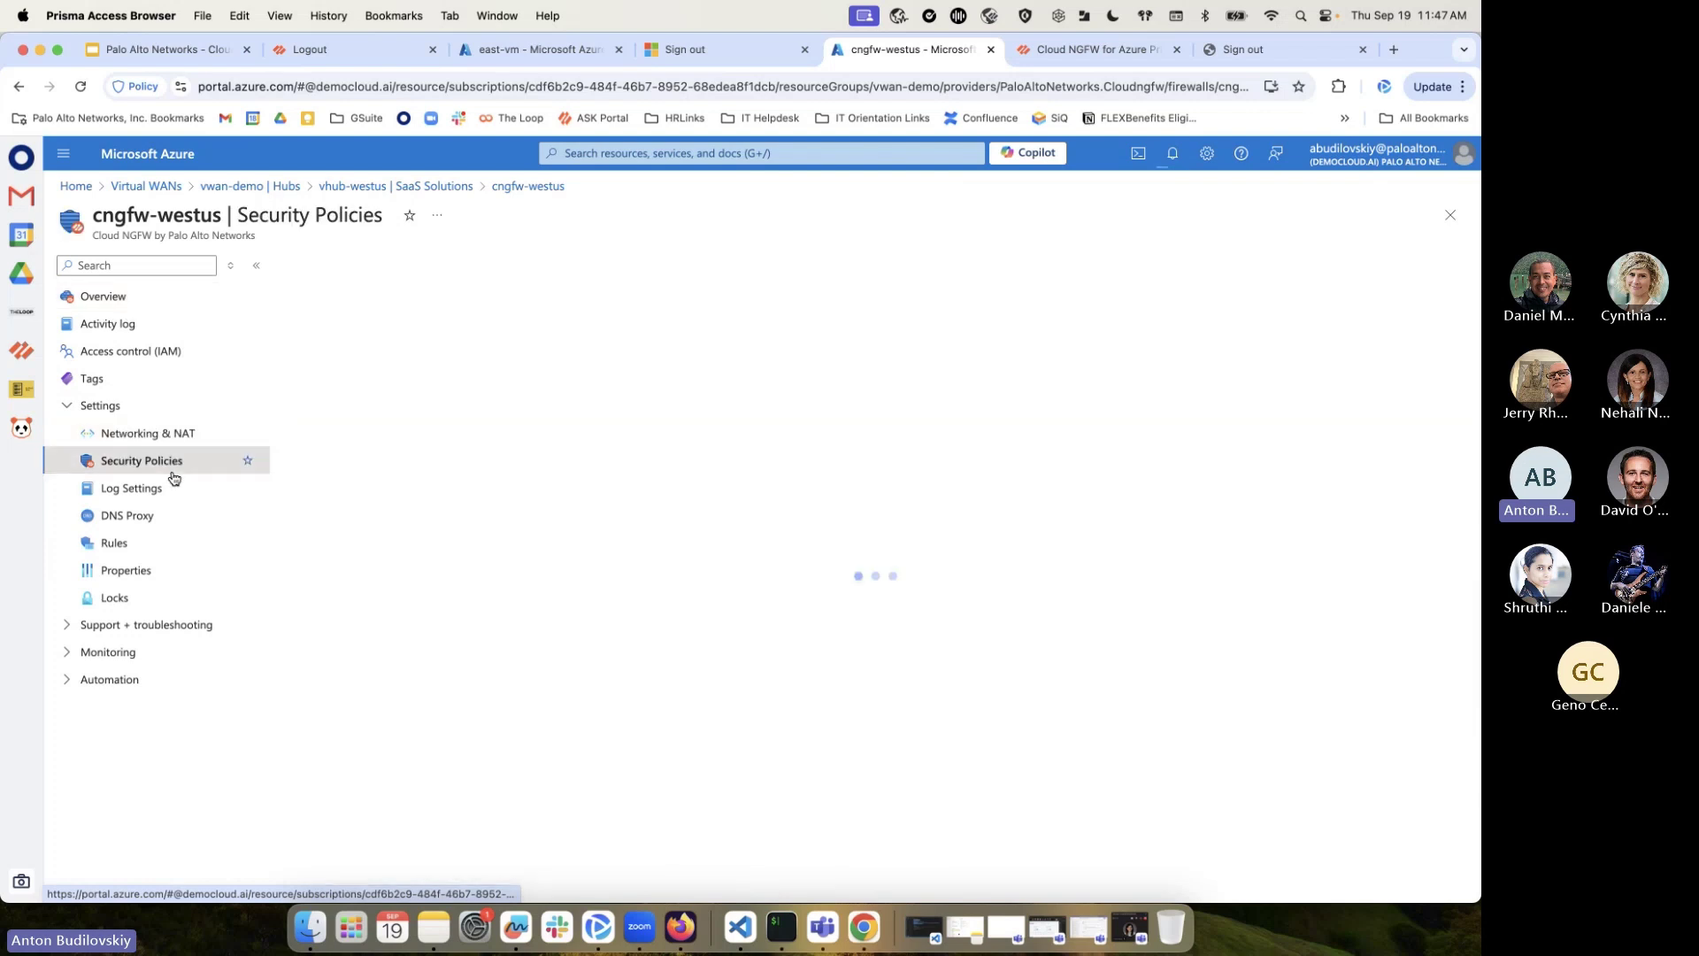
{"action": "left_click_drag", "start_coordinate": [560, 439], "coordinate": [842, 508]}
{"action": "left_click", "coordinate": [845, 511]}
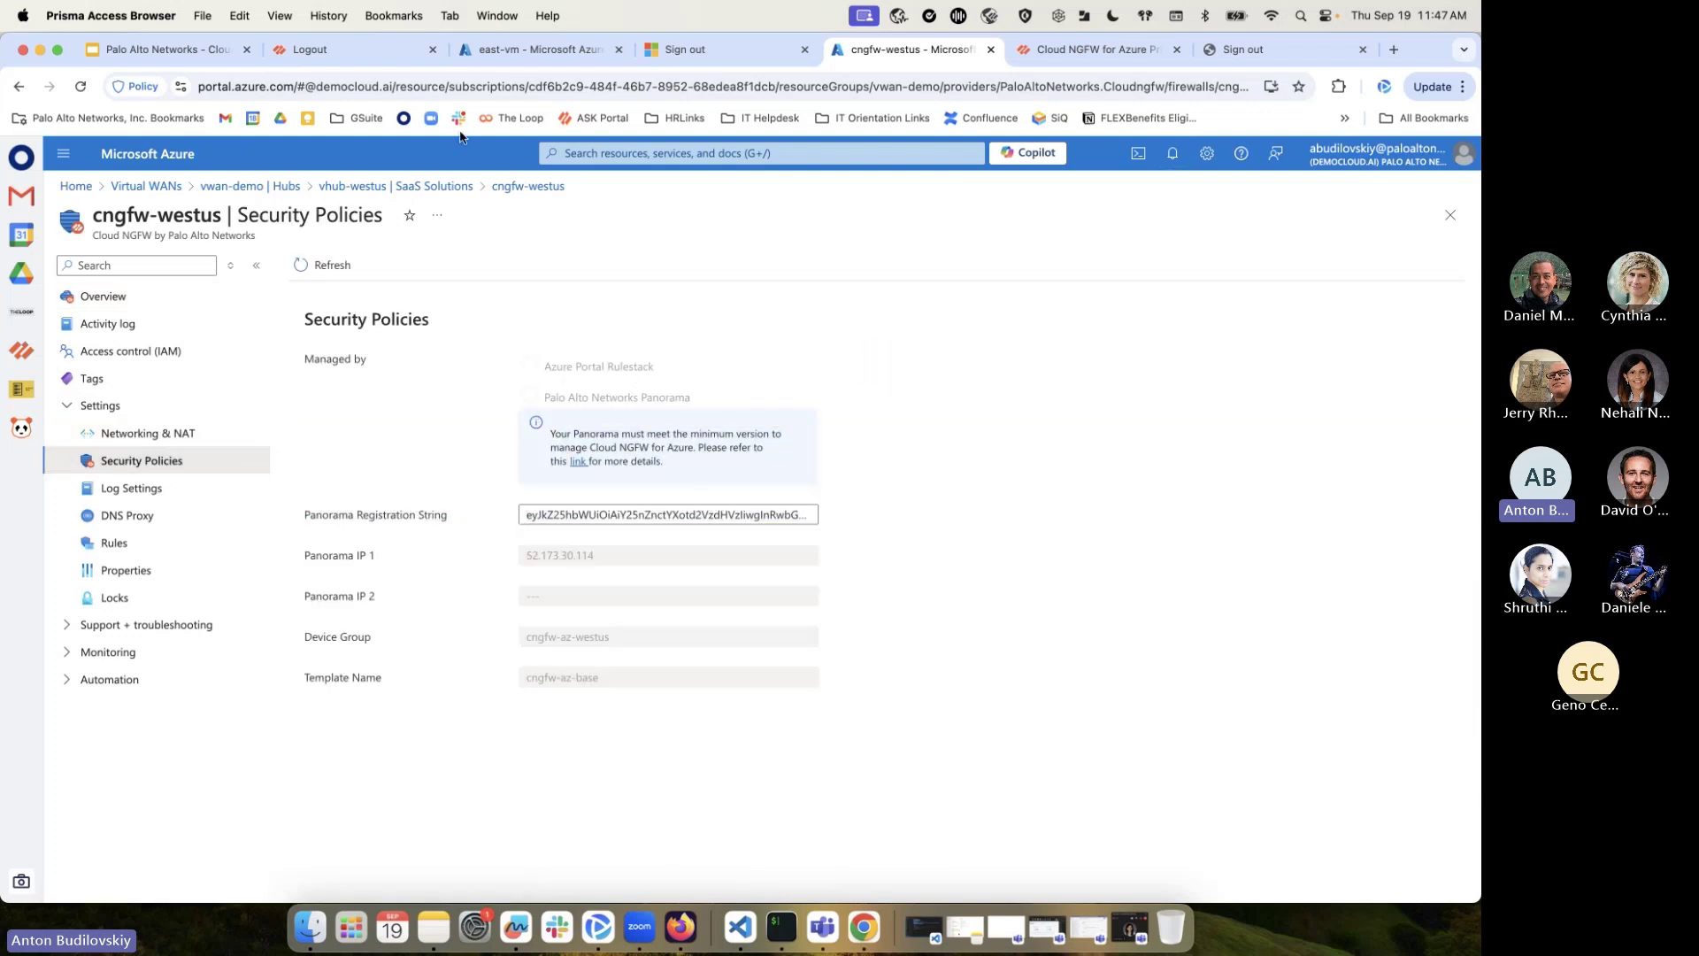
{"action": "left_click", "coordinate": [352, 50]}
Sign in to Panorama as admin, dismiss both warnings, and show the Managed Devices Summary
{"action": "left_click", "coordinate": [748, 409]}
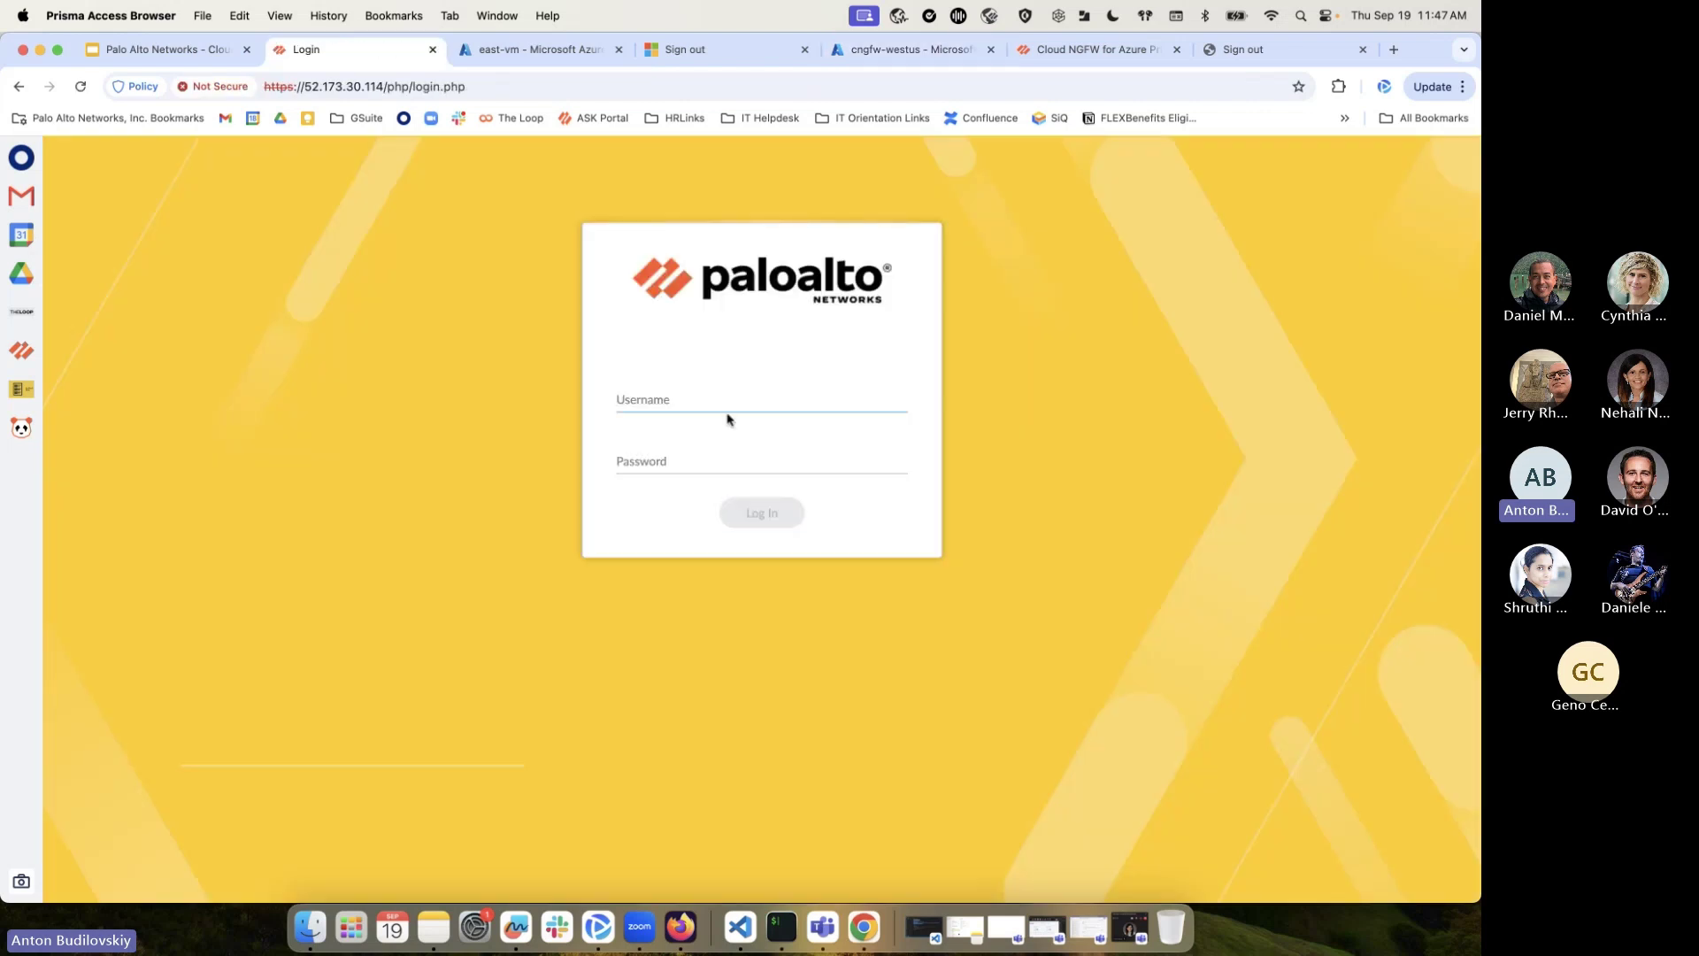
{"action": "type", "text": "admin"}
{"action": "left_click", "coordinate": [765, 510]}
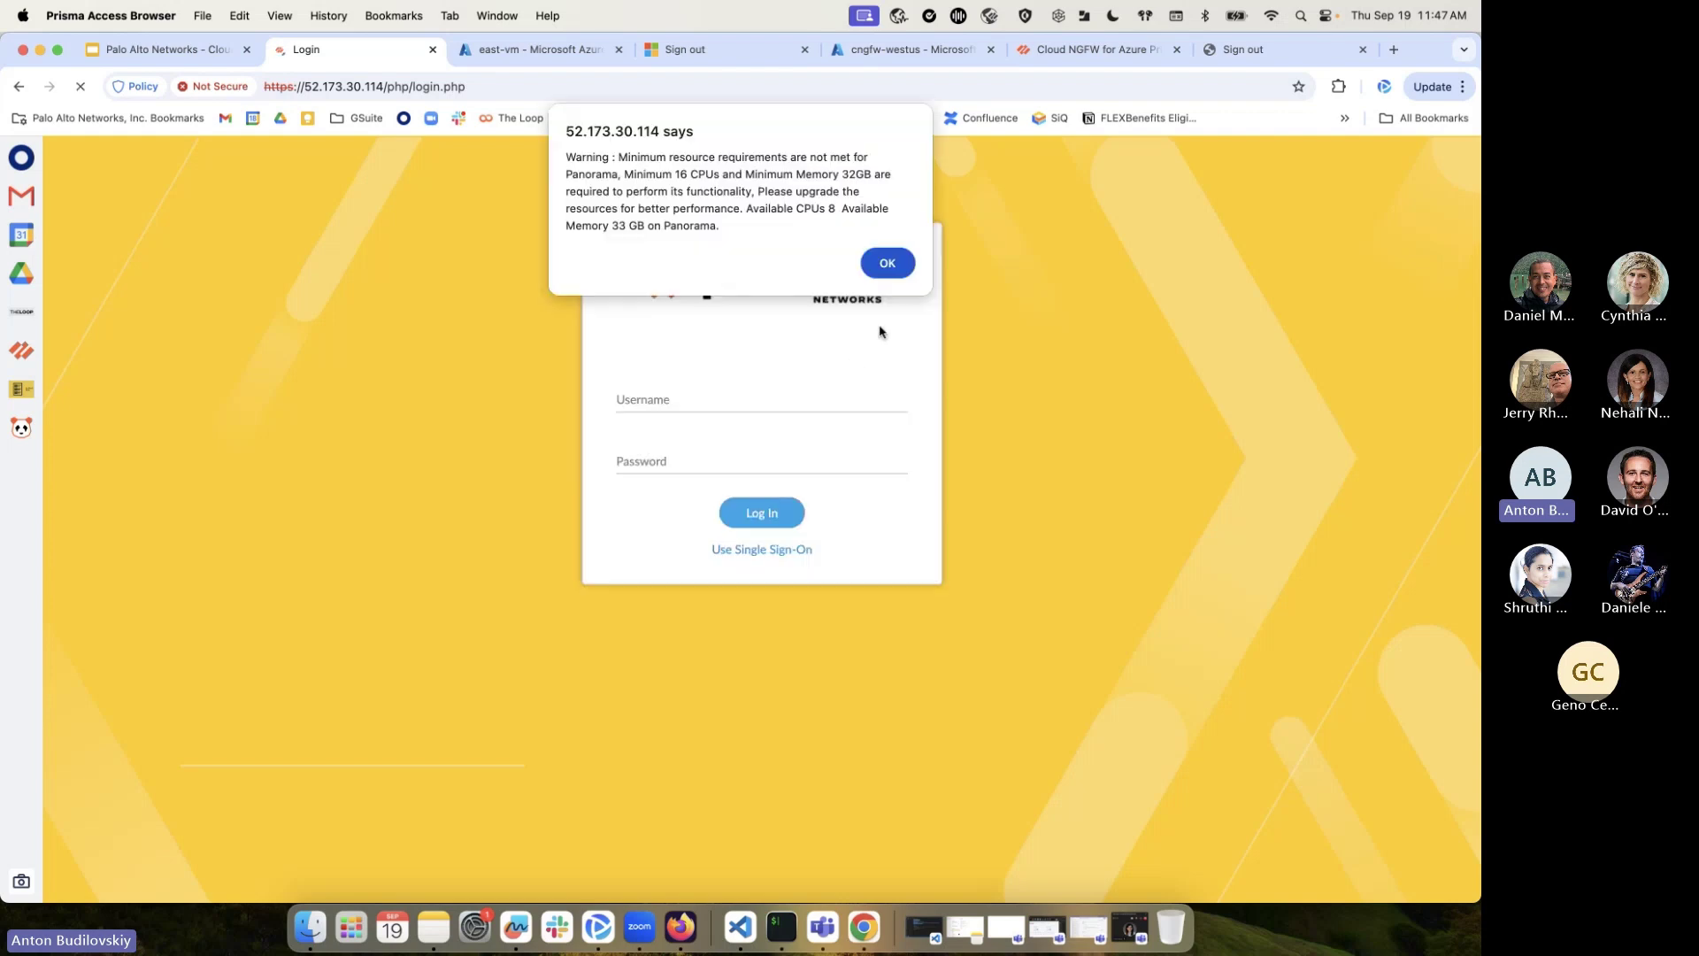
{"action": "left_click", "coordinate": [884, 264]}
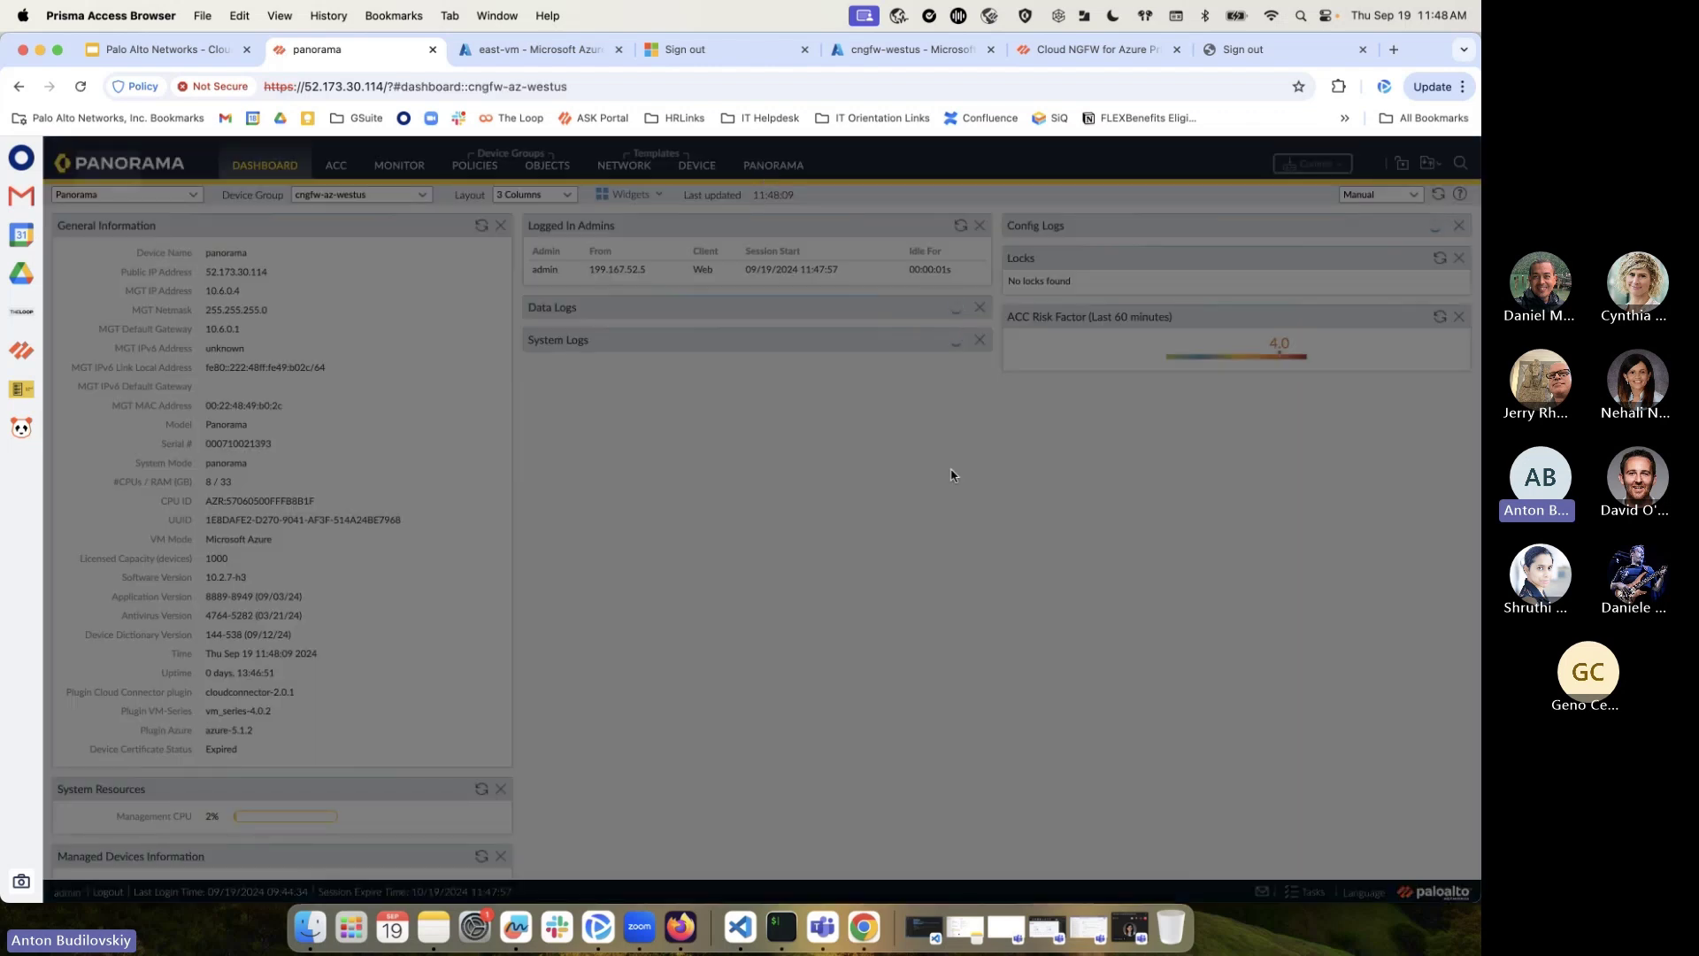
{"action": "left_click", "coordinate": [1062, 713]}
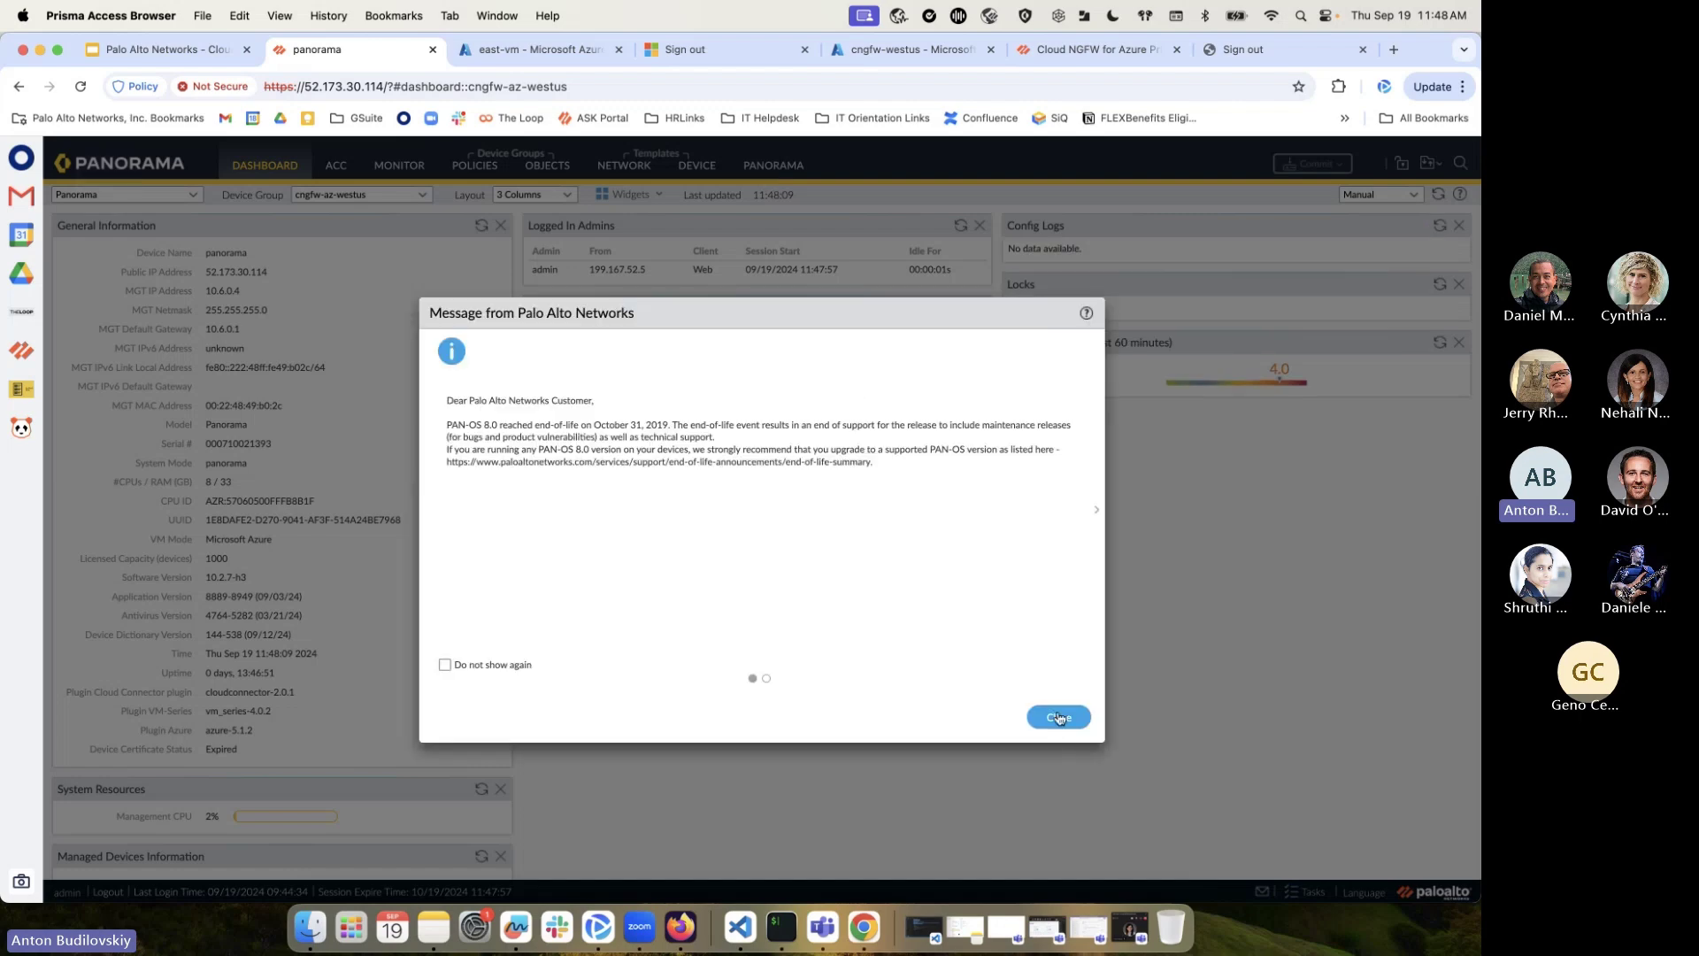
{"action": "left_click", "coordinate": [768, 167]}
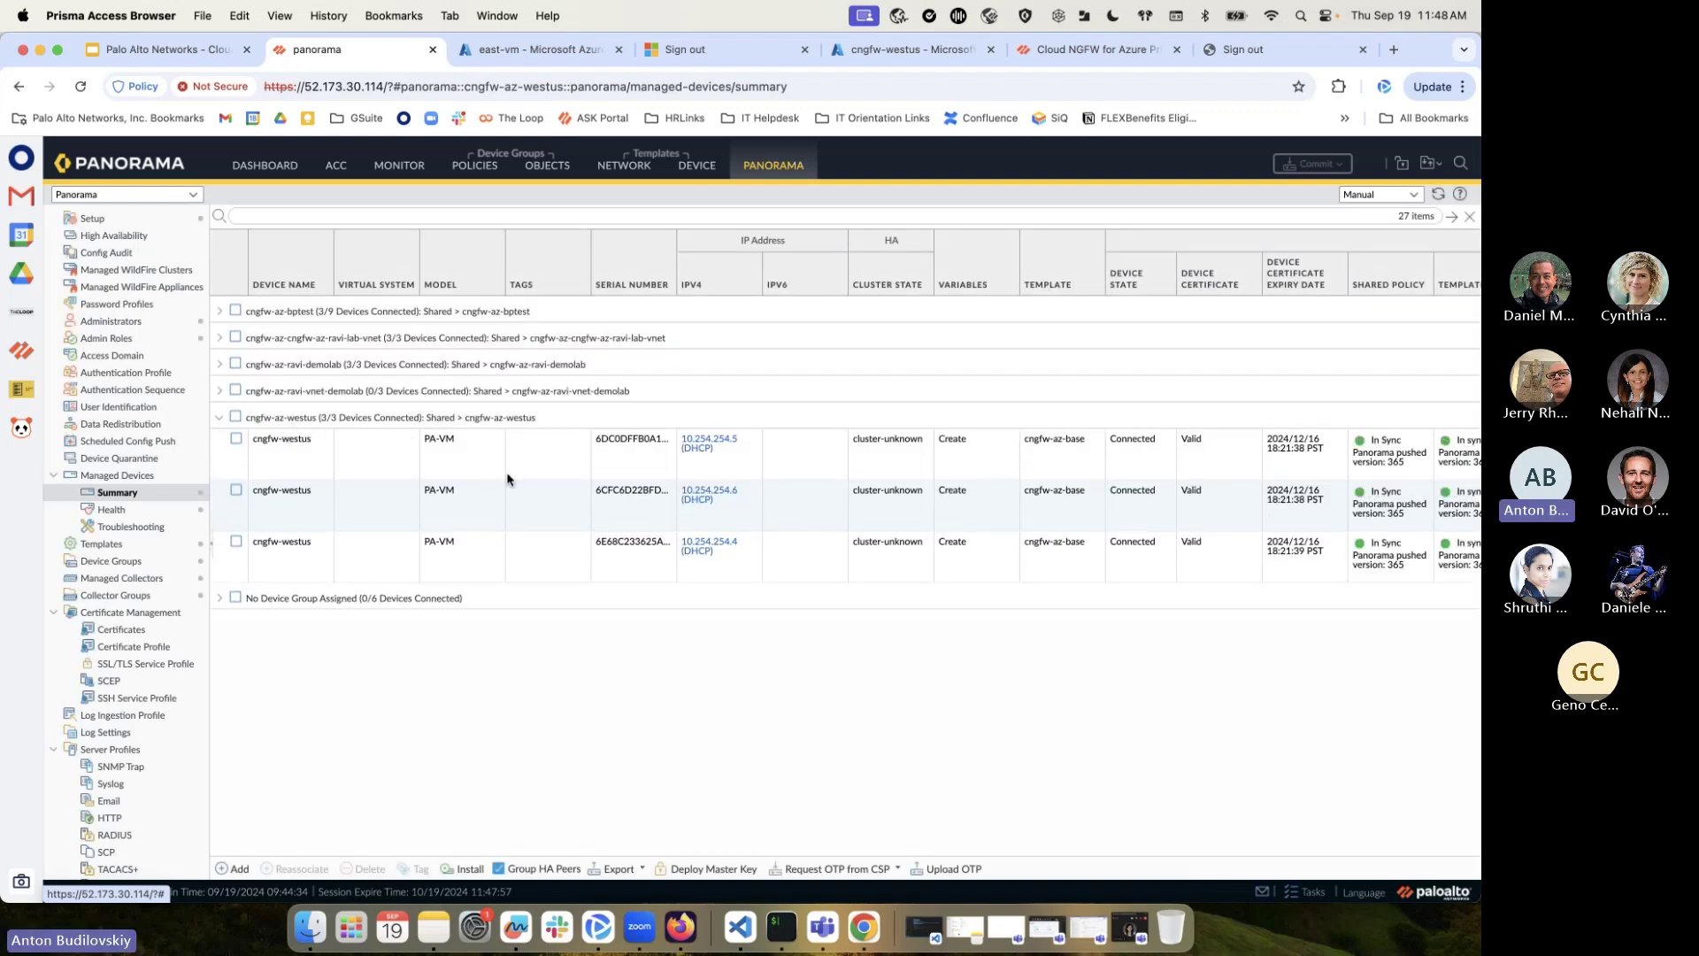
Select each of the three cngfw-westus firewalls in the summary in turn
{"action": "left_click", "coordinate": [427, 493]}
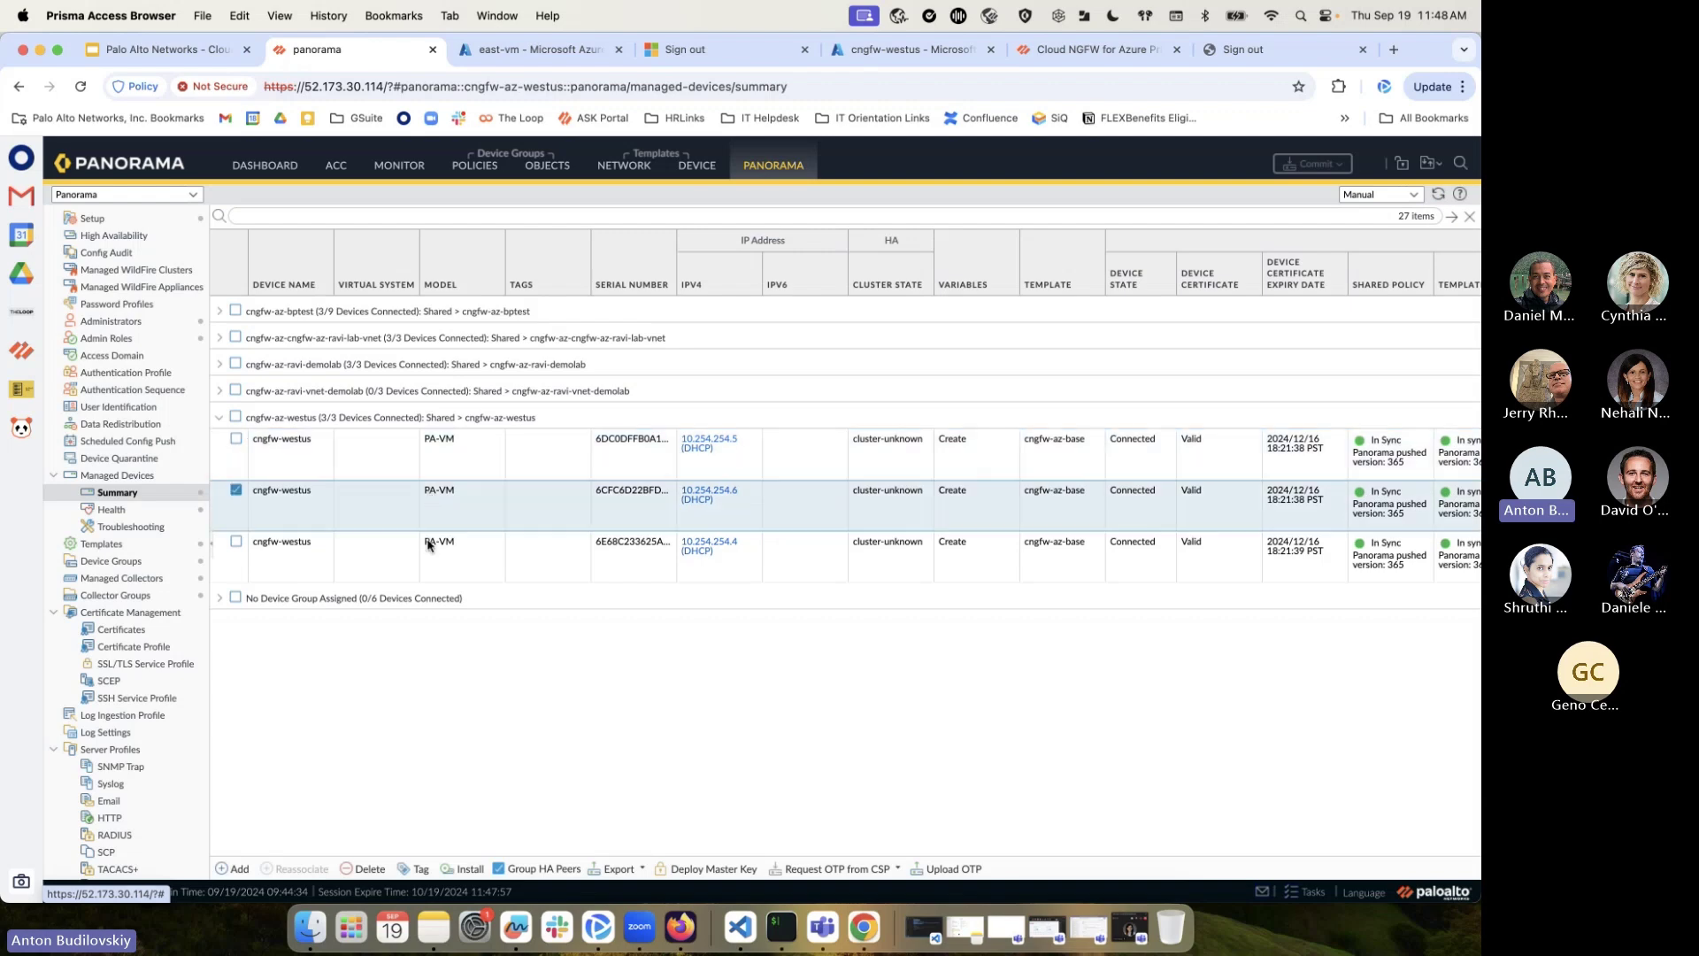
{"action": "left_click", "coordinate": [433, 454]}
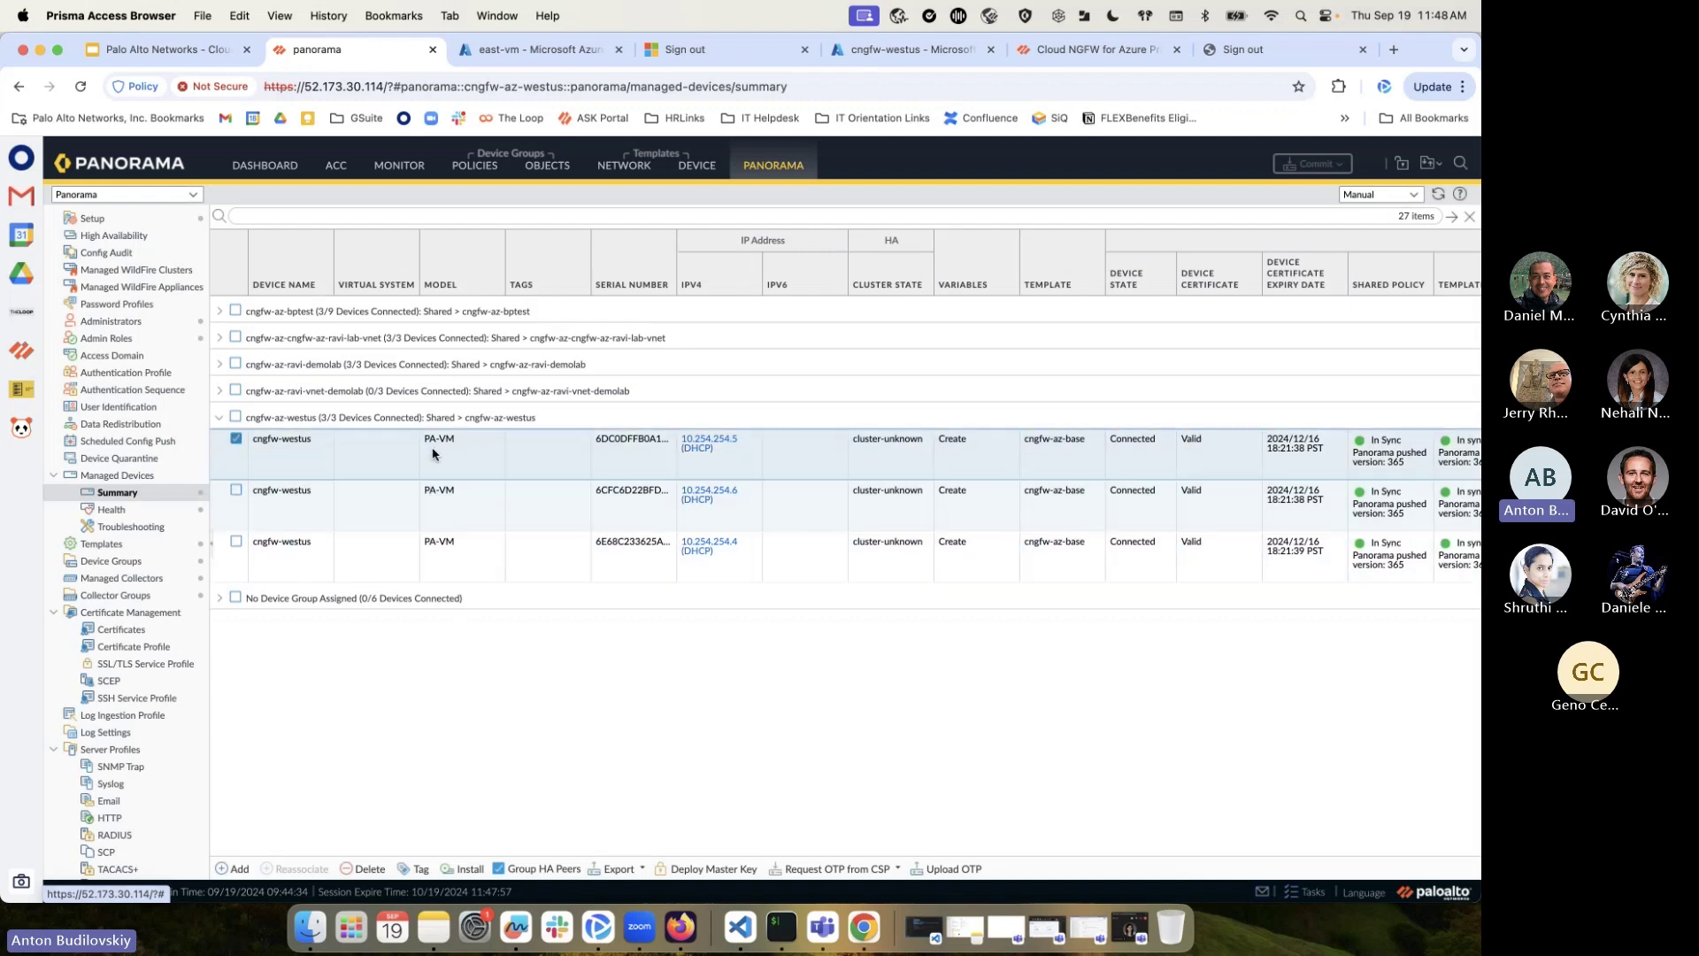
{"action": "left_click", "coordinate": [425, 519]}
{"action": "left_click", "coordinate": [424, 554]}
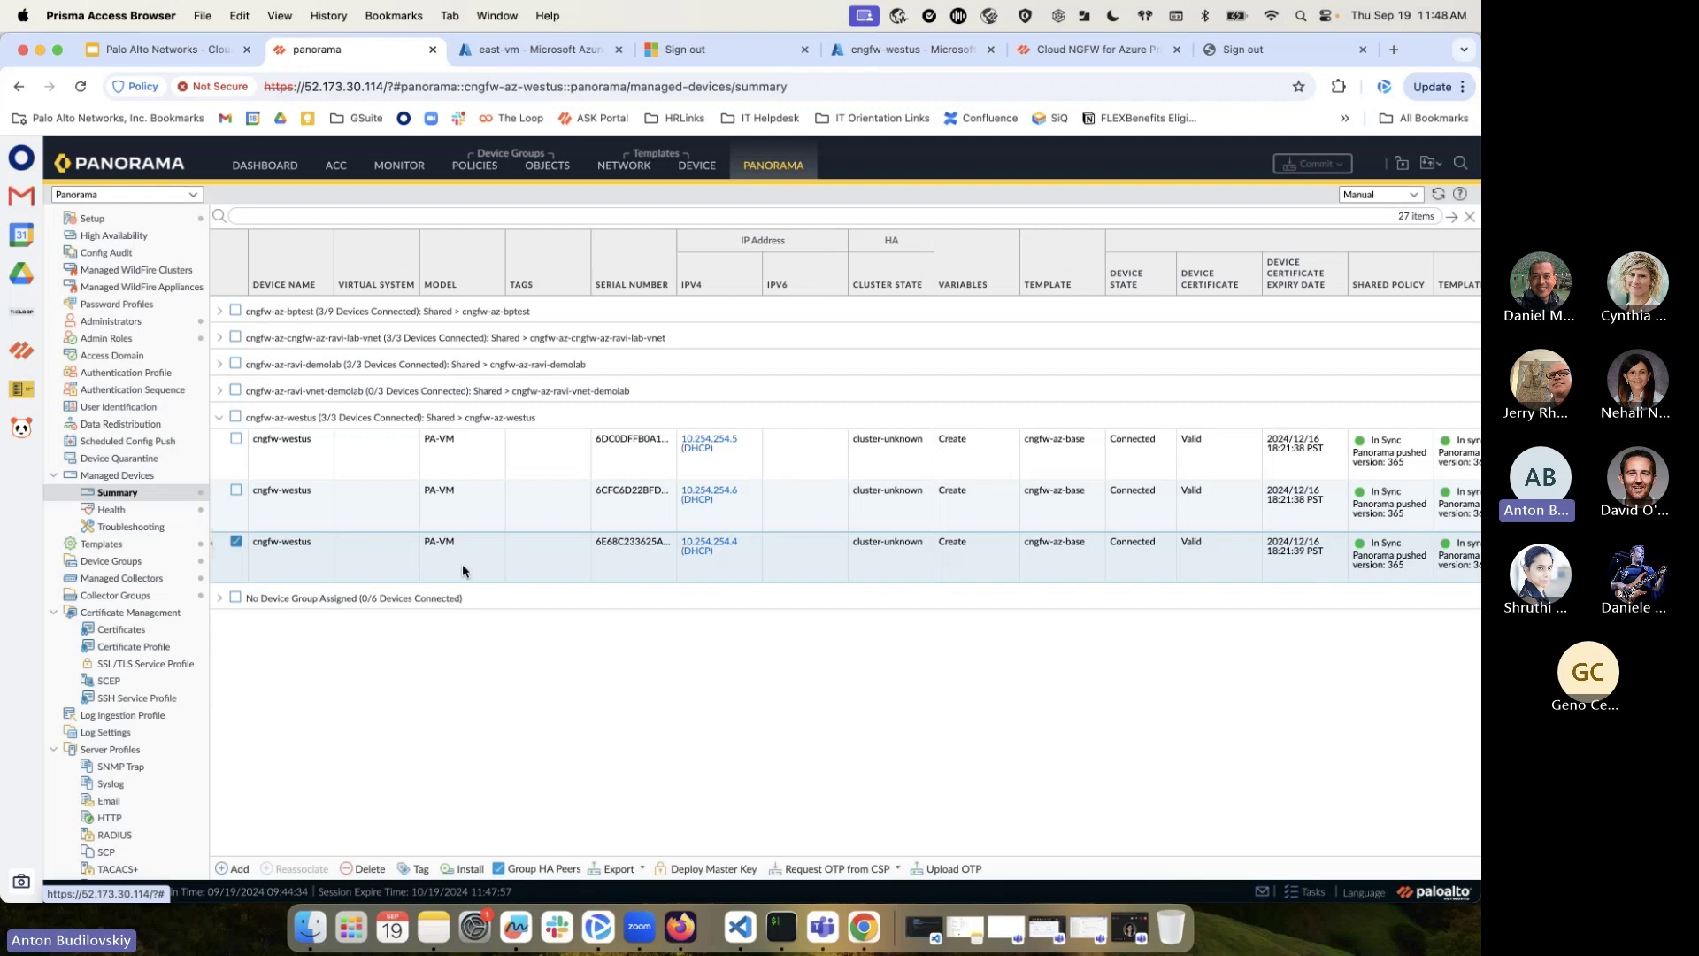
{"action": "left_click", "coordinate": [459, 455]}
{"action": "left_click", "coordinate": [462, 558]}
{"action": "left_click", "coordinate": [910, 484]}
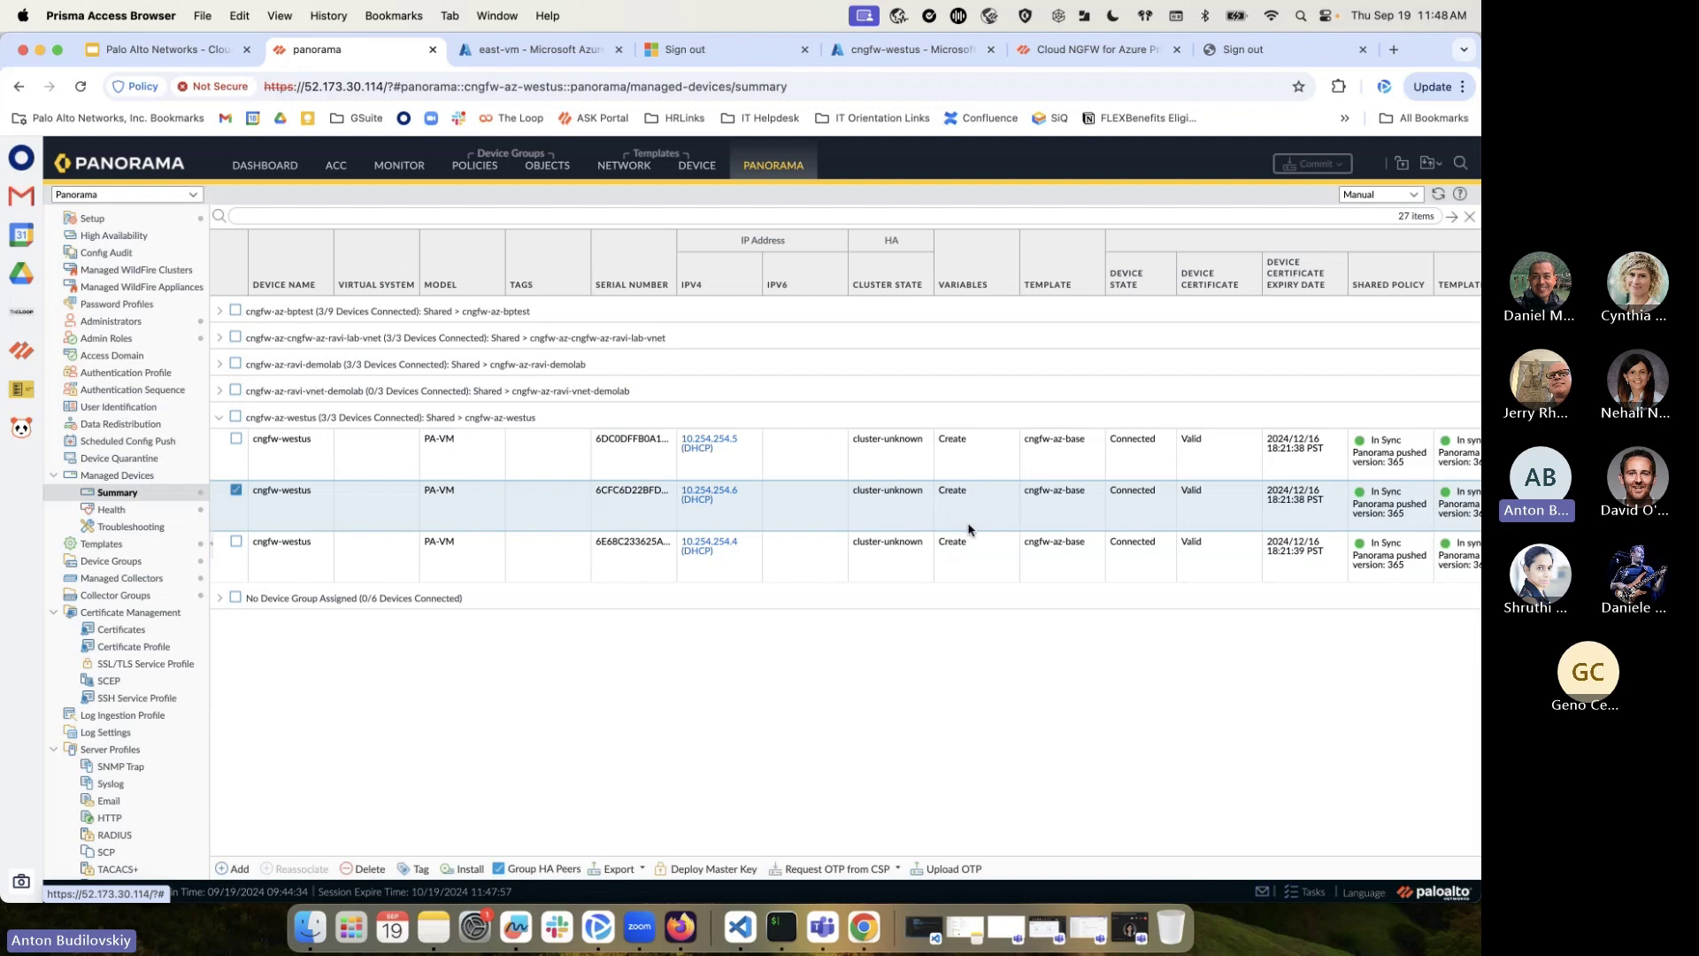
{"action": "left_click", "coordinate": [1128, 543]}
{"action": "left_click", "coordinate": [1132, 502]}
{"action": "left_click", "coordinate": [1122, 460]}
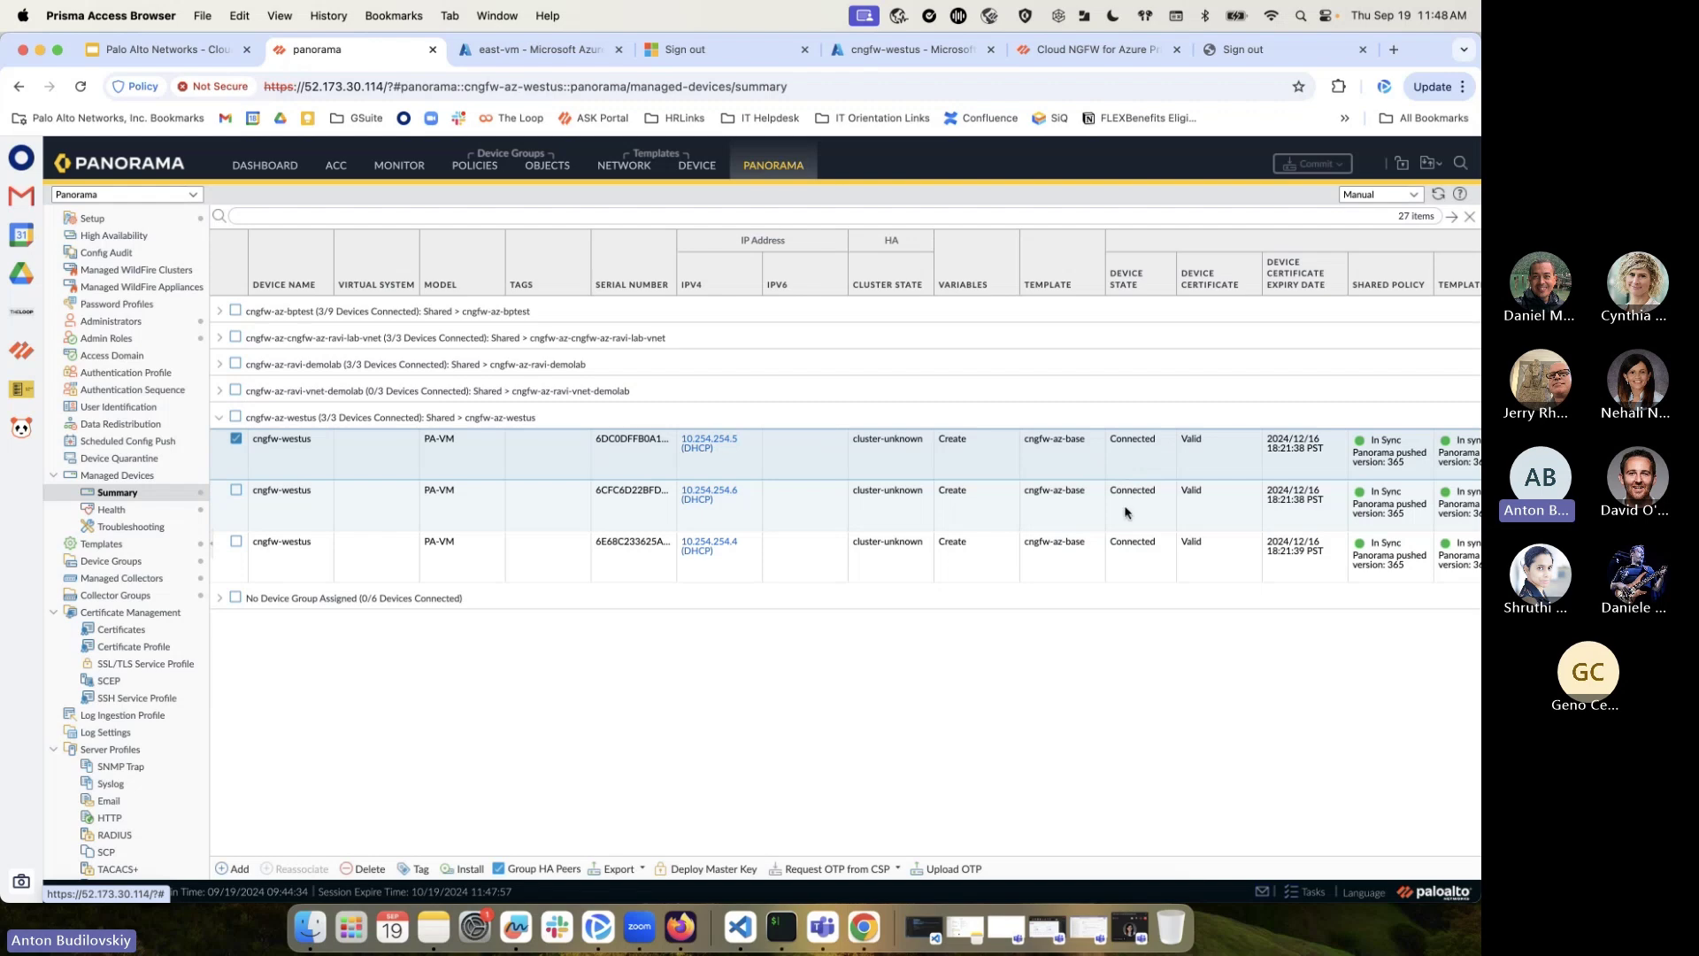
{"action": "left_click", "coordinate": [1130, 553]}
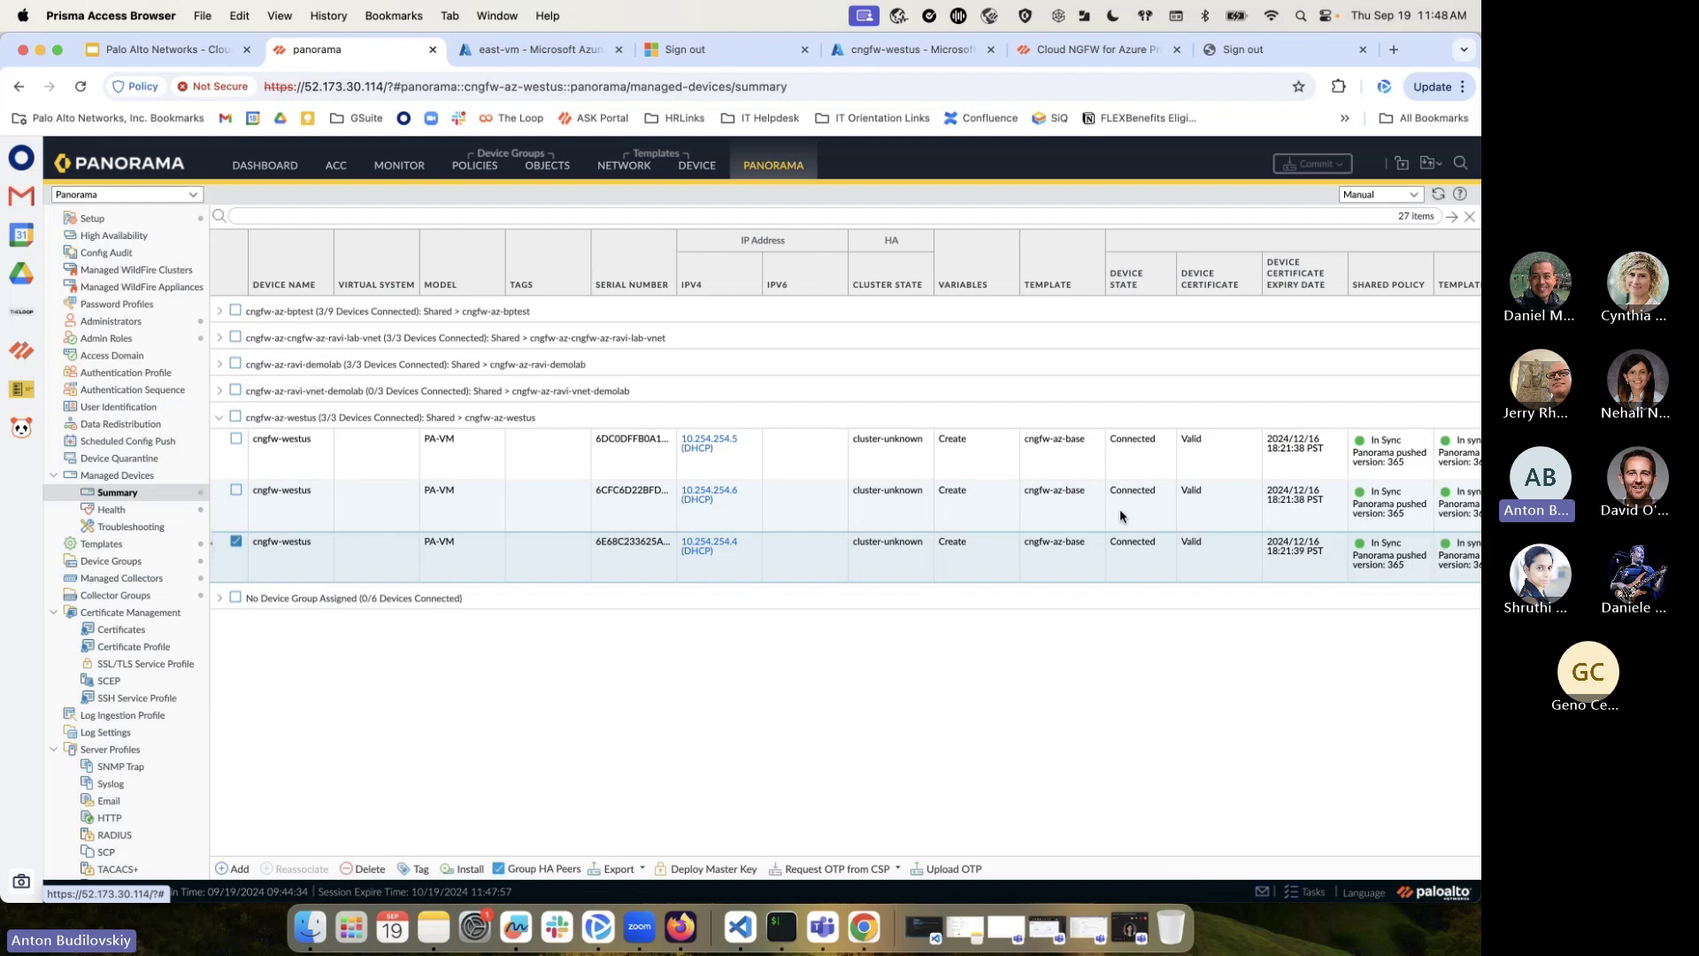
Compare the firewalls' details across columns, then show cngfw-az-westus security pre-rules
{"action": "left_click", "coordinate": [1119, 507]}
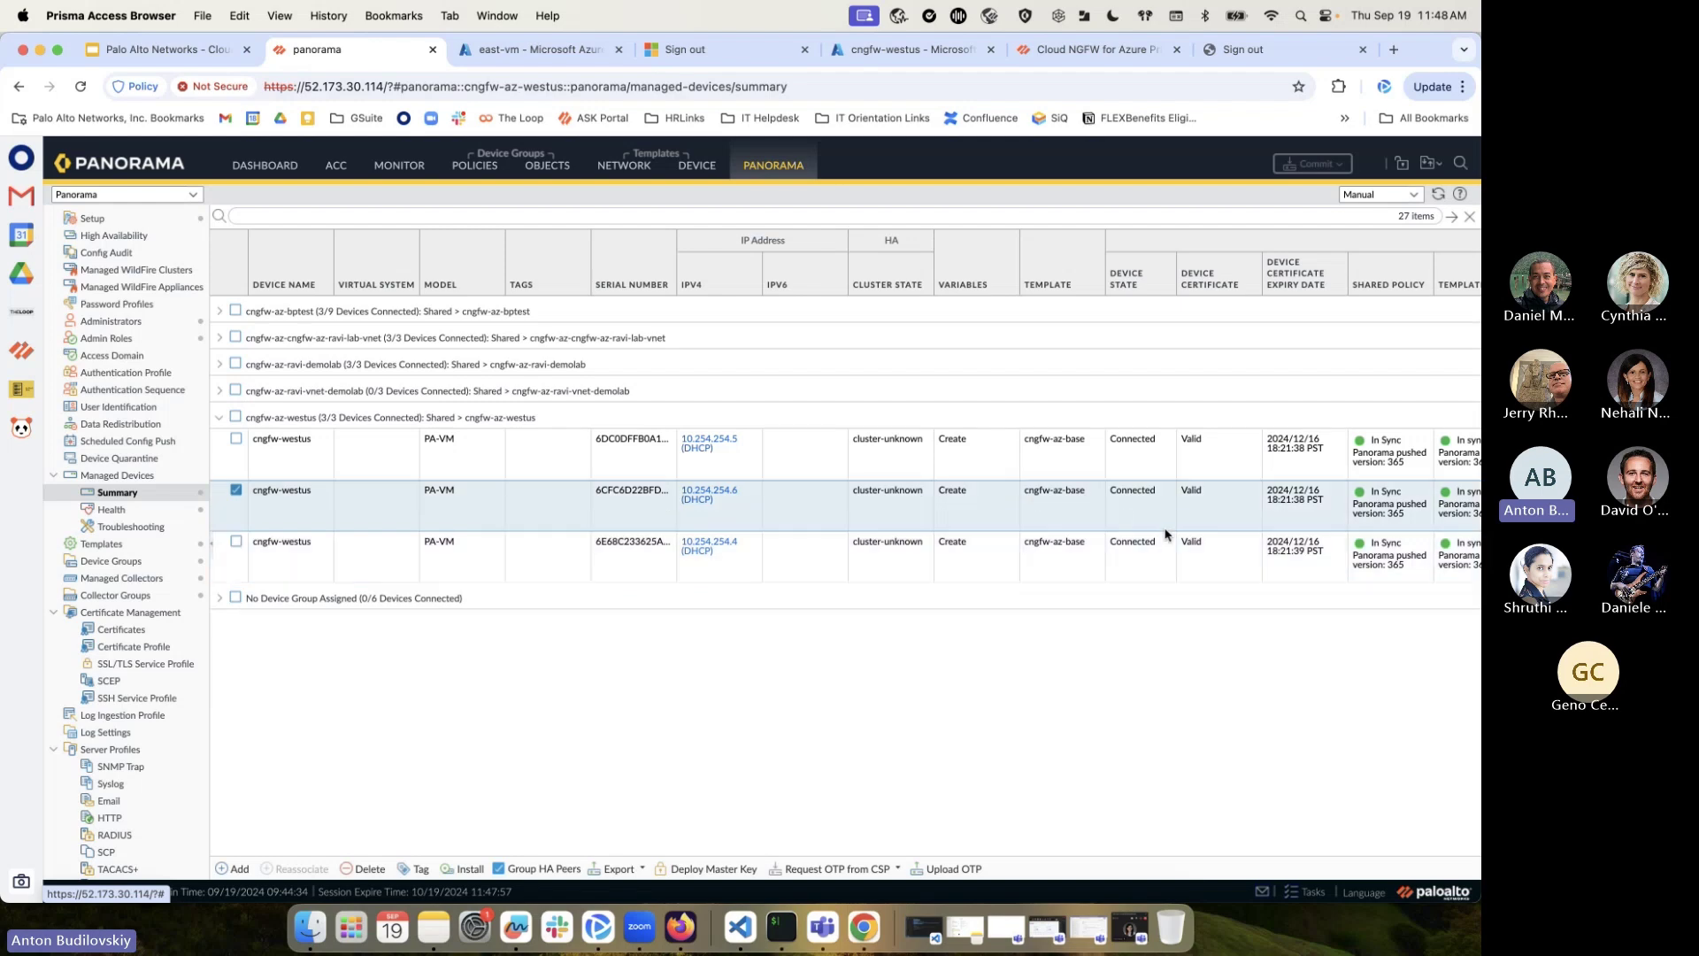
{"action": "scroll", "coordinate": [1215, 460], "scroll_direction": "right", "scroll_amount": 3}
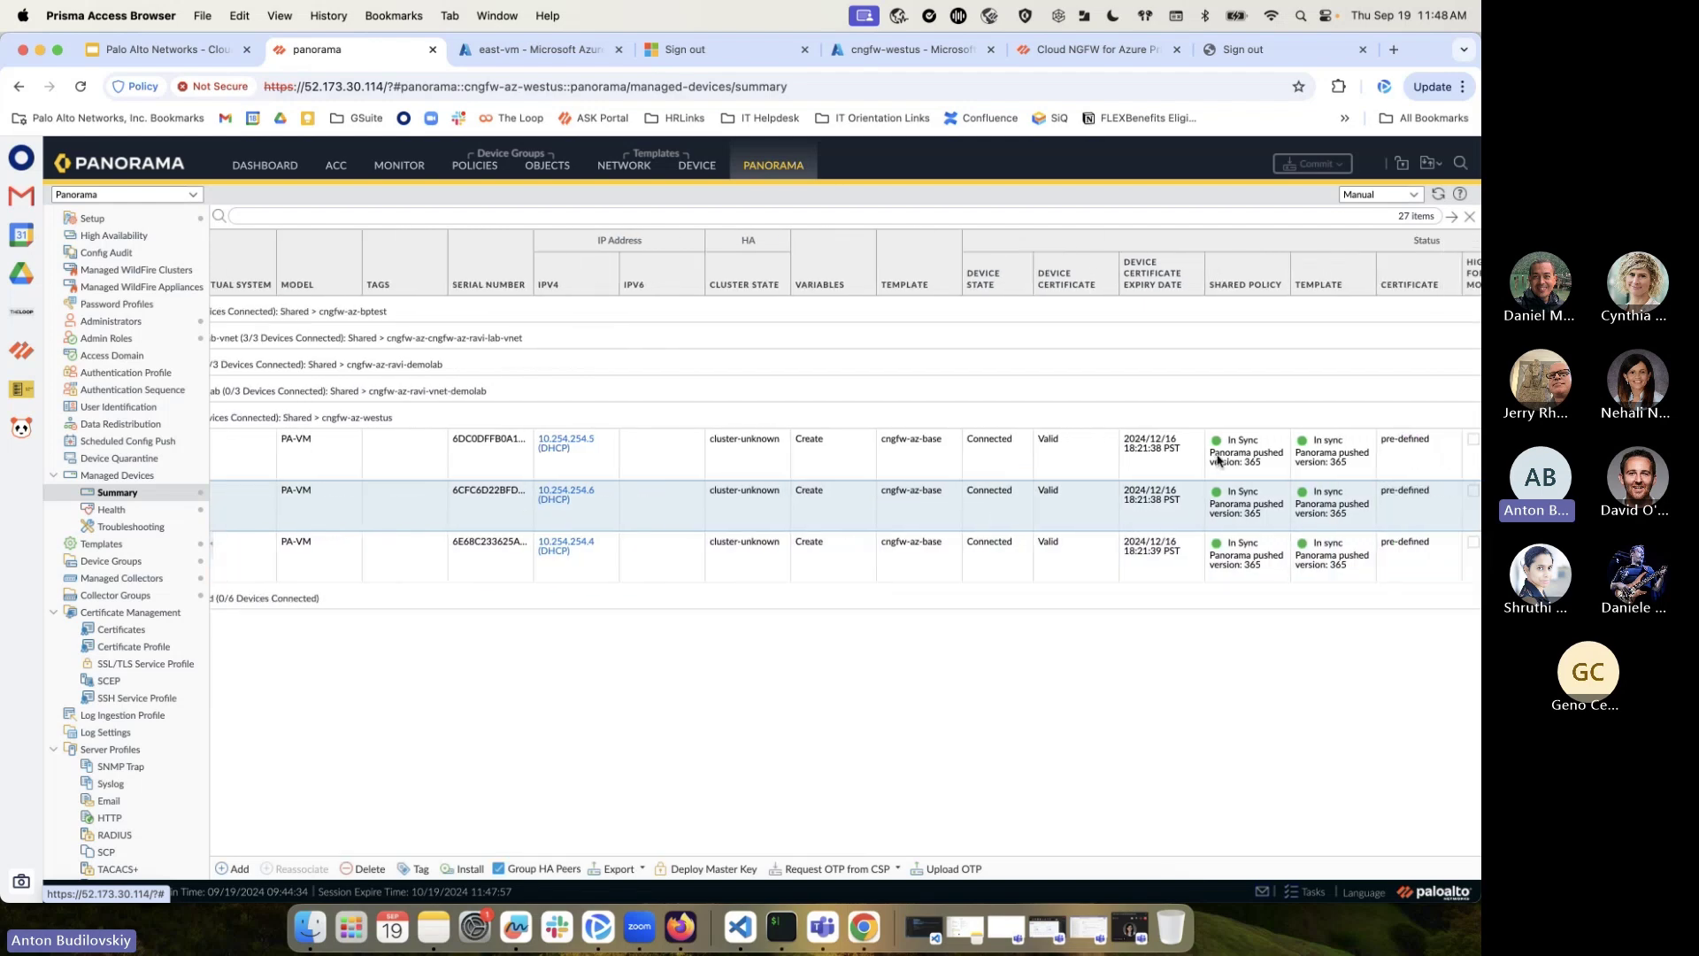
{"action": "left_click", "coordinate": [997, 470]}
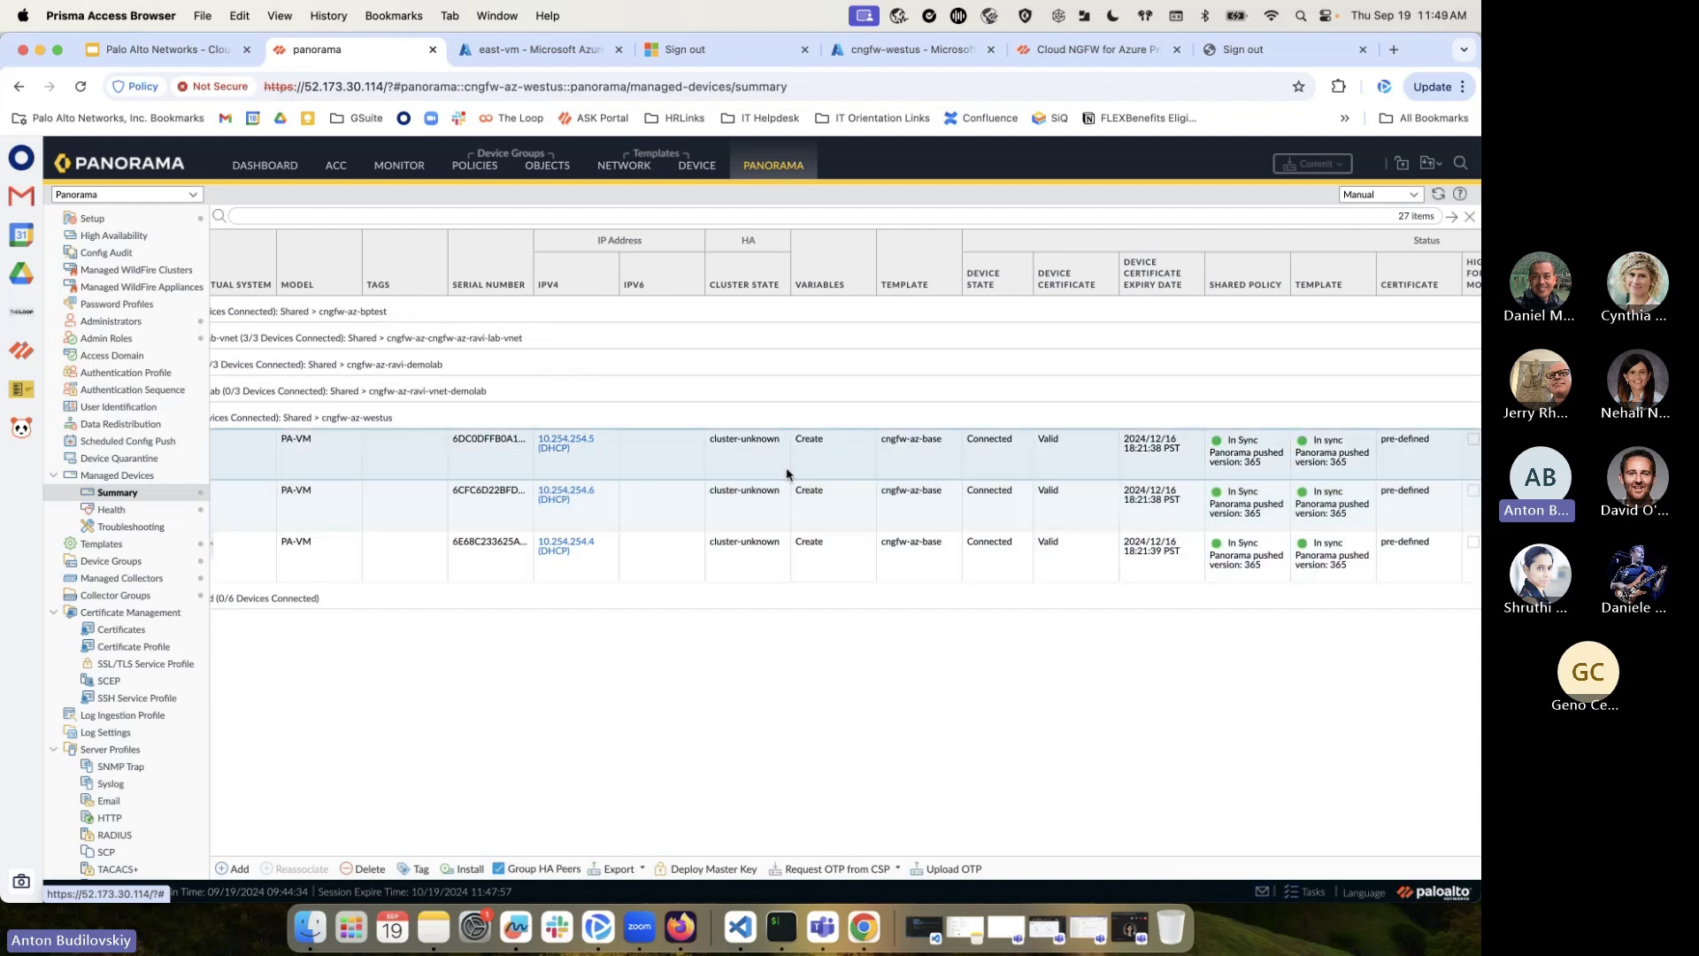
{"action": "scroll", "coordinate": [788, 489], "scroll_direction": "left", "scroll_amount": 2}
{"action": "scroll", "coordinate": [788, 490], "scroll_direction": "left", "scroll_amount": 1}
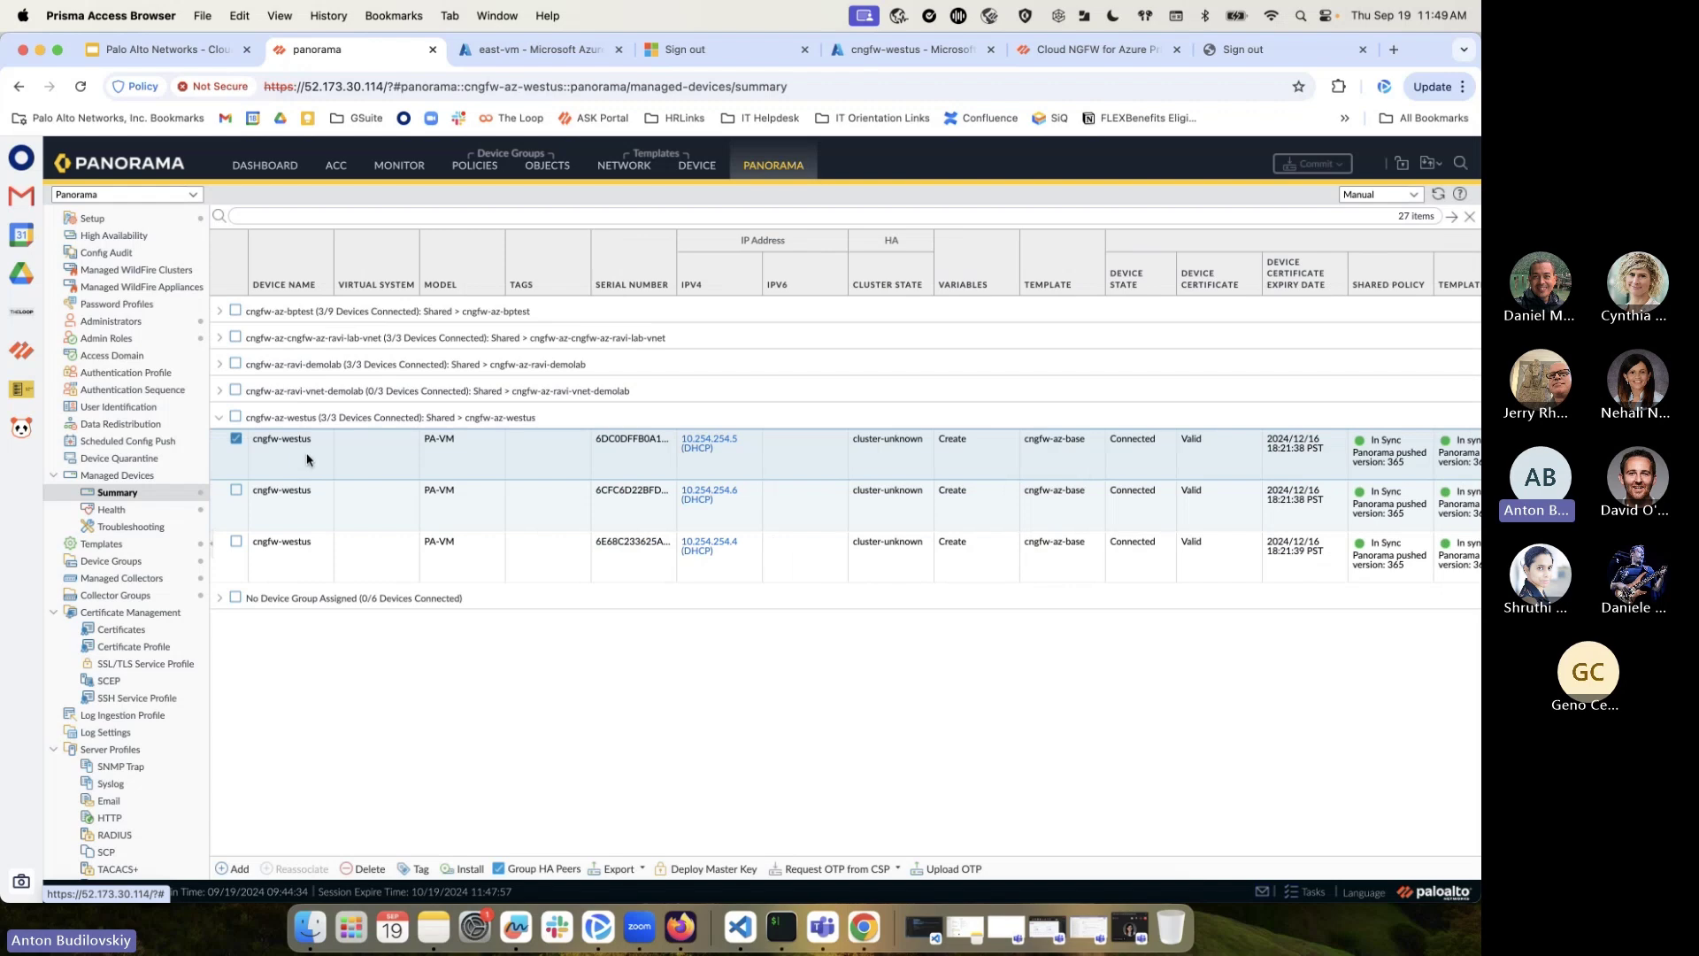
{"action": "left_click", "coordinate": [435, 543]}
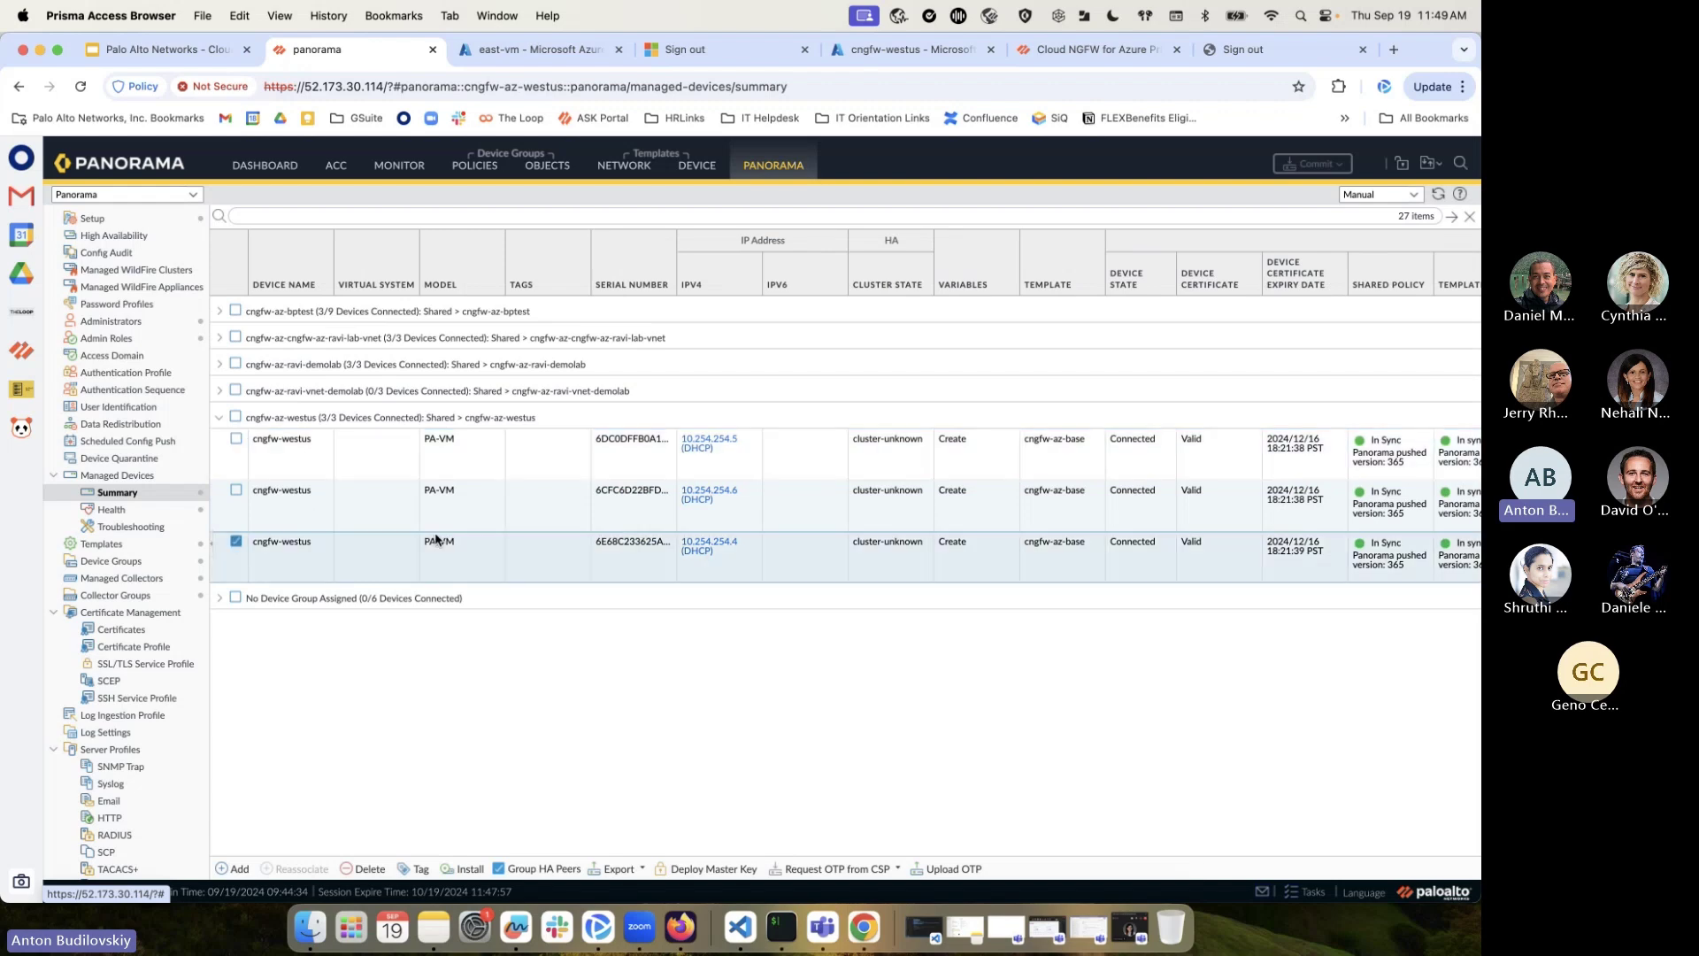
{"action": "scroll", "coordinate": [975, 554], "scroll_direction": "right", "scroll_amount": 5}
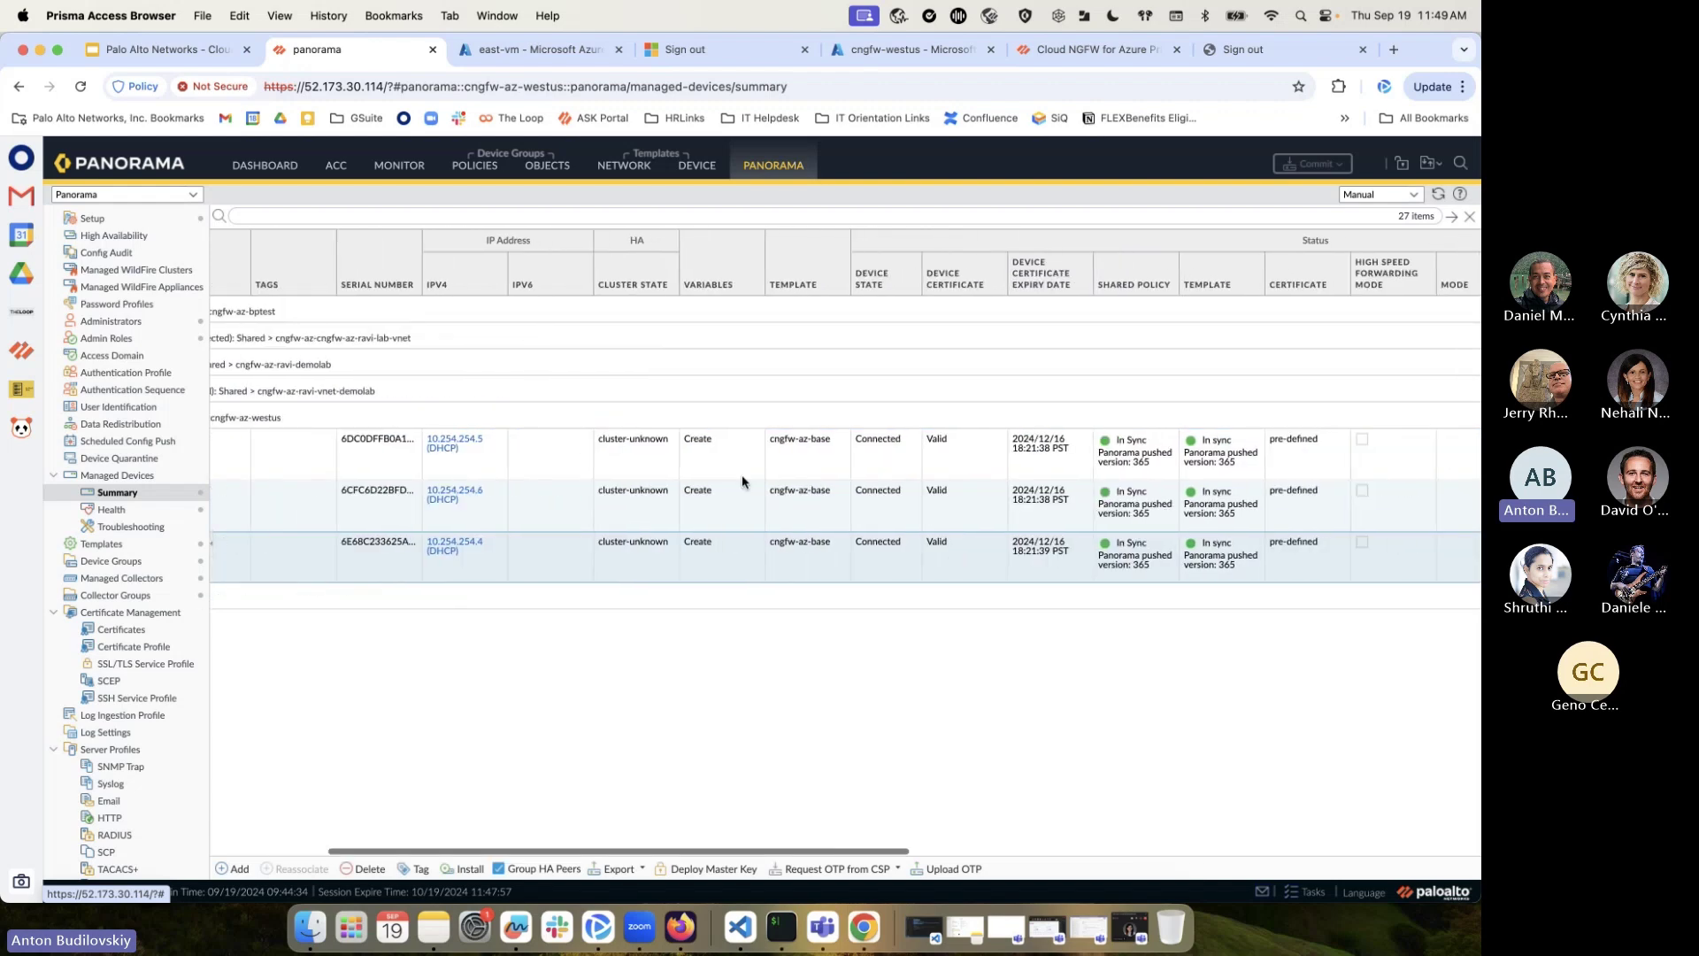
{"action": "left_click", "coordinate": [803, 453]}
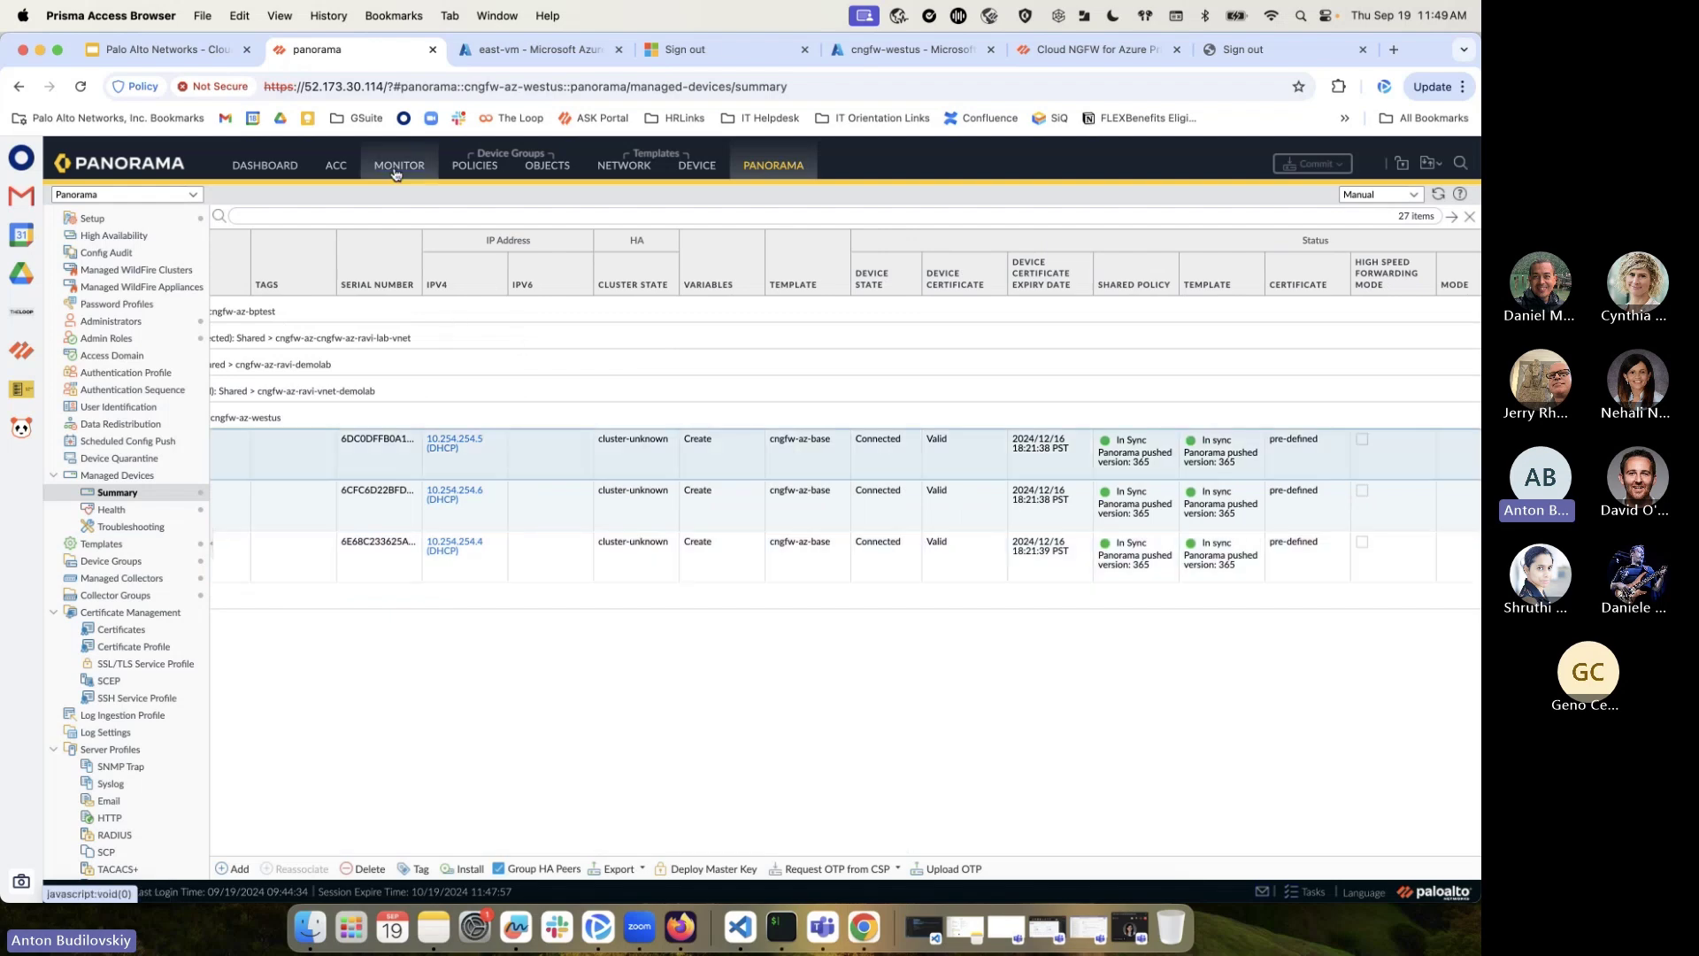
{"action": "left_click", "coordinate": [472, 166]}
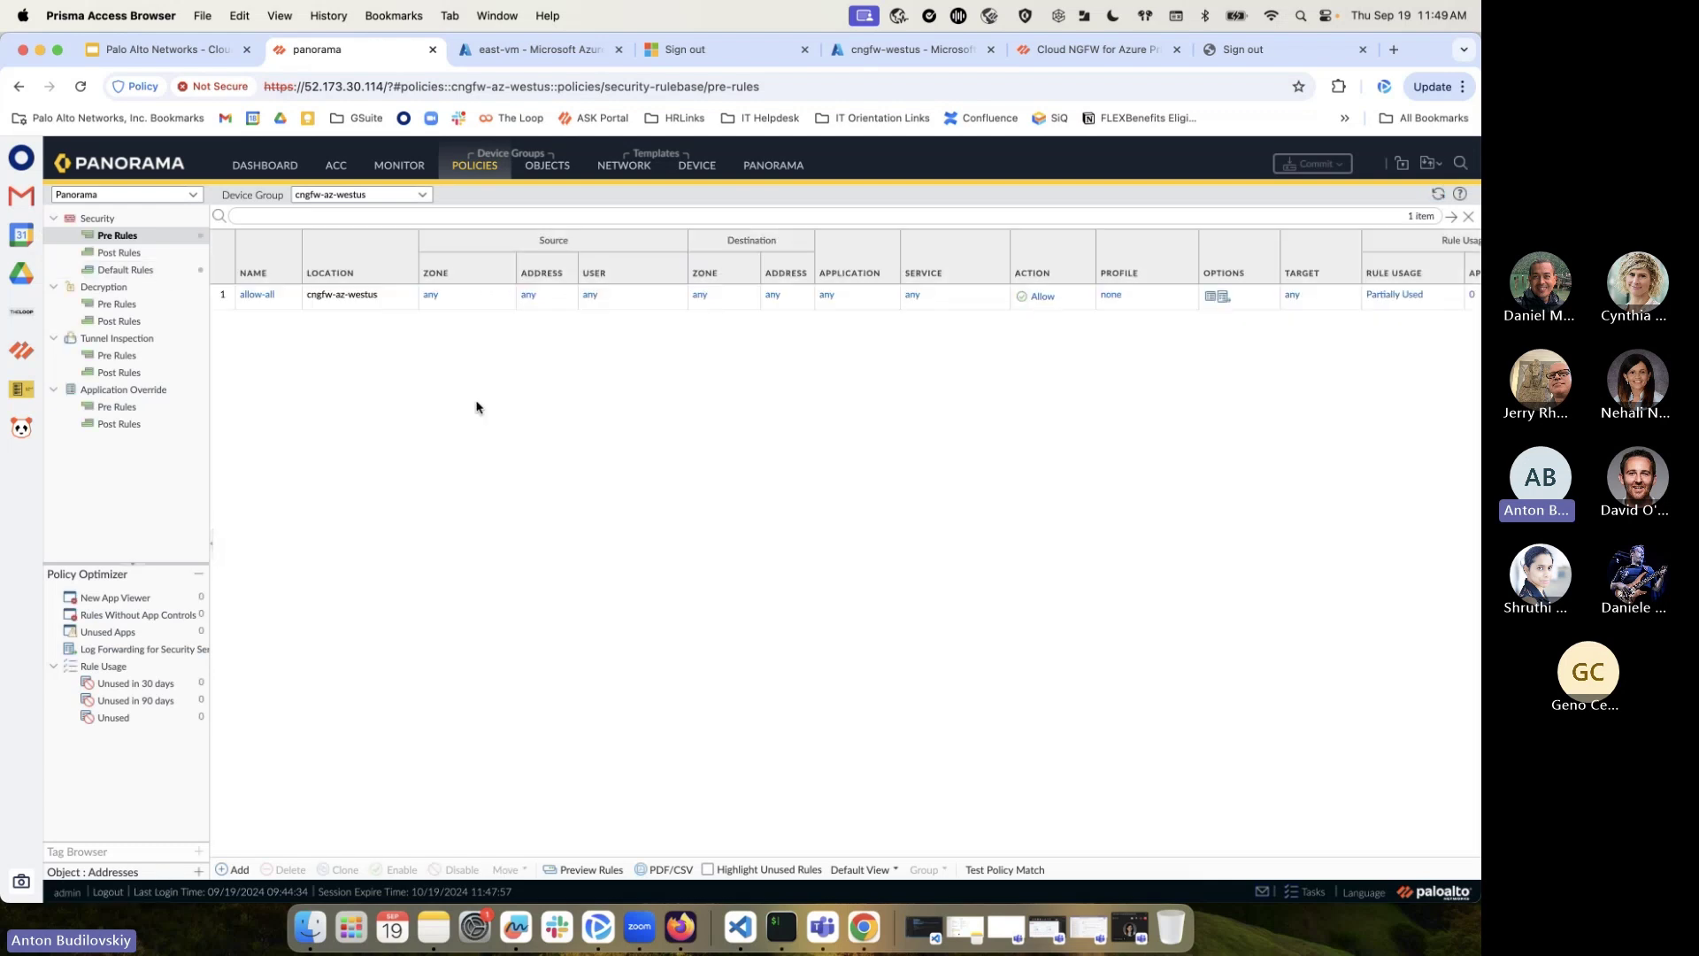
{"action": "left_click", "coordinate": [256, 295]}
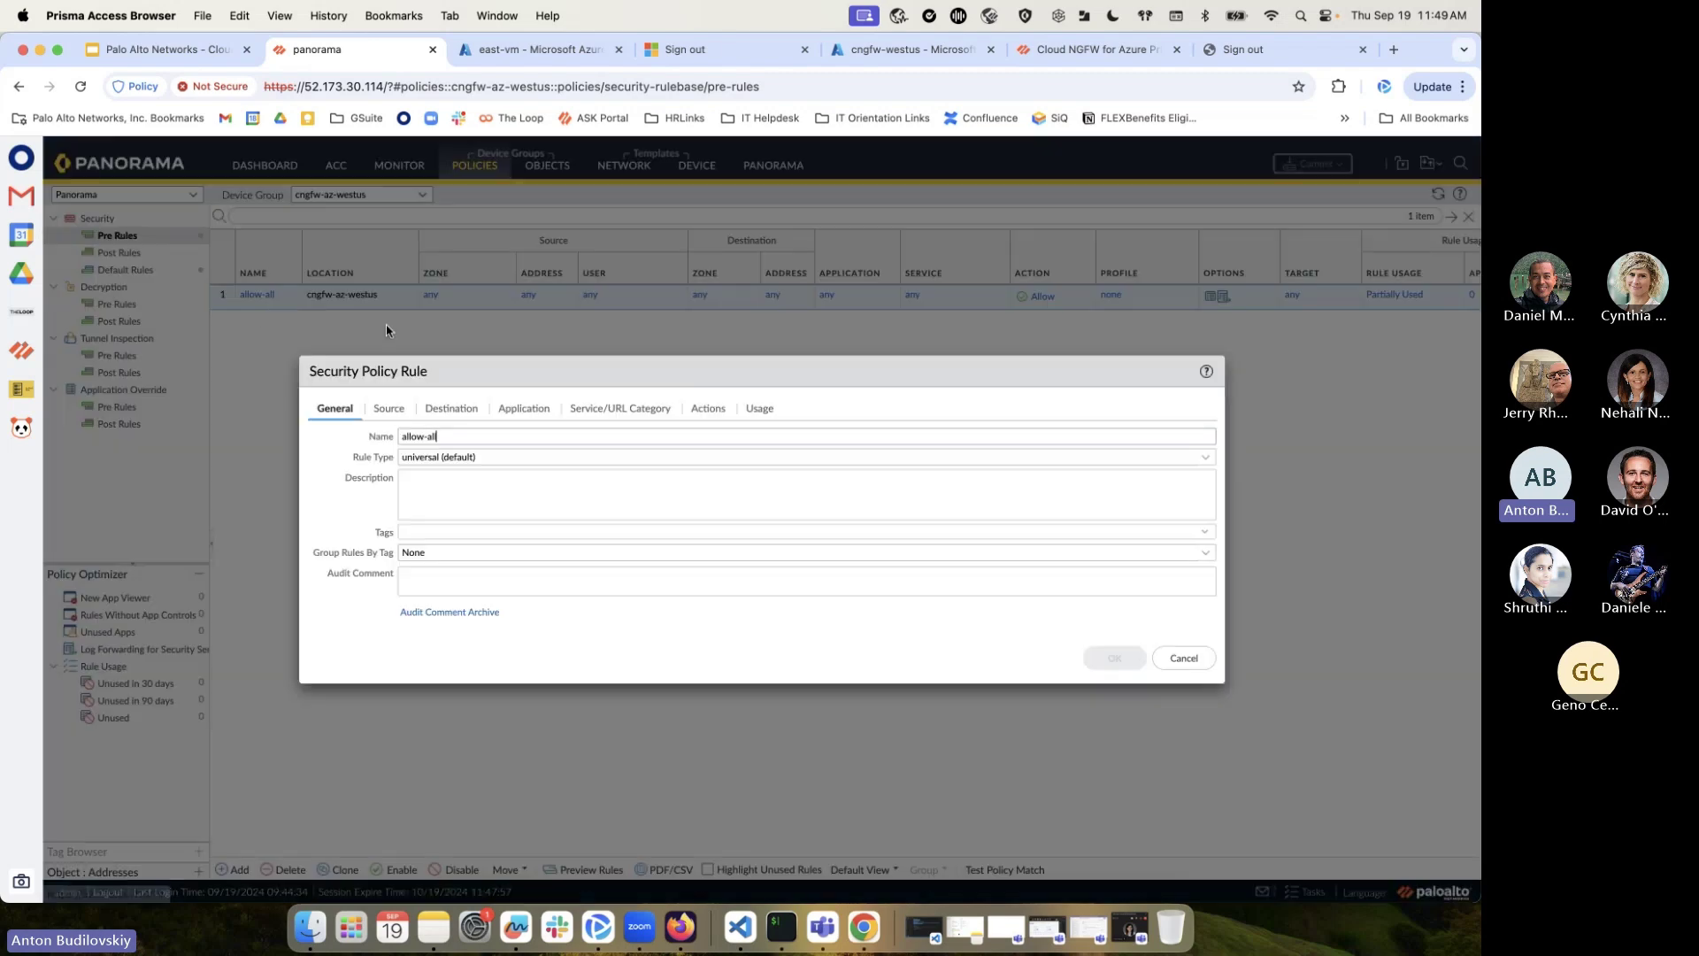
{"action": "left_click", "coordinate": [389, 408]}
{"action": "left_click", "coordinate": [453, 408]}
{"action": "left_click", "coordinate": [531, 410]}
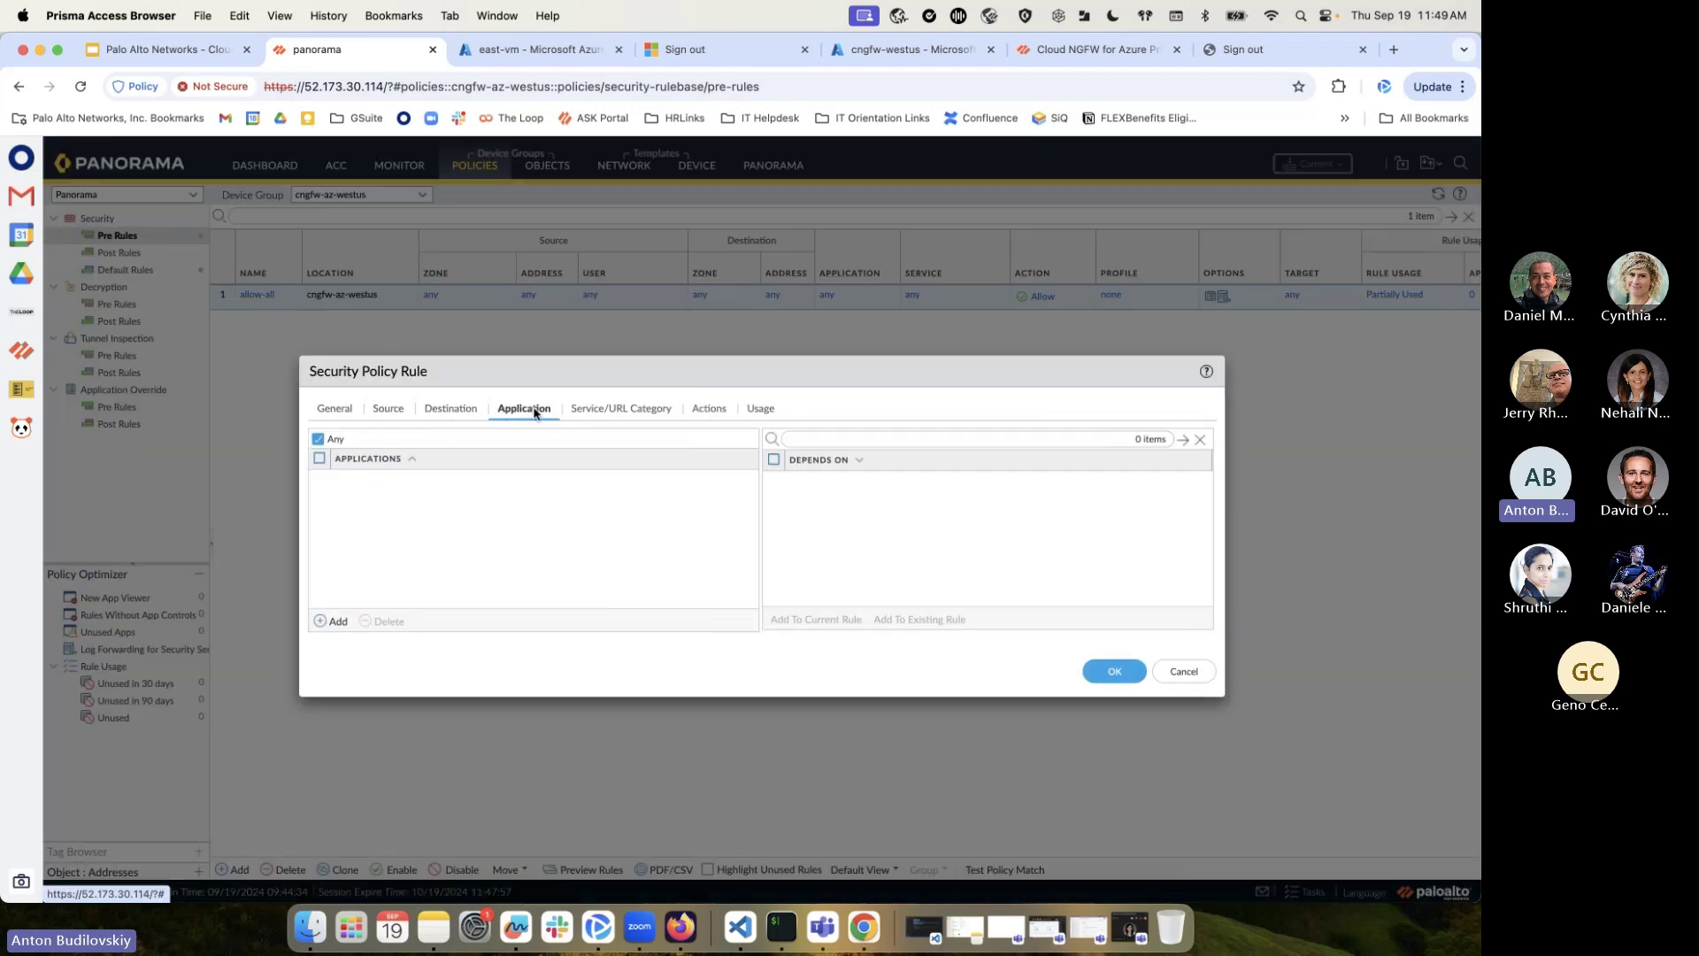
{"action": "left_click", "coordinate": [601, 411]}
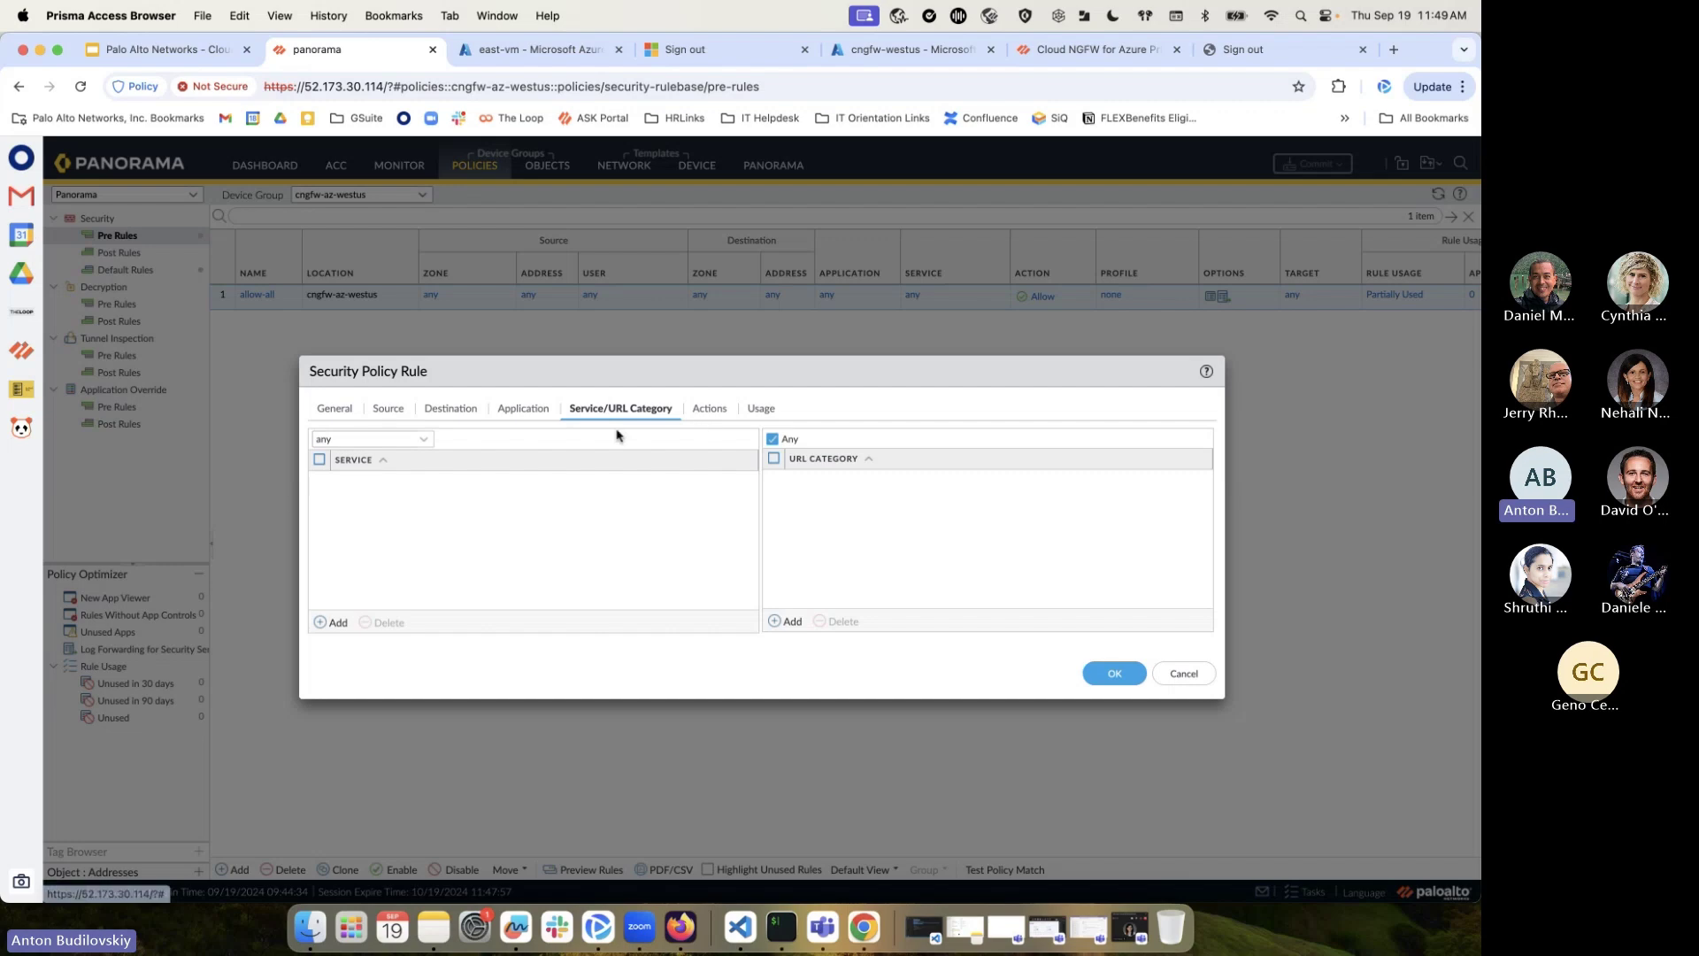
{"action": "left_click", "coordinate": [706, 409]}
{"action": "left_click", "coordinate": [743, 557]}
{"action": "left_click", "coordinate": [482, 590]}
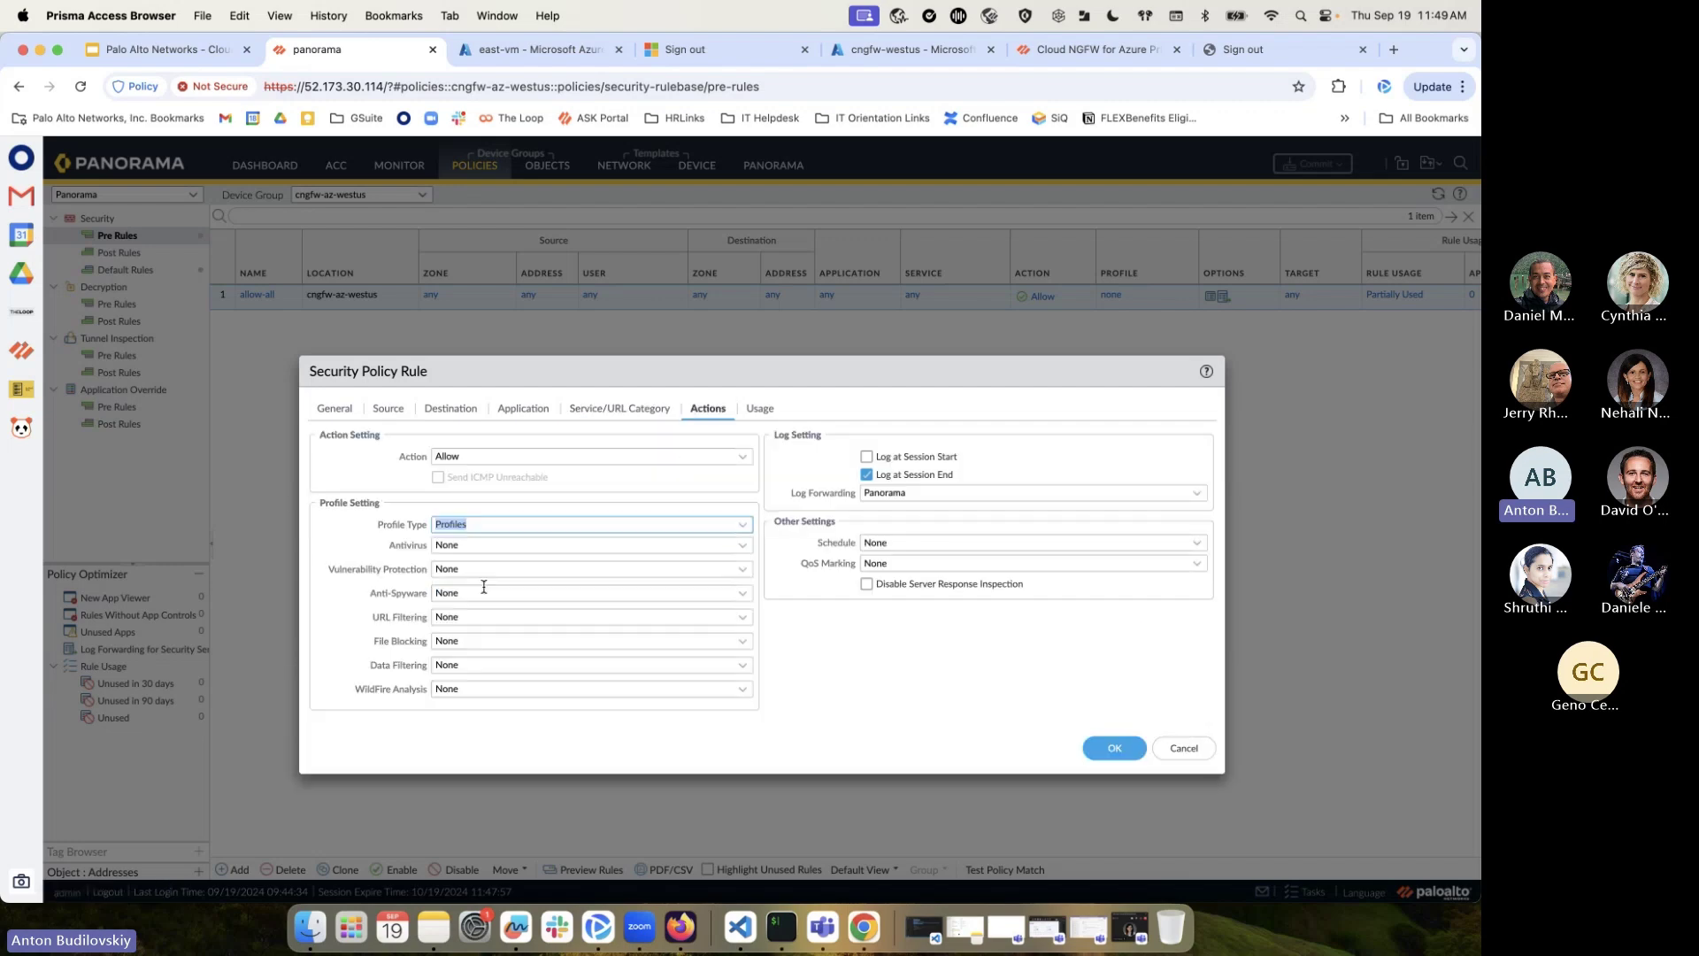
{"action": "left_click", "coordinate": [398, 540]}
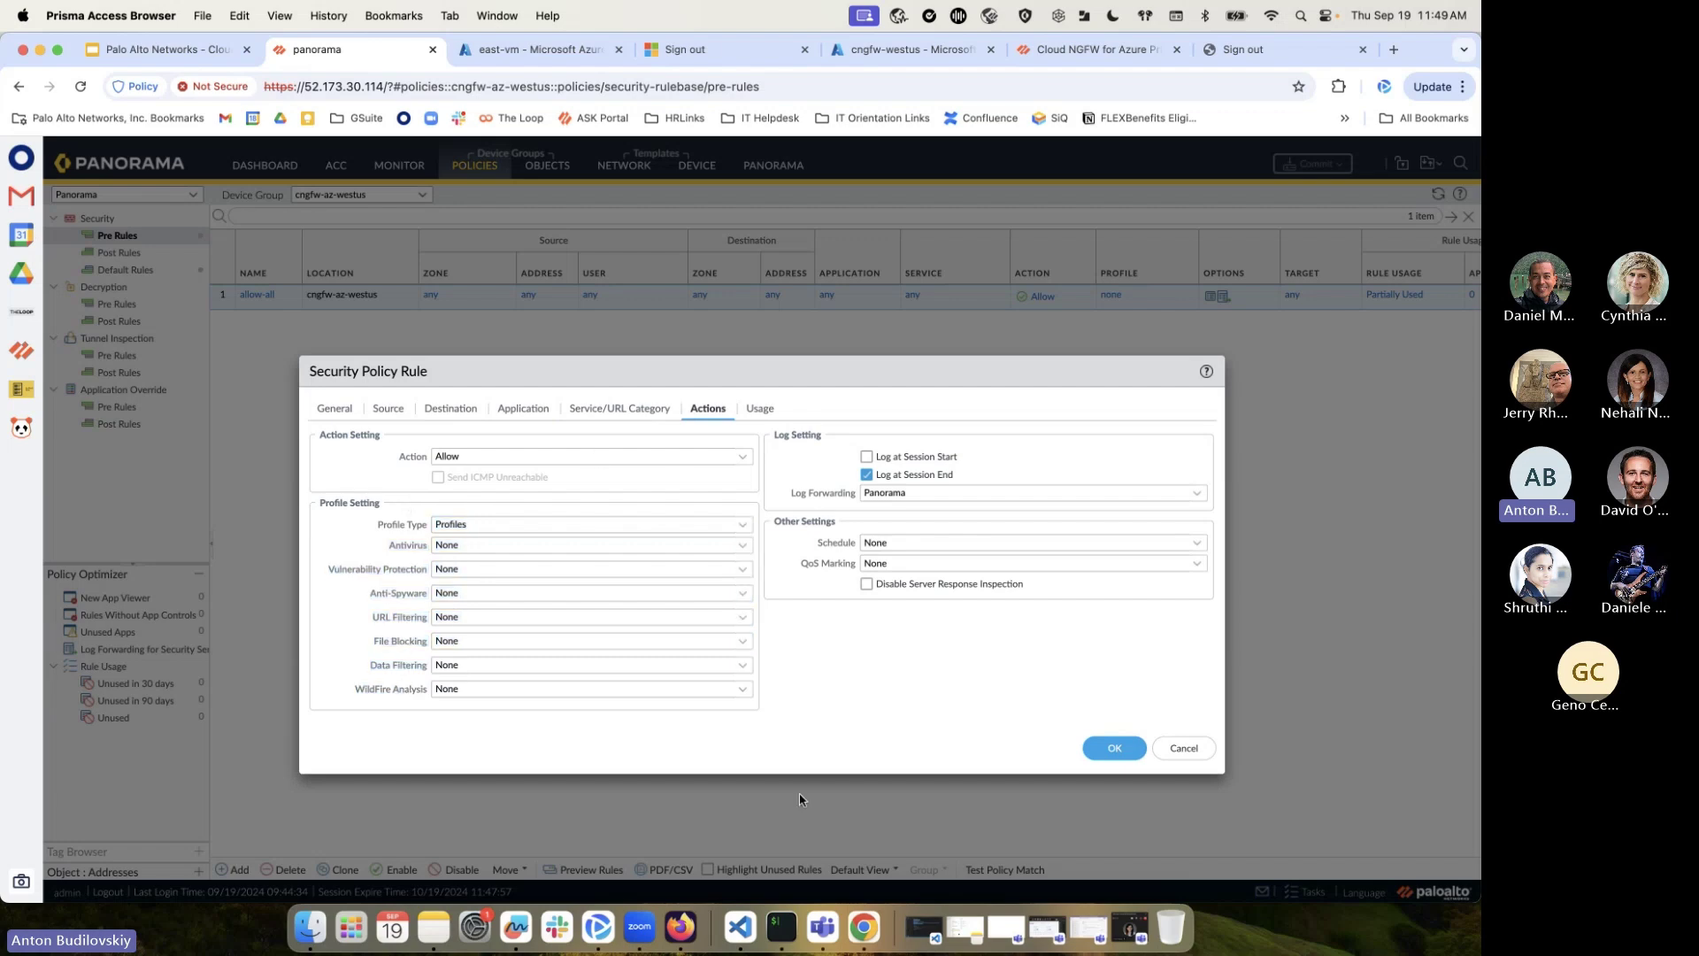
{"action": "left_click", "coordinate": [1183, 747]}
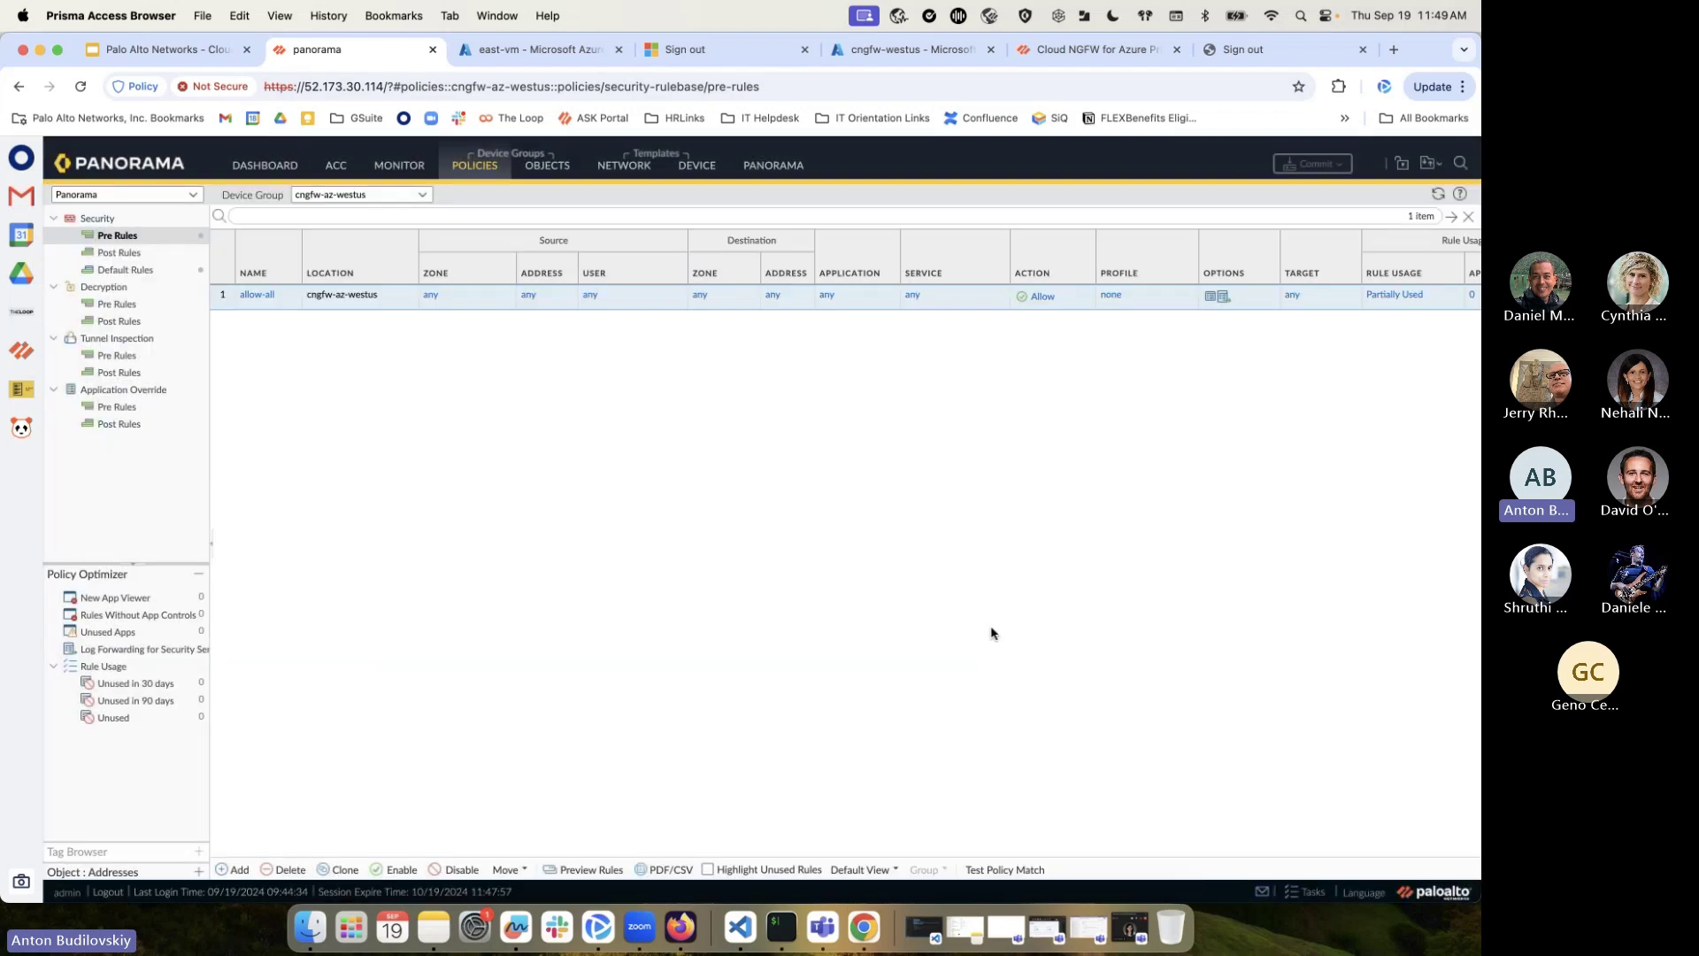
Glance at URL Filtering profiles, then list Azure monitoring definitions showing TME-DemoLab-Monitoring
{"action": "left_click", "coordinate": [547, 165]}
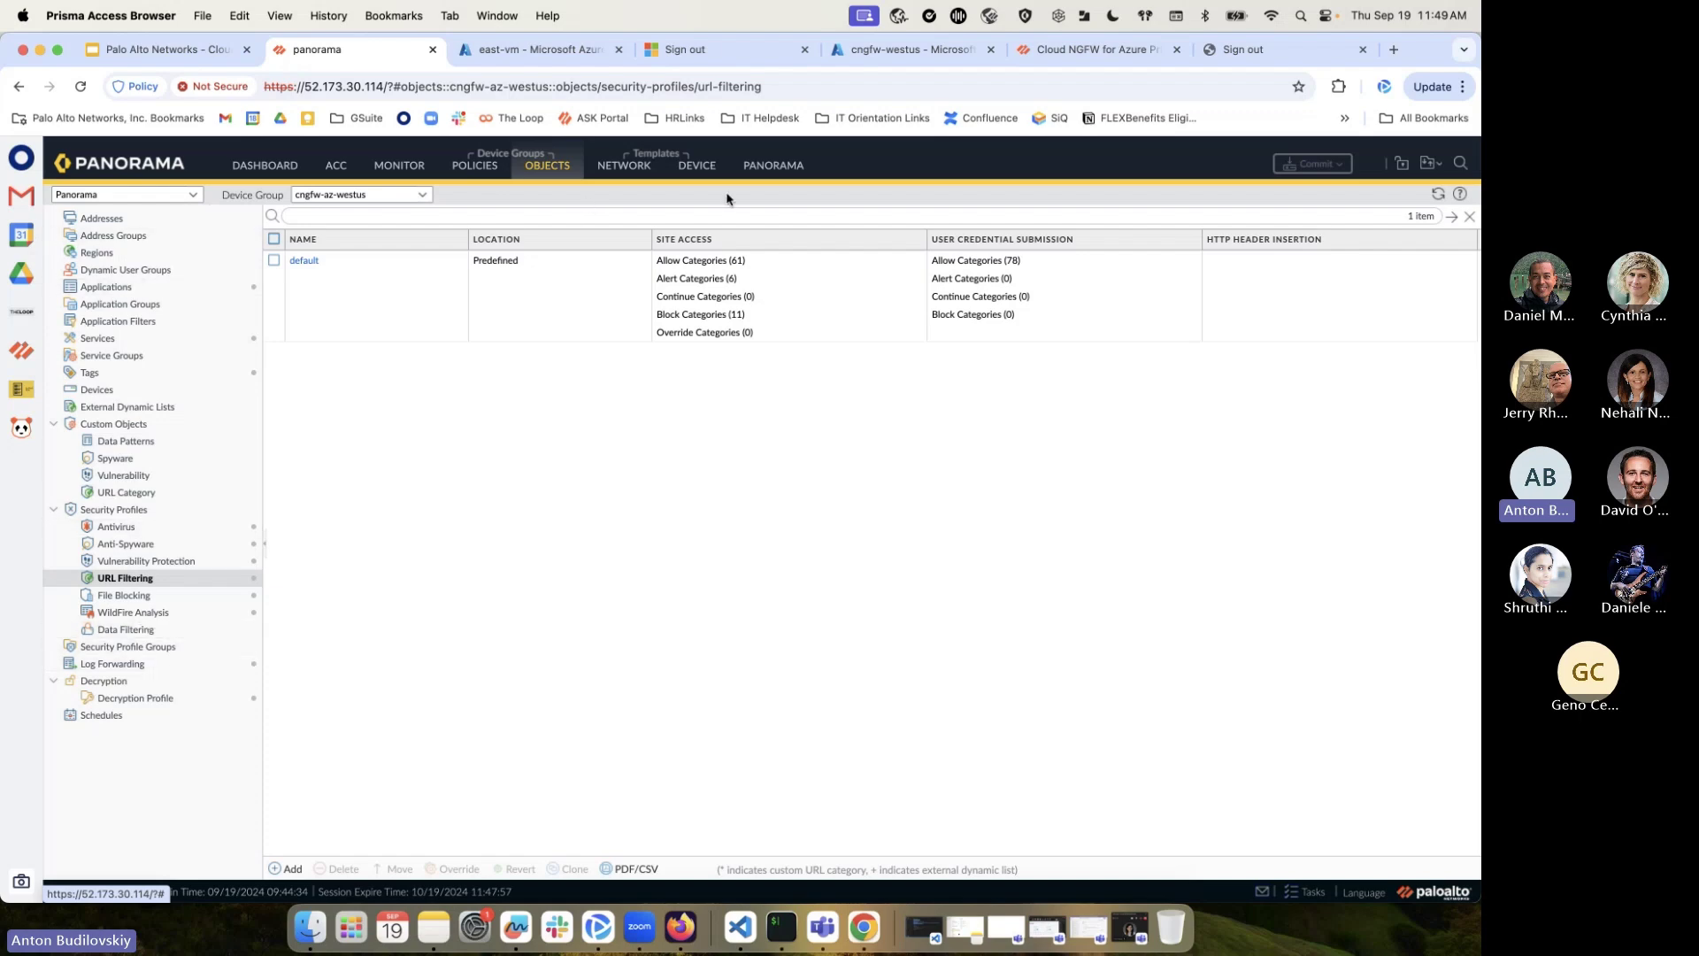
{"action": "left_click", "coordinate": [774, 164]}
{"action": "scroll", "coordinate": [147, 653], "scroll_direction": "down", "scroll_amount": 5}
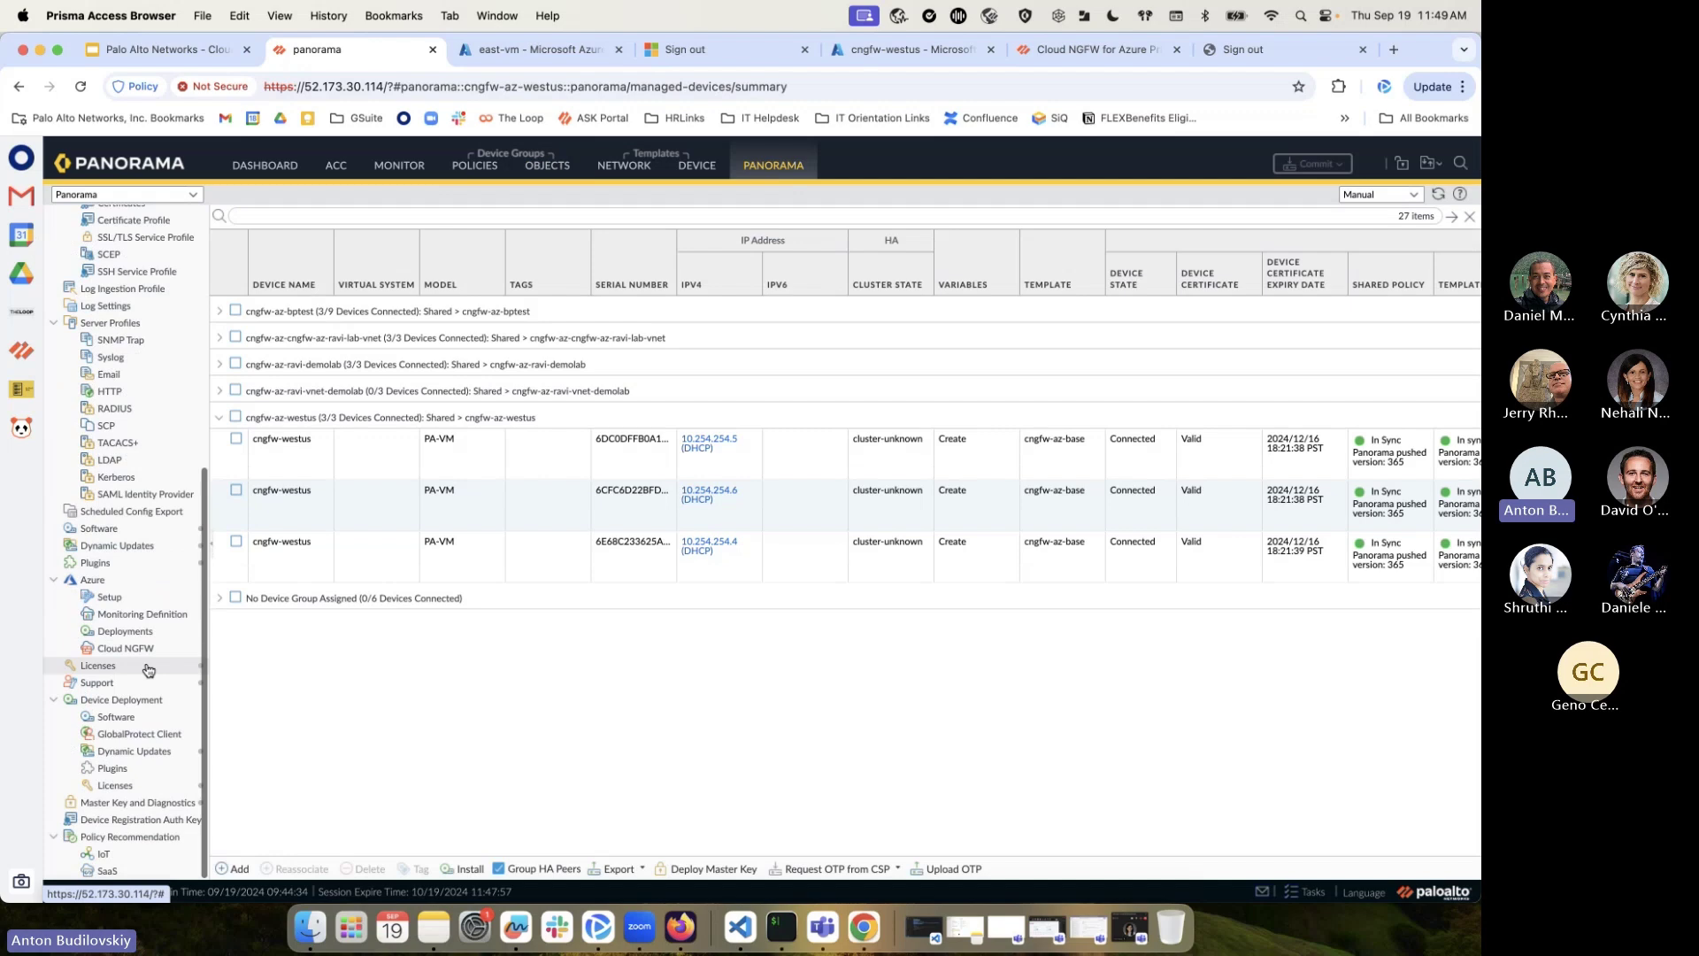
{"action": "left_click", "coordinate": [132, 617]}
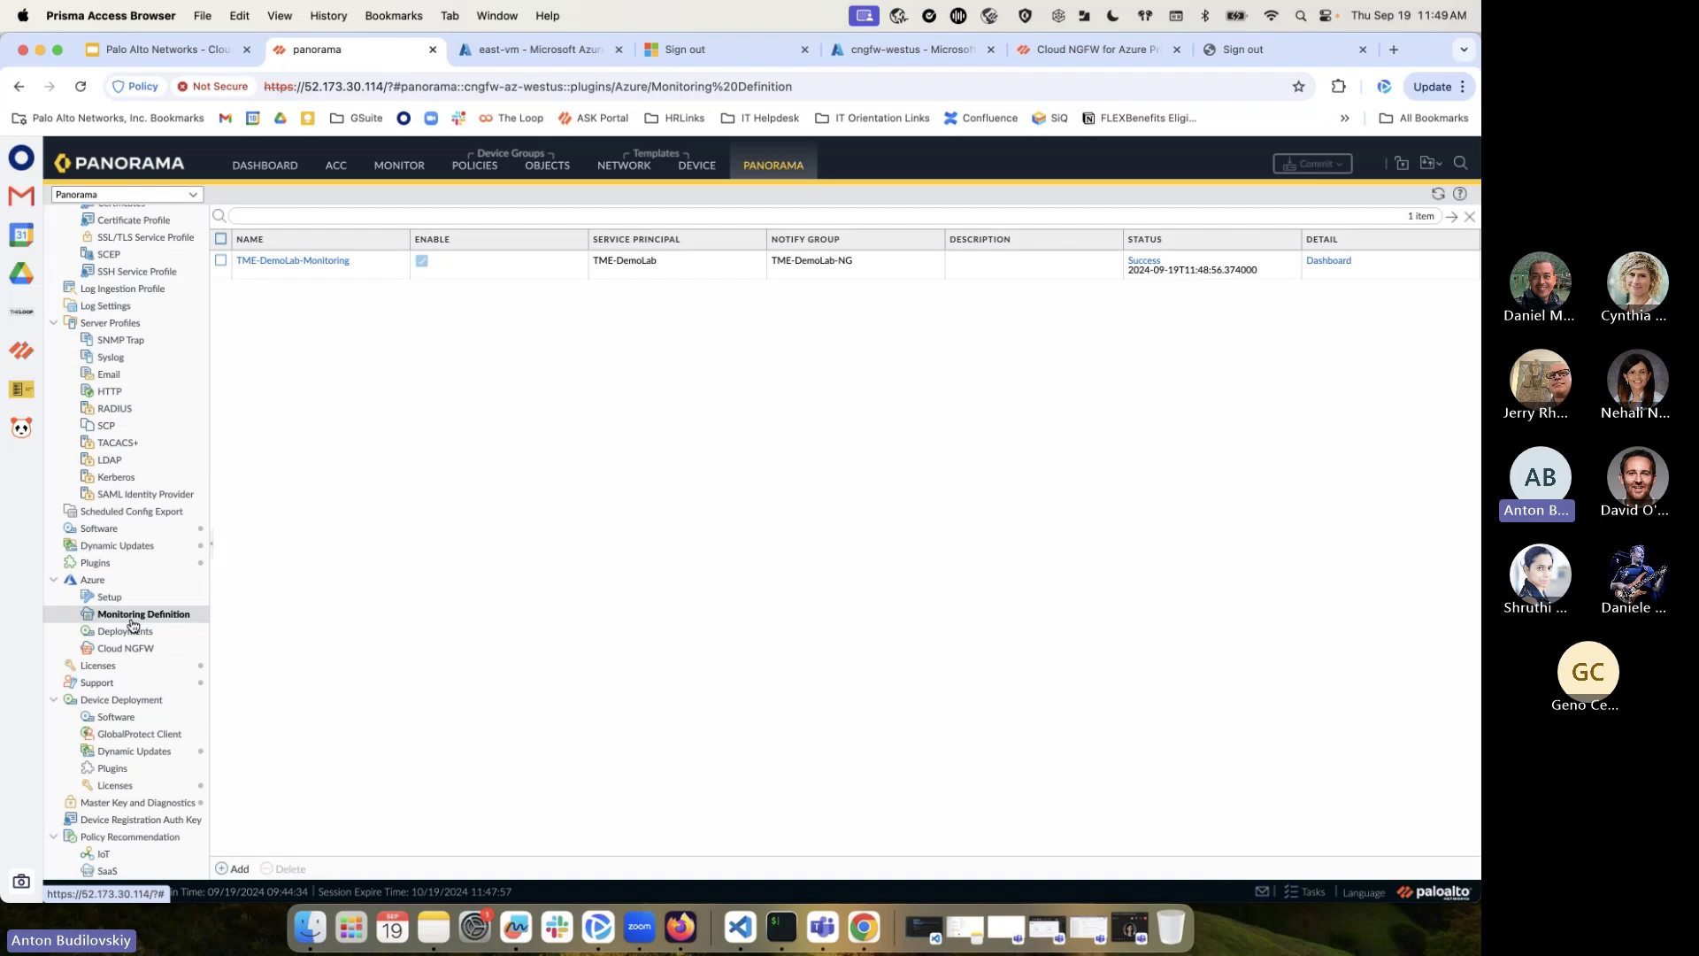
Open TME-DemoLab-Monitoring's detailed status and scroll through its 1279 discovered Azure tags
{"action": "left_click", "coordinate": [1330, 261]}
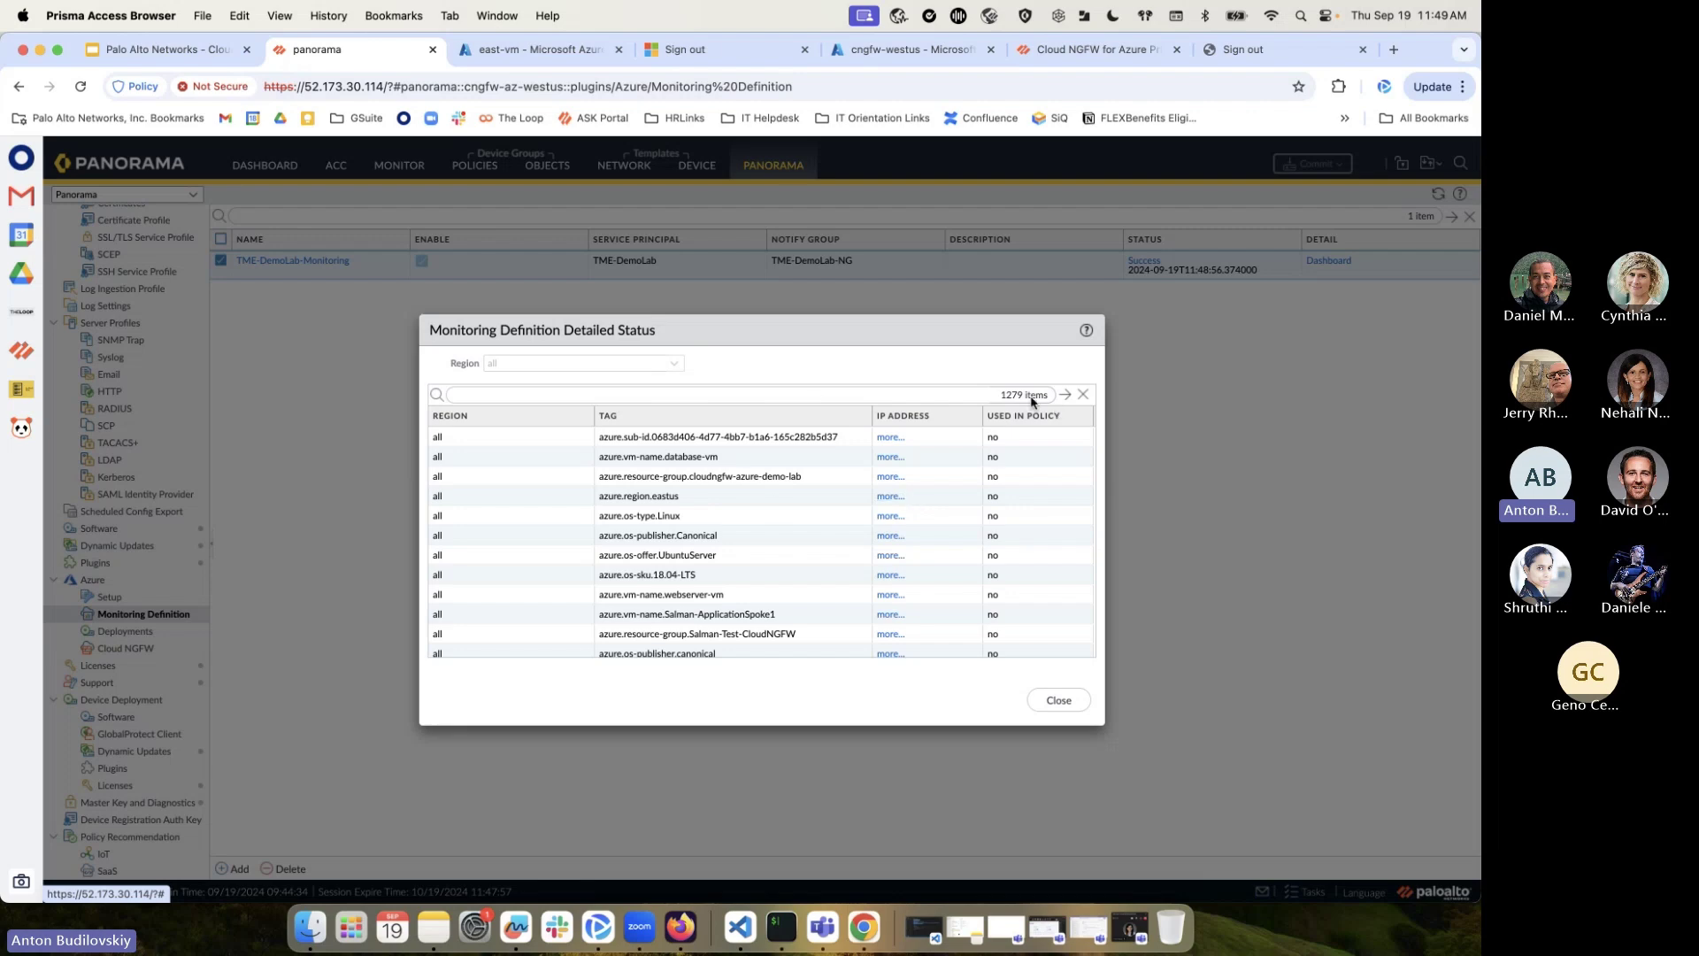
{"action": "scroll", "coordinate": [793, 529], "scroll_direction": "down", "scroll_amount": 3}
{"action": "scroll", "coordinate": [792, 534], "scroll_direction": "down", "scroll_amount": 10}
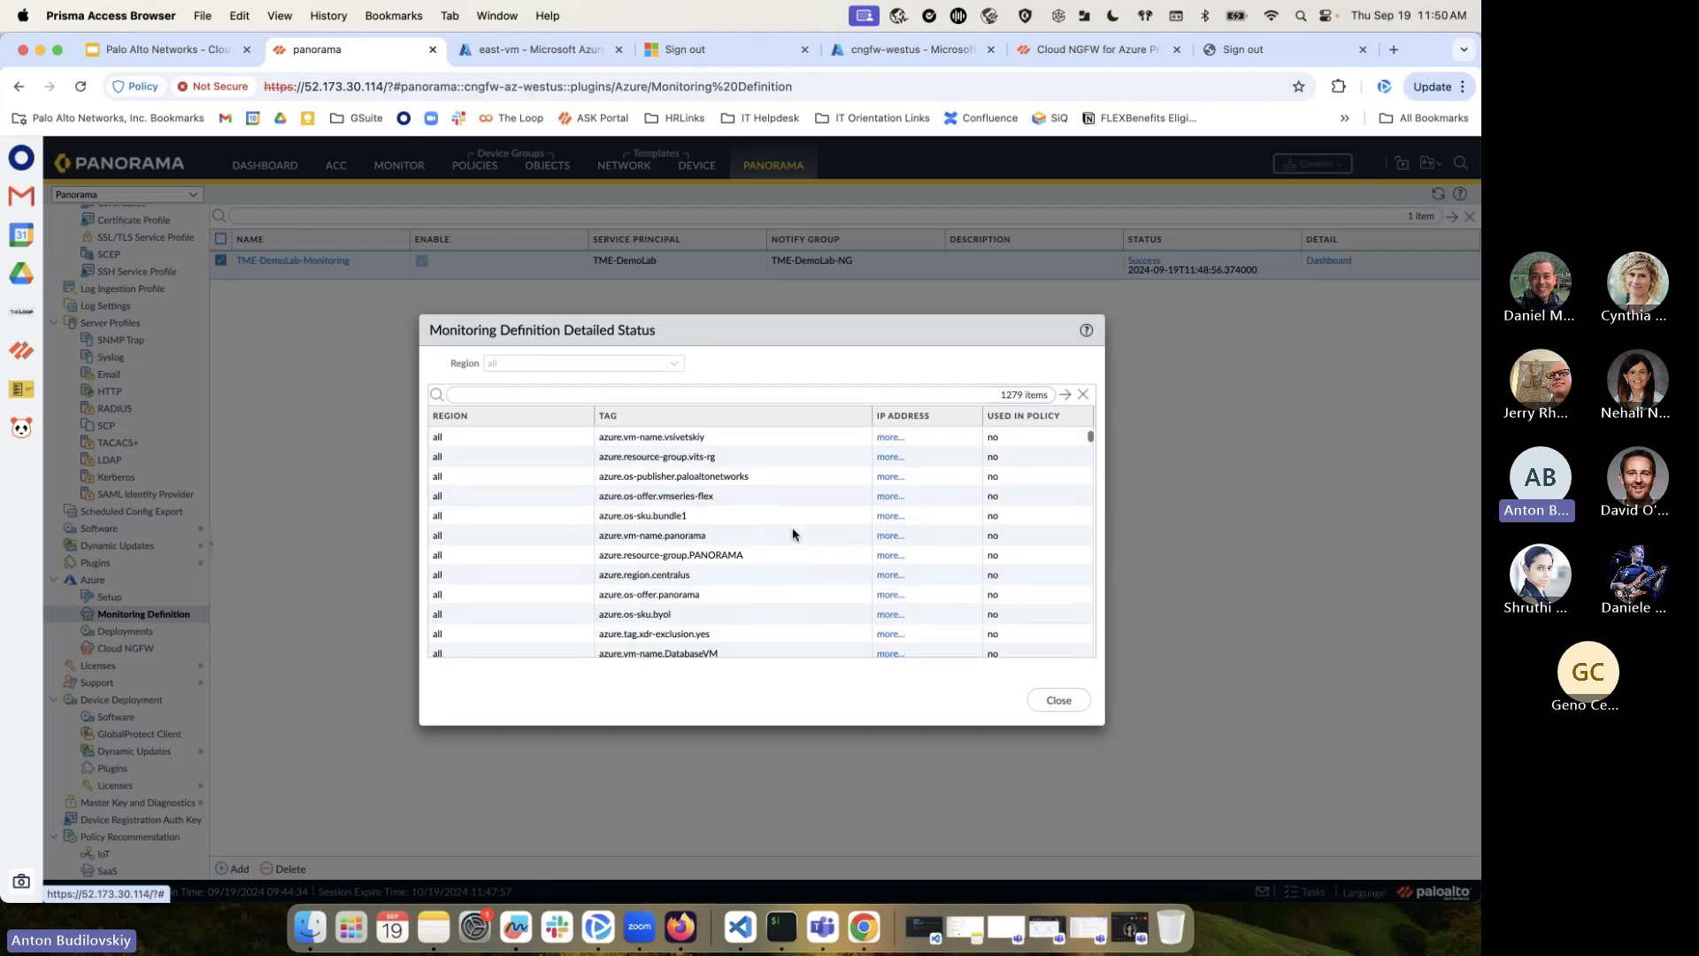
{"action": "scroll", "coordinate": [793, 534], "scroll_direction": "down", "scroll_amount": 10}
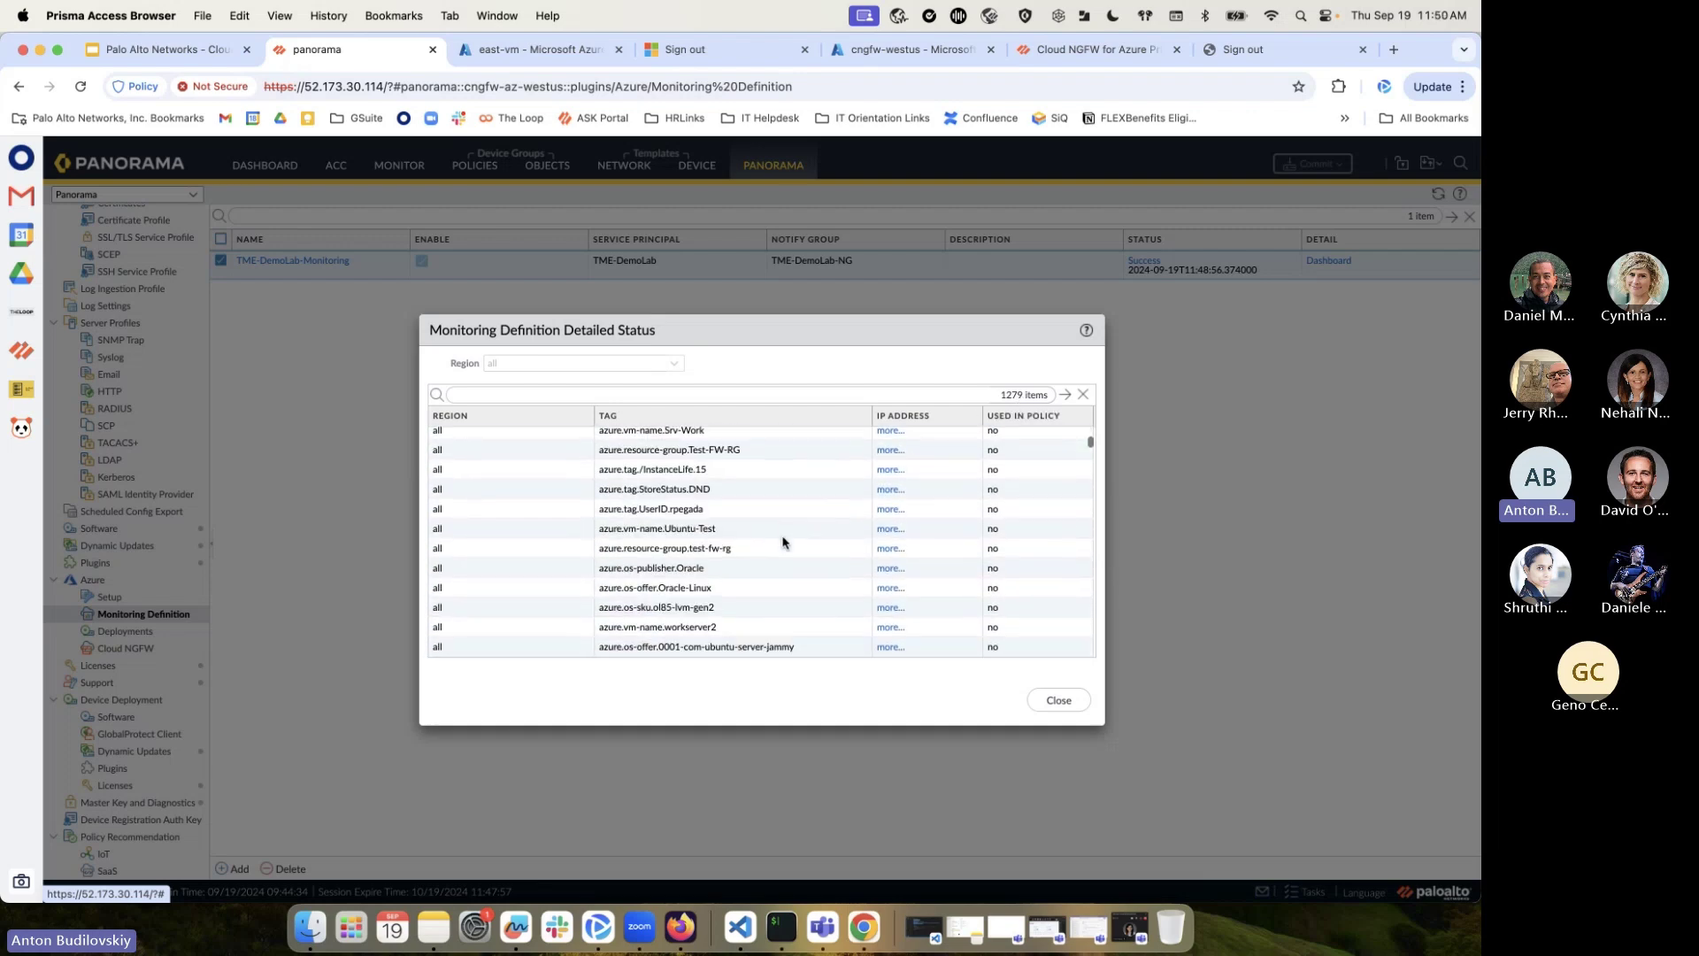
{"action": "scroll", "coordinate": [805, 536], "scroll_direction": "down", "scroll_amount": 4}
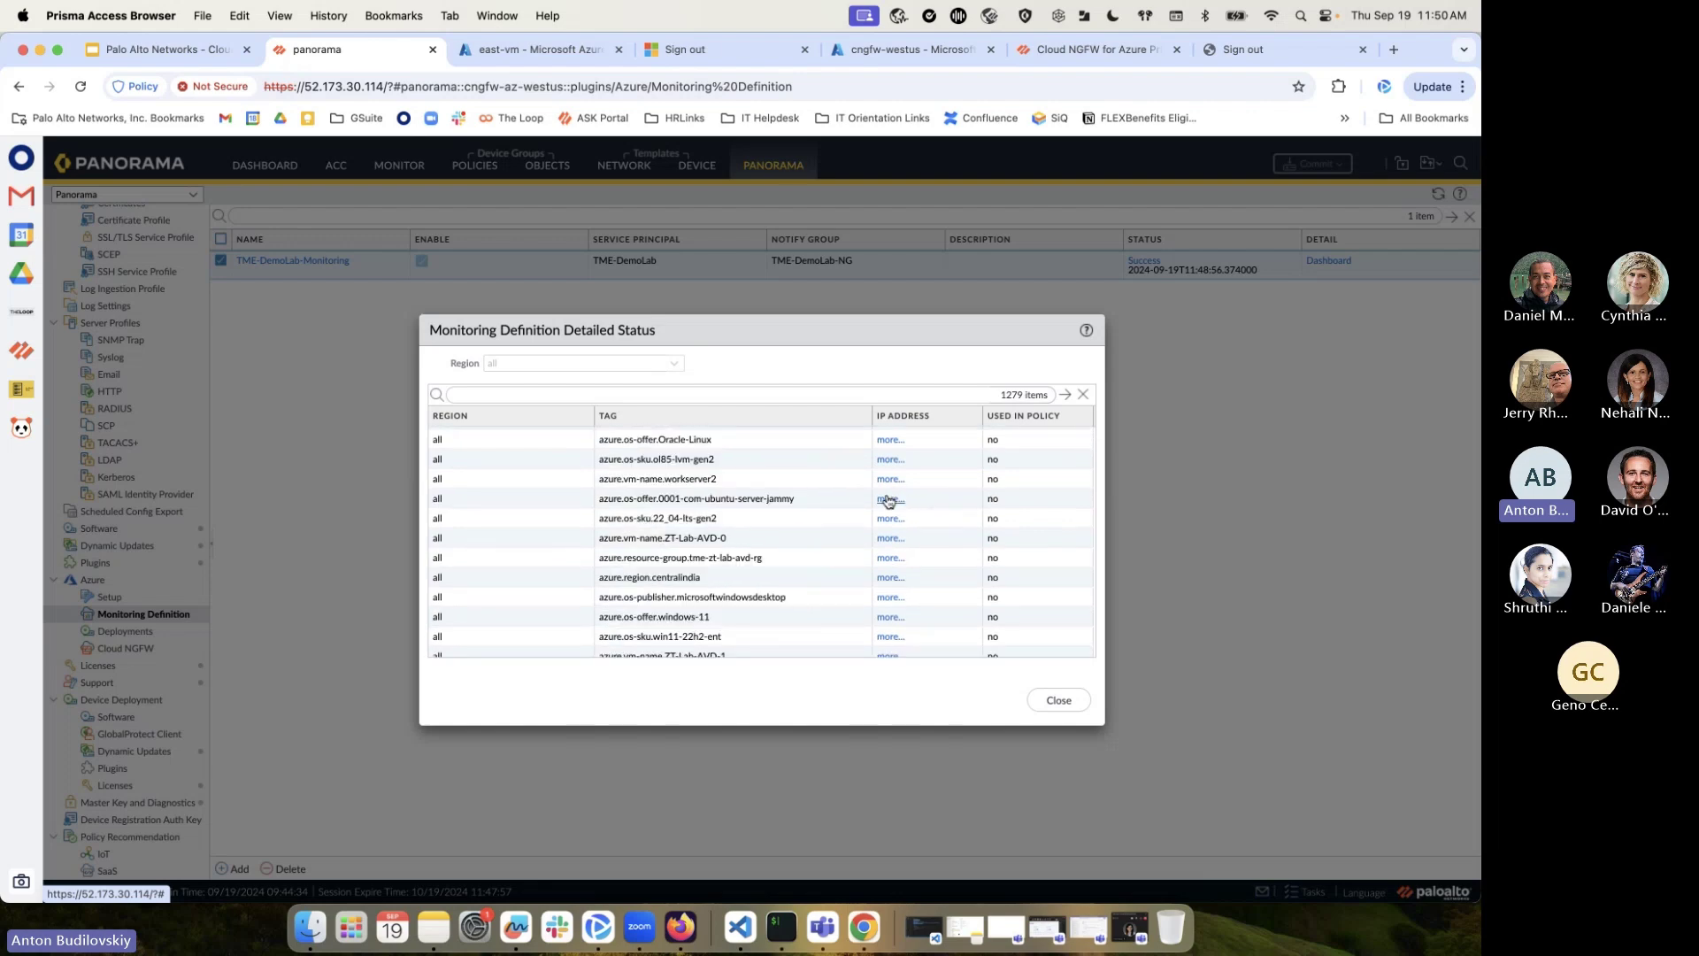
{"action": "scroll", "coordinate": [834, 595], "scroll_direction": "down", "scroll_amount": 8}
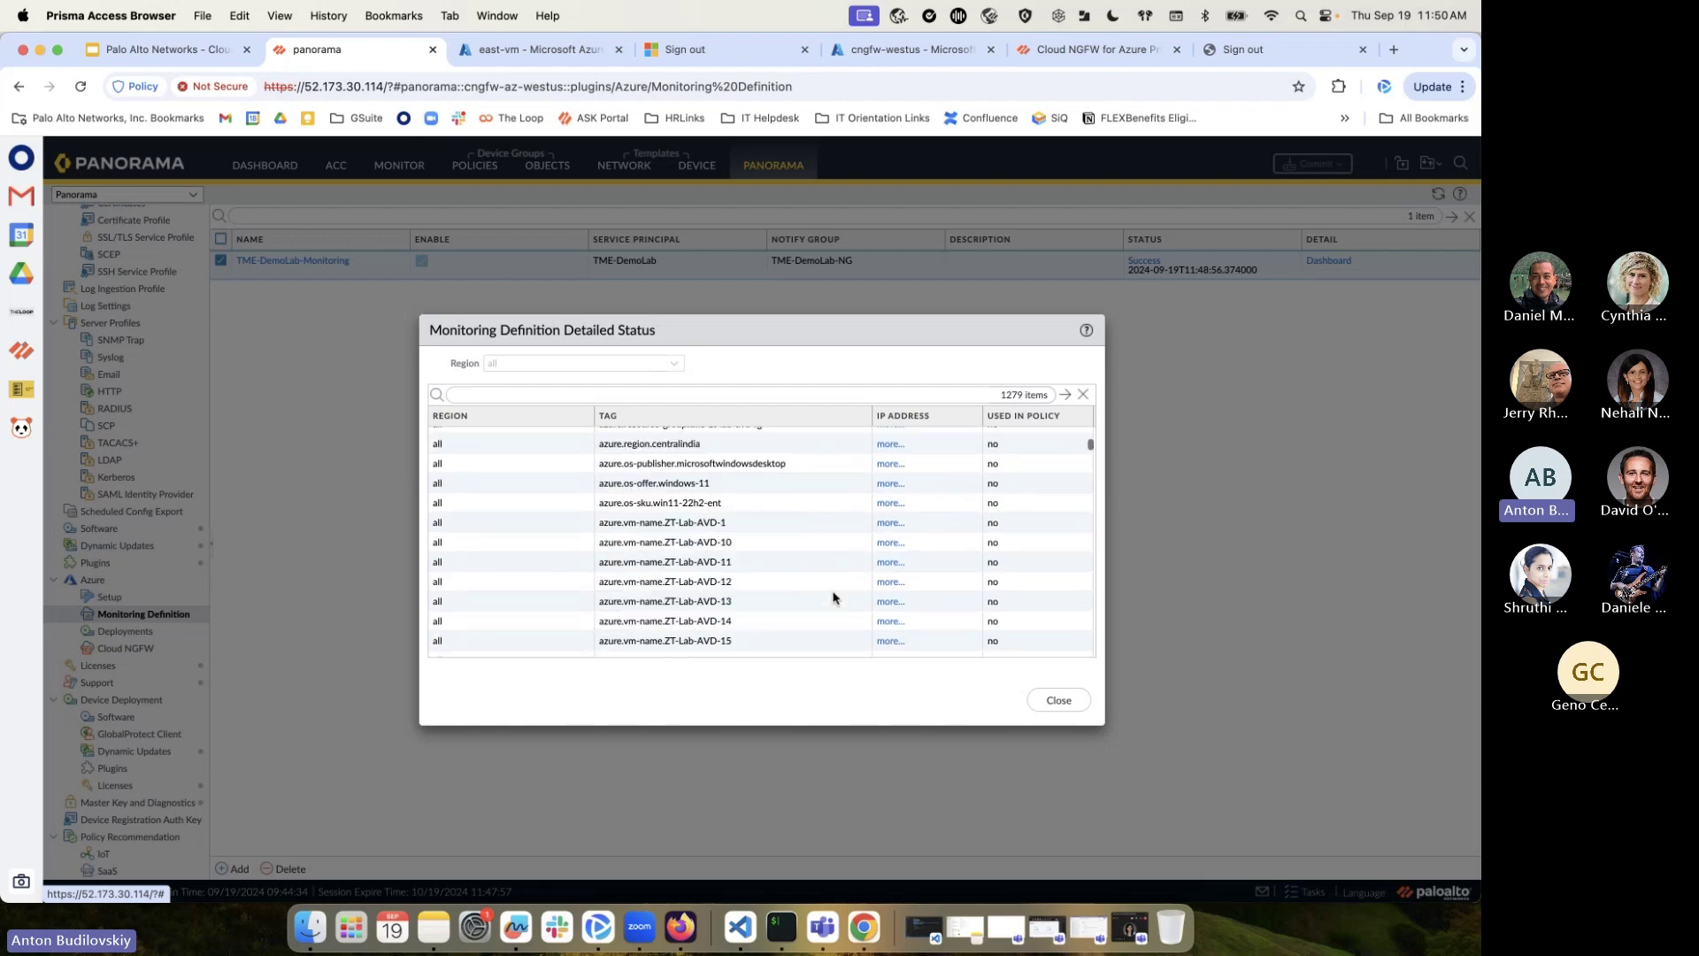
{"action": "left_click", "coordinate": [665, 394]}
Filter tags by 'cosmos' and inspect the IP addresses behind the AzureCosmosDB tag
{"action": "type", "text": "cos"}
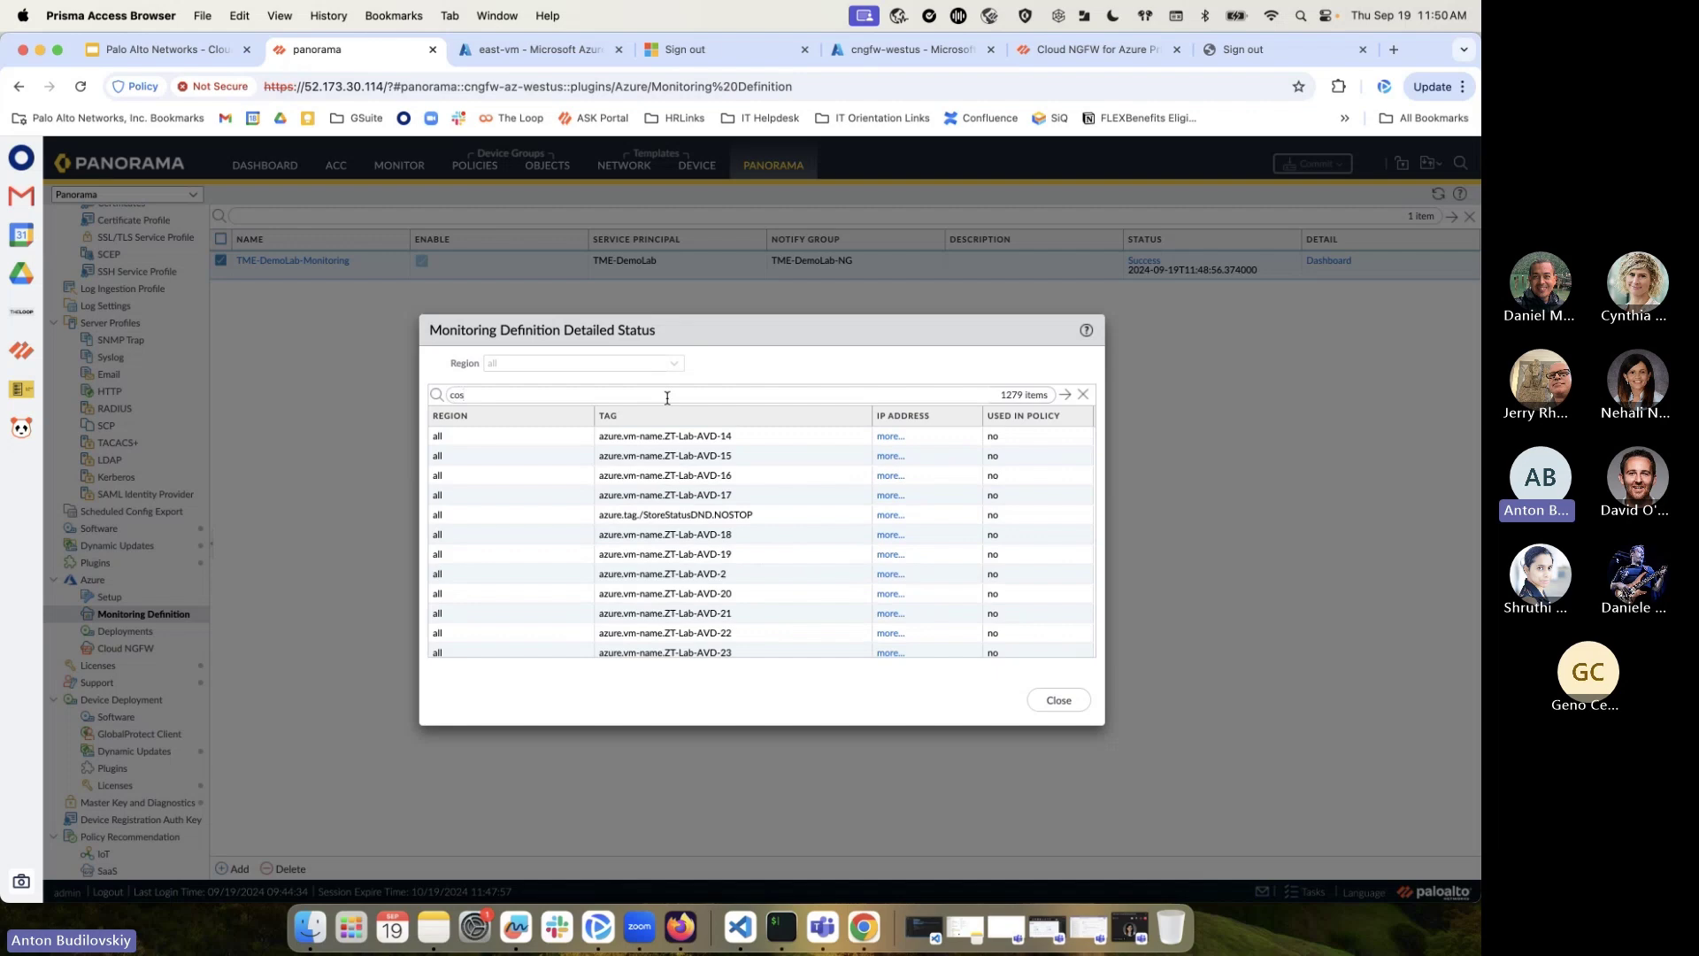
{"action": "type", "text": "mos"}
{"action": "left_click", "coordinate": [1068, 394]}
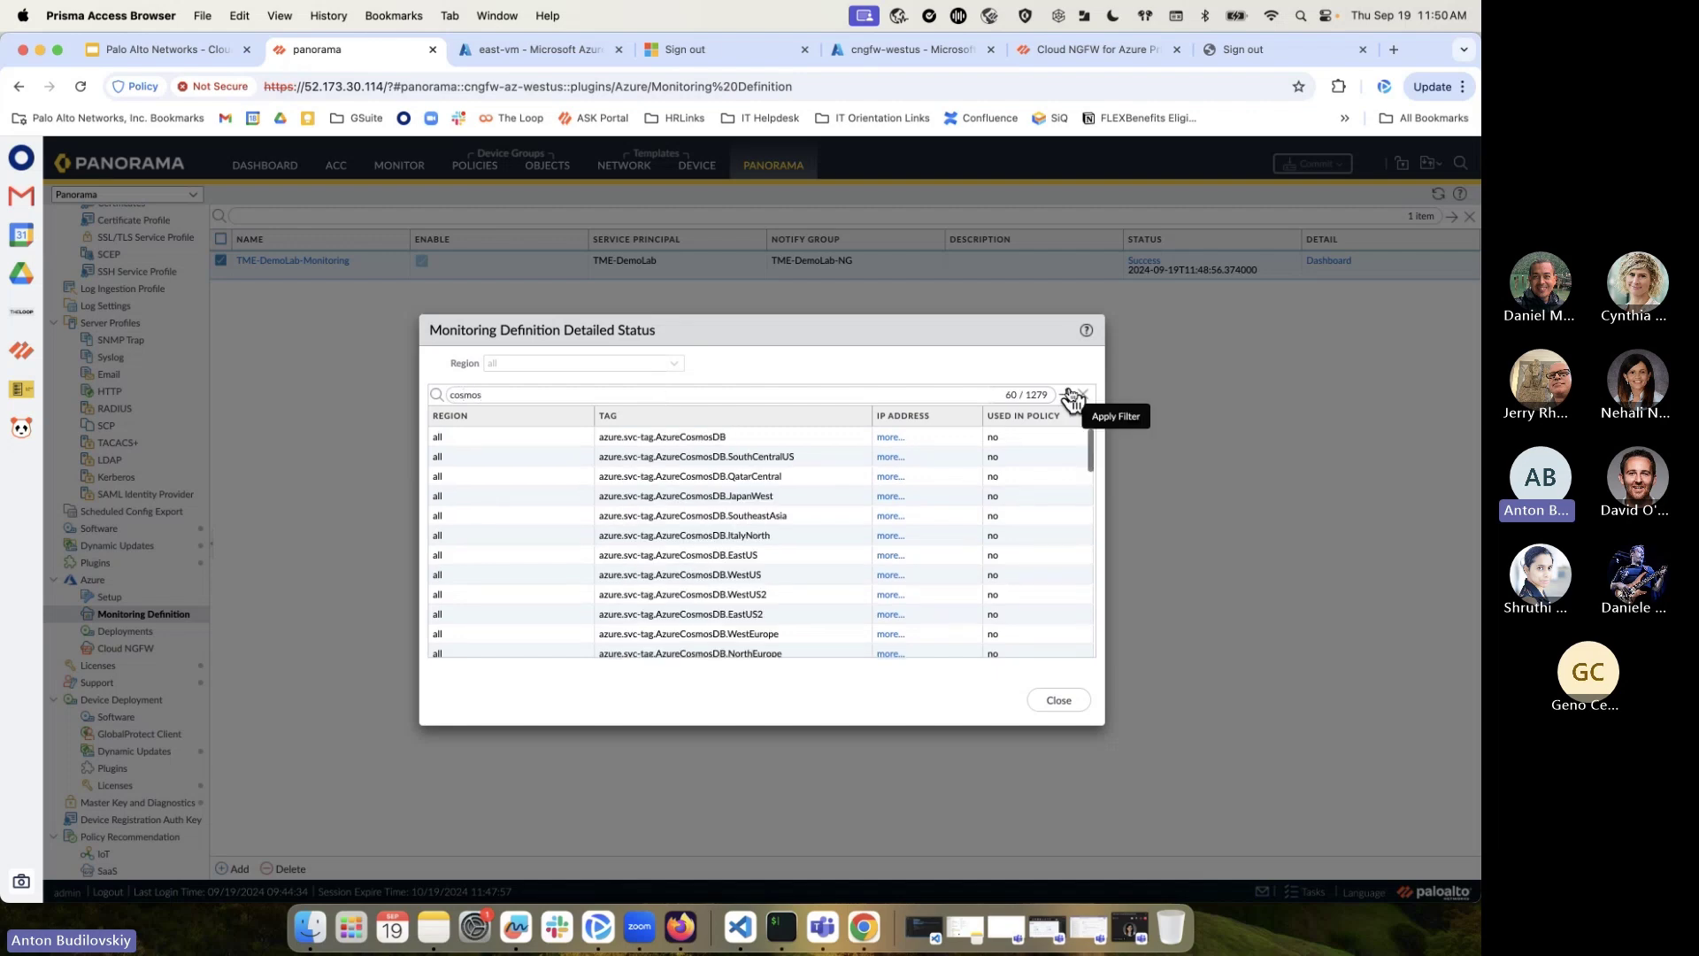
{"action": "left_click", "coordinate": [891, 438]}
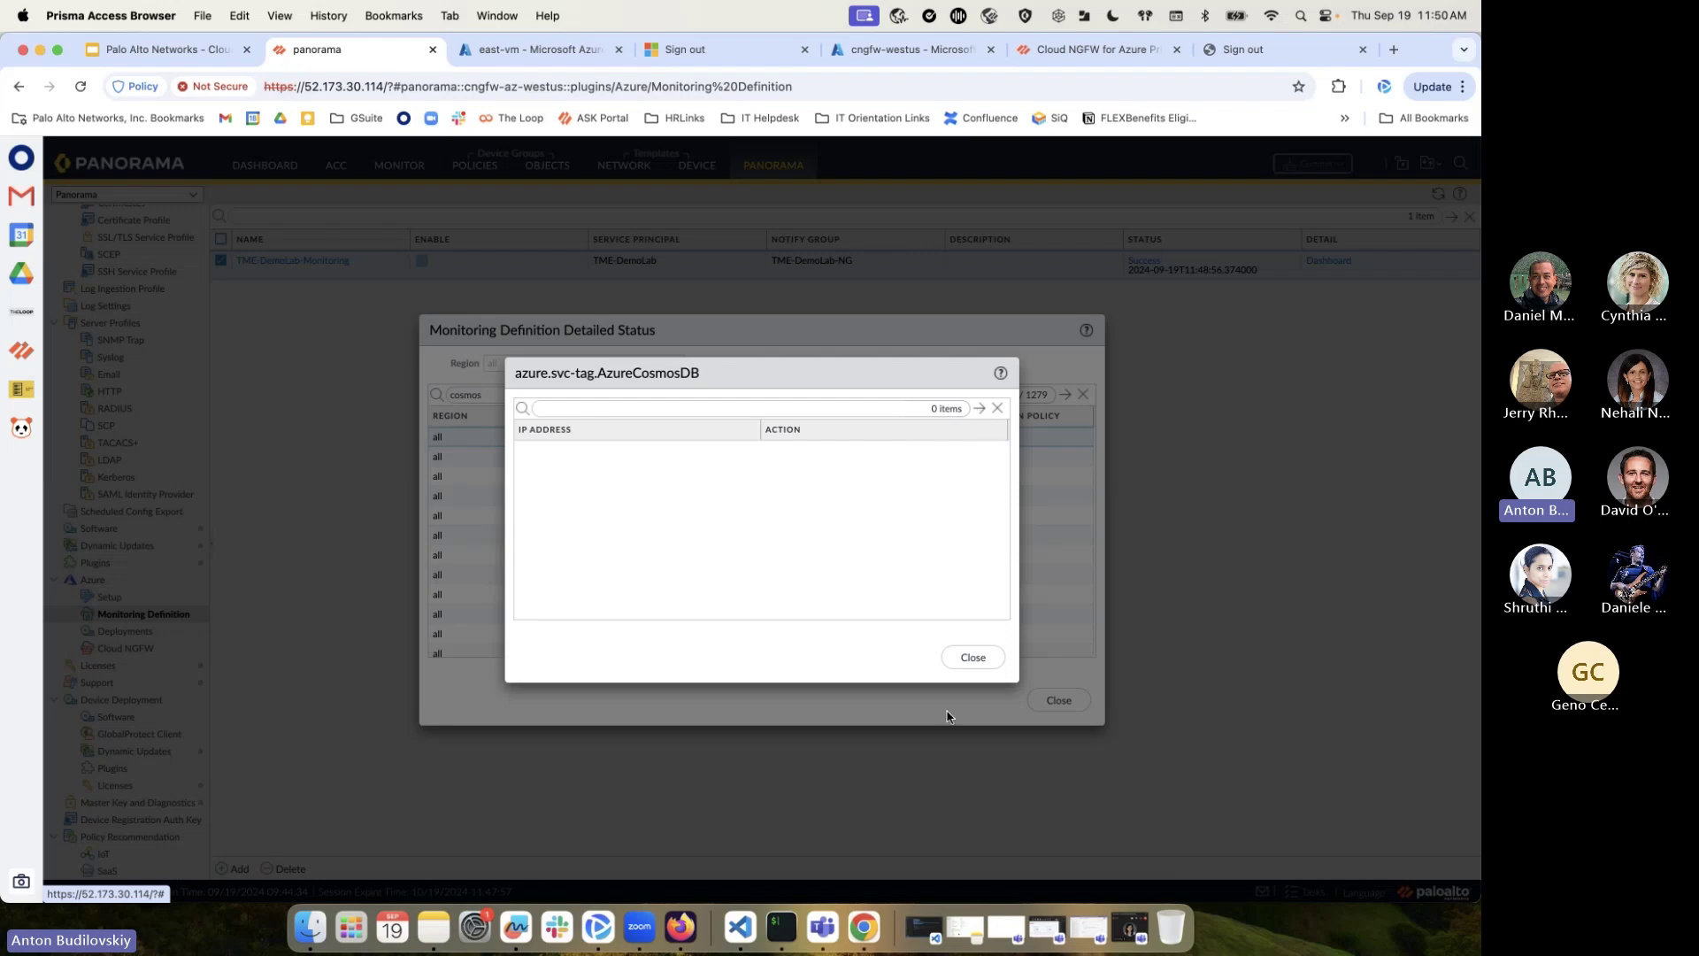
{"action": "left_click", "coordinate": [972, 657]}
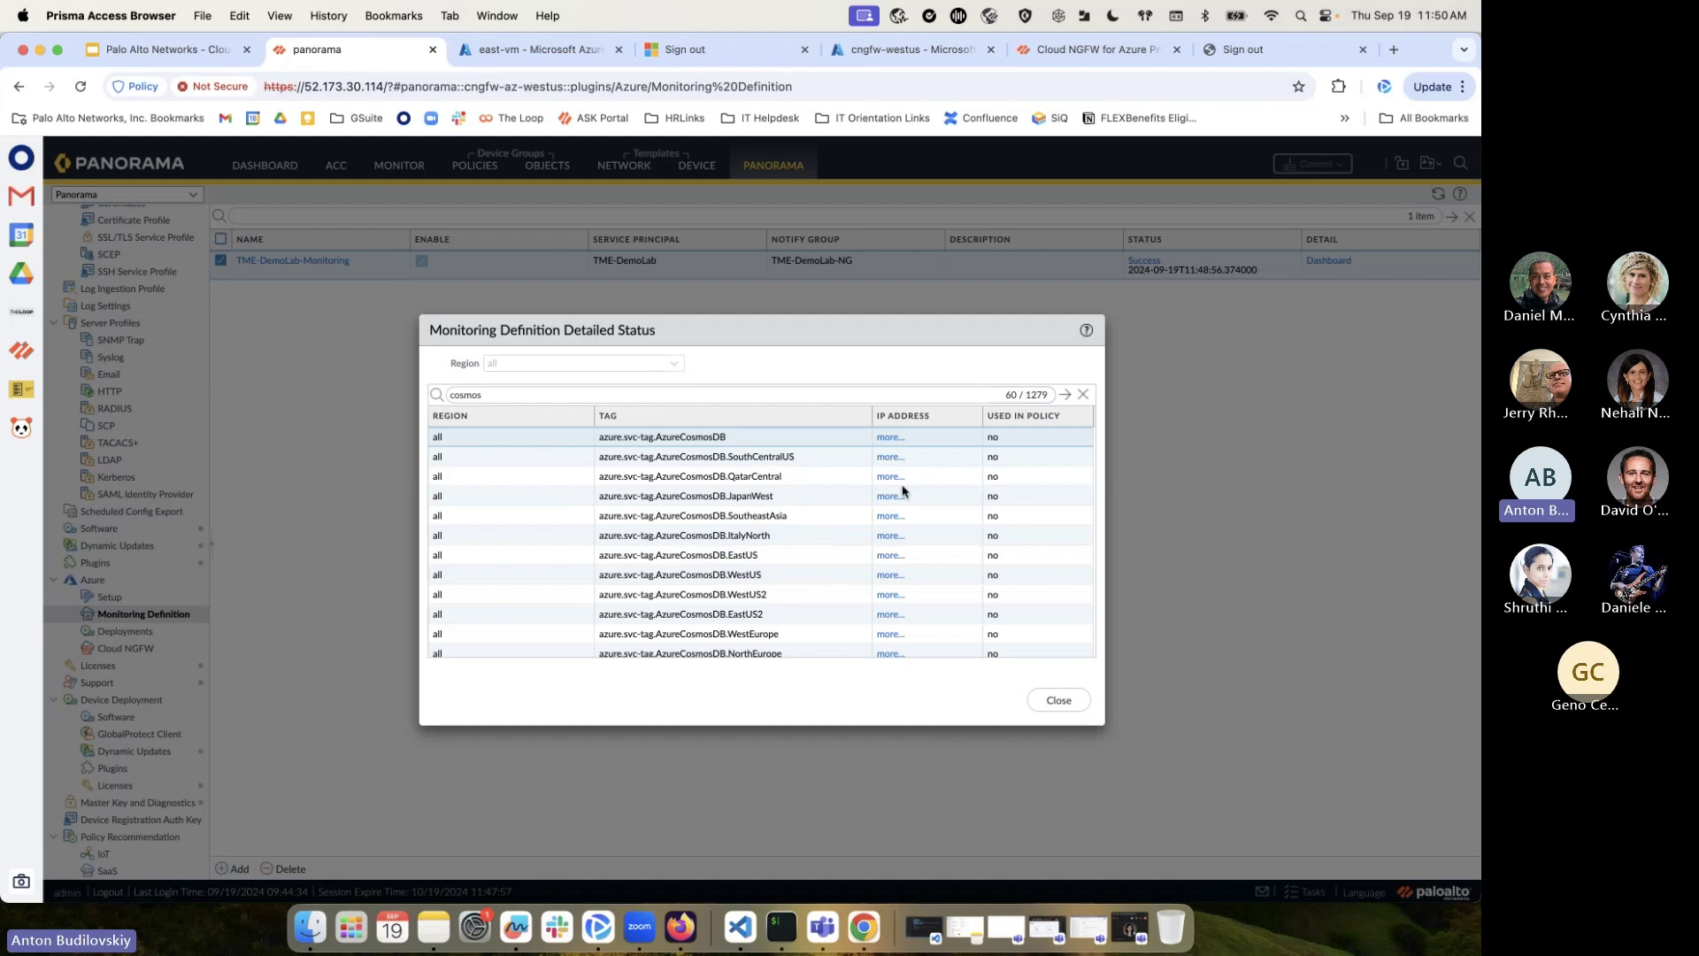
{"action": "left_click", "coordinate": [885, 439]}
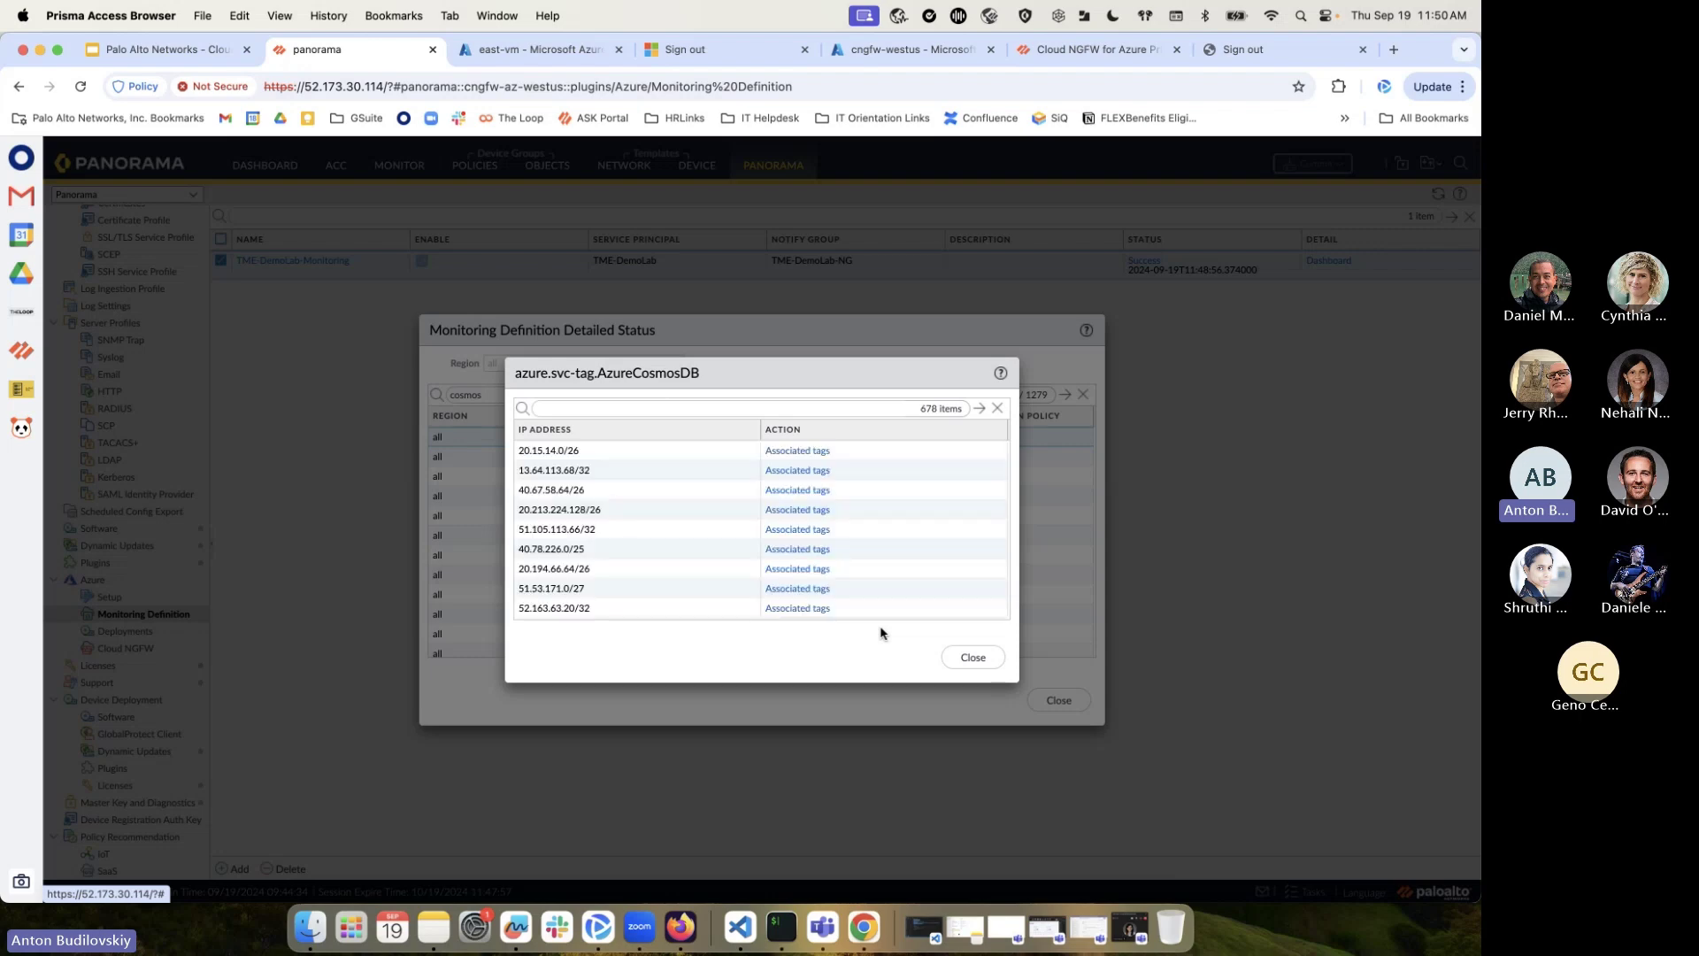
{"action": "scroll", "coordinate": [721, 536], "scroll_direction": "down", "scroll_amount": 3}
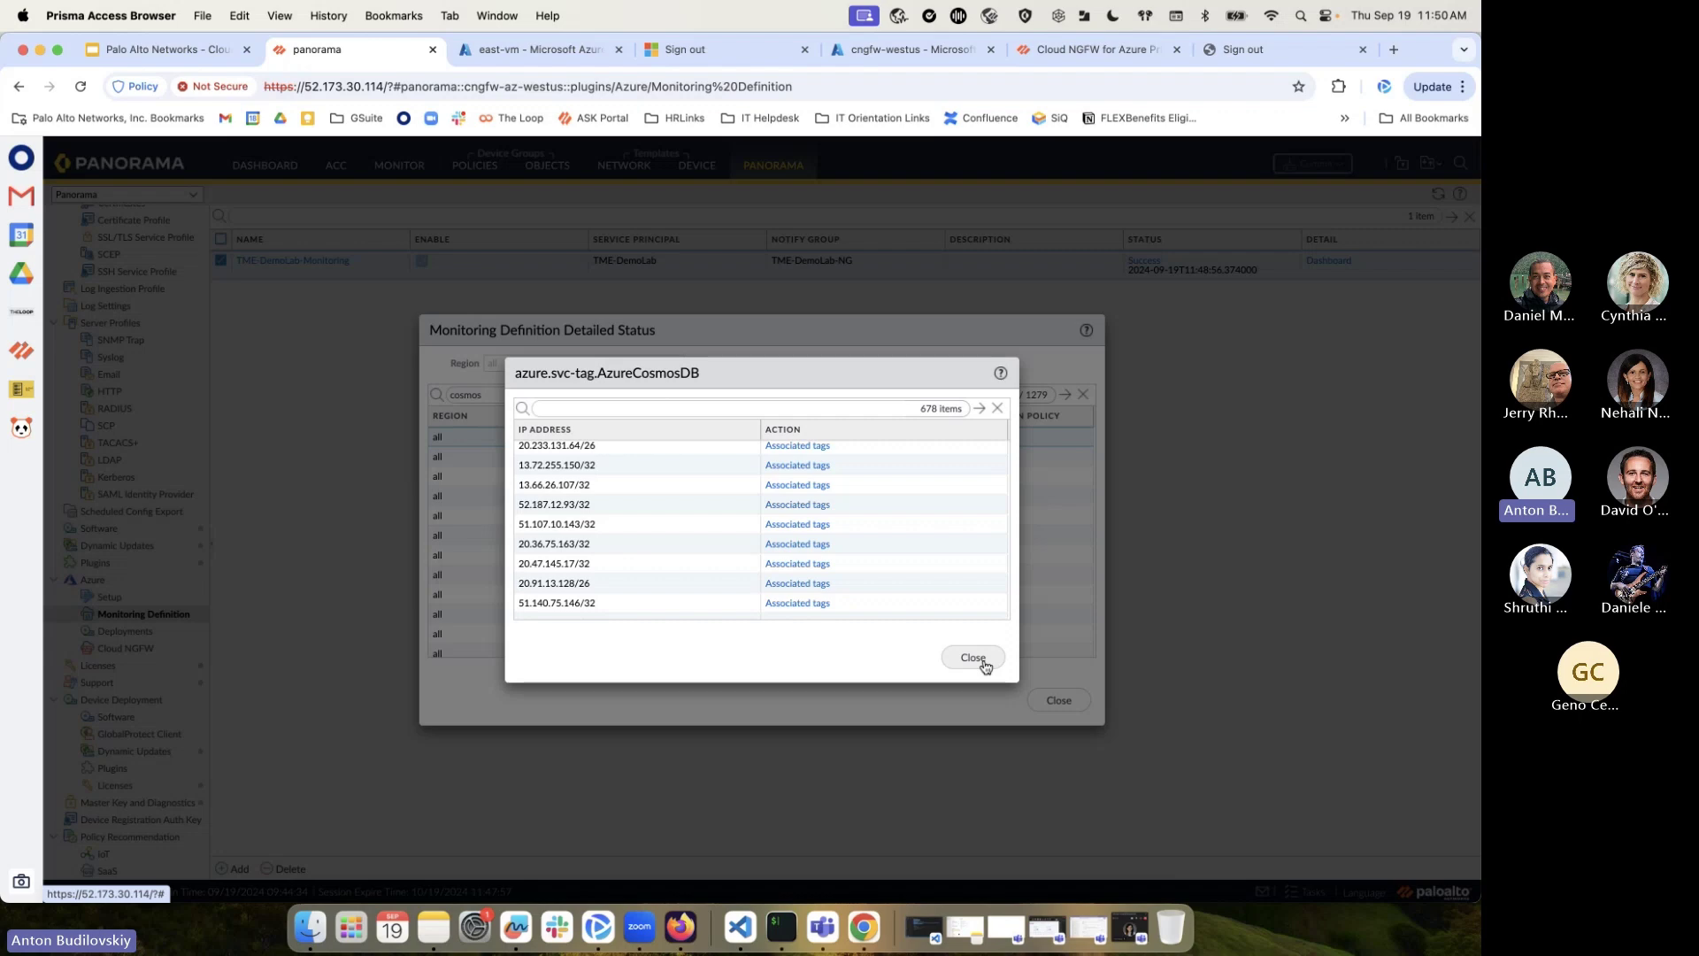
{"action": "left_click", "coordinate": [973, 657]}
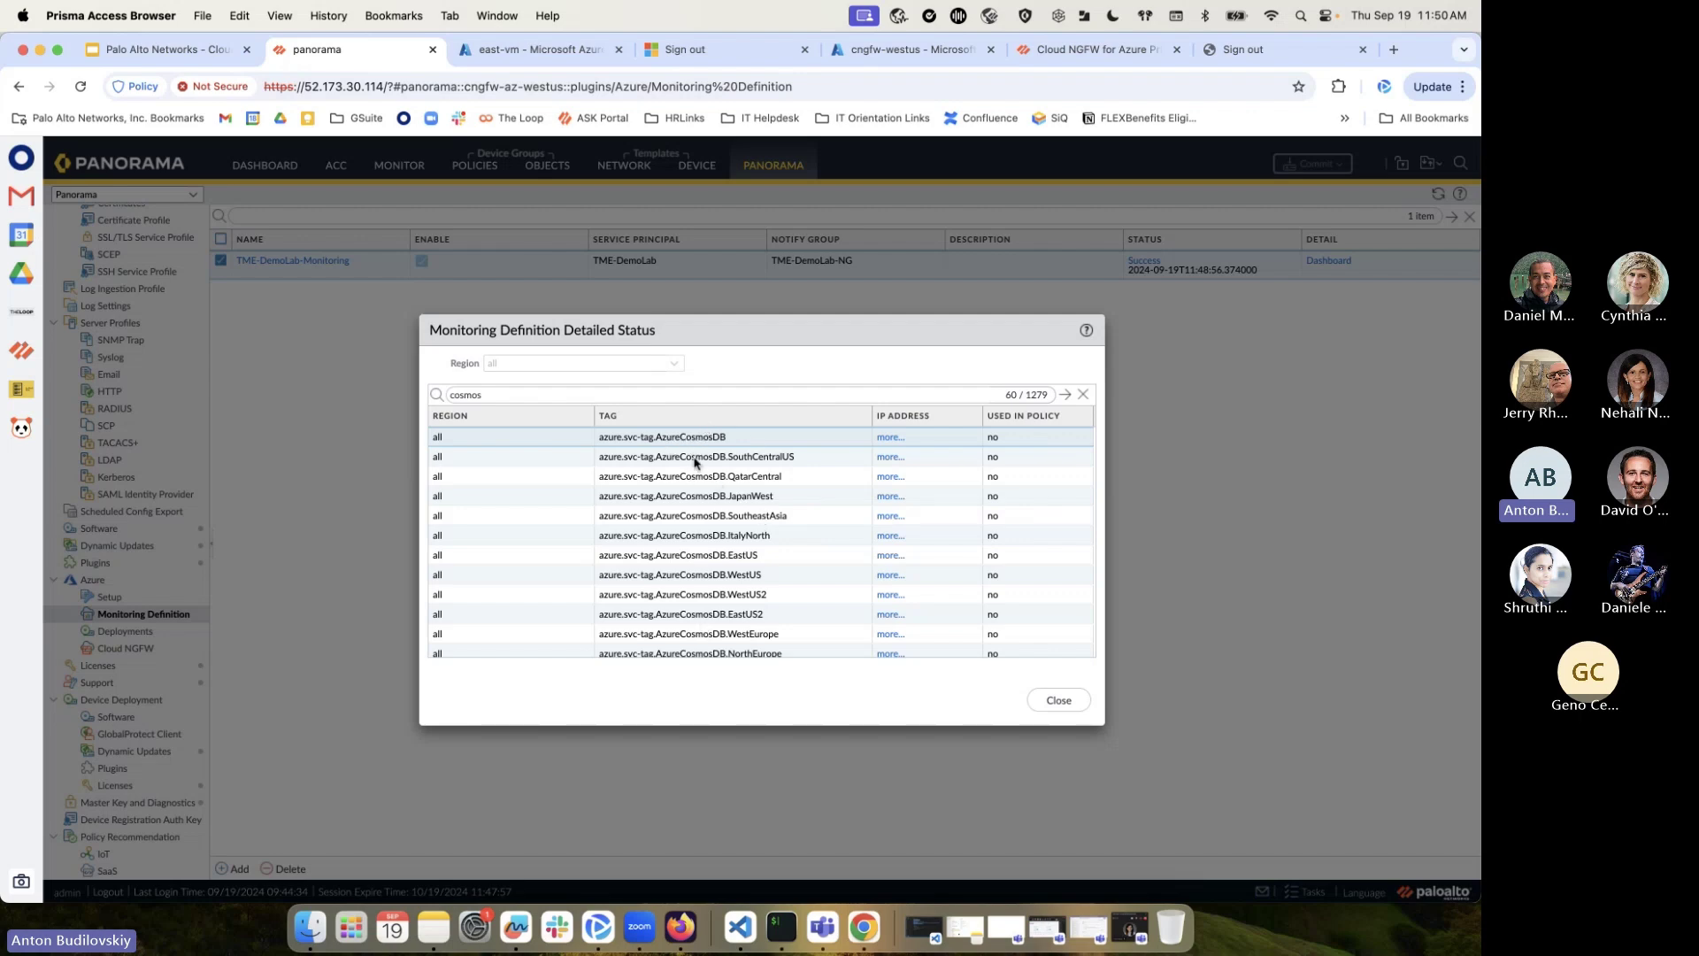
Close the detailed status window and return to the cngfw-westus firewall in Azure
{"action": "scroll", "coordinate": [719, 442], "scroll_direction": "down", "scroll_amount": 10}
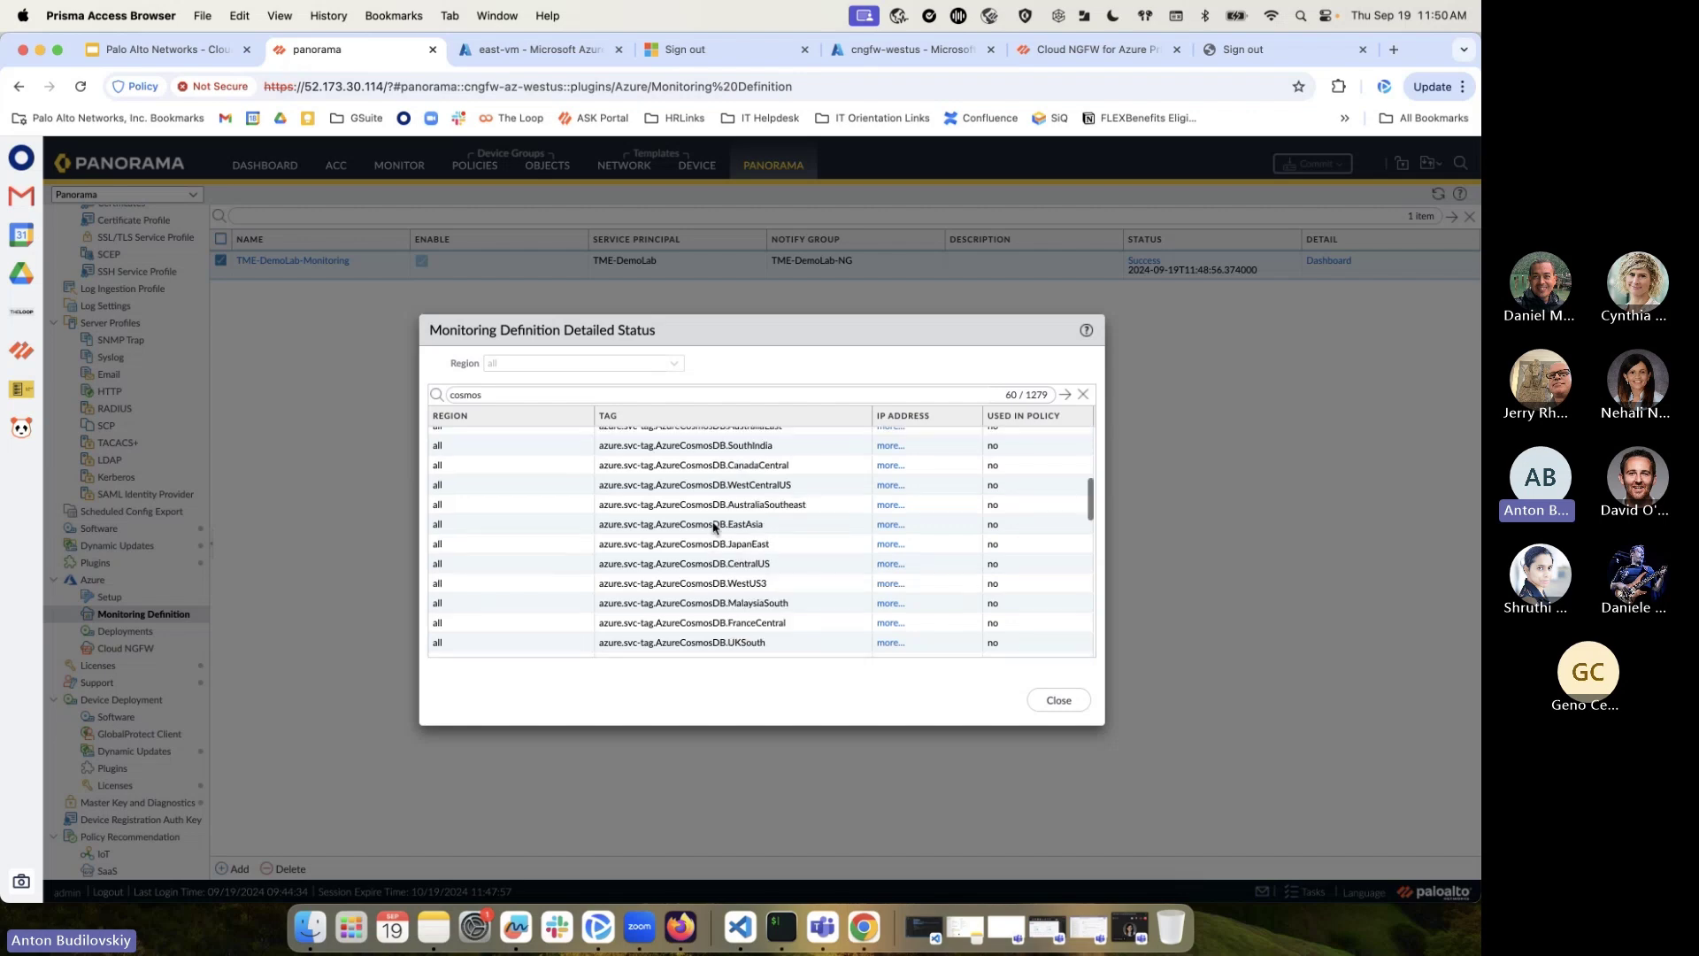
{"action": "scroll", "coordinate": [715, 531], "scroll_direction": "up", "scroll_amount": 10}
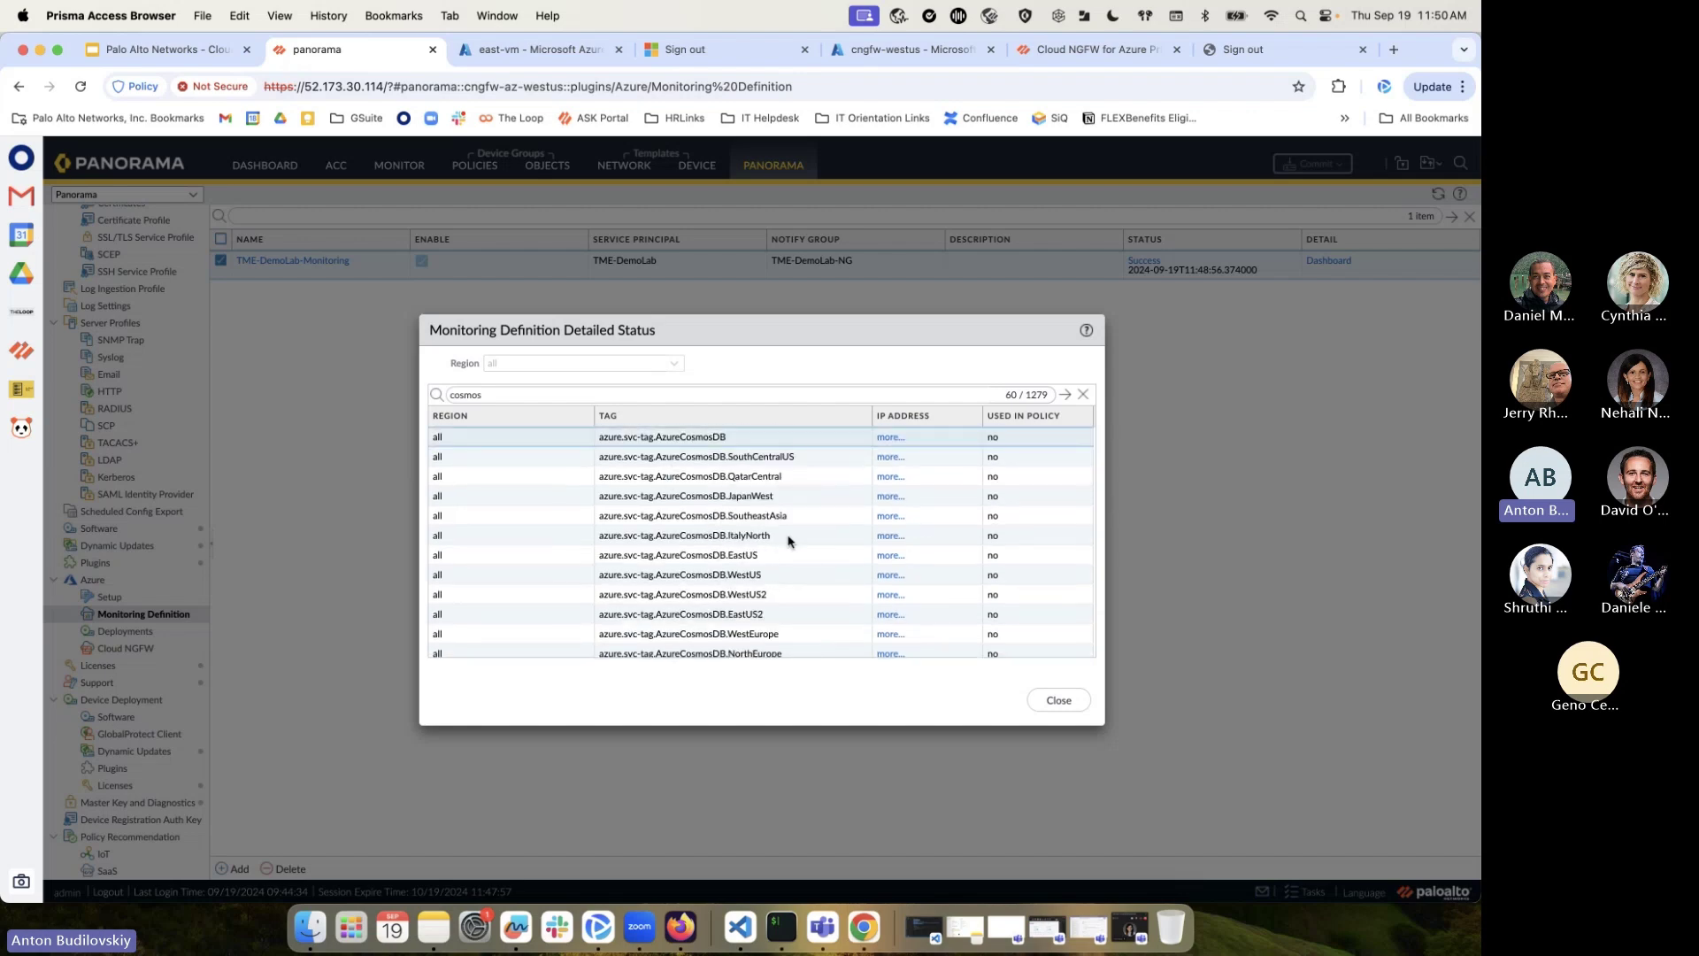
{"action": "scroll", "coordinate": [765, 593], "scroll_direction": "down", "scroll_amount": 1}
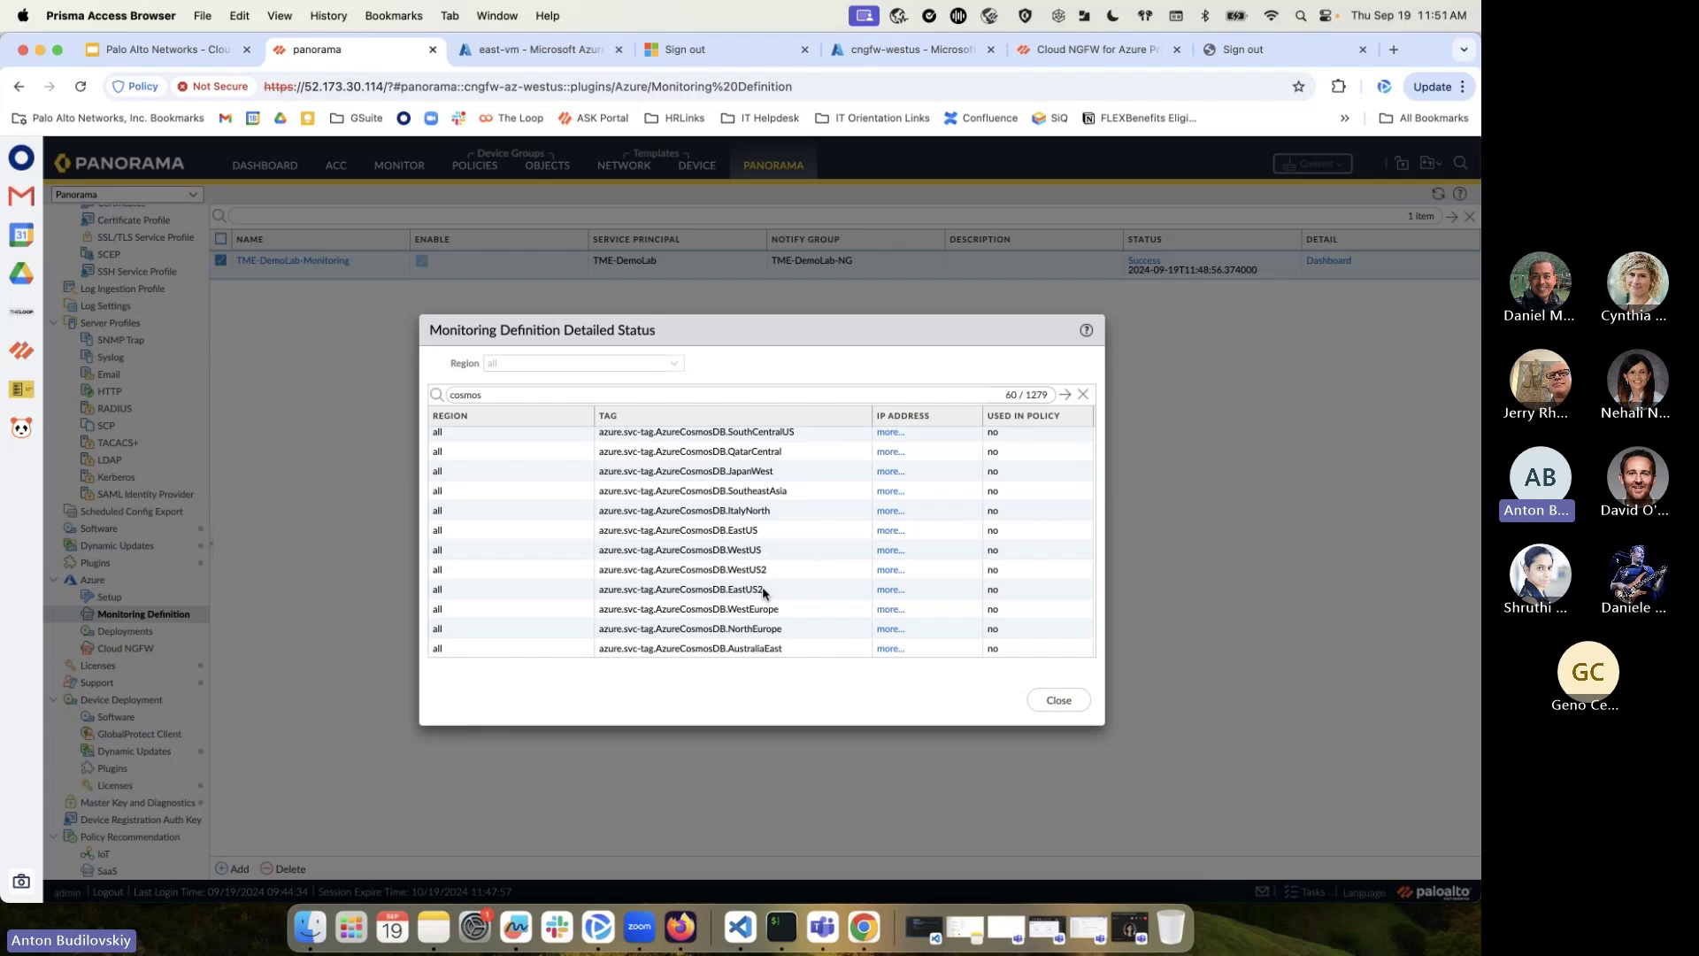
{"action": "left_click", "coordinate": [1048, 703]}
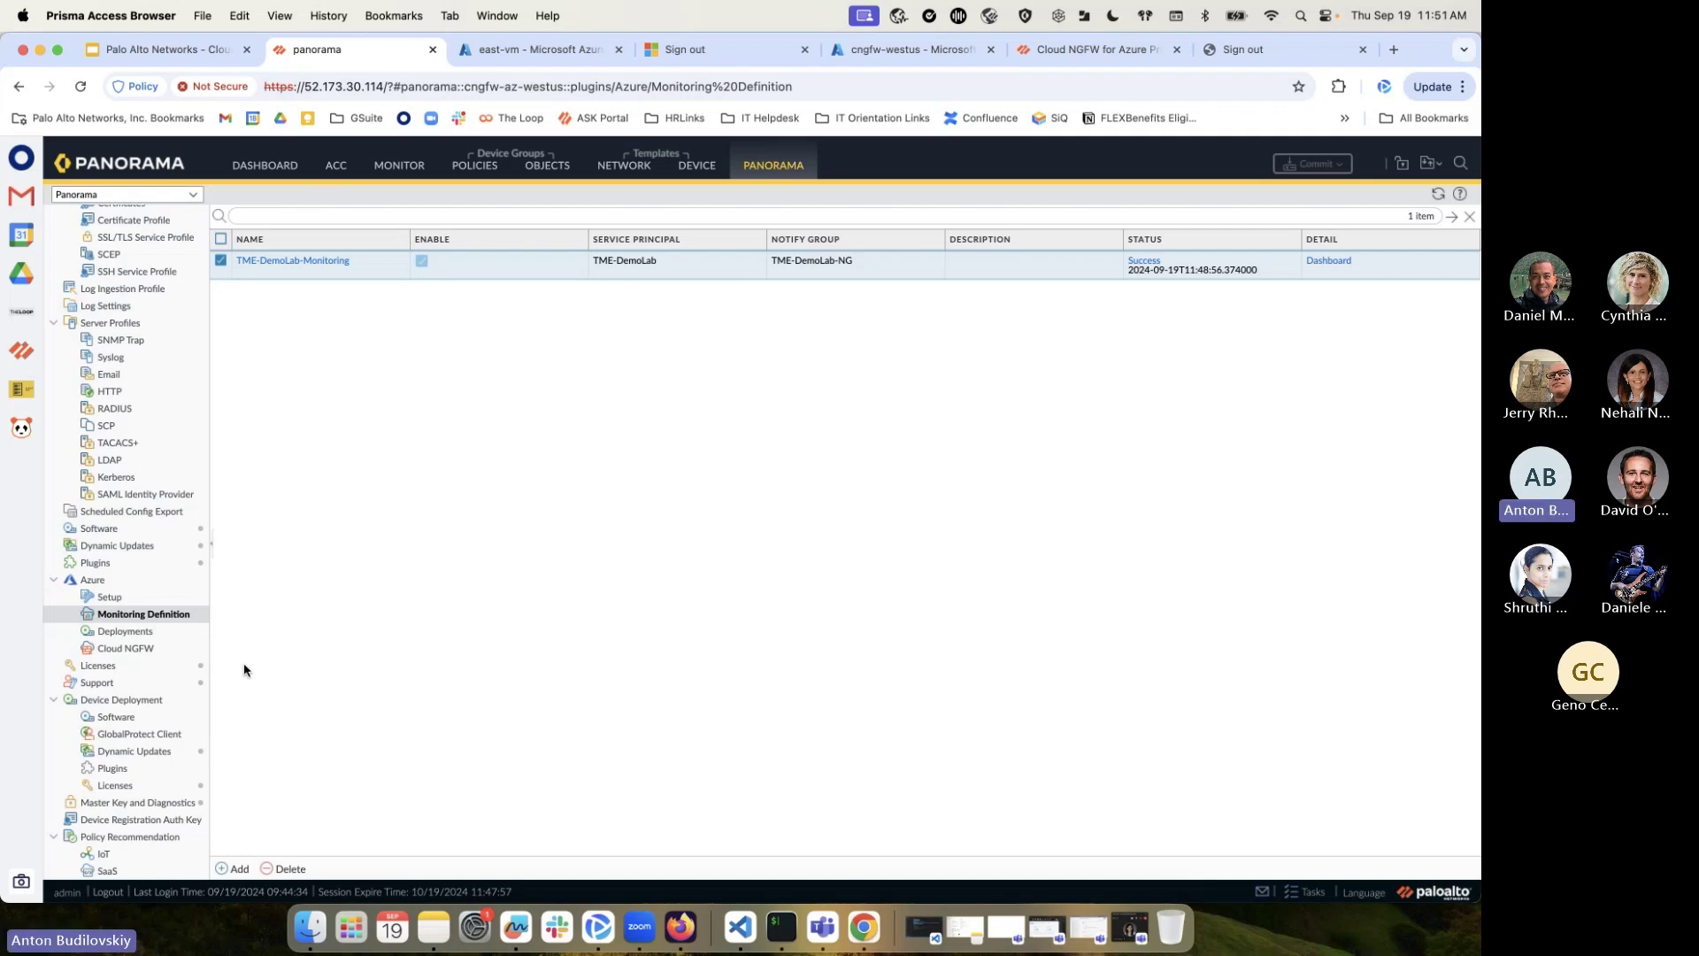
{"action": "scroll", "coordinate": [177, 555], "scroll_direction": "up", "scroll_amount": 3}
{"action": "scroll", "coordinate": [177, 537], "scroll_direction": "up", "scroll_amount": 8}
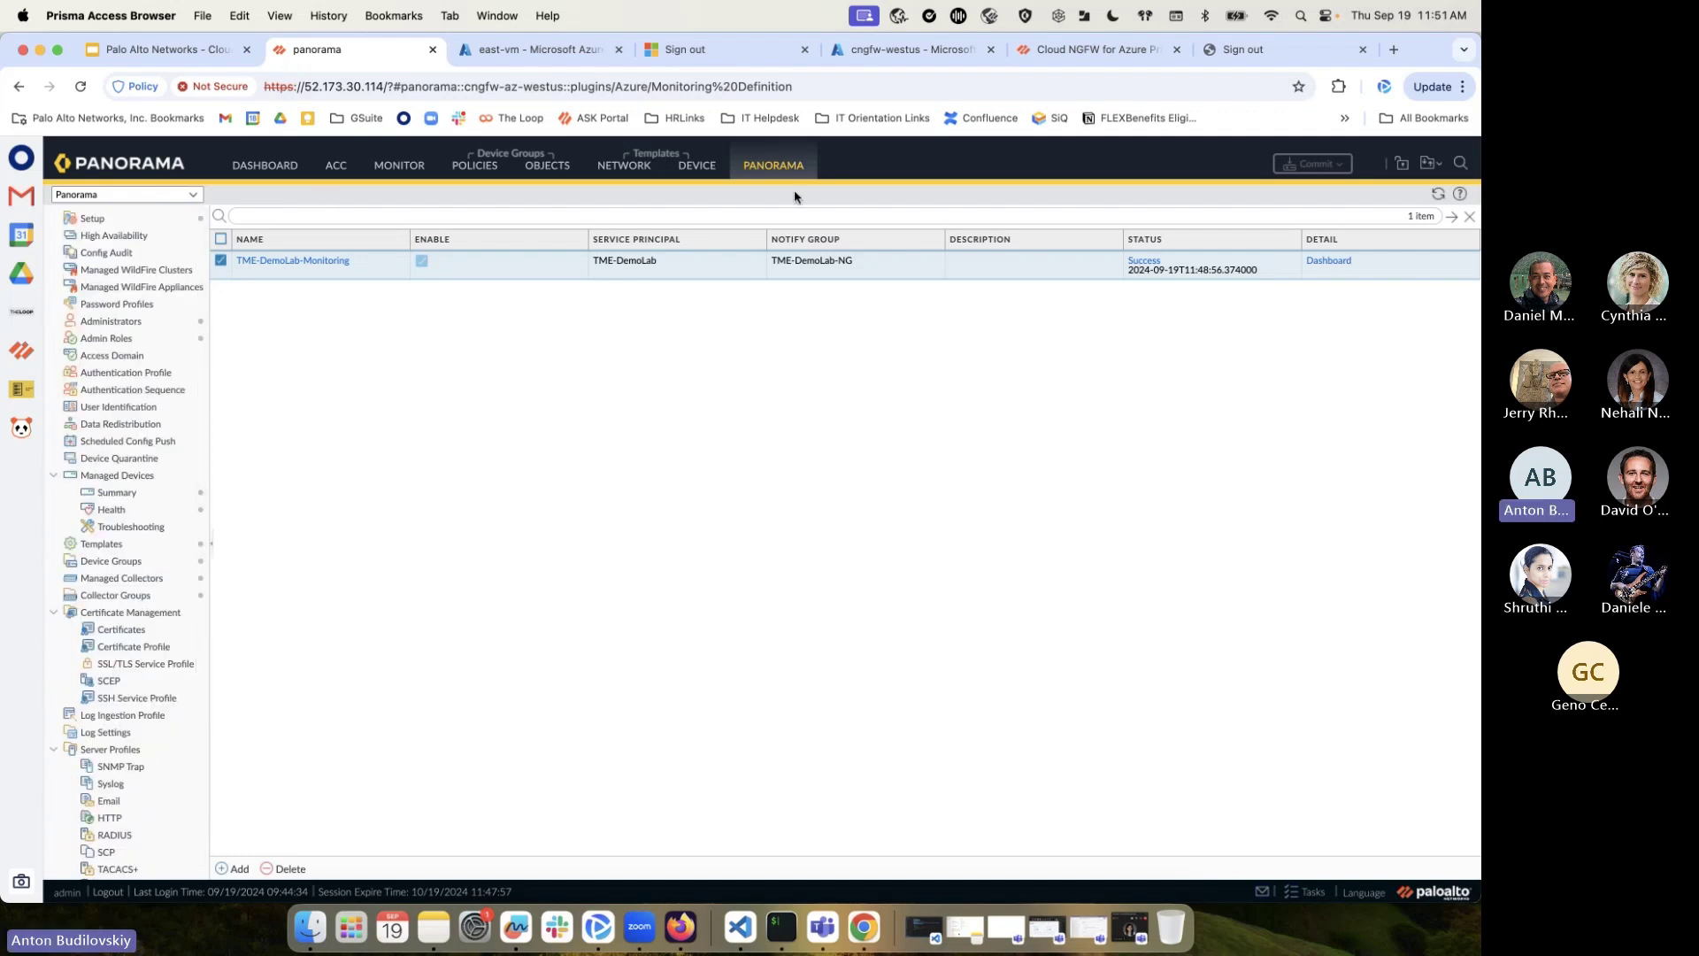
{"action": "left_click", "coordinate": [920, 48]}
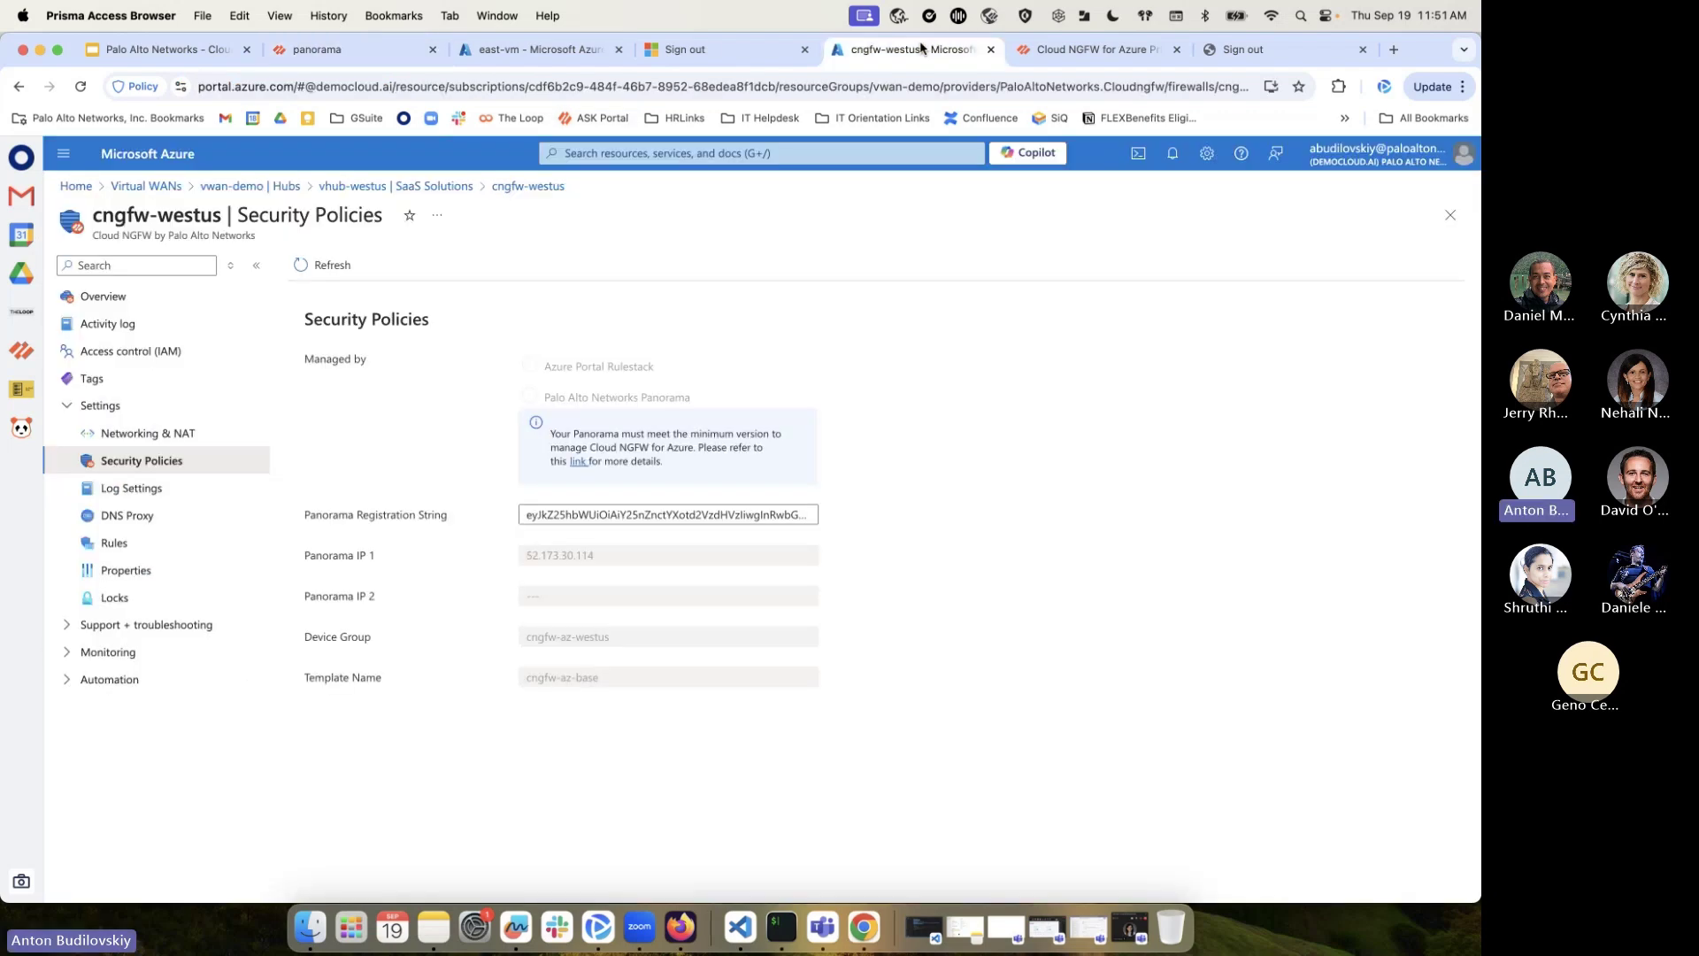
From vhub-eastus, reach cngfw-eastus's lrs-eastus rulestack rules and begin adding a rule
{"action": "left_click", "coordinate": [279, 187]}
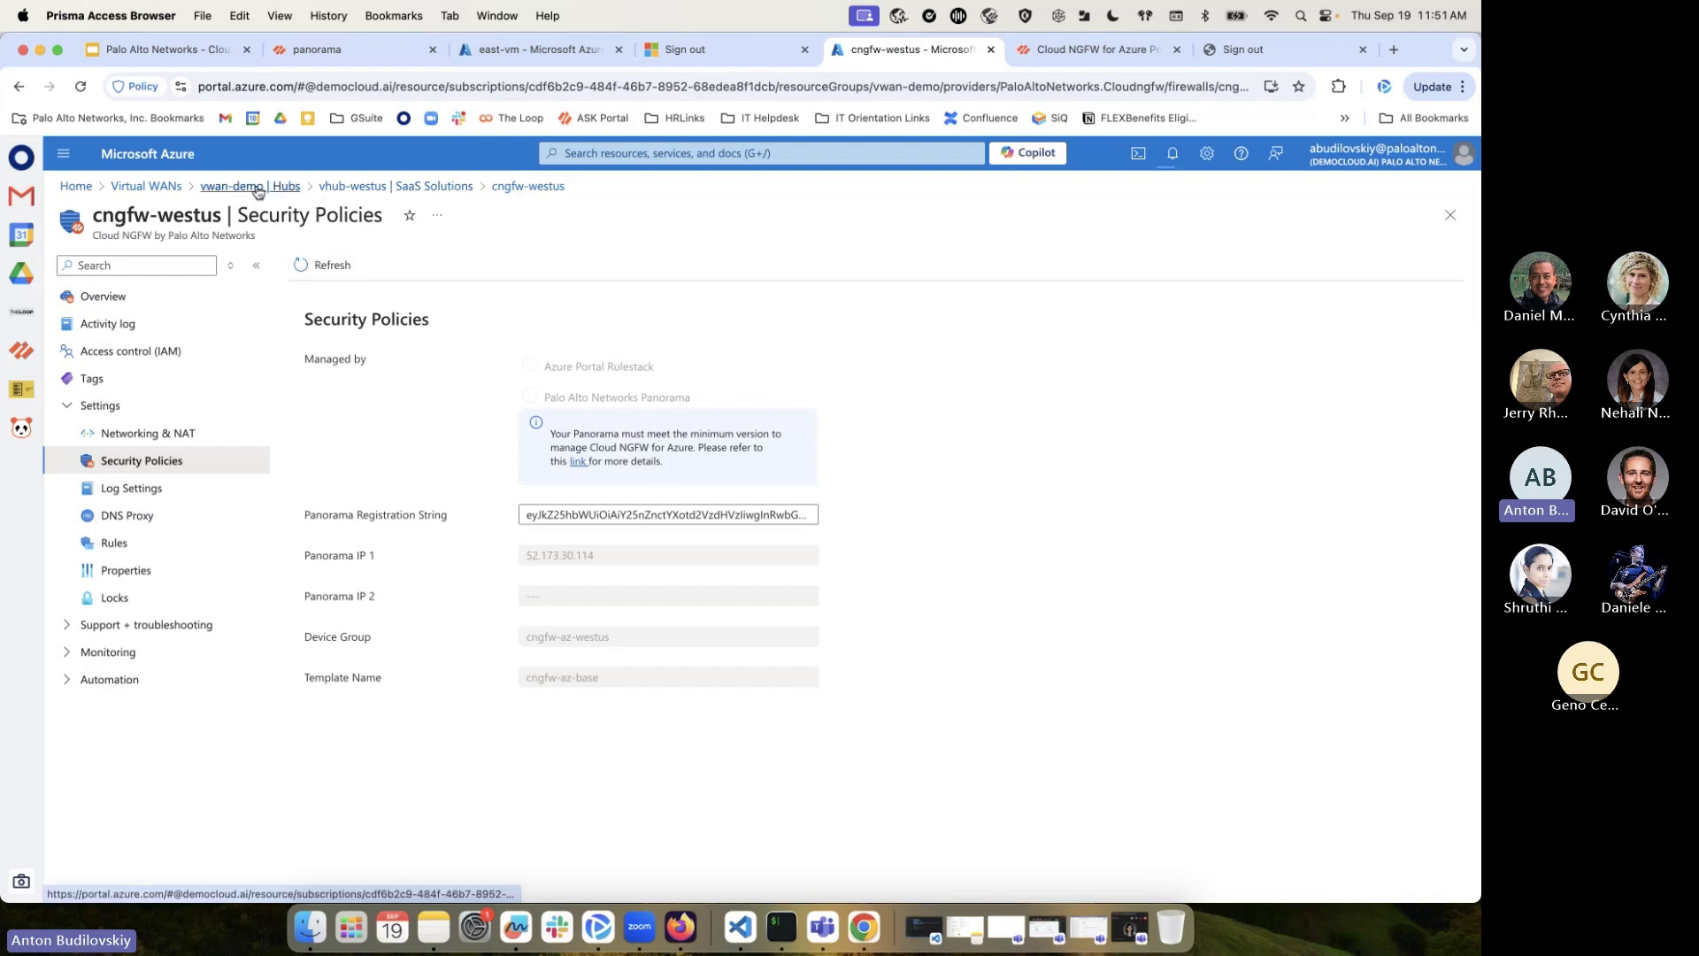
{"action": "left_click", "coordinate": [617, 429]}
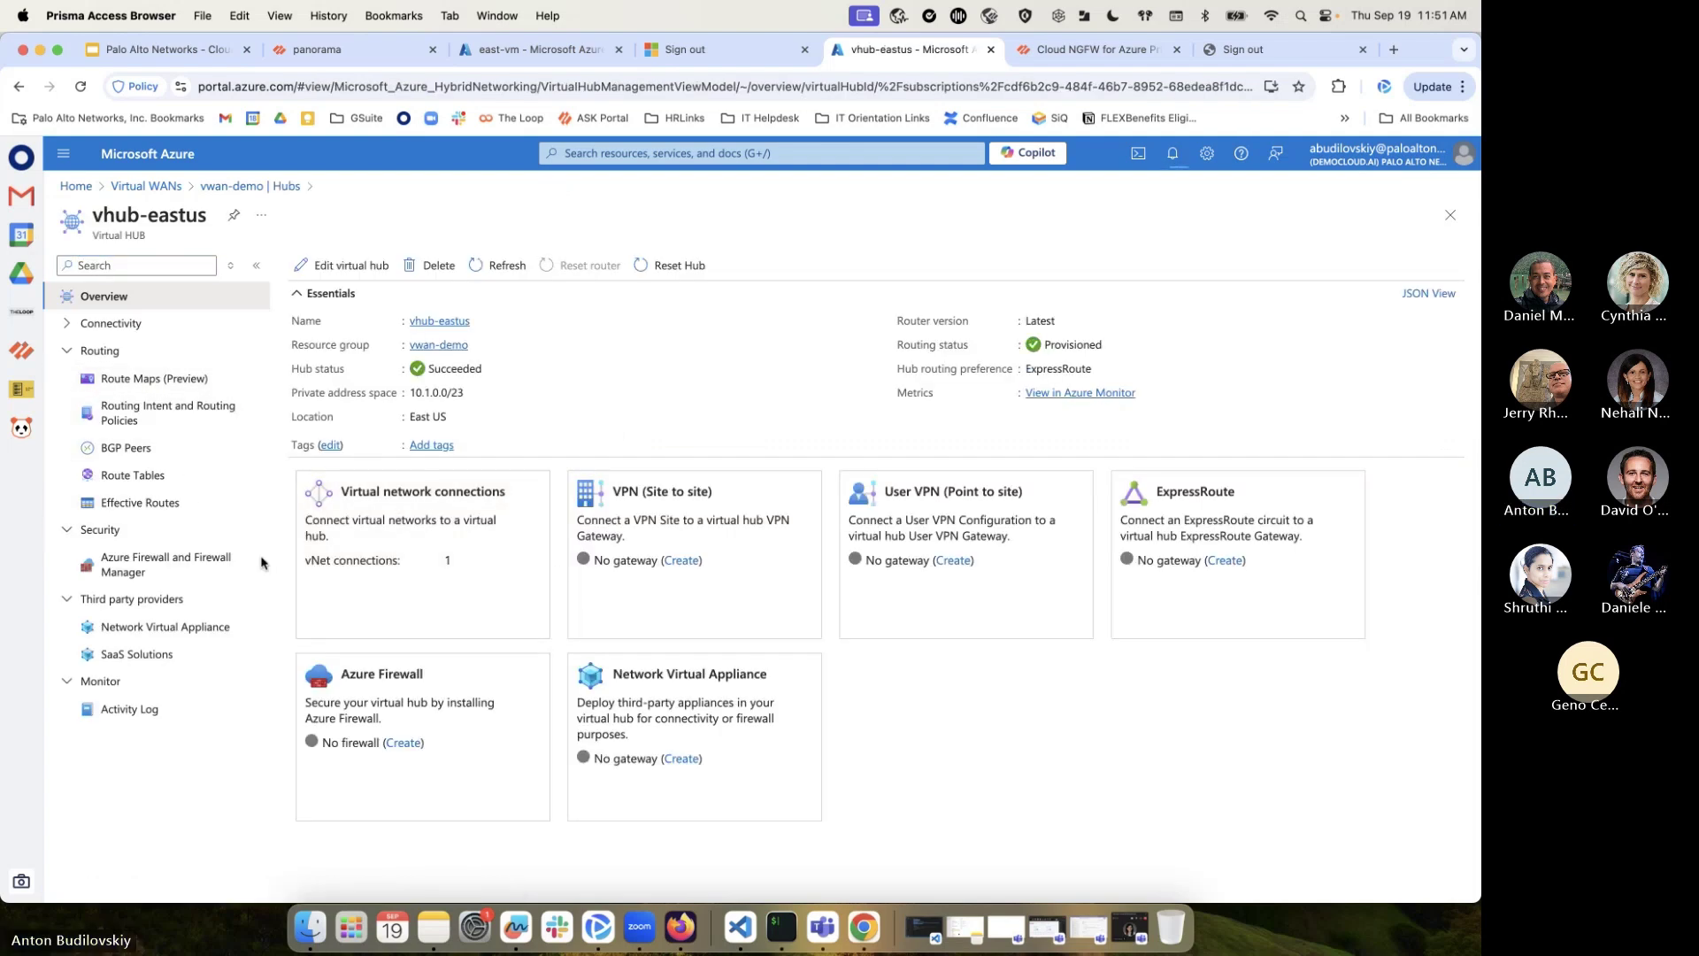
{"action": "left_click", "coordinate": [212, 655]}
{"action": "left_click", "coordinate": [1196, 354]}
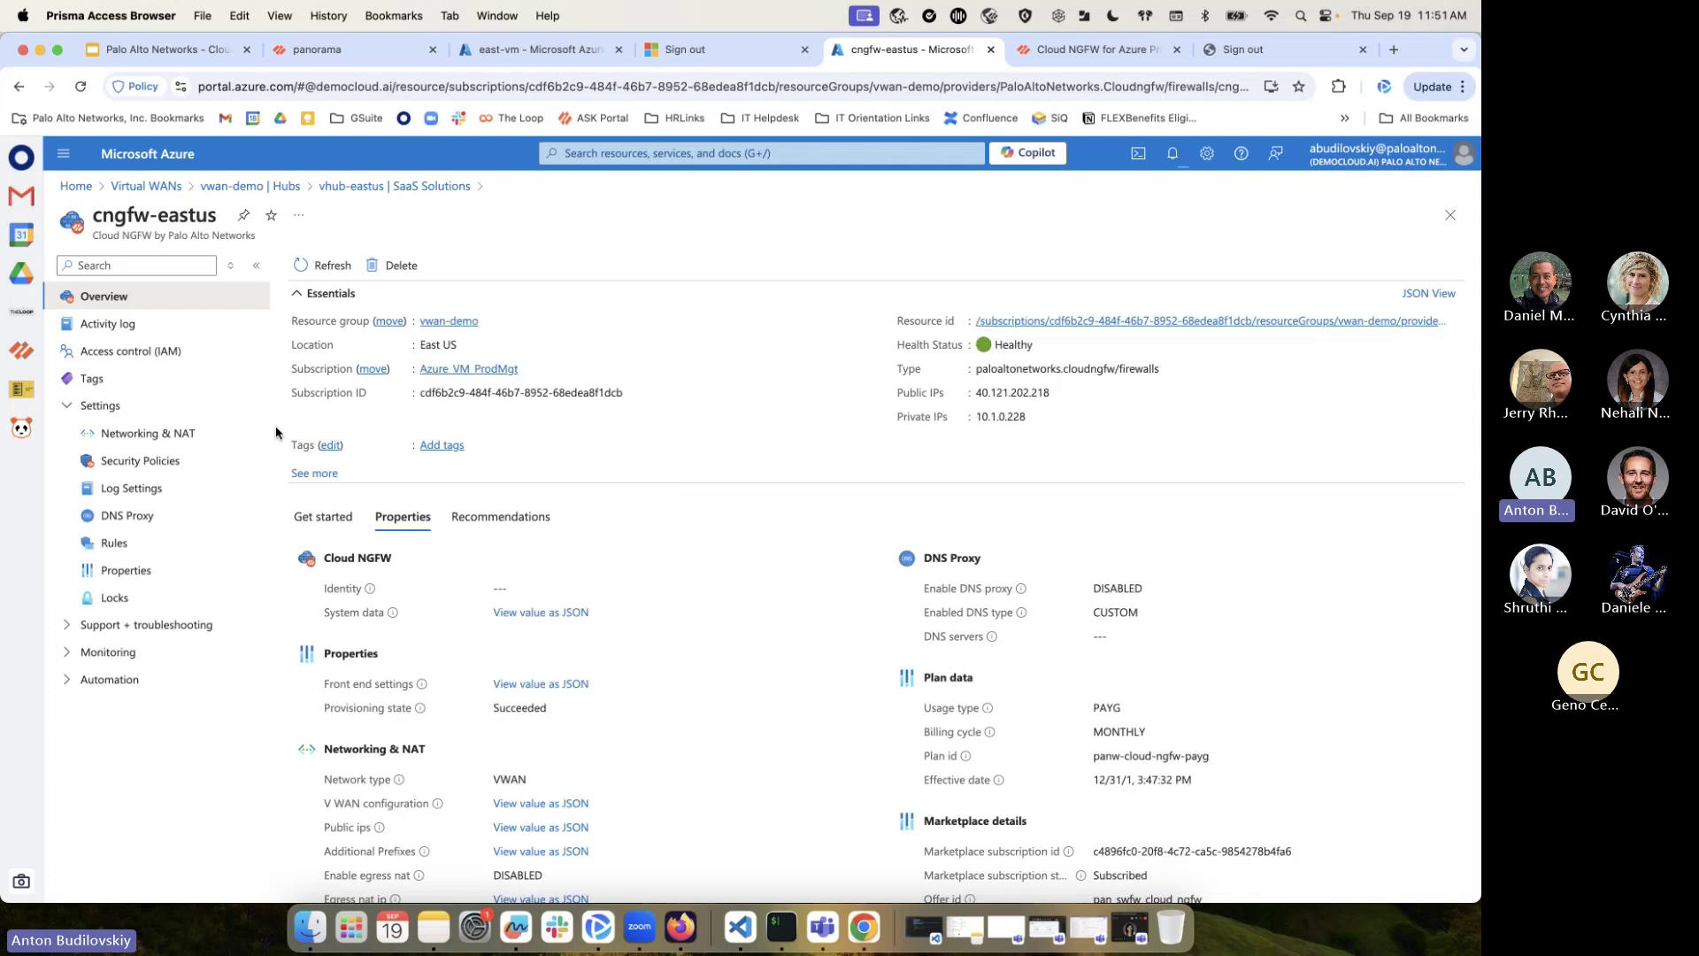
{"action": "left_click", "coordinate": [161, 467]}
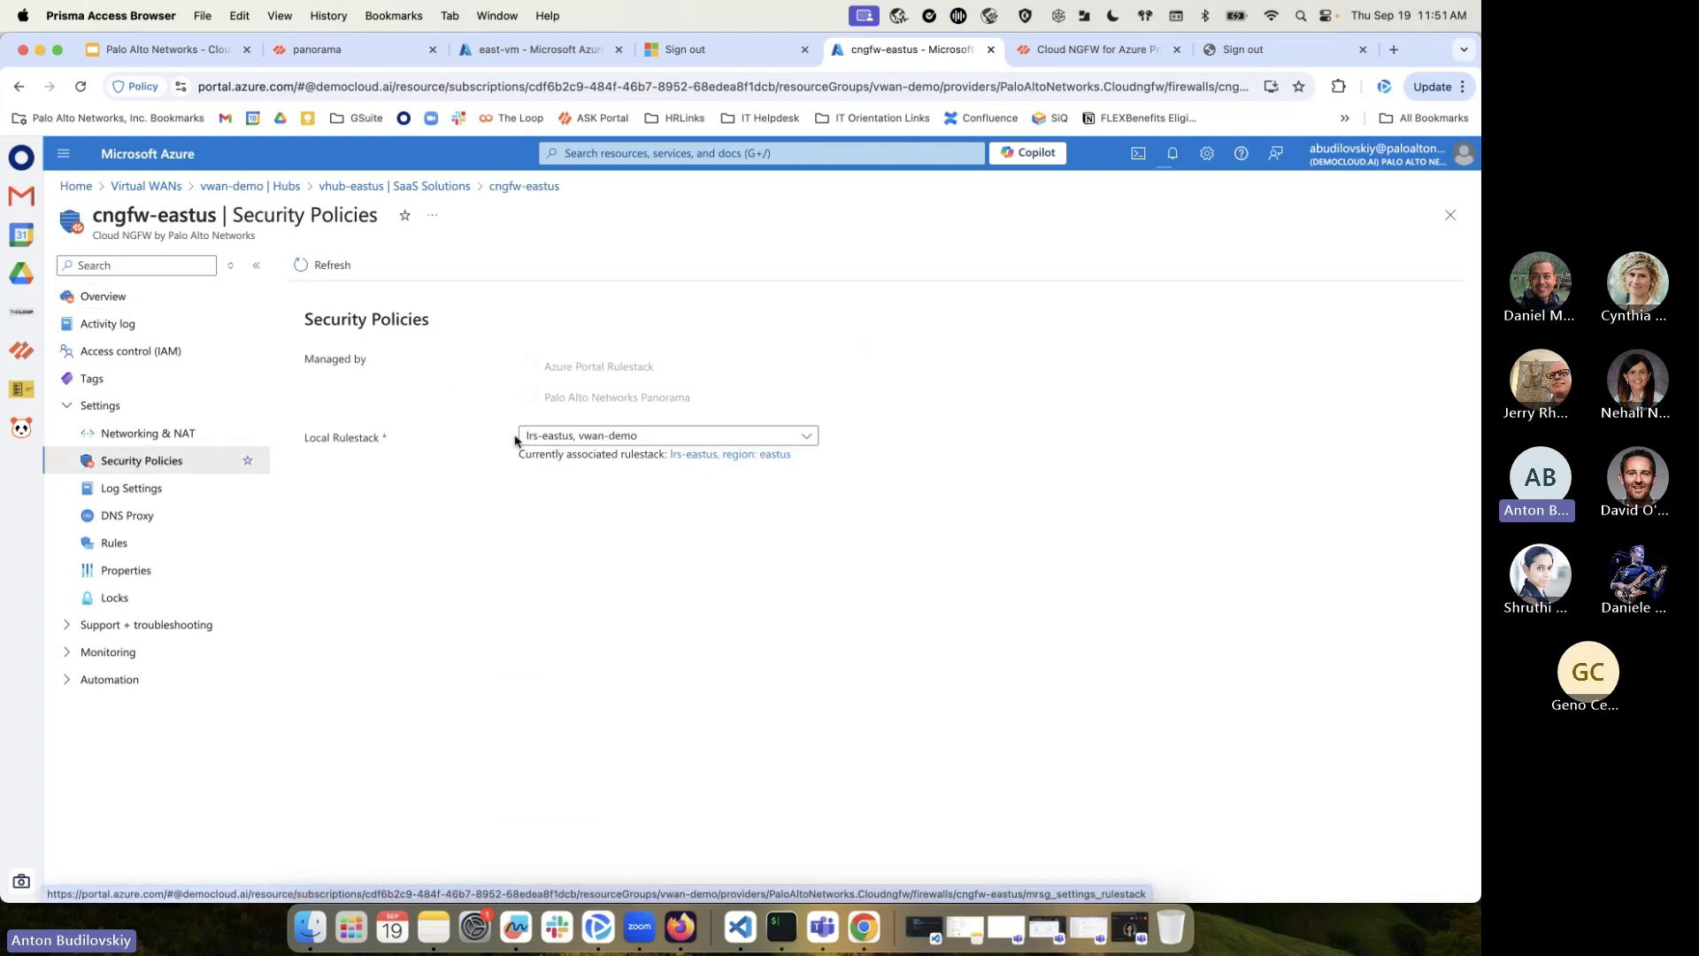
{"action": "left_click", "coordinate": [740, 454]}
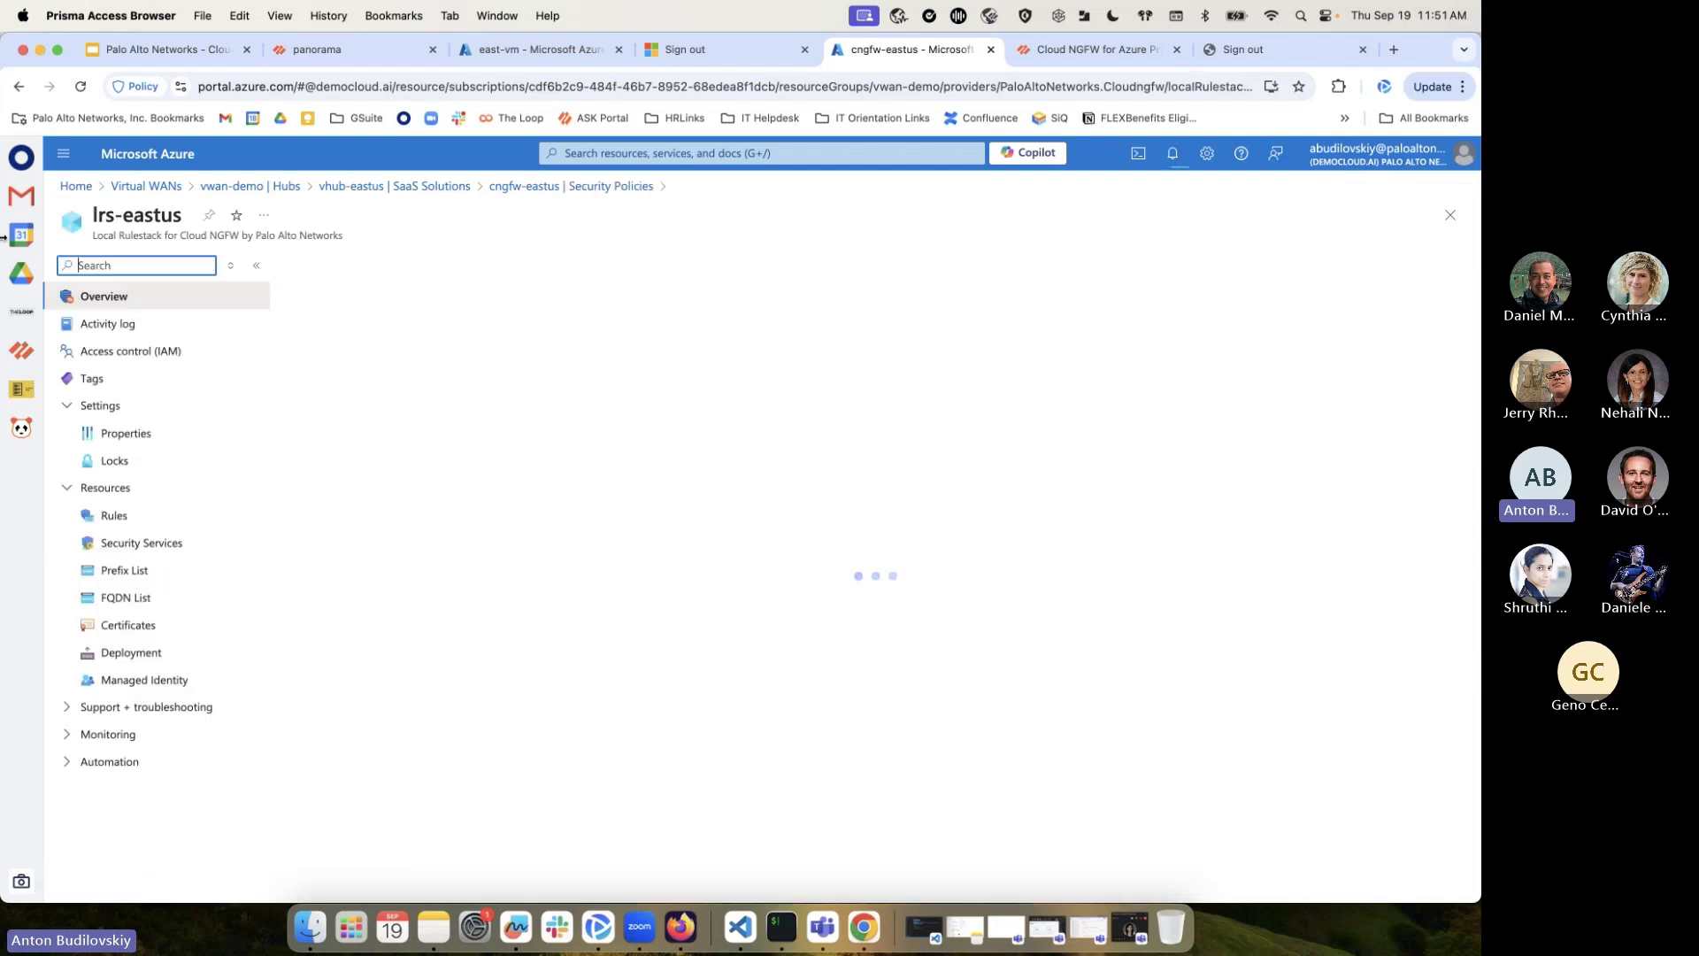
{"action": "left_click", "coordinate": [147, 518]}
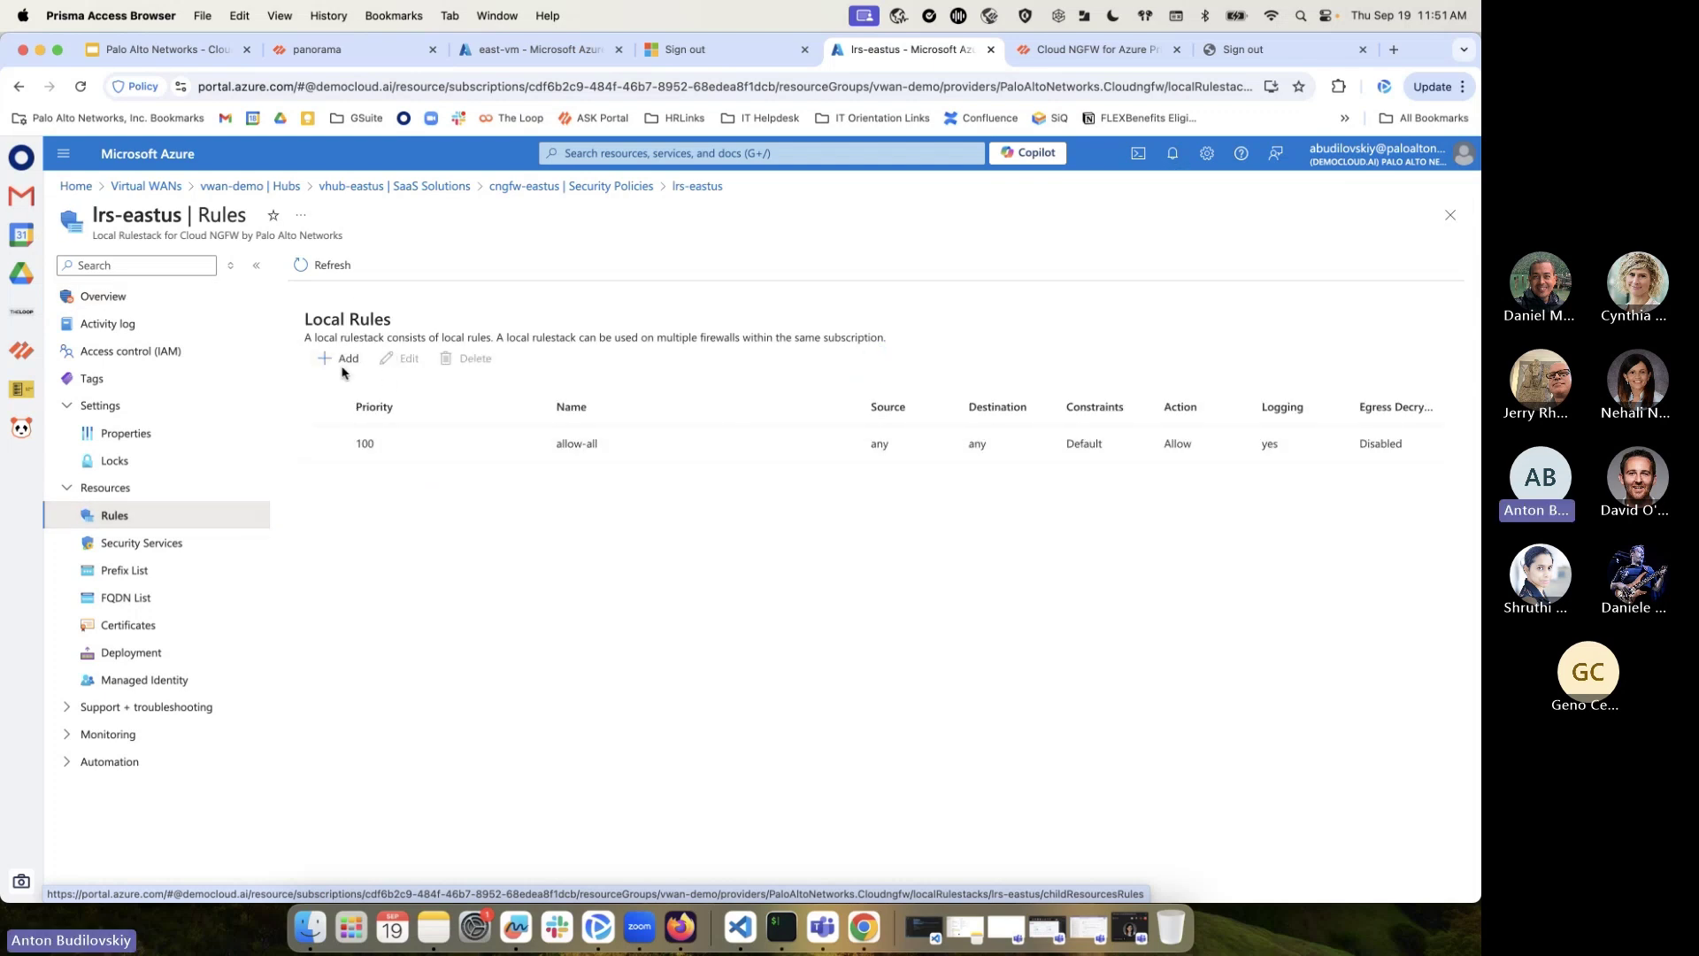
{"action": "left_click", "coordinate": [349, 359]}
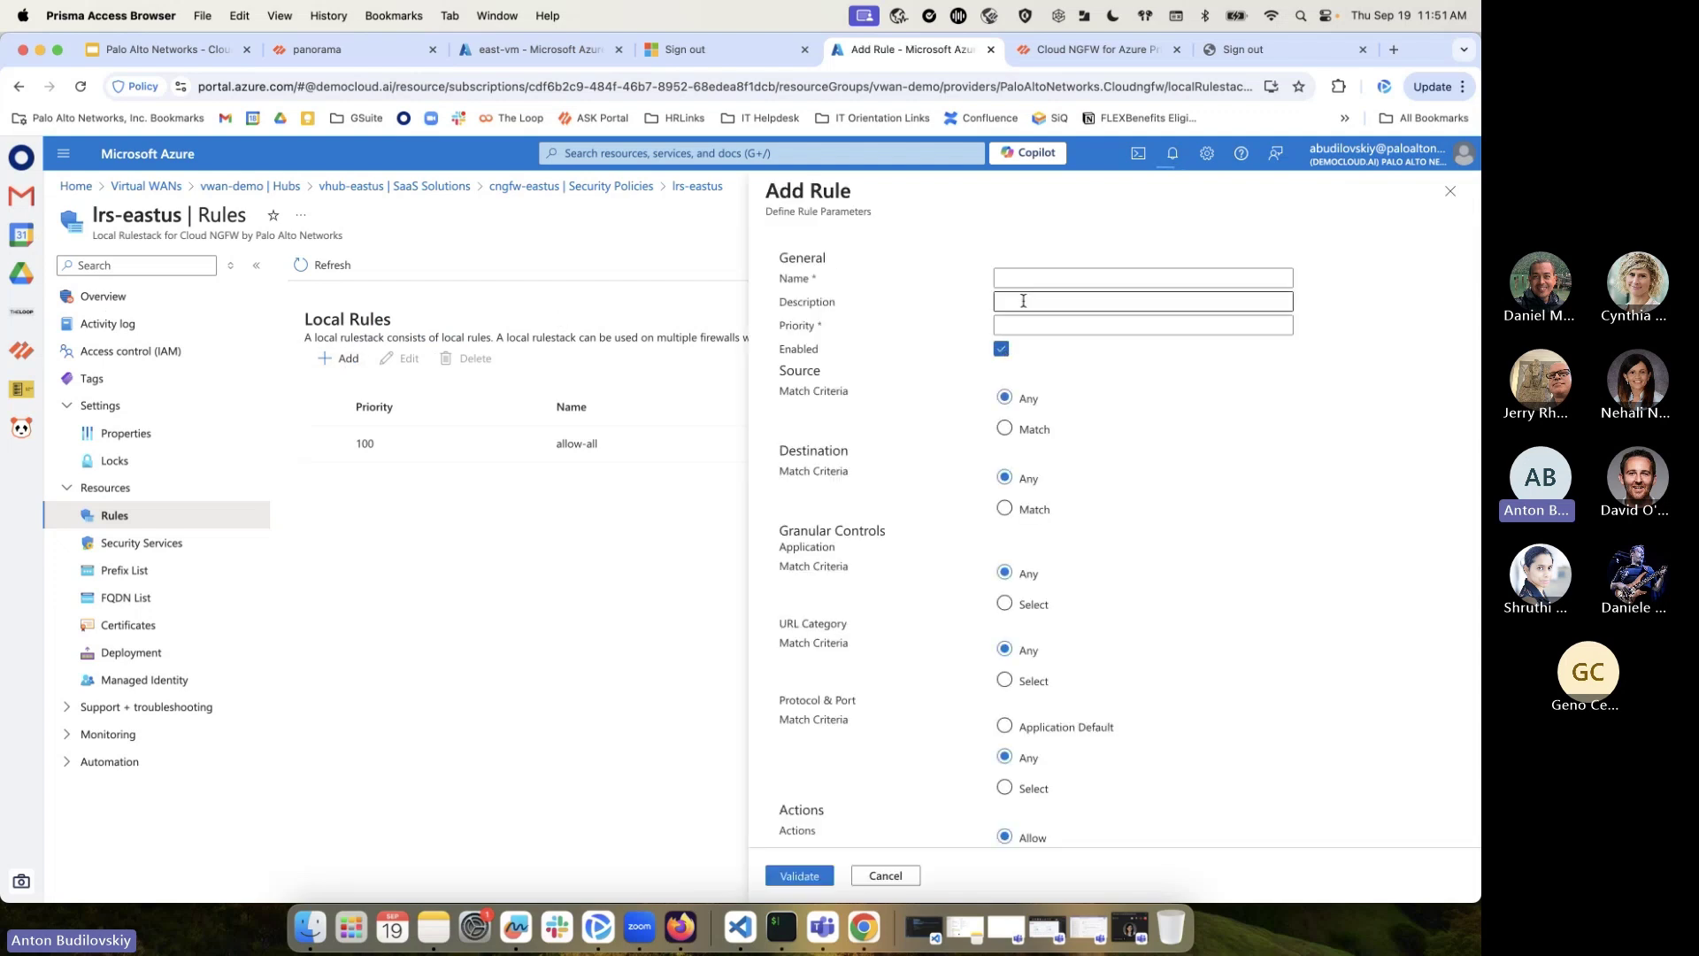
Name the rule rule101 with priority 101 and set Source to Match, leaving countries empty
{"action": "left_click", "coordinate": [1026, 280]}
{"action": "type", "text": "rule101"}
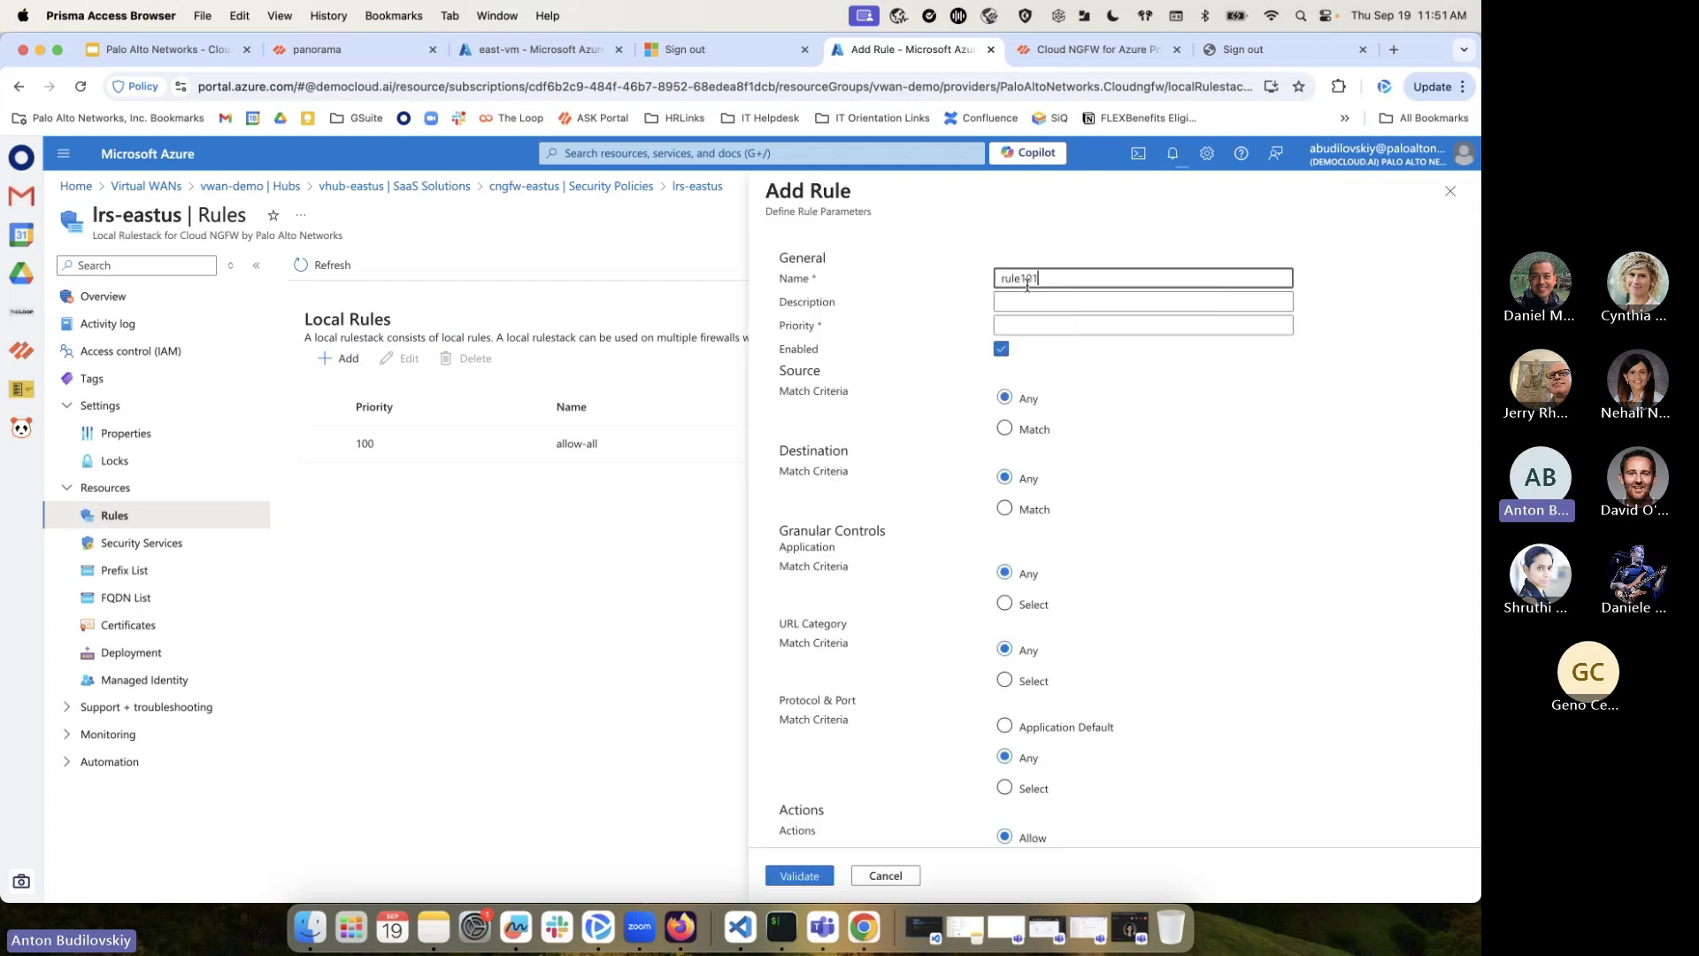
{"action": "left_click", "coordinate": [1043, 325]}
{"action": "type", "text": "101"}
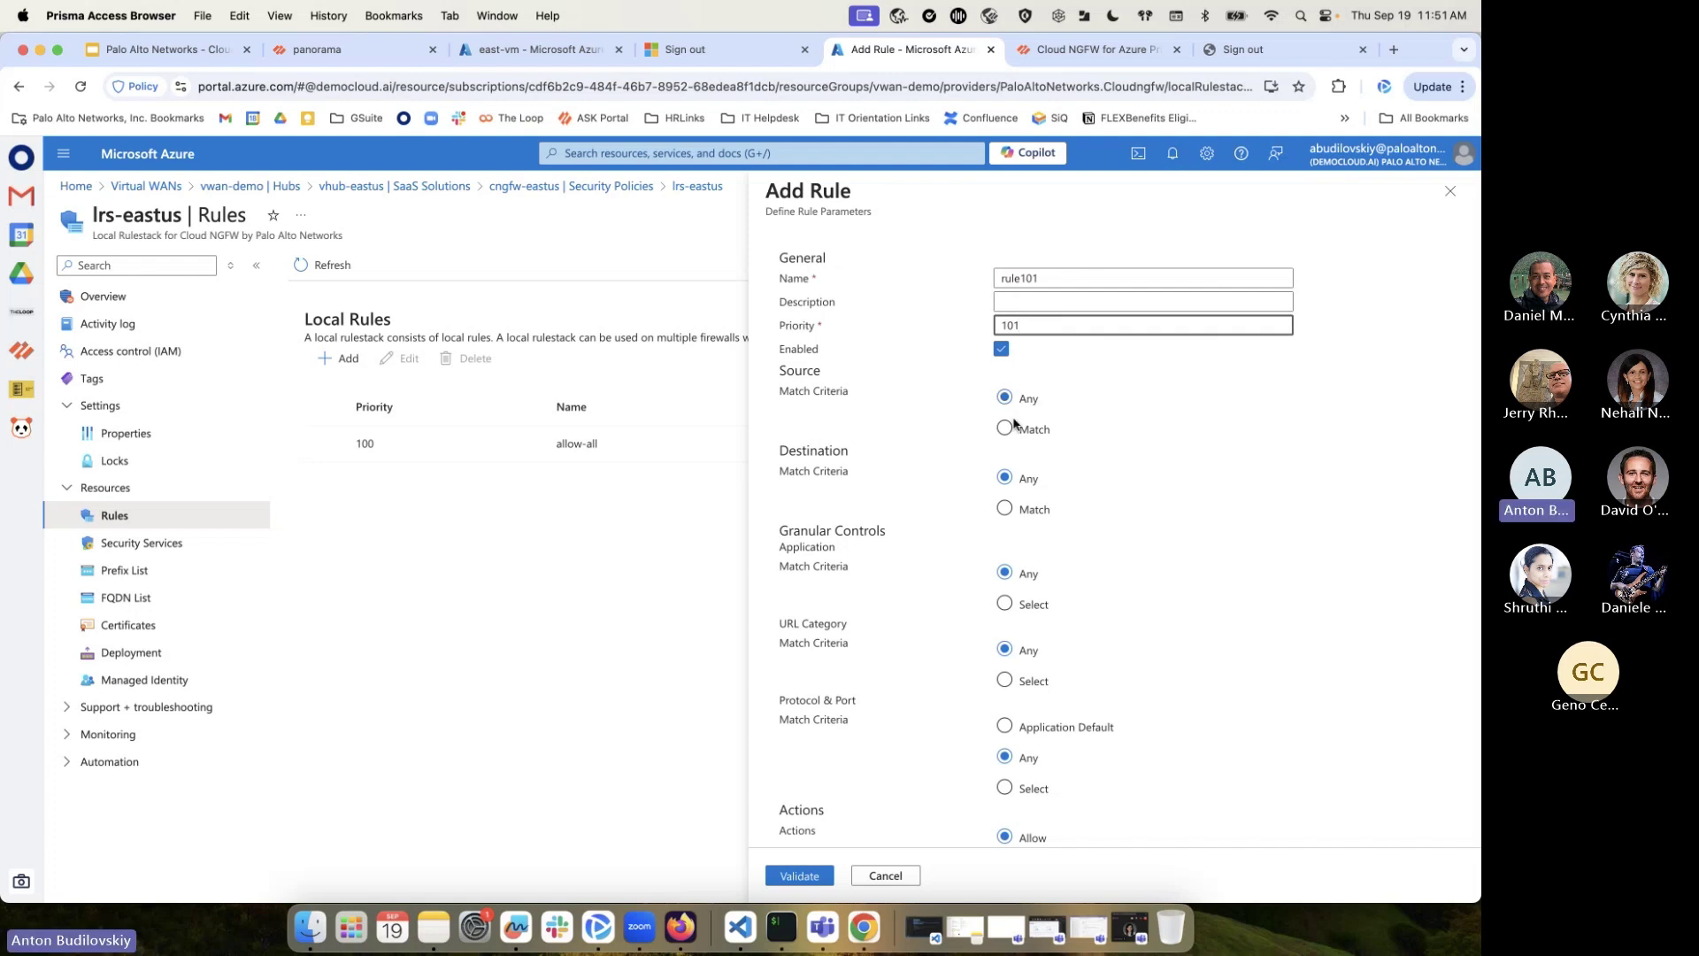
{"action": "left_click", "coordinate": [1016, 427]}
{"action": "left_click", "coordinate": [1050, 476]}
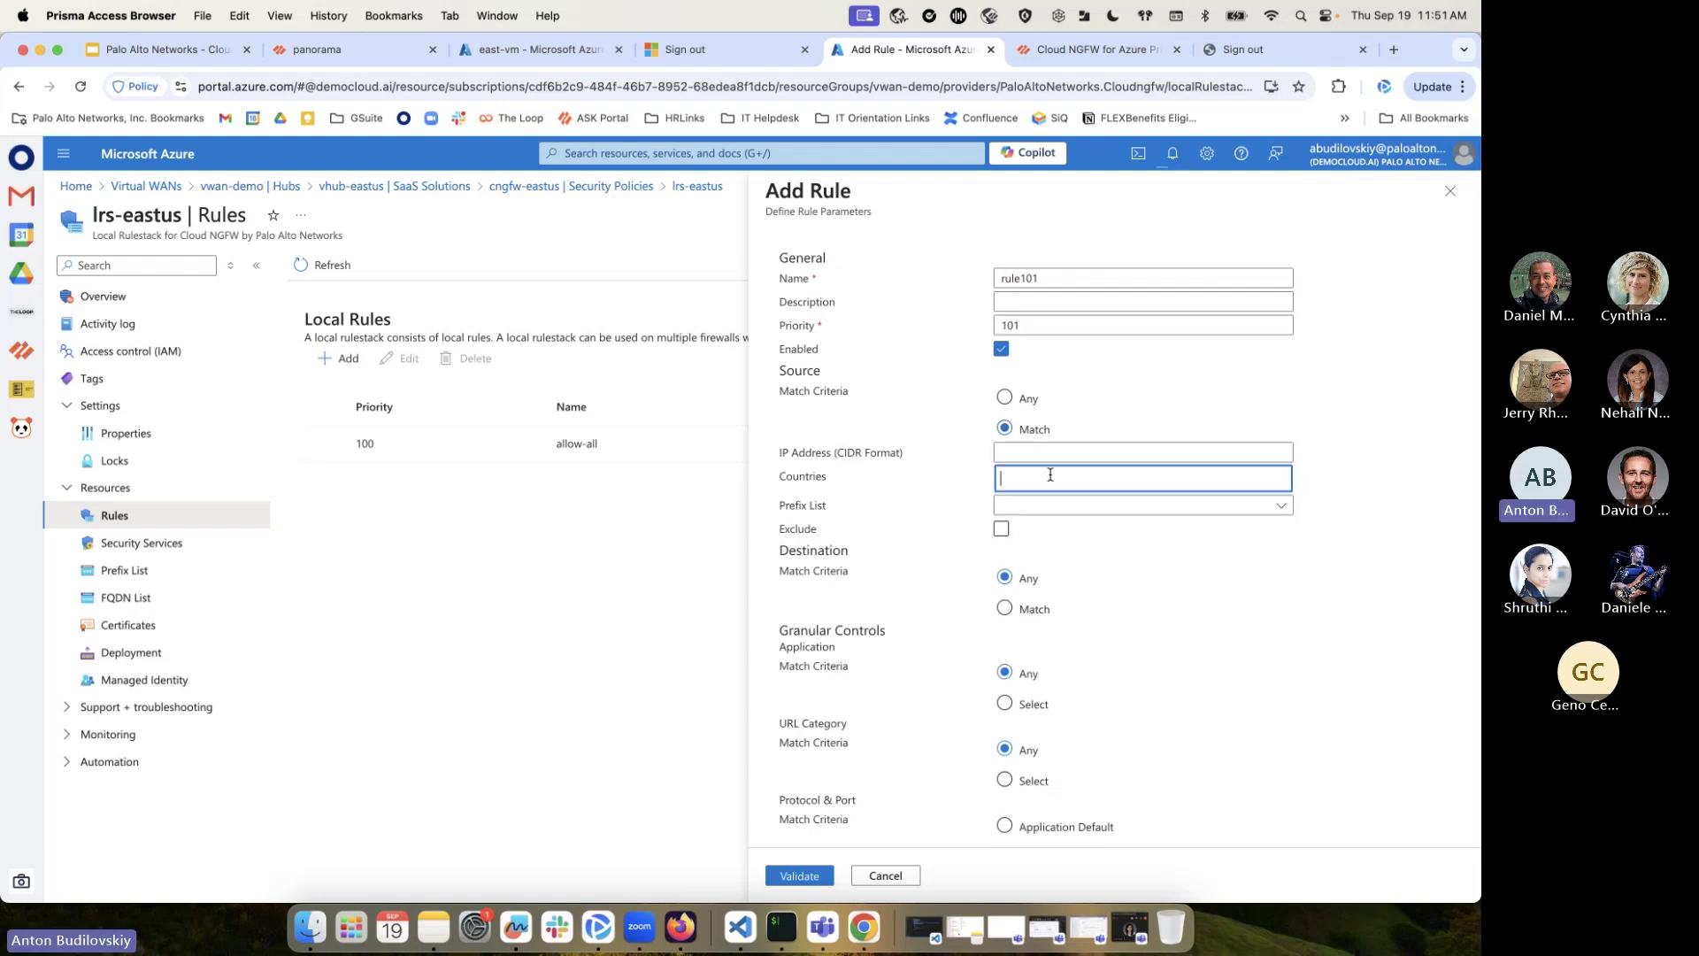
{"action": "type", "text": "Canada"}
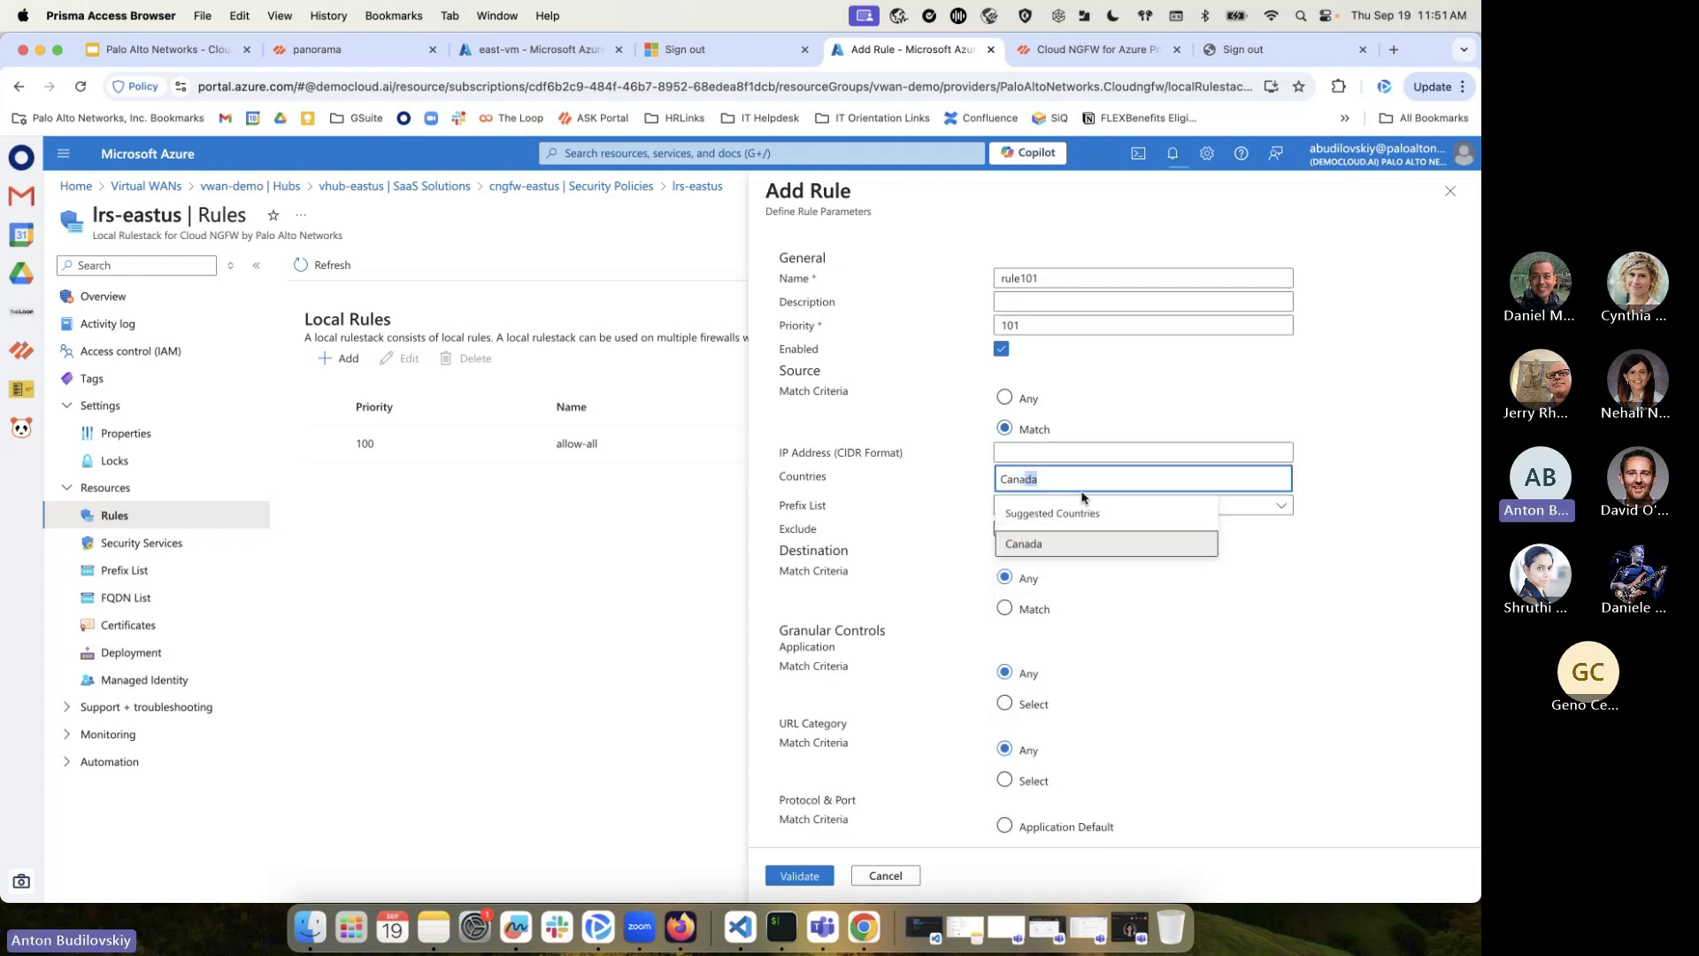
{"action": "double_click", "coordinate": [1069, 471]}
{"action": "key", "text": "BackSpace"}
{"action": "left_click", "coordinate": [1033, 467]}
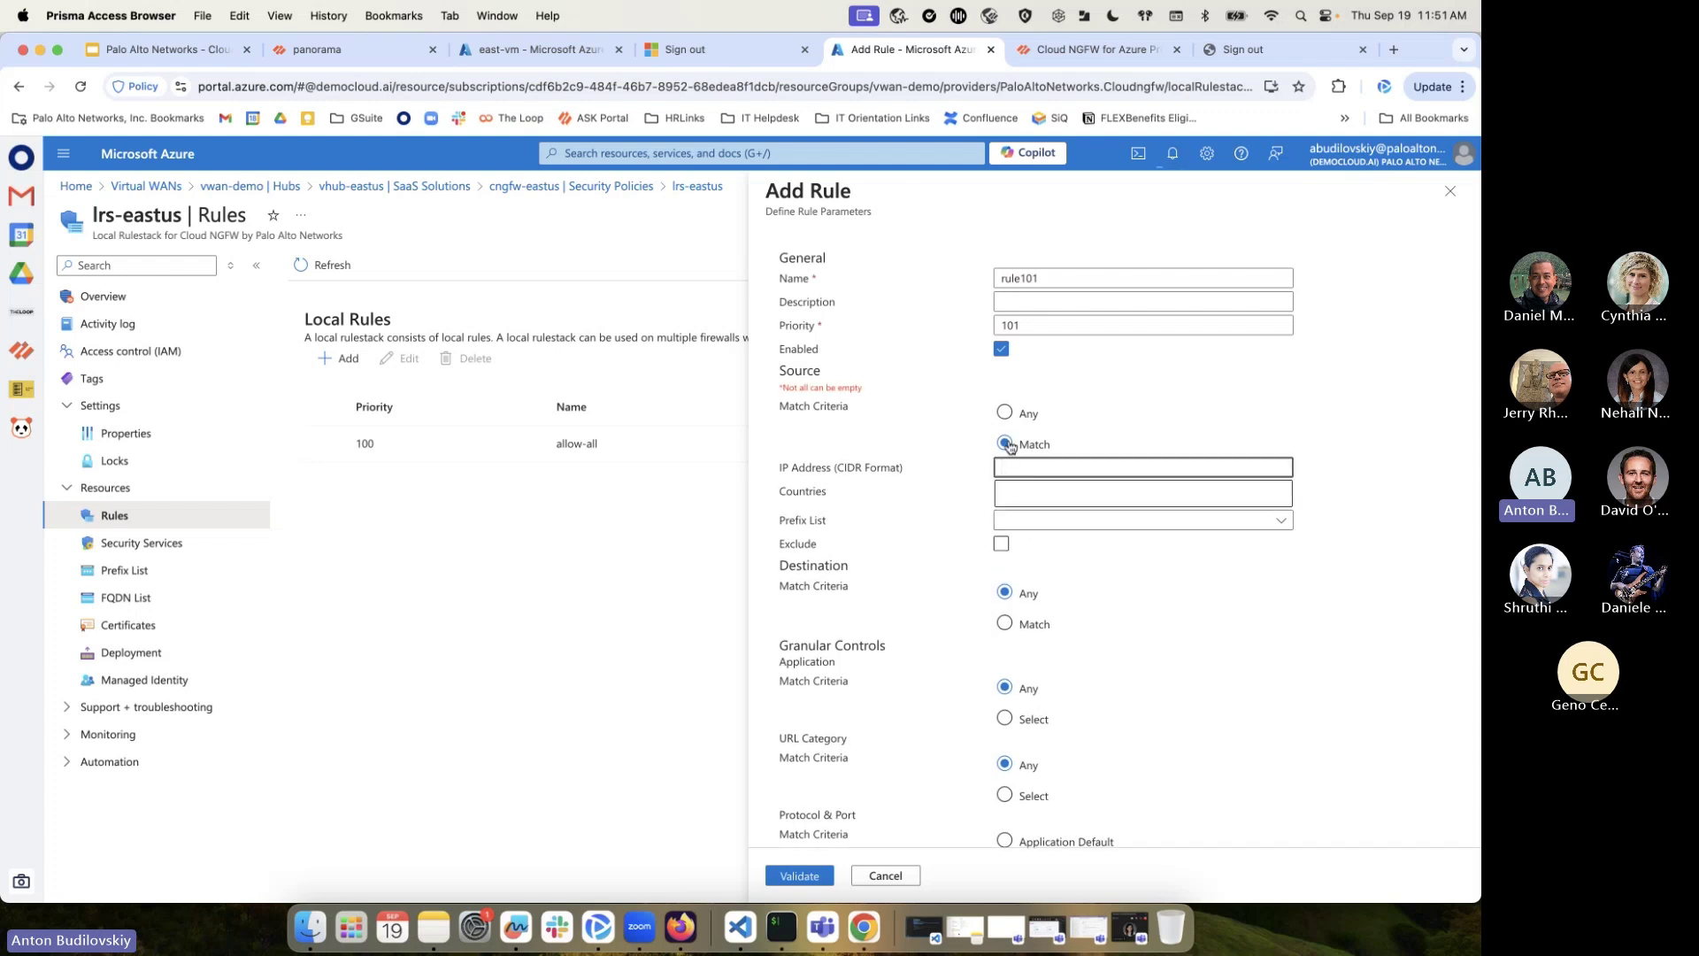
{"action": "scroll", "coordinate": [1009, 668], "scroll_direction": "down", "scroll_amount": 3}
Limit the rule's applications to ms-onedrive-downloading
{"action": "left_click", "coordinate": [1006, 618]}
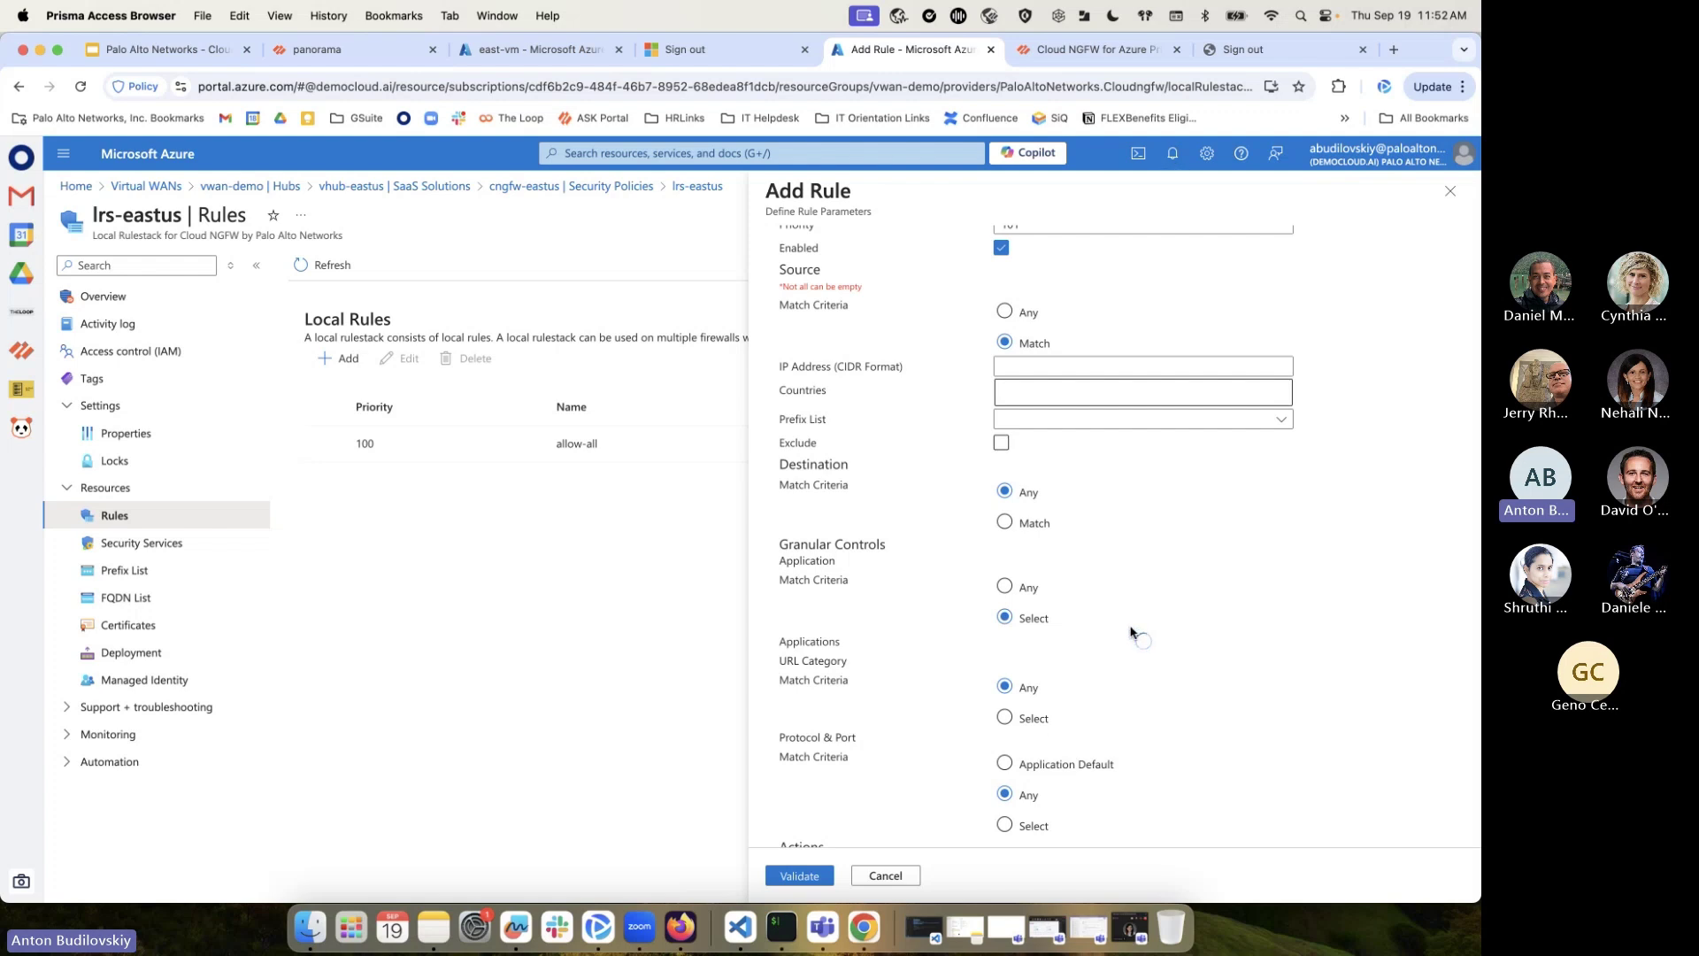
{"action": "scroll", "coordinate": [1141, 646], "scroll_direction": "down", "scroll_amount": 1}
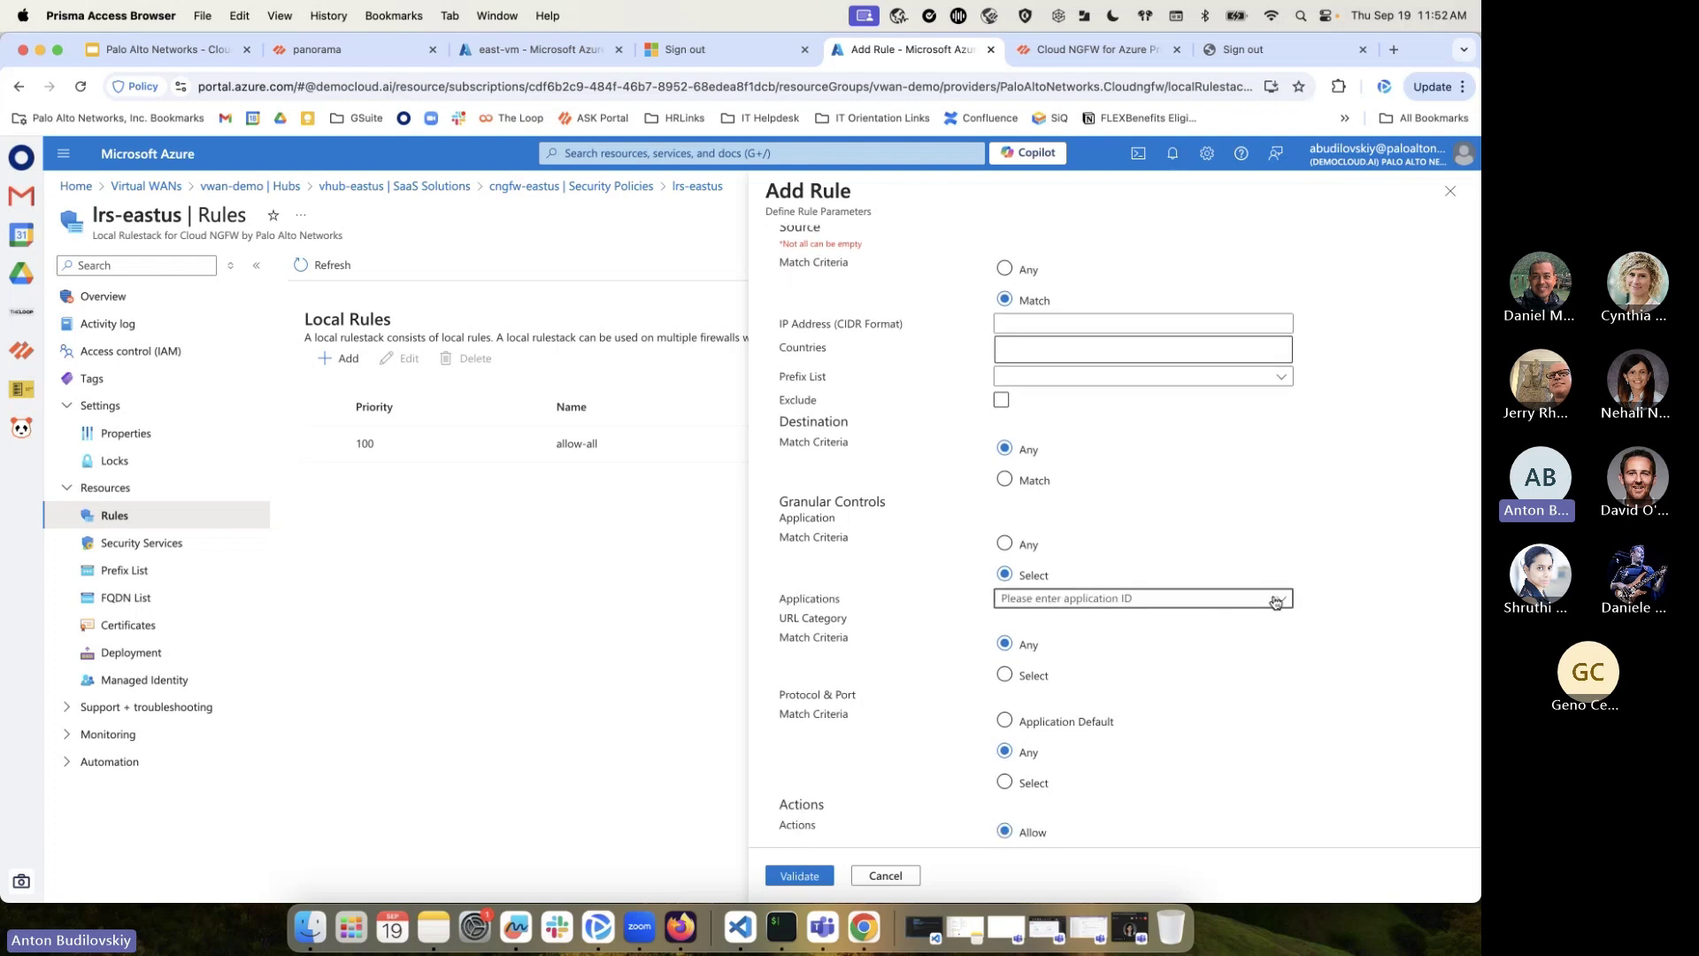
{"action": "left_click", "coordinate": [1275, 600]}
{"action": "type", "text": "0"}
{"action": "left_click", "coordinate": [1251, 603]}
{"action": "key", "text": "BackSpace"}
{"action": "type", "text": "ms-one"}
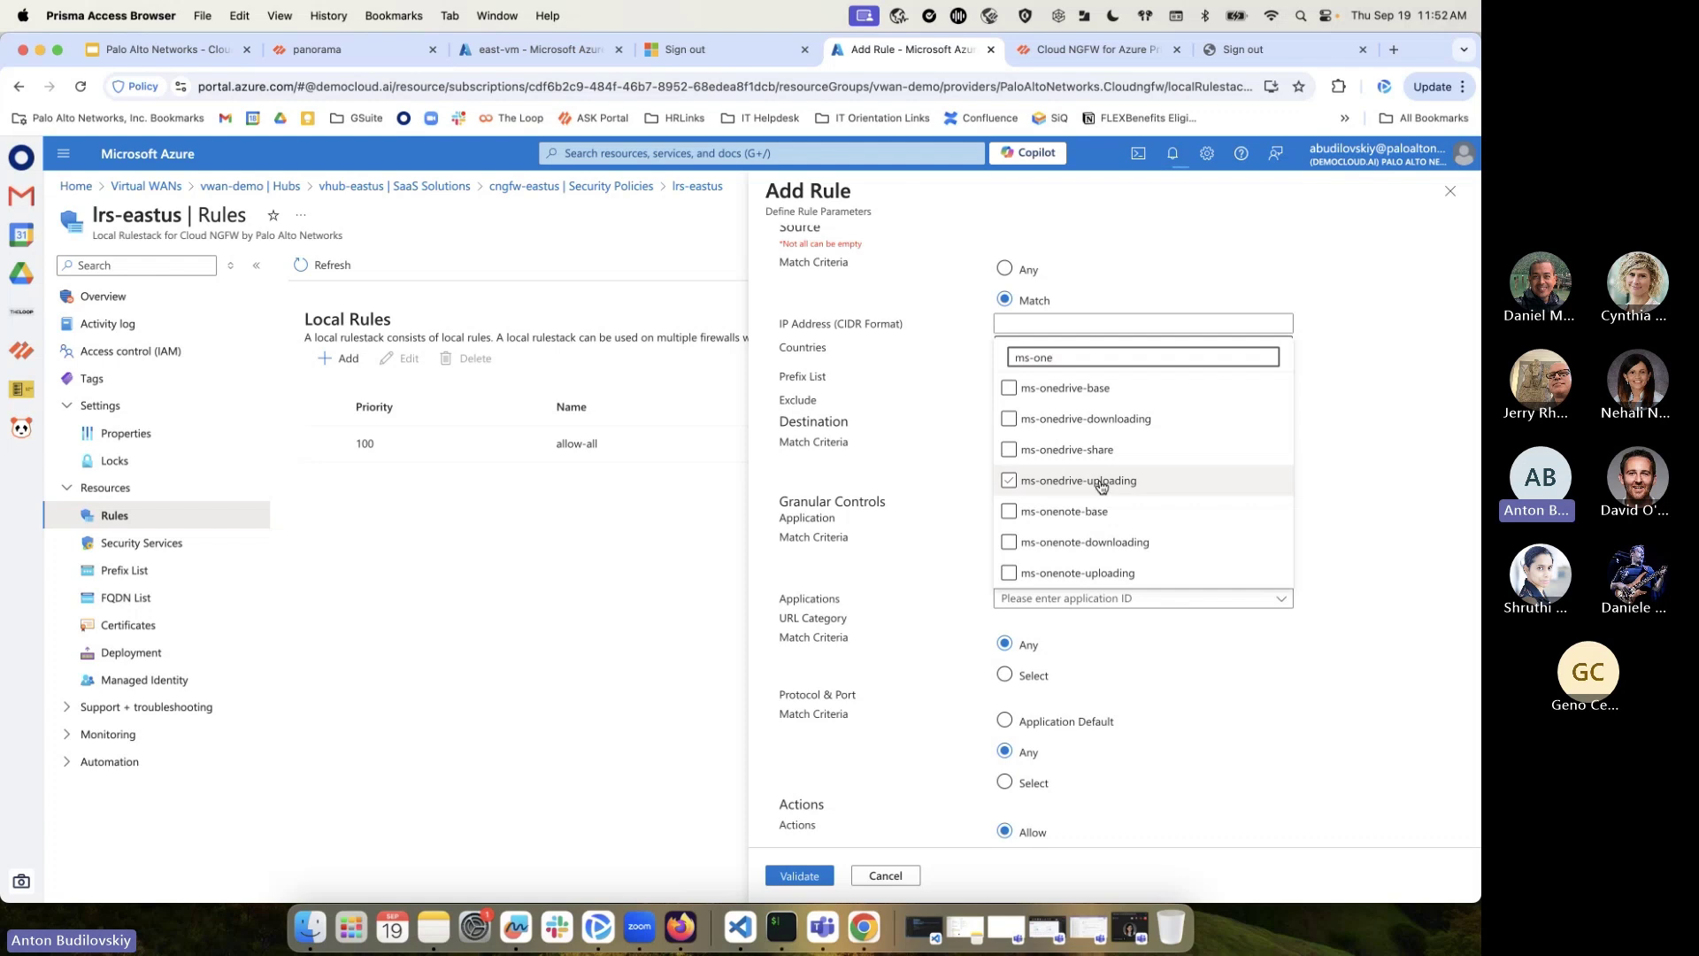
{"action": "left_click", "coordinate": [1107, 420]}
{"action": "left_click", "coordinate": [1376, 471]}
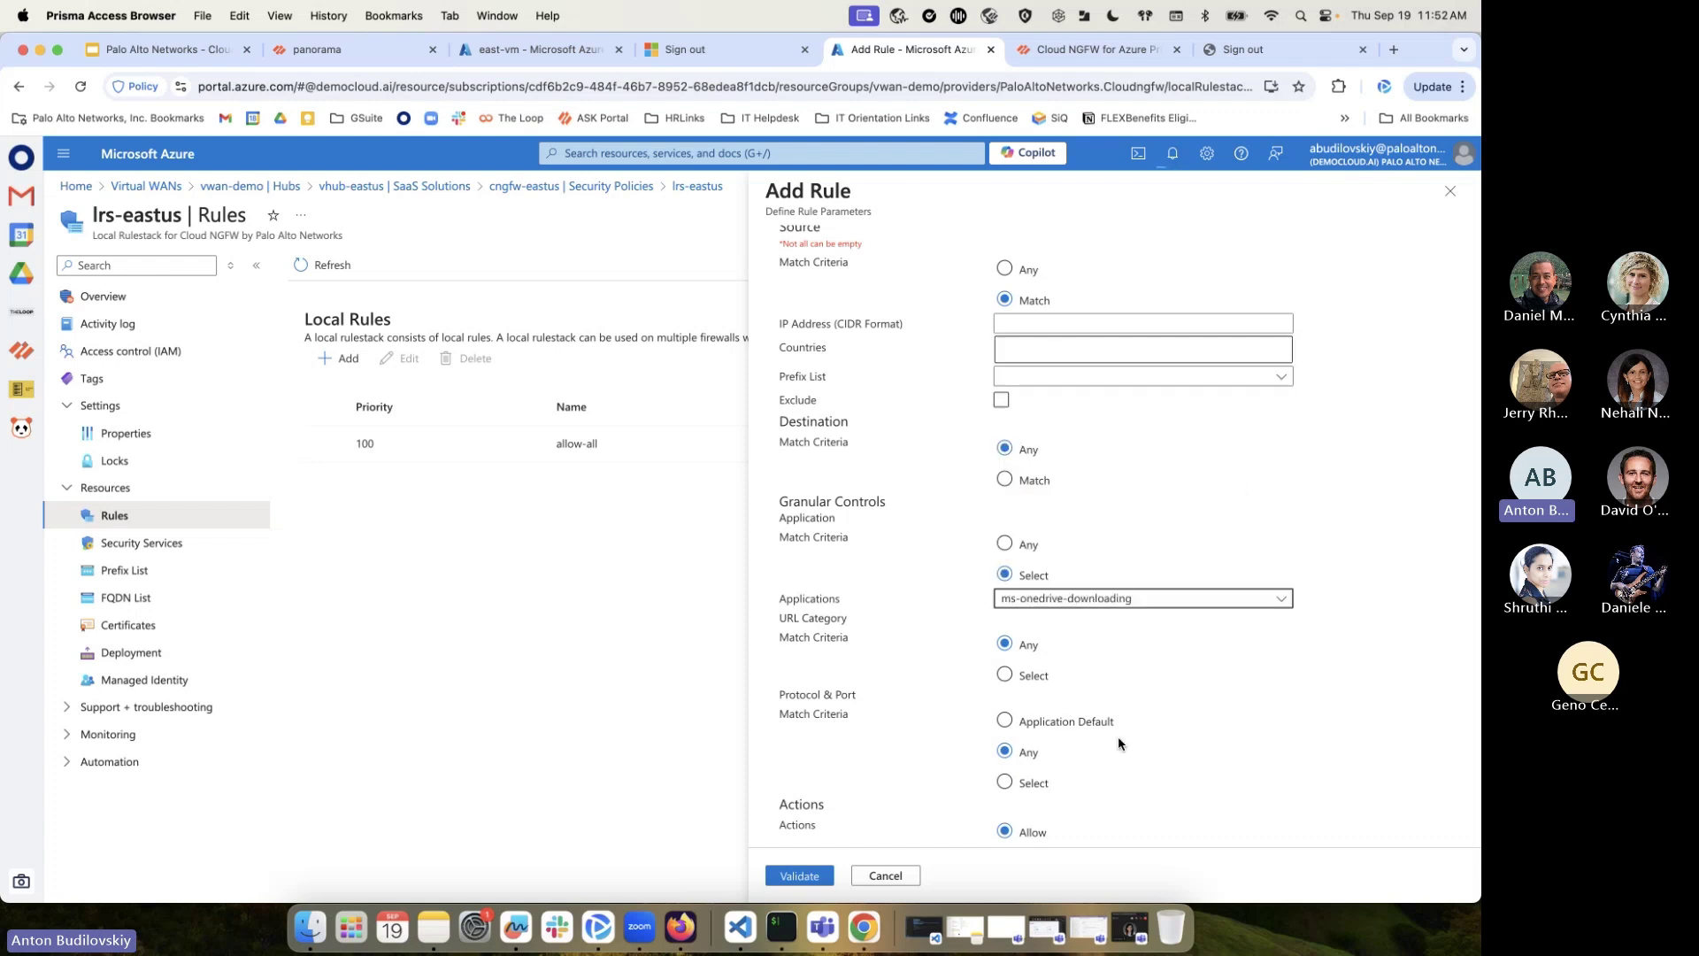
Set URL categories to Select, ticking several including hacking, and enable logging
{"action": "scroll", "coordinate": [1118, 743], "scroll_direction": "down", "scroll_amount": 3}
{"action": "left_click", "coordinate": [1005, 496]}
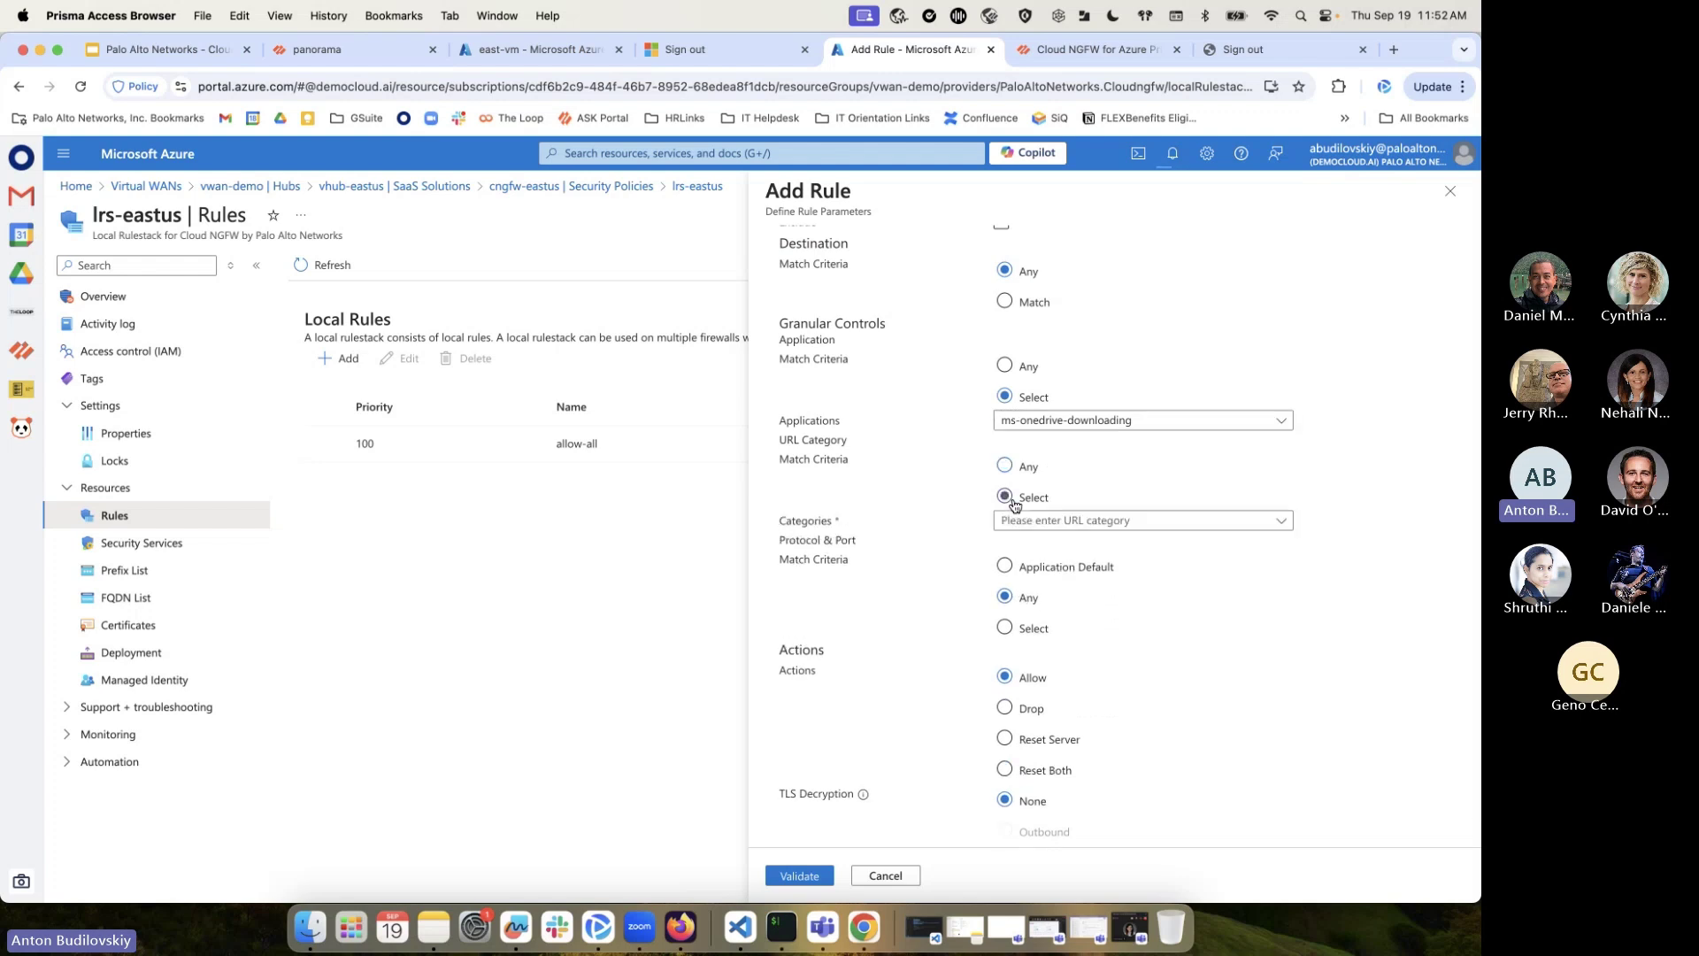
{"action": "left_click", "coordinate": [1239, 522]}
{"action": "left_click", "coordinate": [1101, 794]}
{"action": "scroll", "coordinate": [1101, 793], "scroll_direction": "down", "scroll_amount": 20}
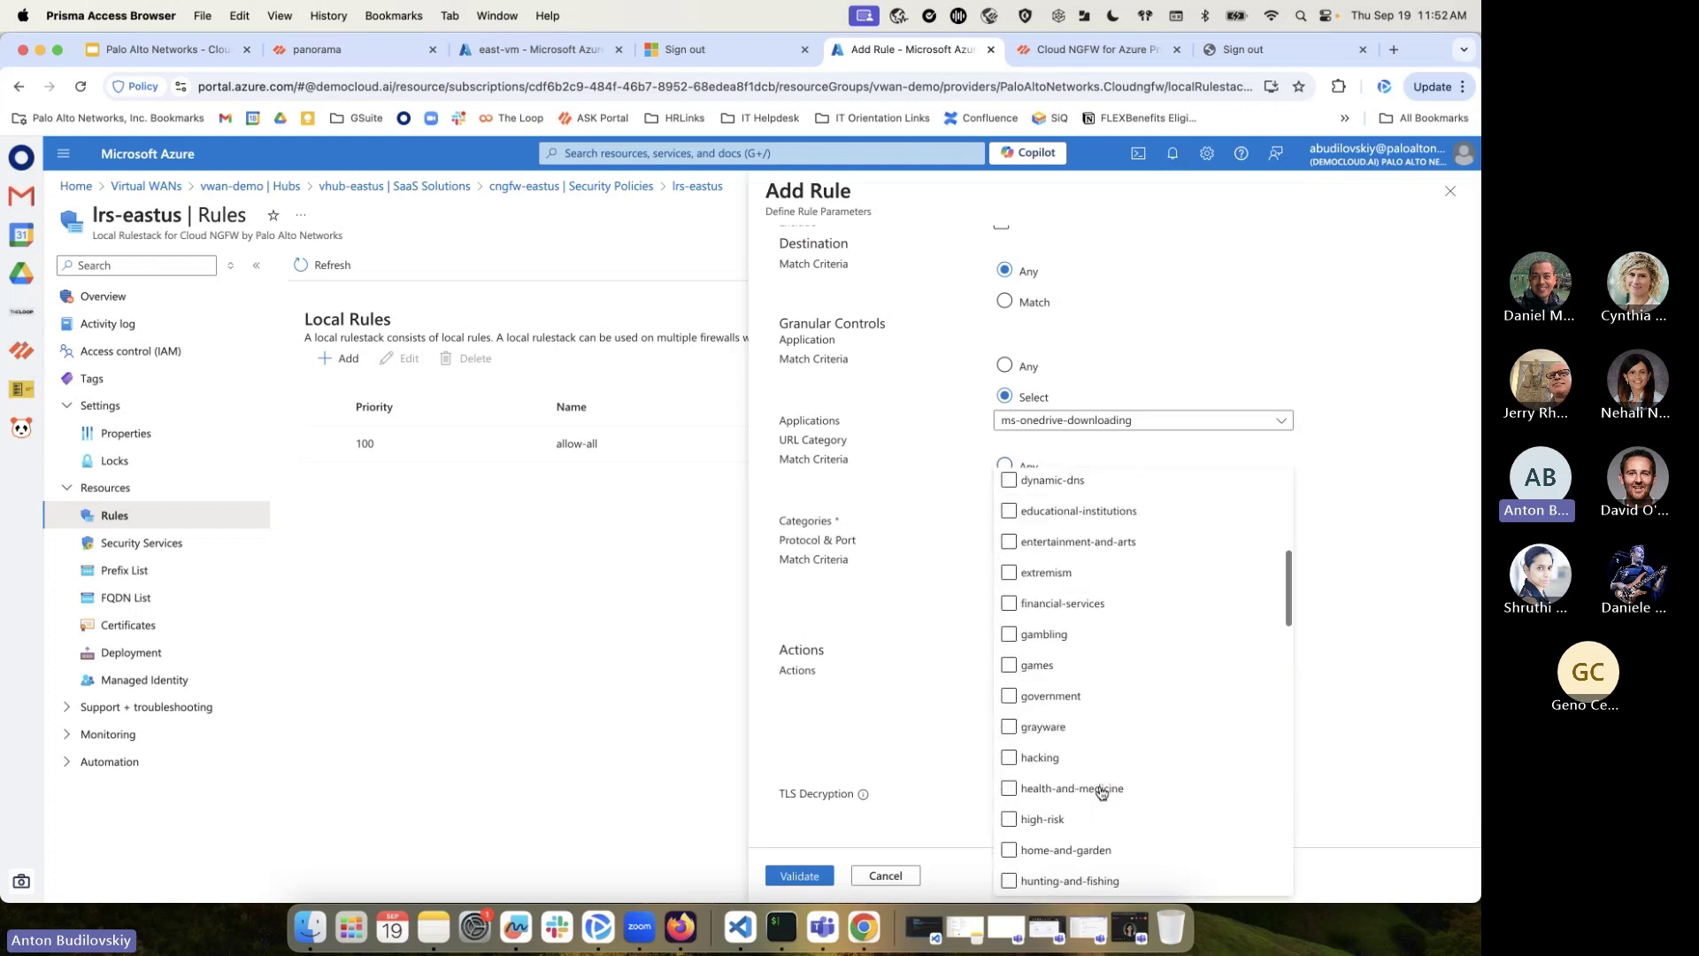
{"action": "left_click", "coordinate": [1020, 522]}
{"action": "scroll", "coordinate": [1022, 531], "scroll_direction": "up", "scroll_amount": 20}
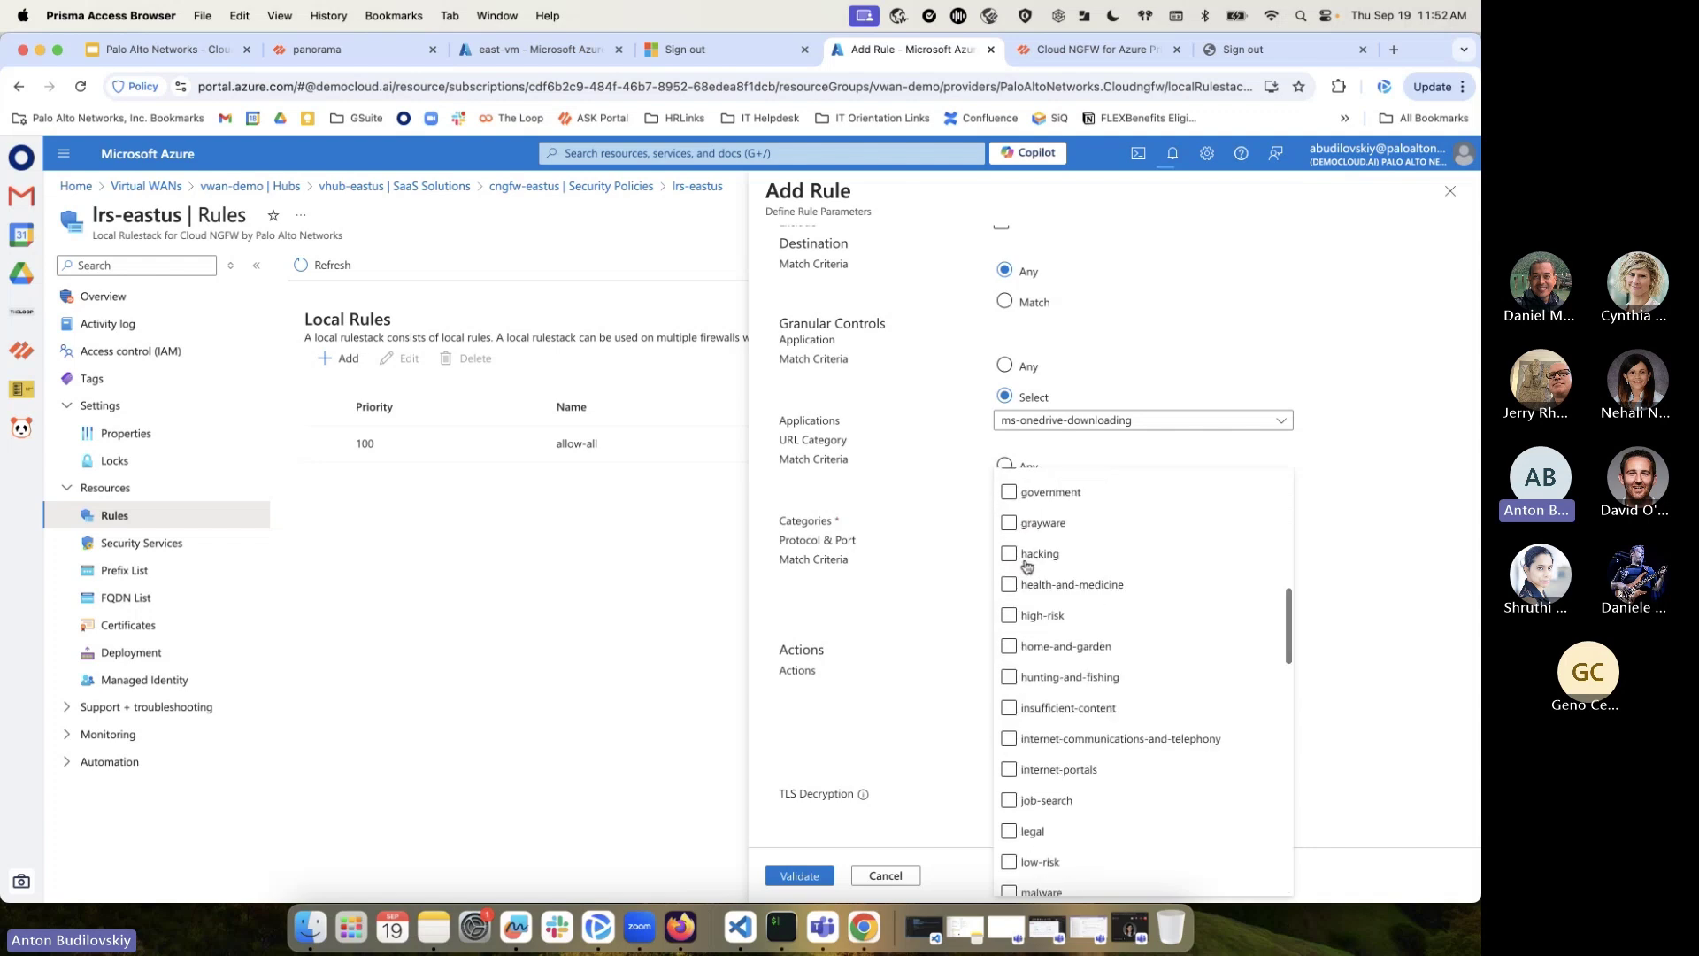
{"action": "scroll", "coordinate": [1113, 778], "scroll_direction": "down", "scroll_amount": 3}
{"action": "scroll", "coordinate": [1113, 778], "scroll_direction": "down", "scroll_amount": 3}
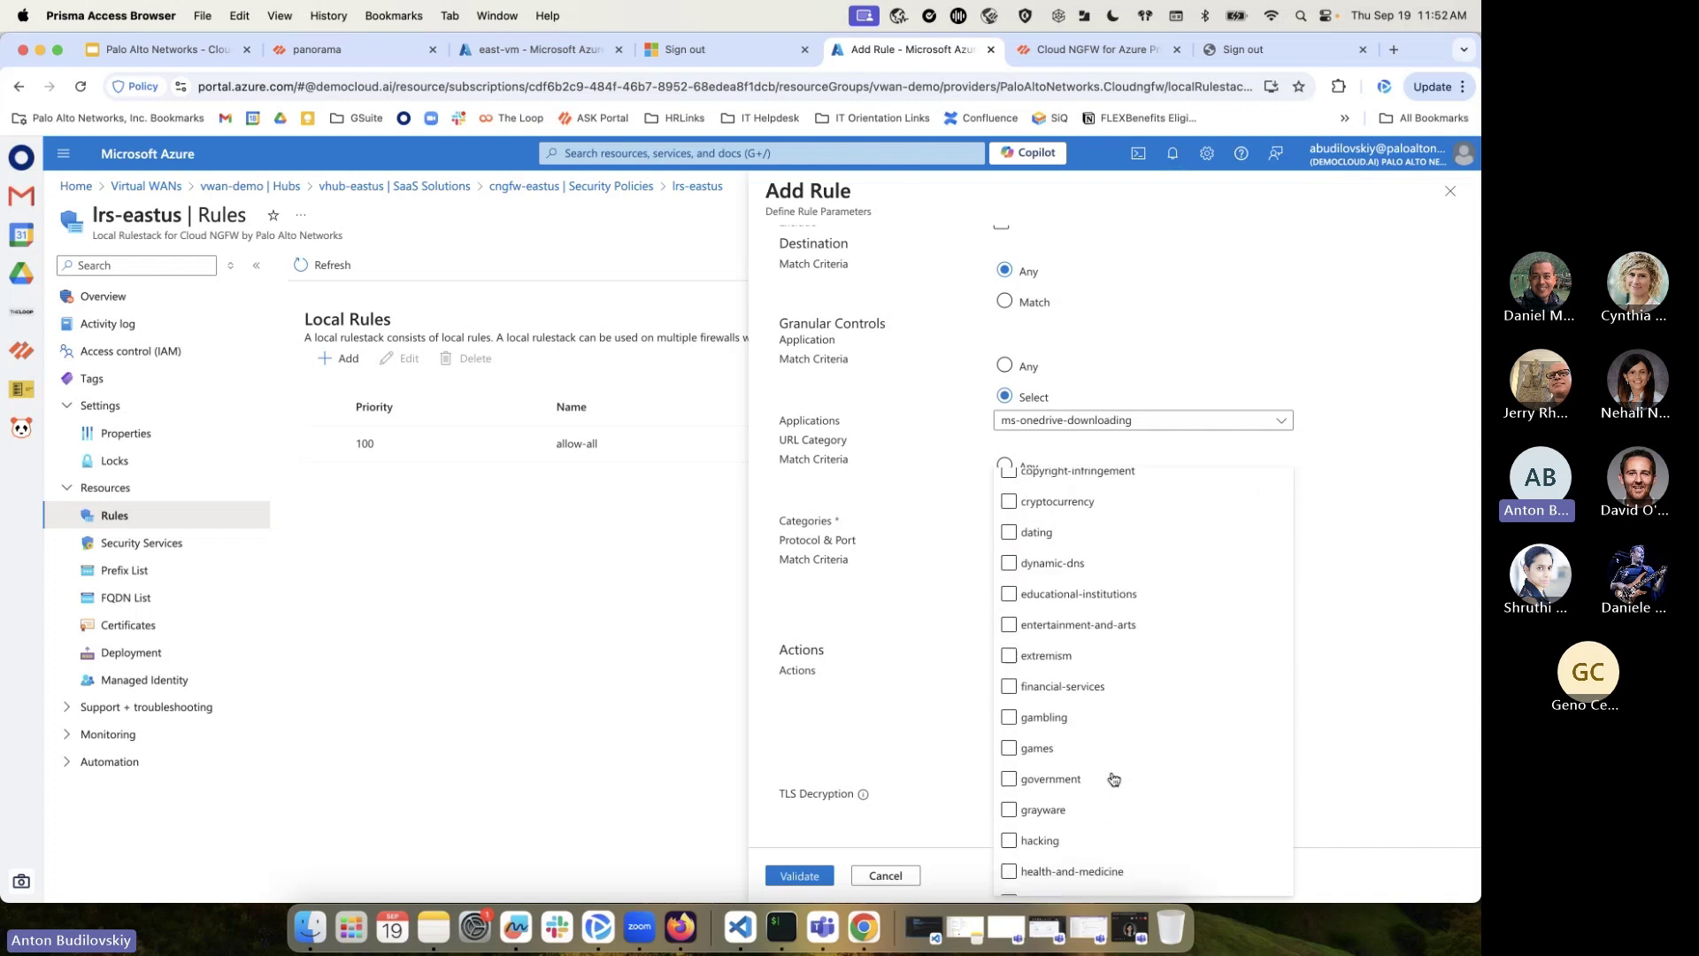
{"action": "left_click", "coordinate": [1039, 839]}
{"action": "left_click", "coordinate": [1292, 420]}
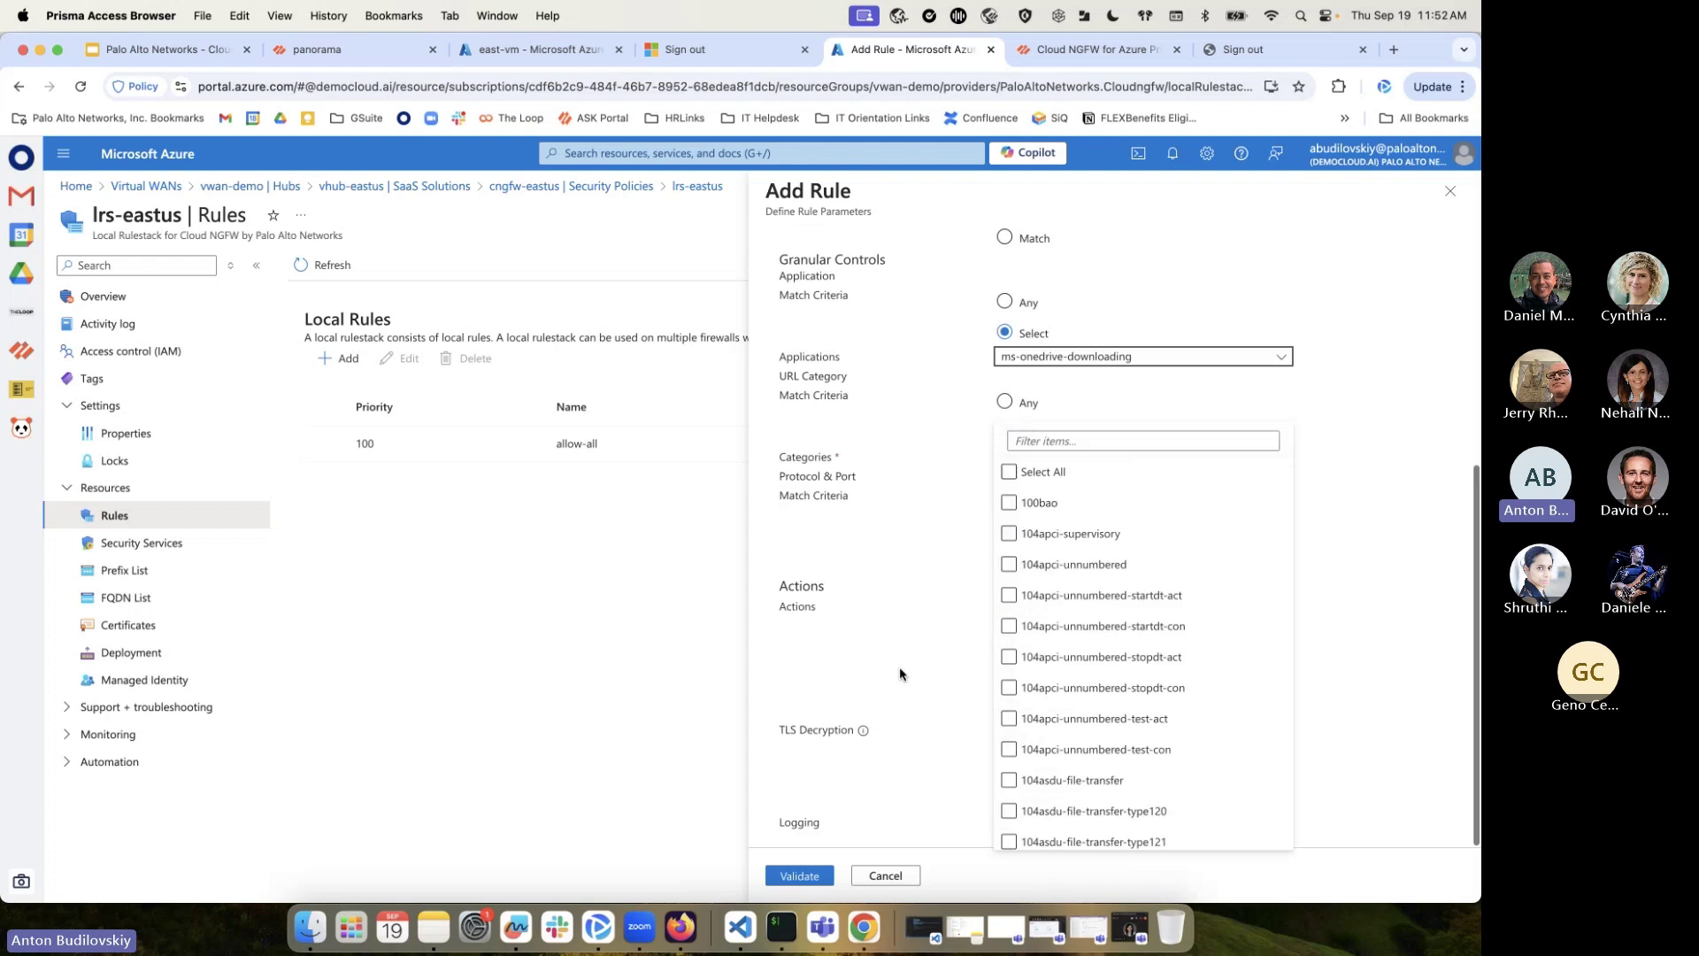
{"action": "left_click", "coordinate": [1327, 571]}
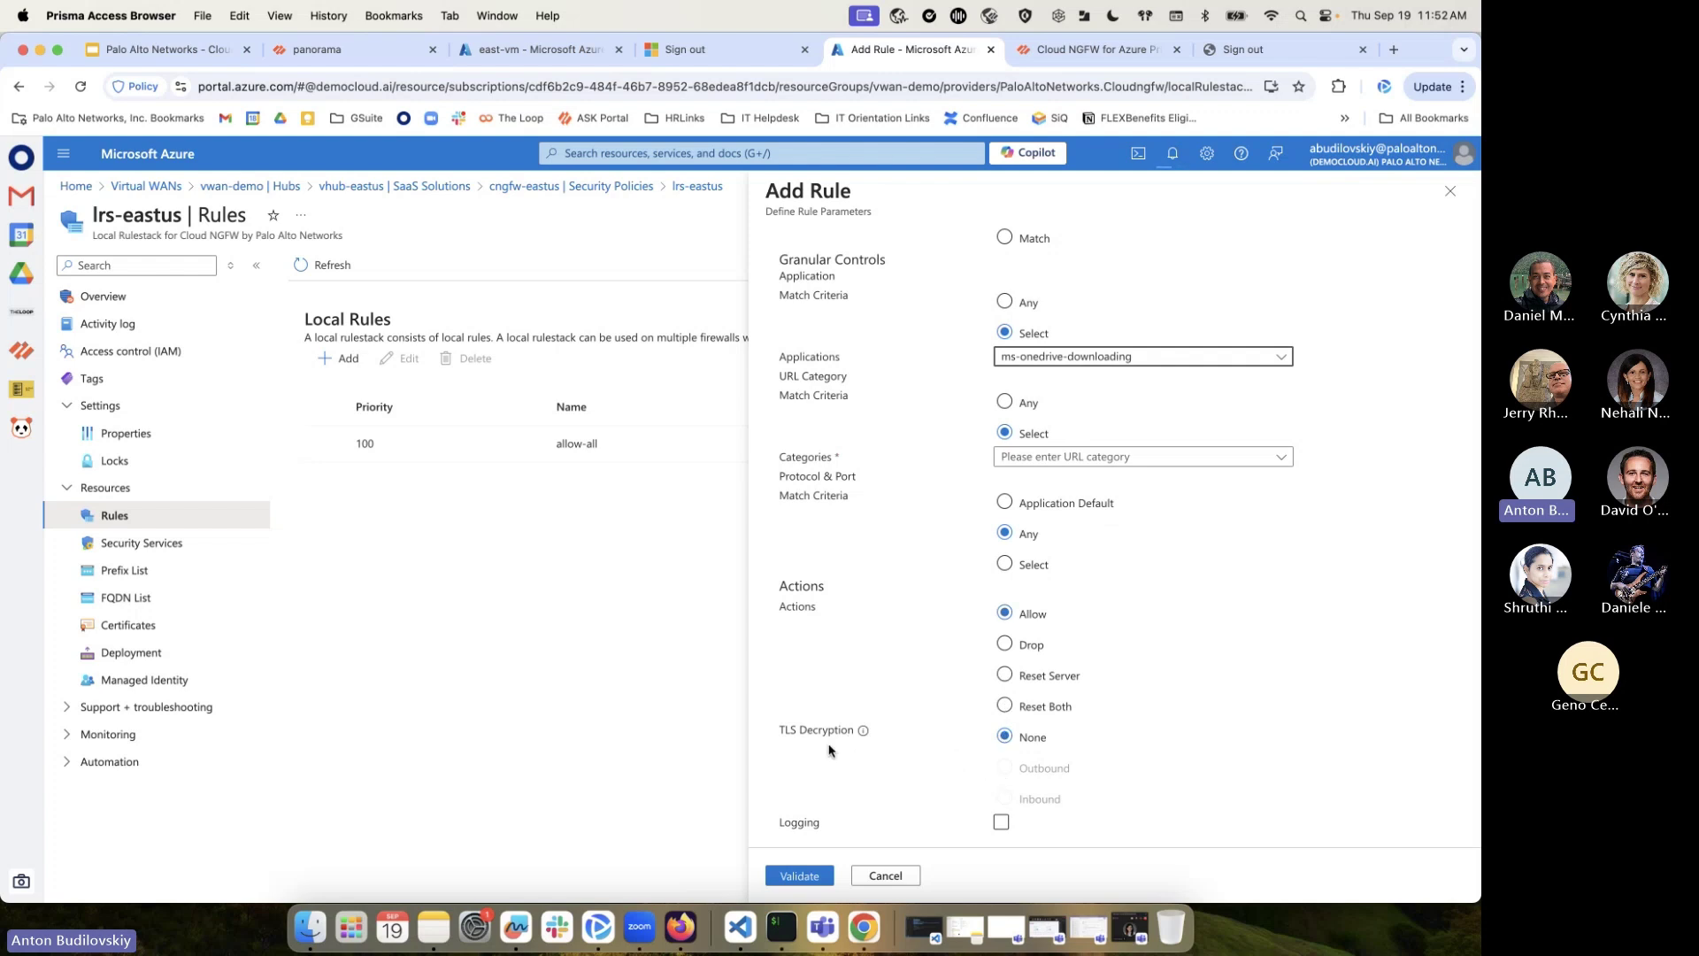
{"action": "left_click", "coordinate": [1002, 823]}
{"action": "left_click", "coordinate": [589, 155]}
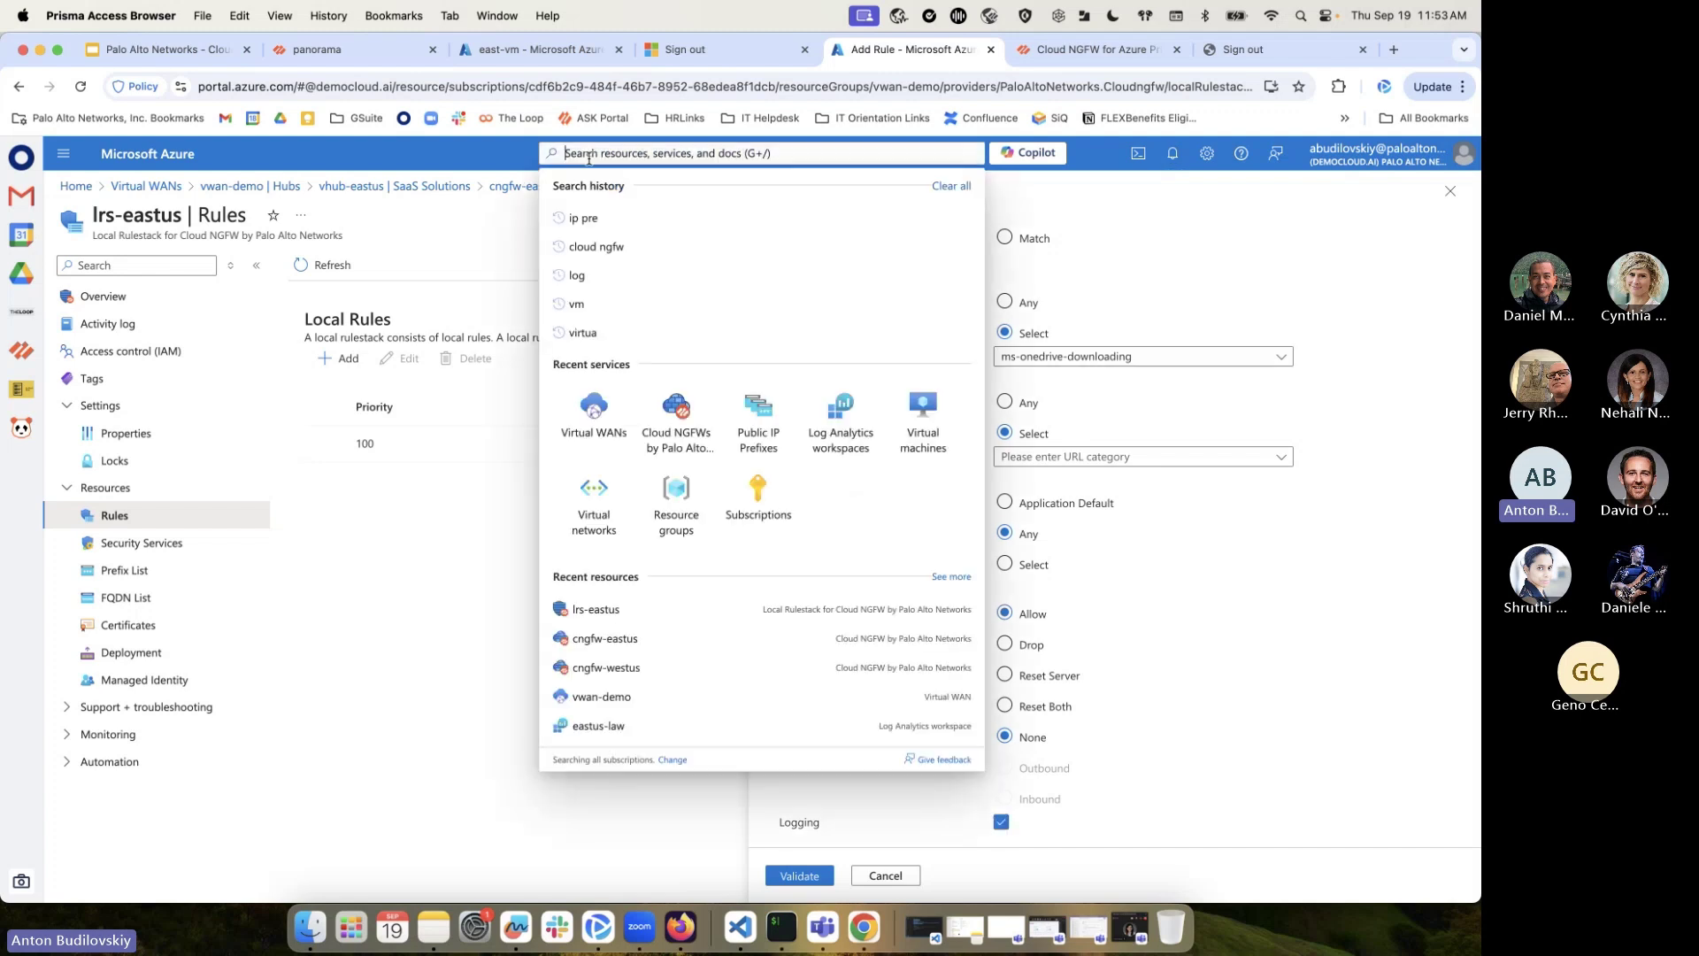
Run the fluentbit_CL query in the eastus-law workspace logs
{"action": "left_click", "coordinate": [840, 411]}
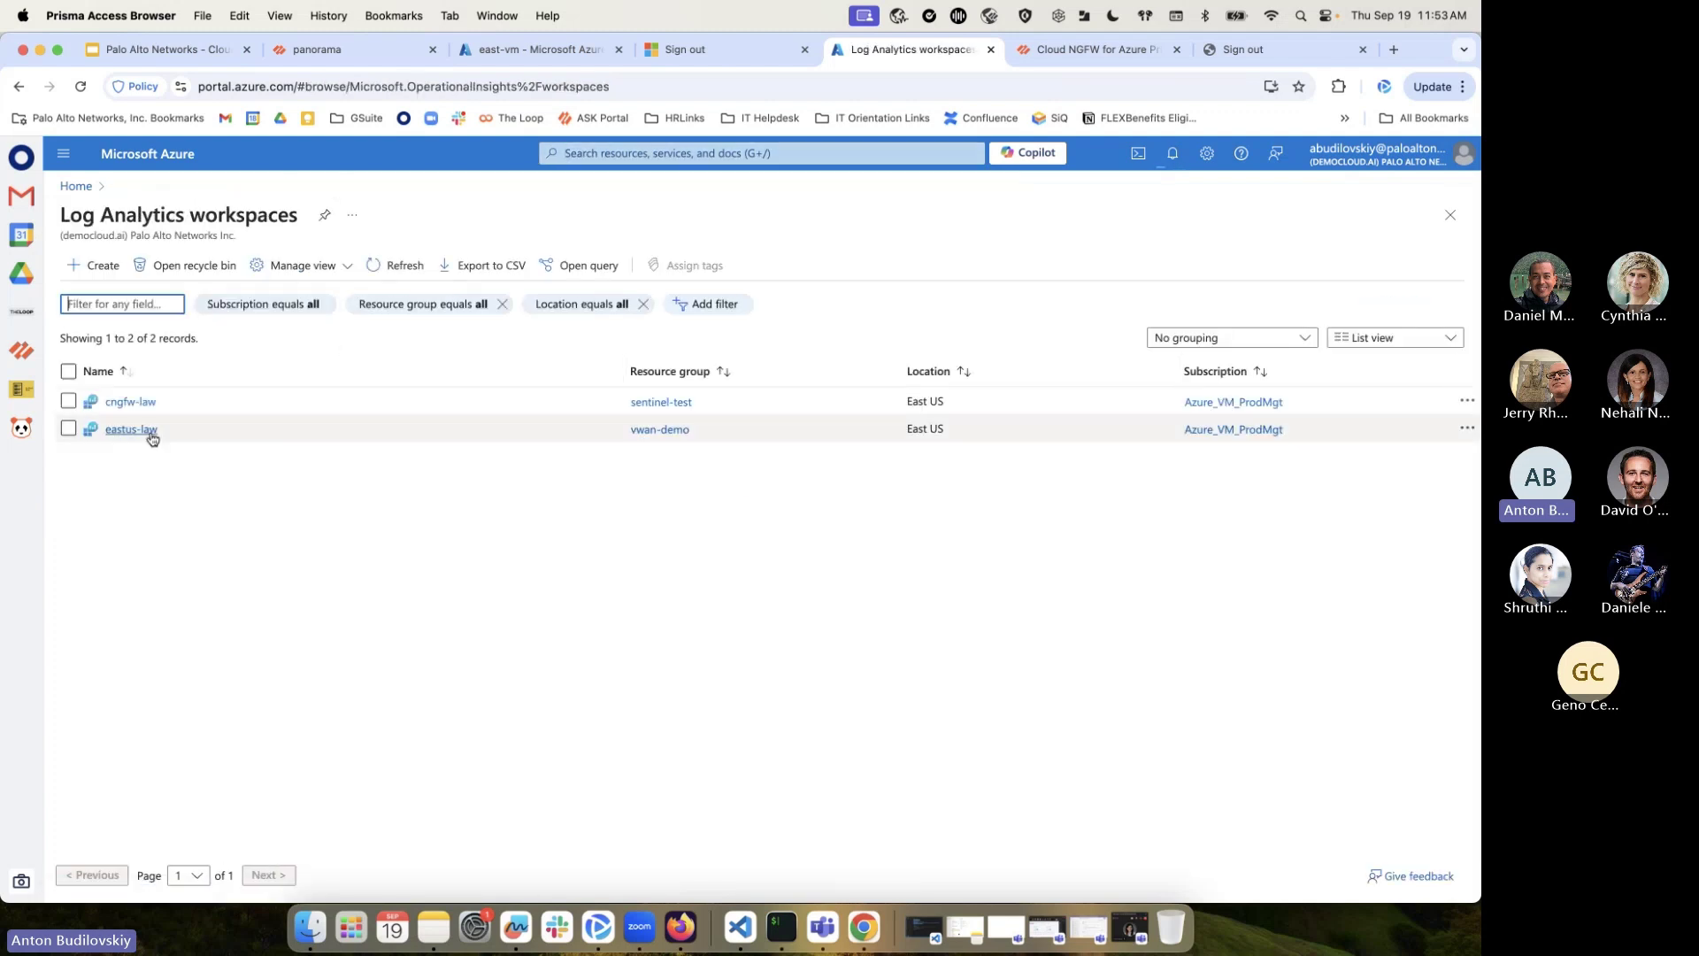
{"action": "left_click", "coordinate": [151, 434]}
{"action": "left_click", "coordinate": [370, 438]}
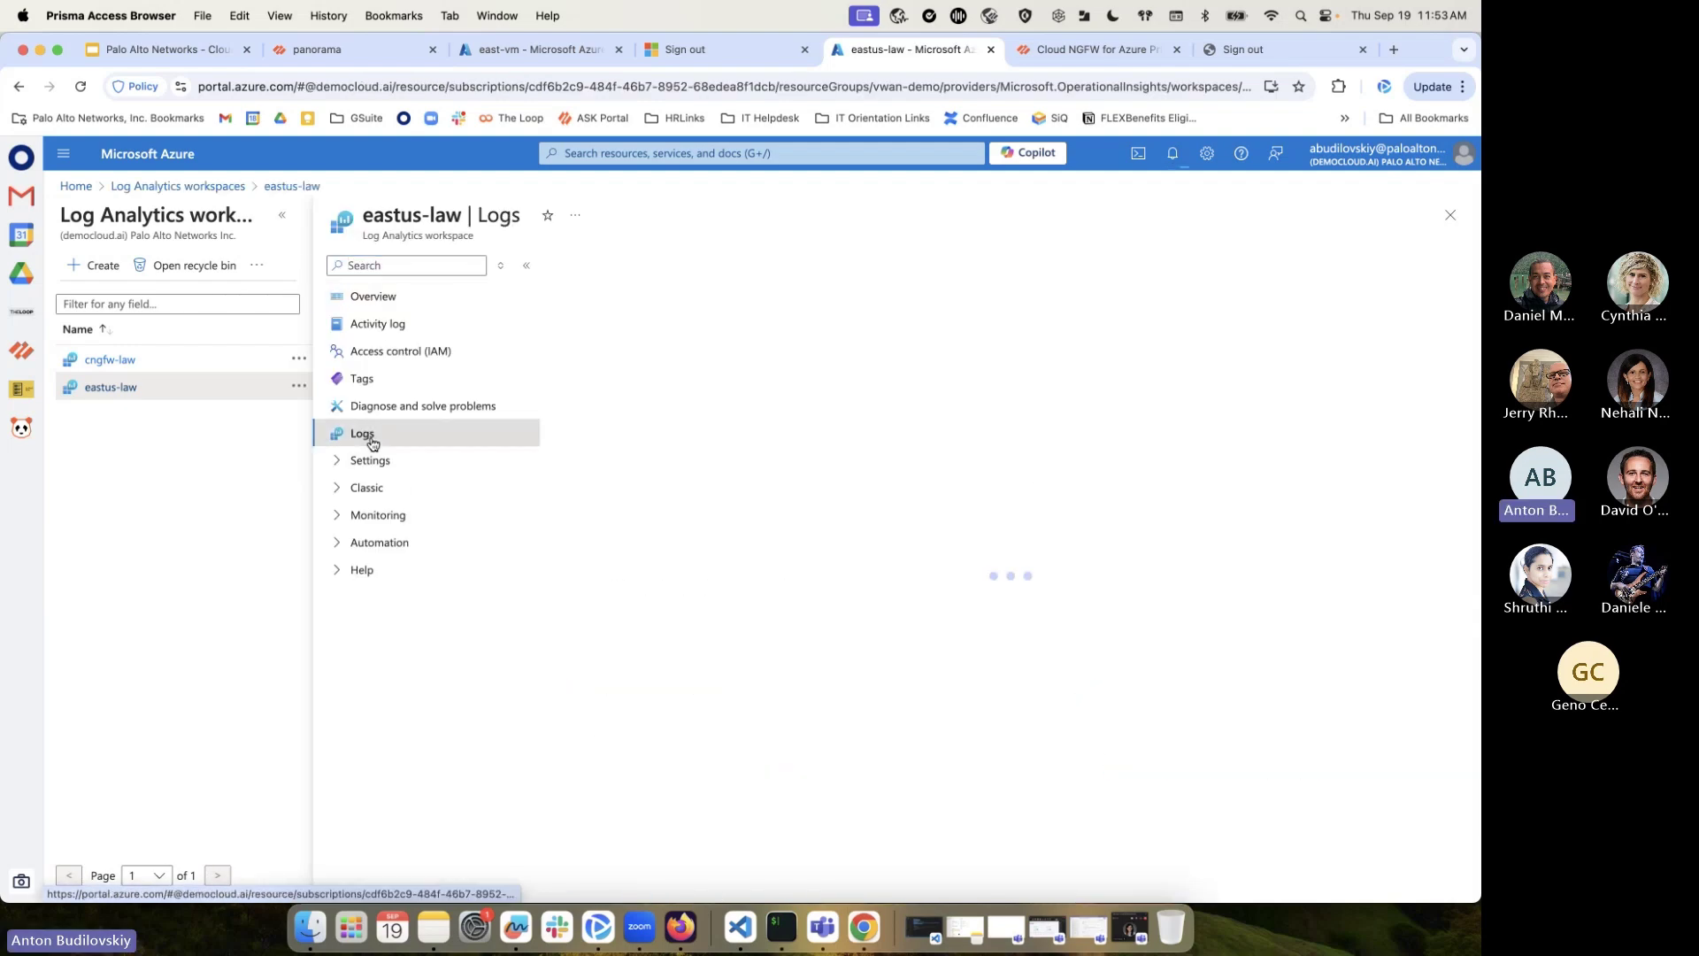
{"action": "left_click", "coordinate": [1418, 292]}
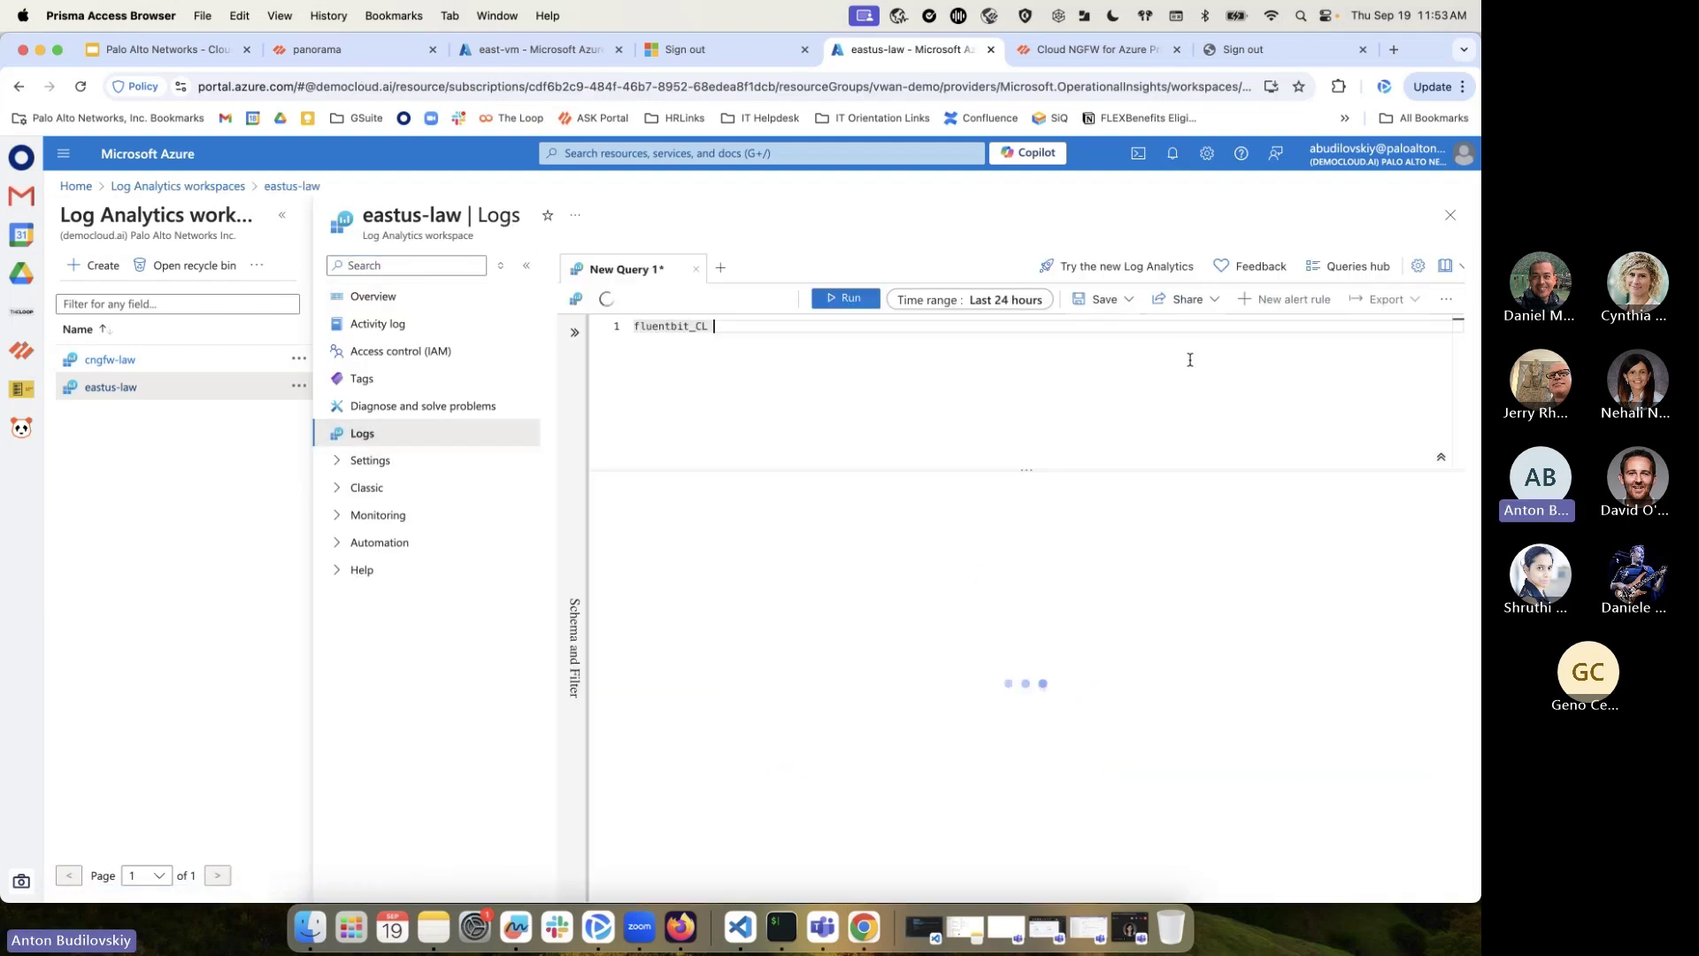
{"action": "key", "text": "shift+Return"}
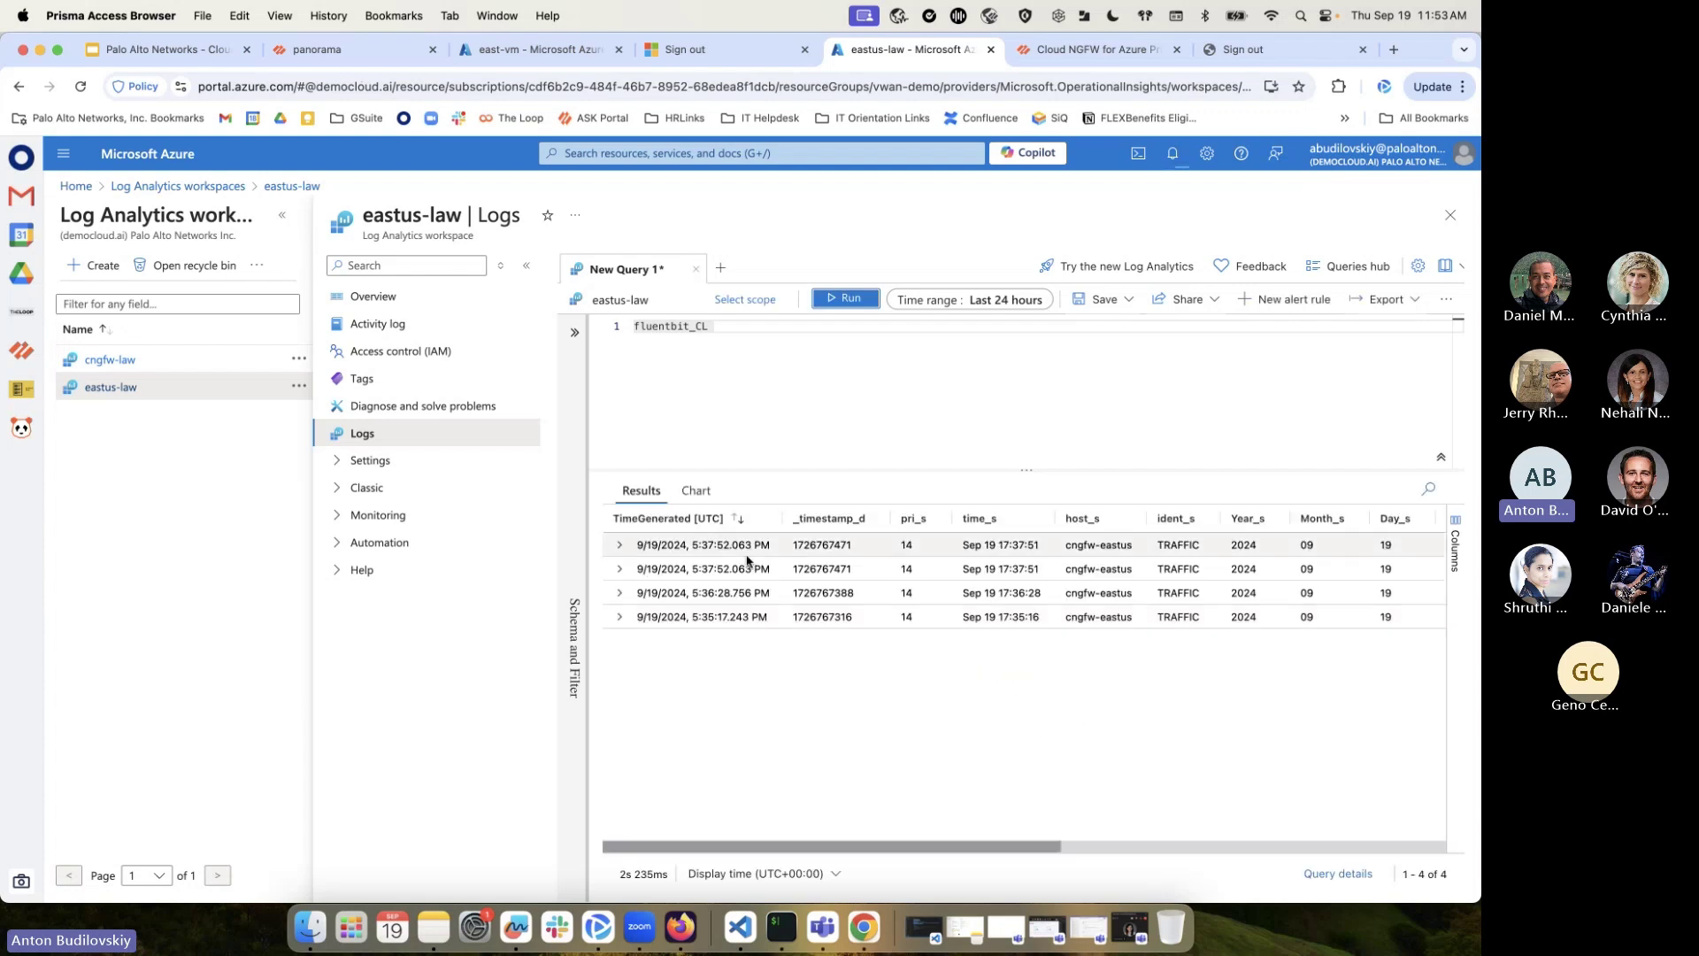
Inspect the first traffic log record's Message fields, then close Logs discarding the query
{"action": "left_click", "coordinate": [630, 549]}
{"action": "scroll", "coordinate": [664, 619], "scroll_direction": "down", "scroll_amount": 5}
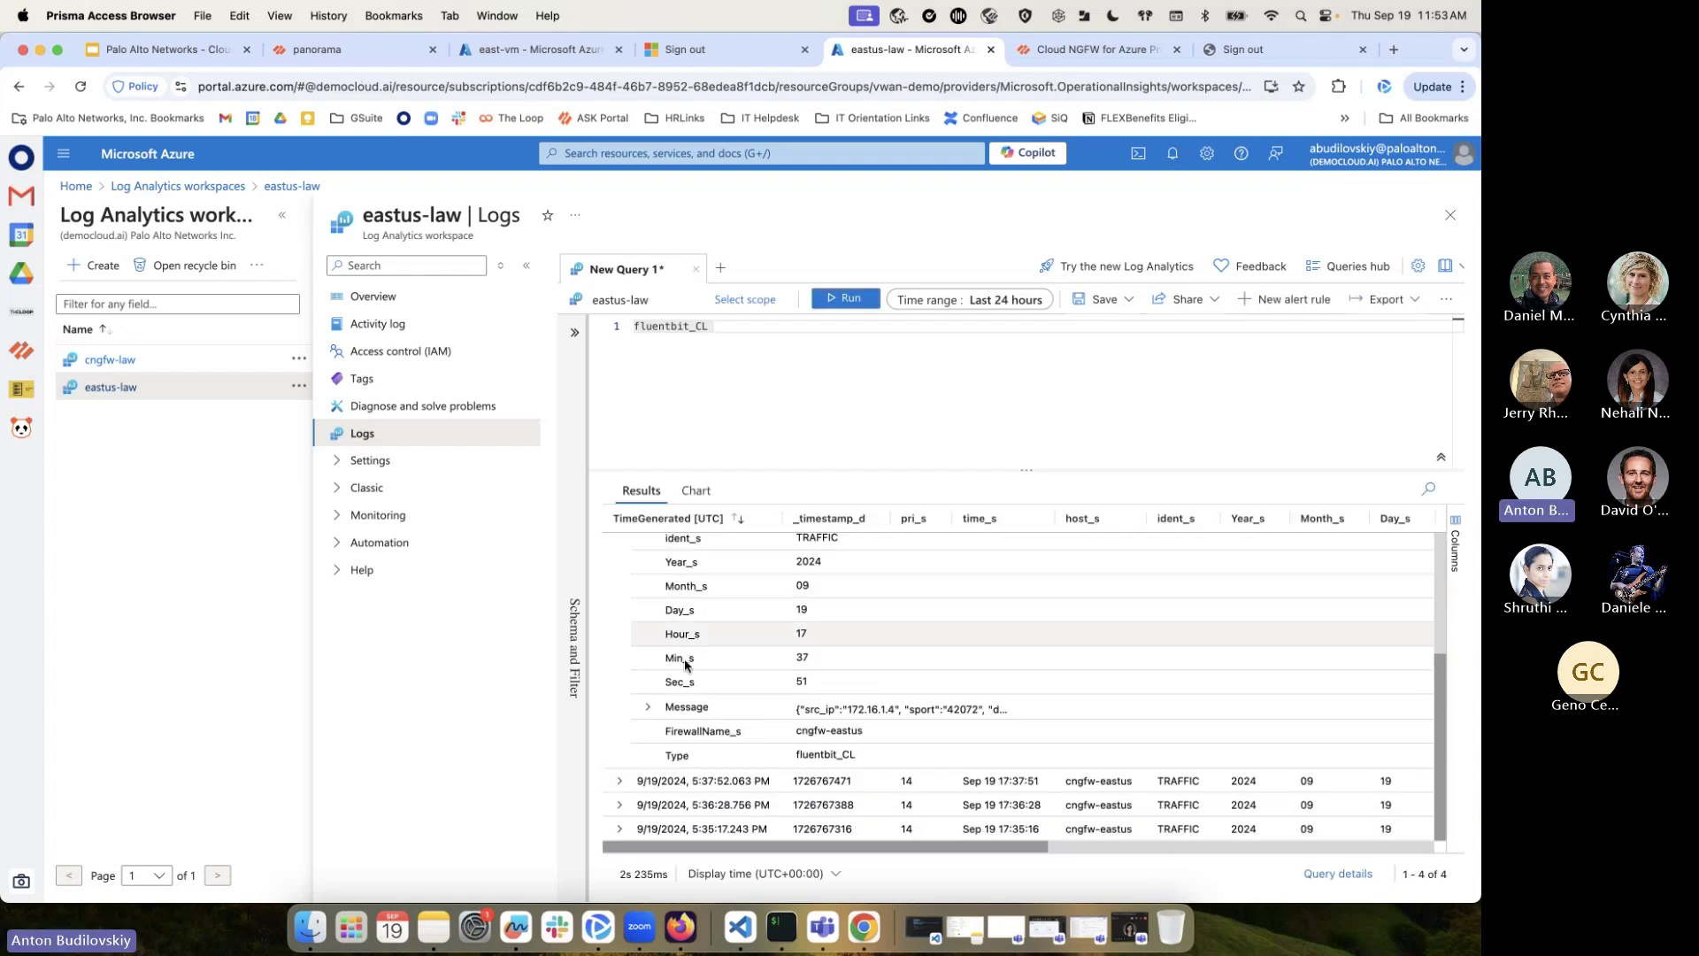
{"action": "left_click", "coordinate": [648, 705]}
{"action": "scroll", "coordinate": [842, 588], "scroll_direction": "down", "scroll_amount": 3}
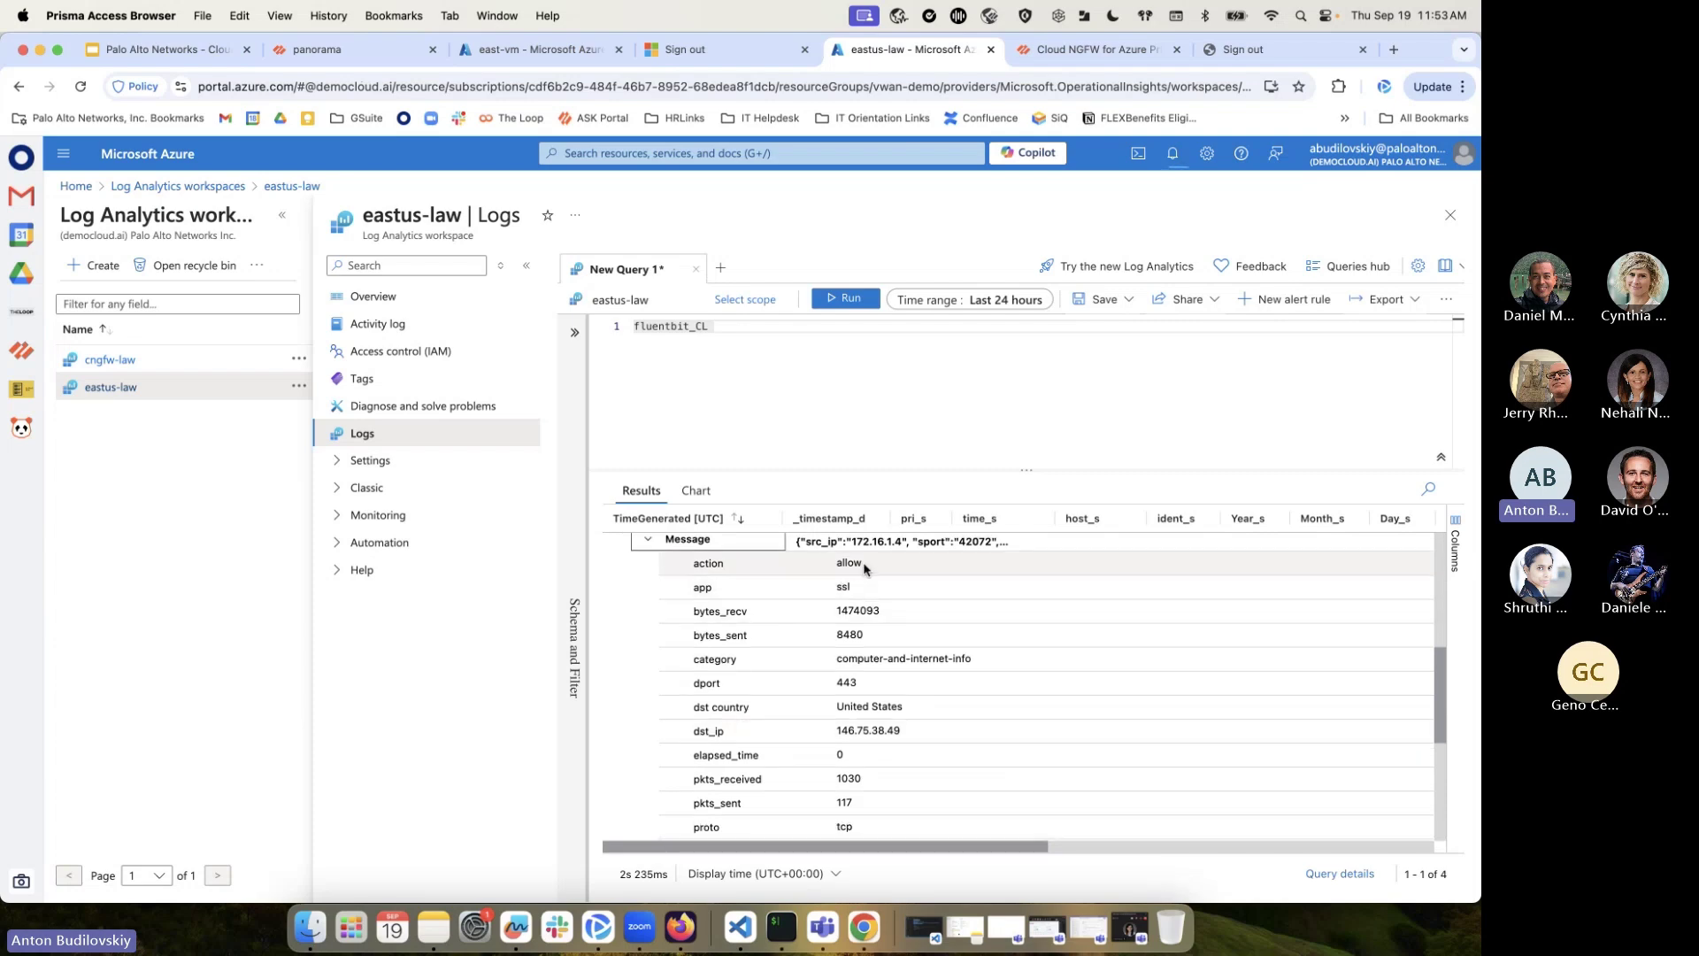
{"action": "scroll", "coordinate": [867, 619], "scroll_direction": "down", "scroll_amount": 3}
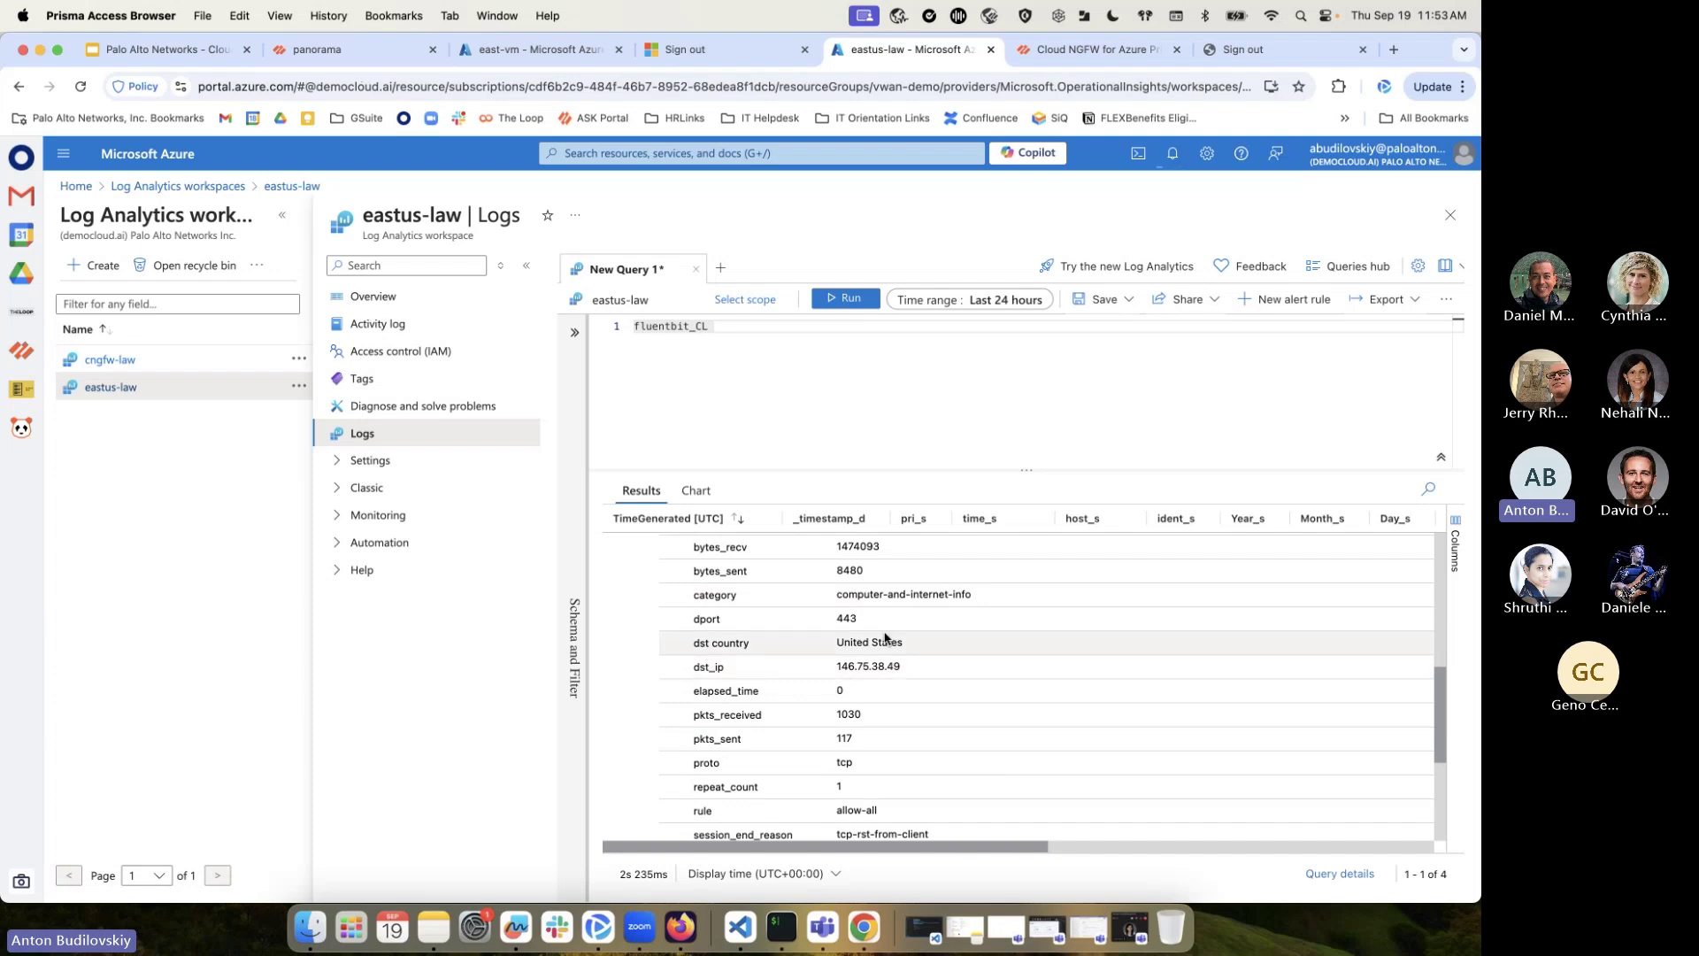
{"action": "scroll", "coordinate": [885, 637], "scroll_direction": "down", "scroll_amount": 5}
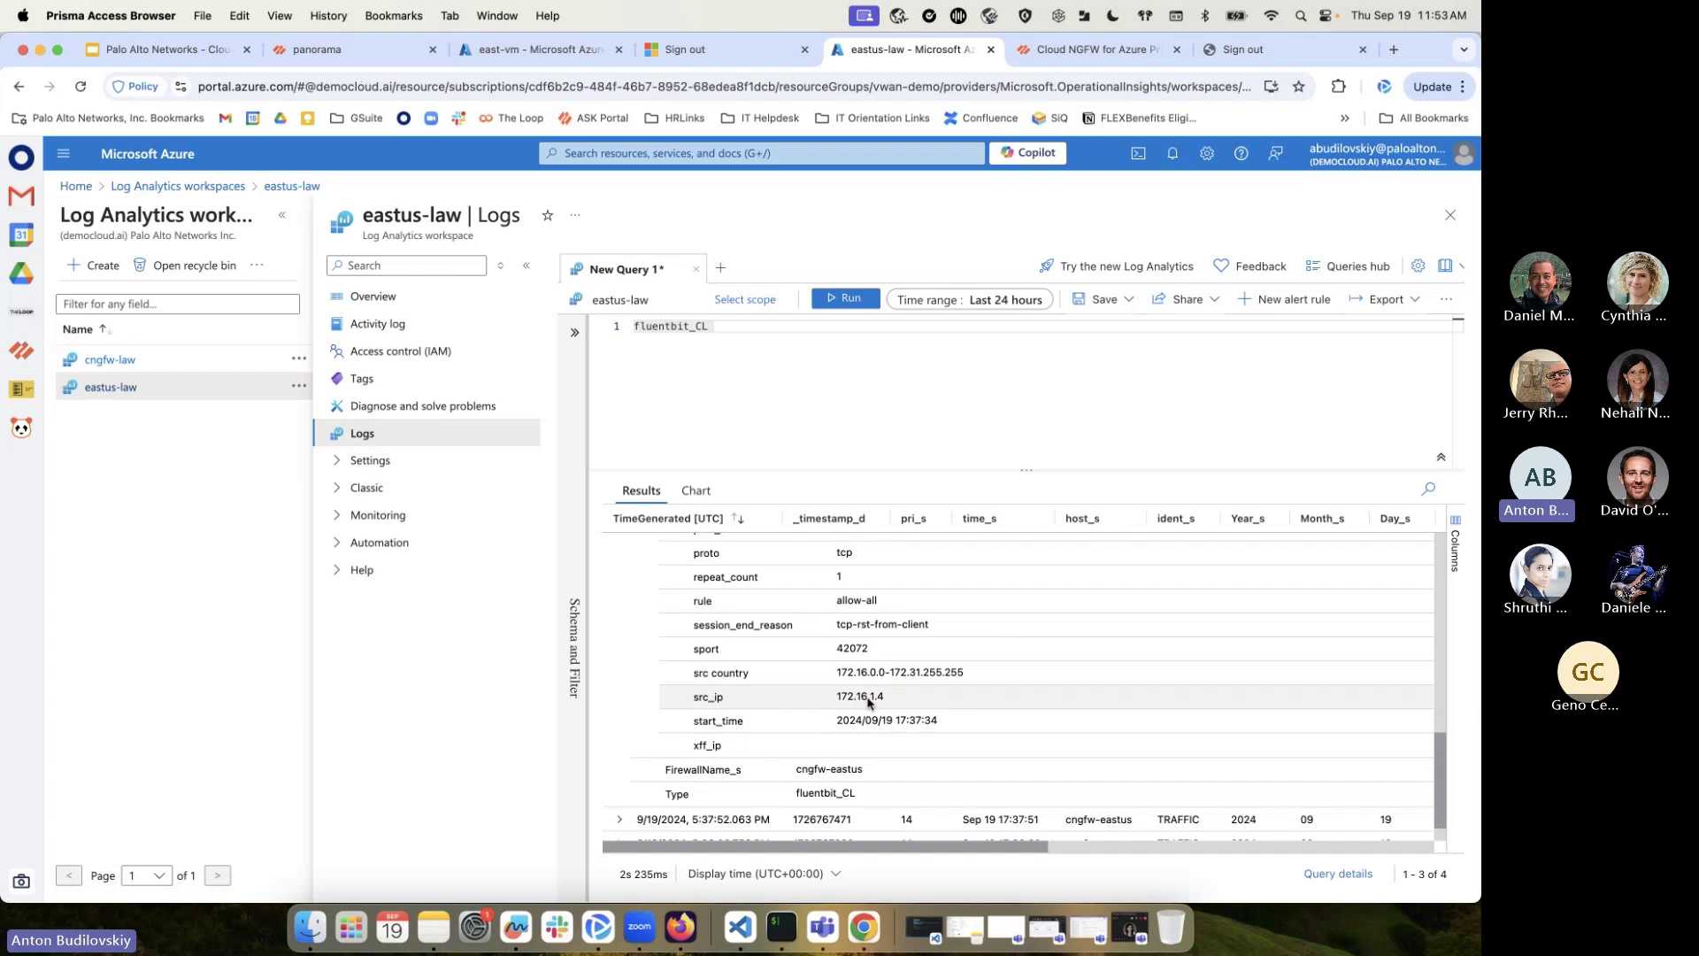
{"action": "scroll", "coordinate": [869, 701], "scroll_direction": "down", "scroll_amount": 1}
{"action": "scroll", "coordinate": [875, 705], "scroll_direction": "up", "scroll_amount": 5}
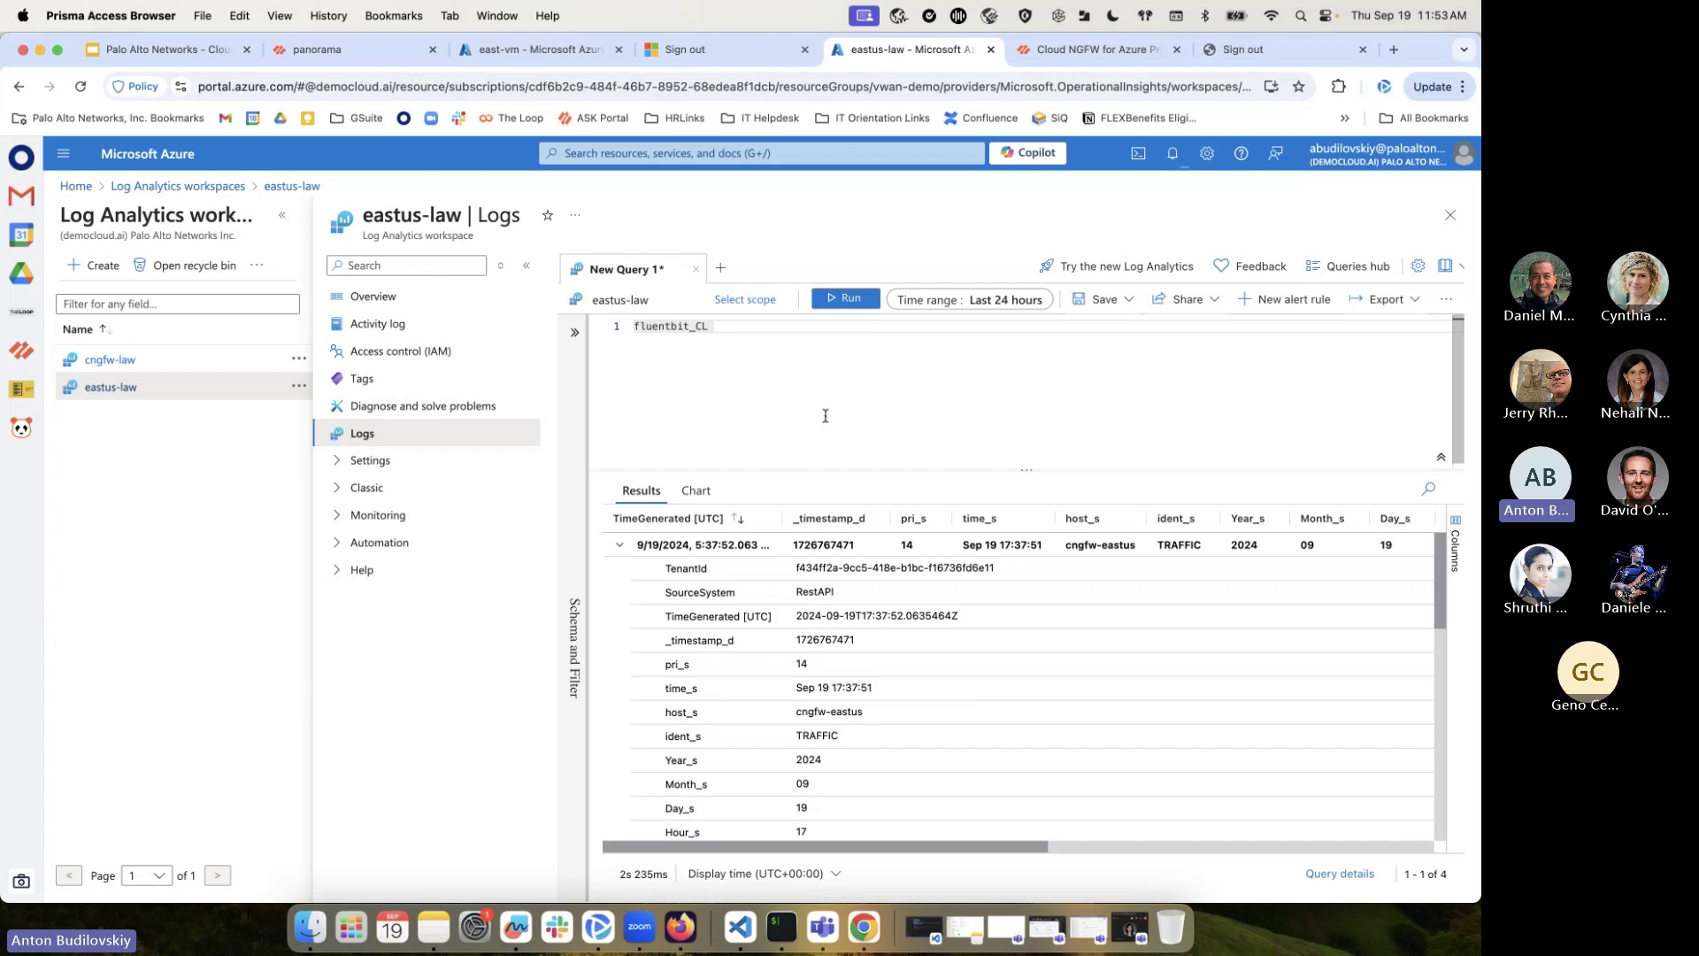
{"action": "left_click", "coordinate": [1450, 221]}
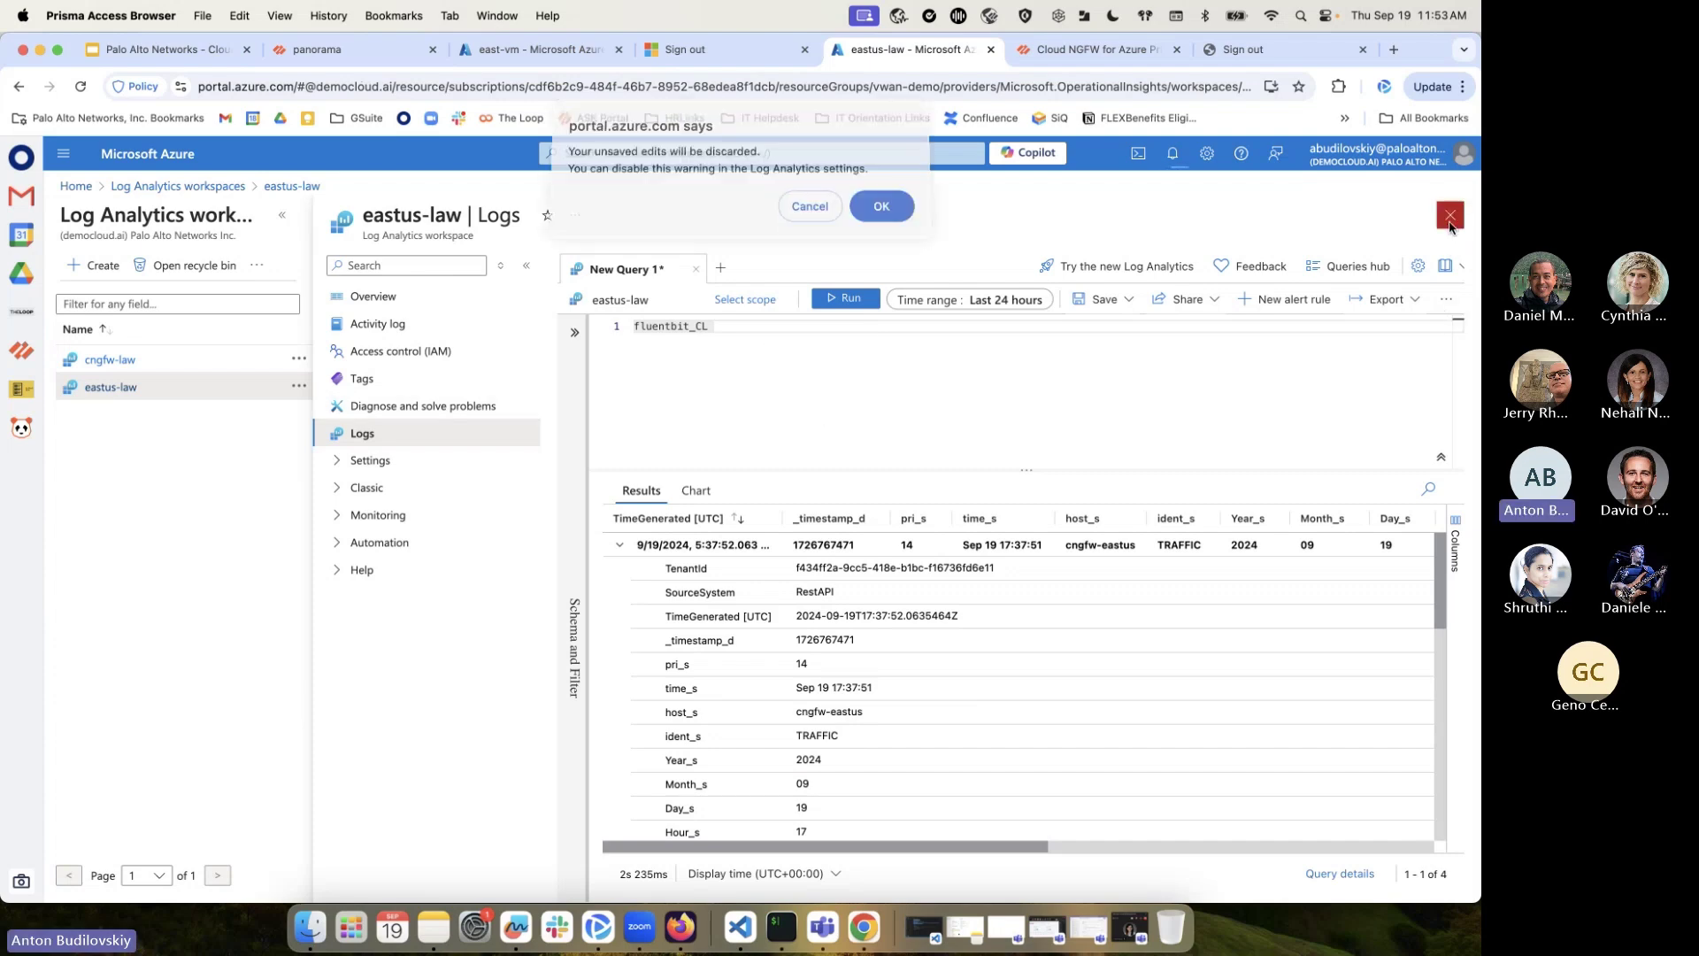
{"action": "left_click", "coordinate": [883, 213]}
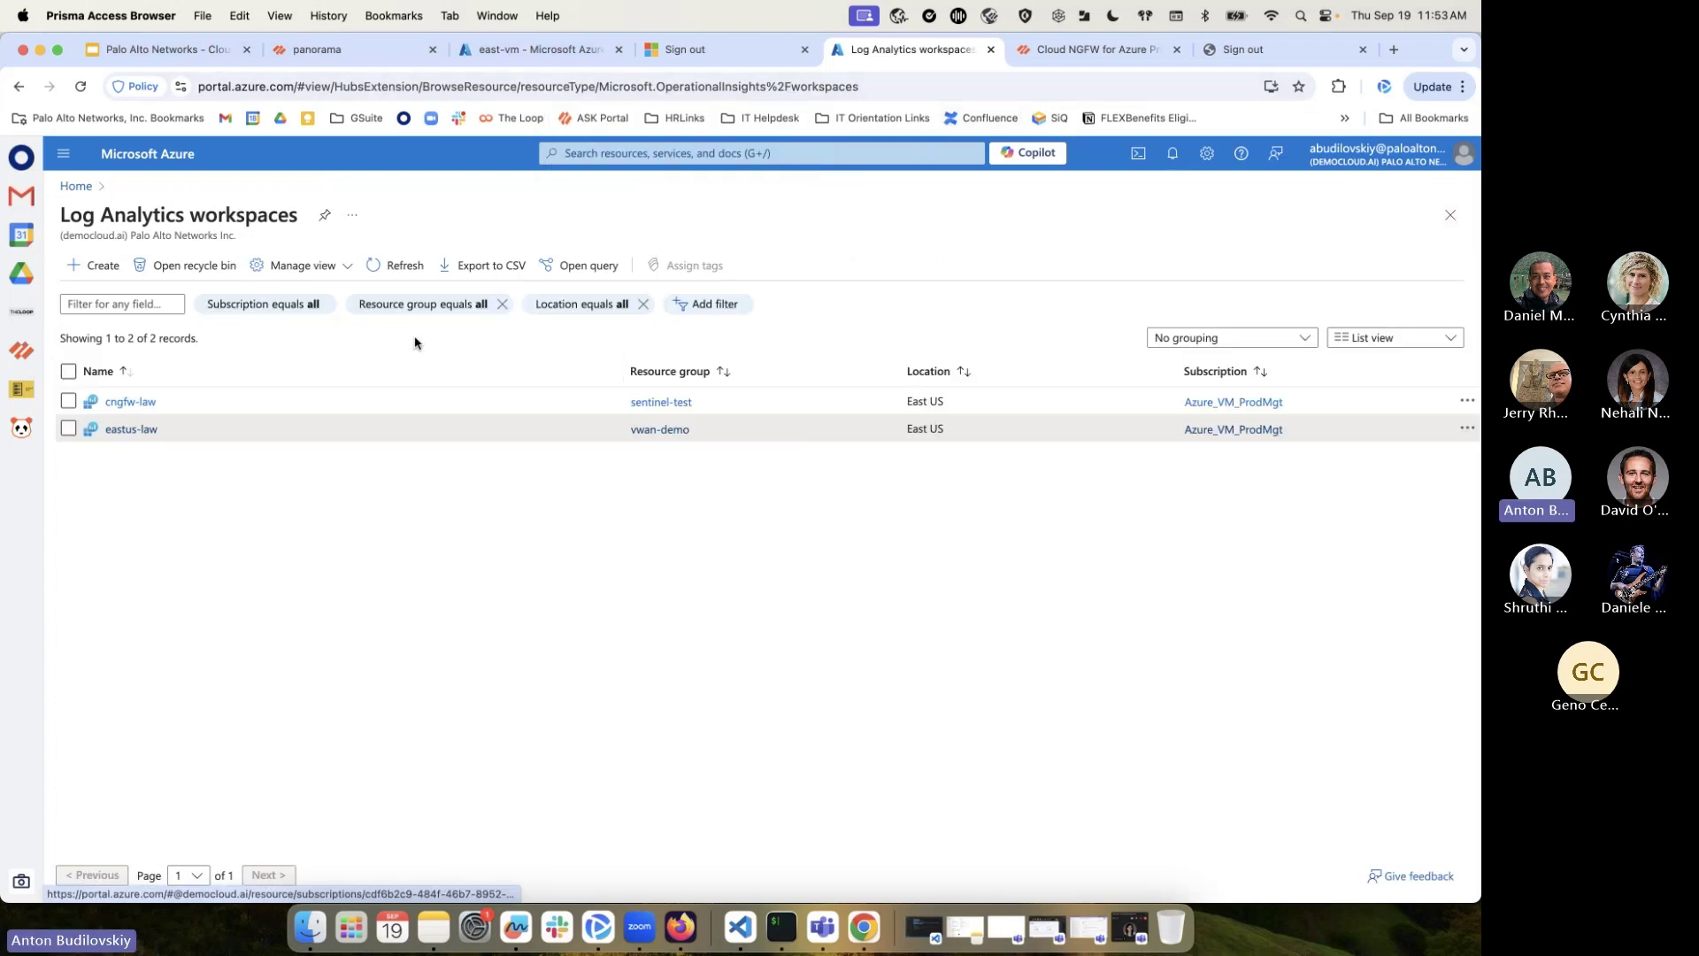
Navigate from vwan-demo's hub list to vhub-eastus's Routing Intent and Routing Policies page
{"action": "left_click", "coordinate": [610, 157]}
{"action": "left_click", "coordinate": [708, 421]}
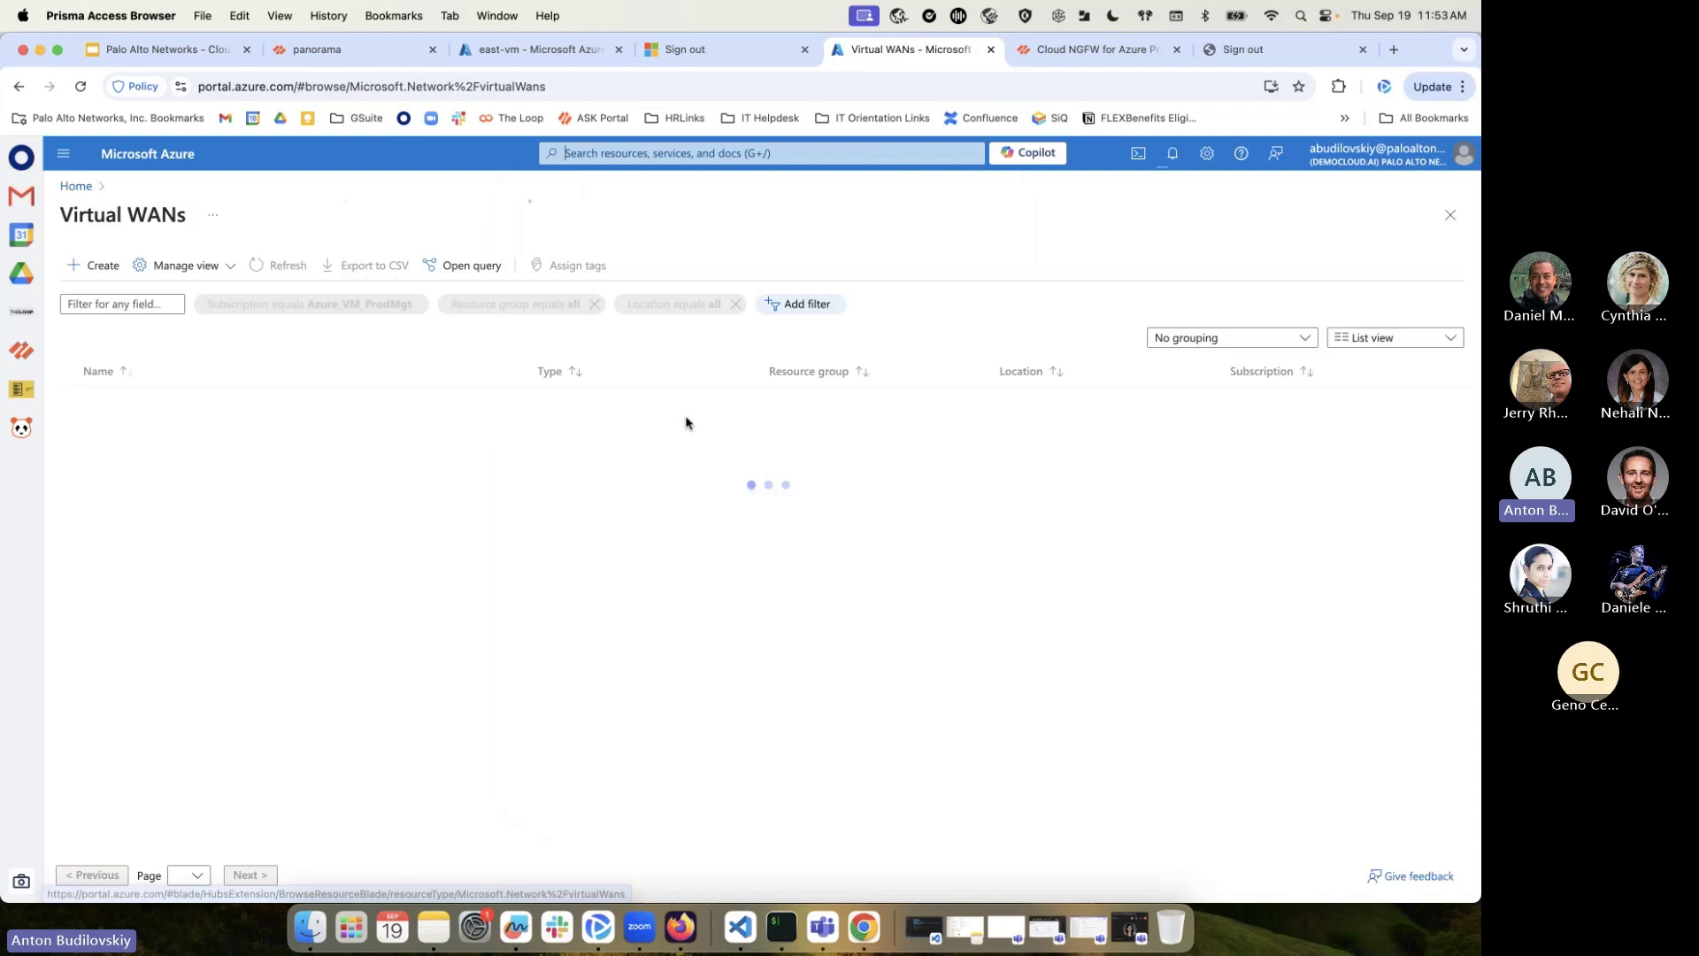
{"action": "left_click", "coordinate": [156, 432]}
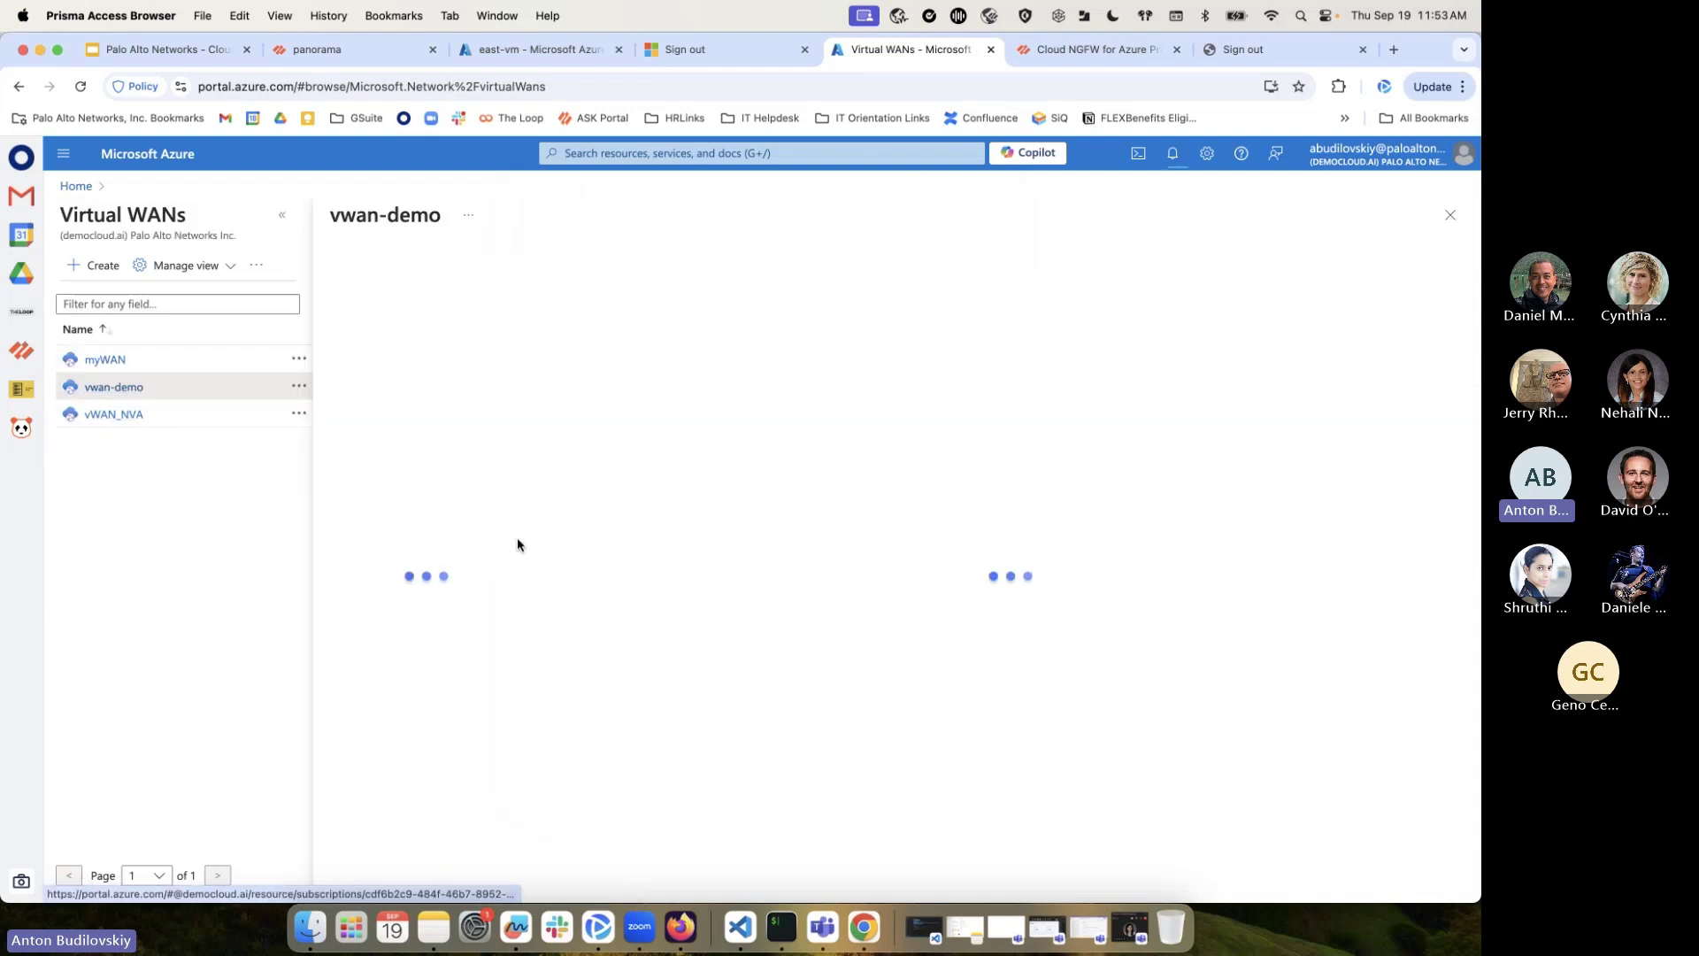
{"action": "left_click", "coordinate": [663, 620]}
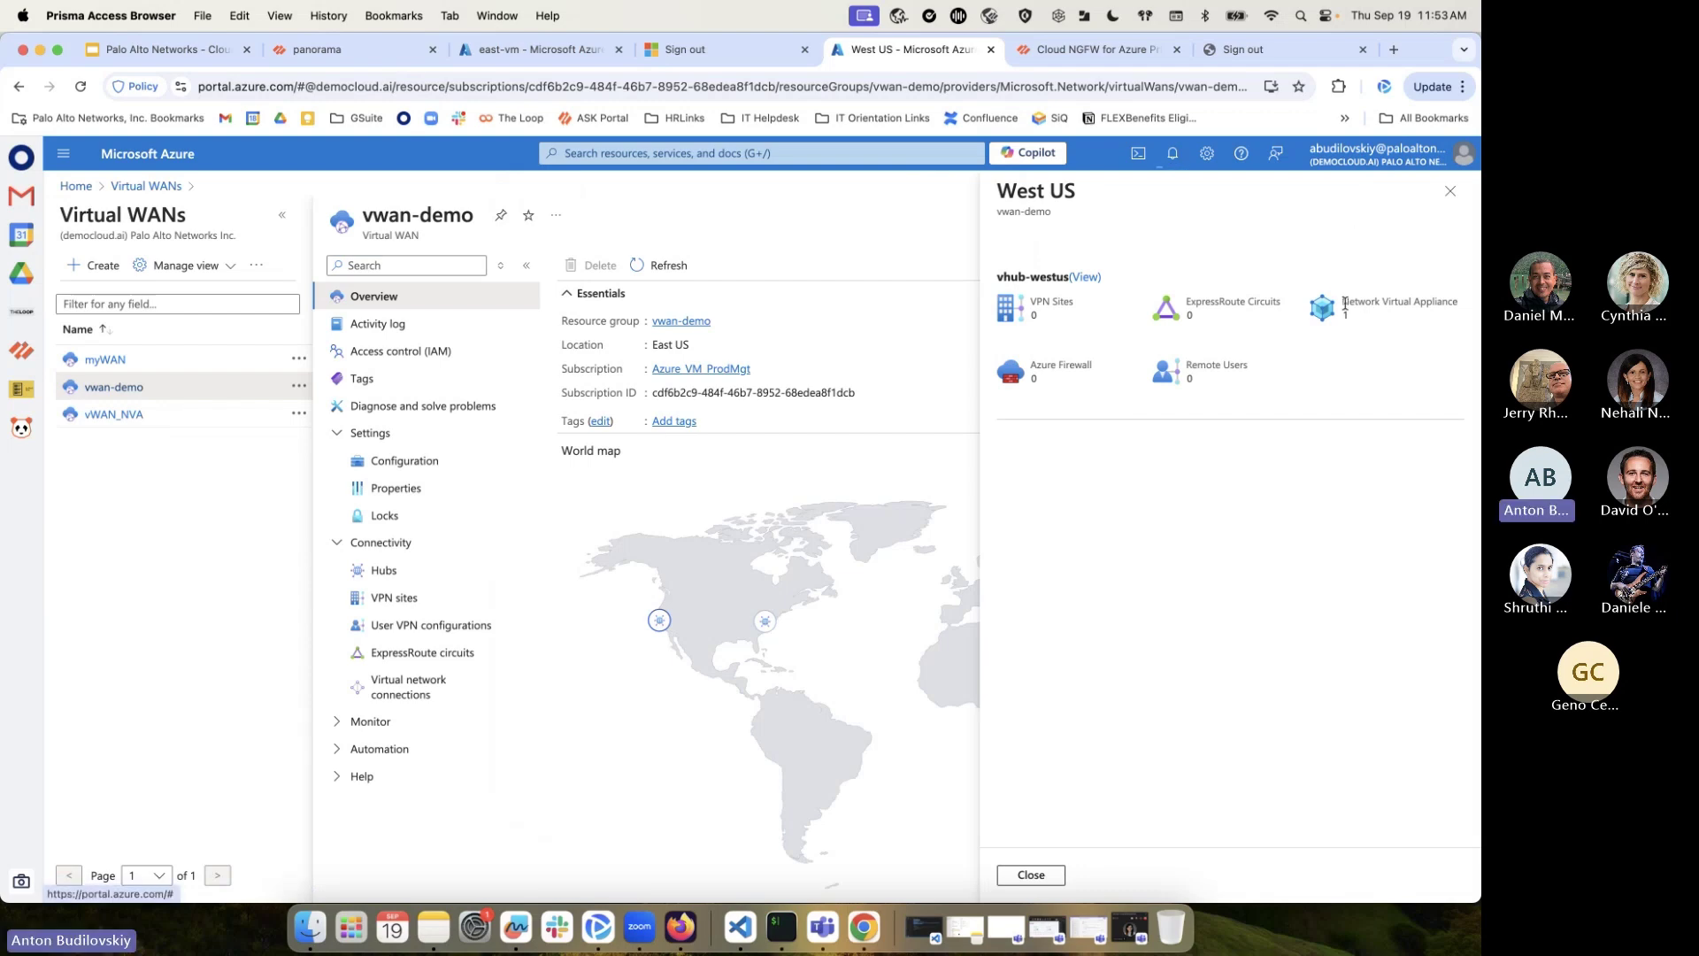
{"action": "left_click", "coordinate": [460, 570]}
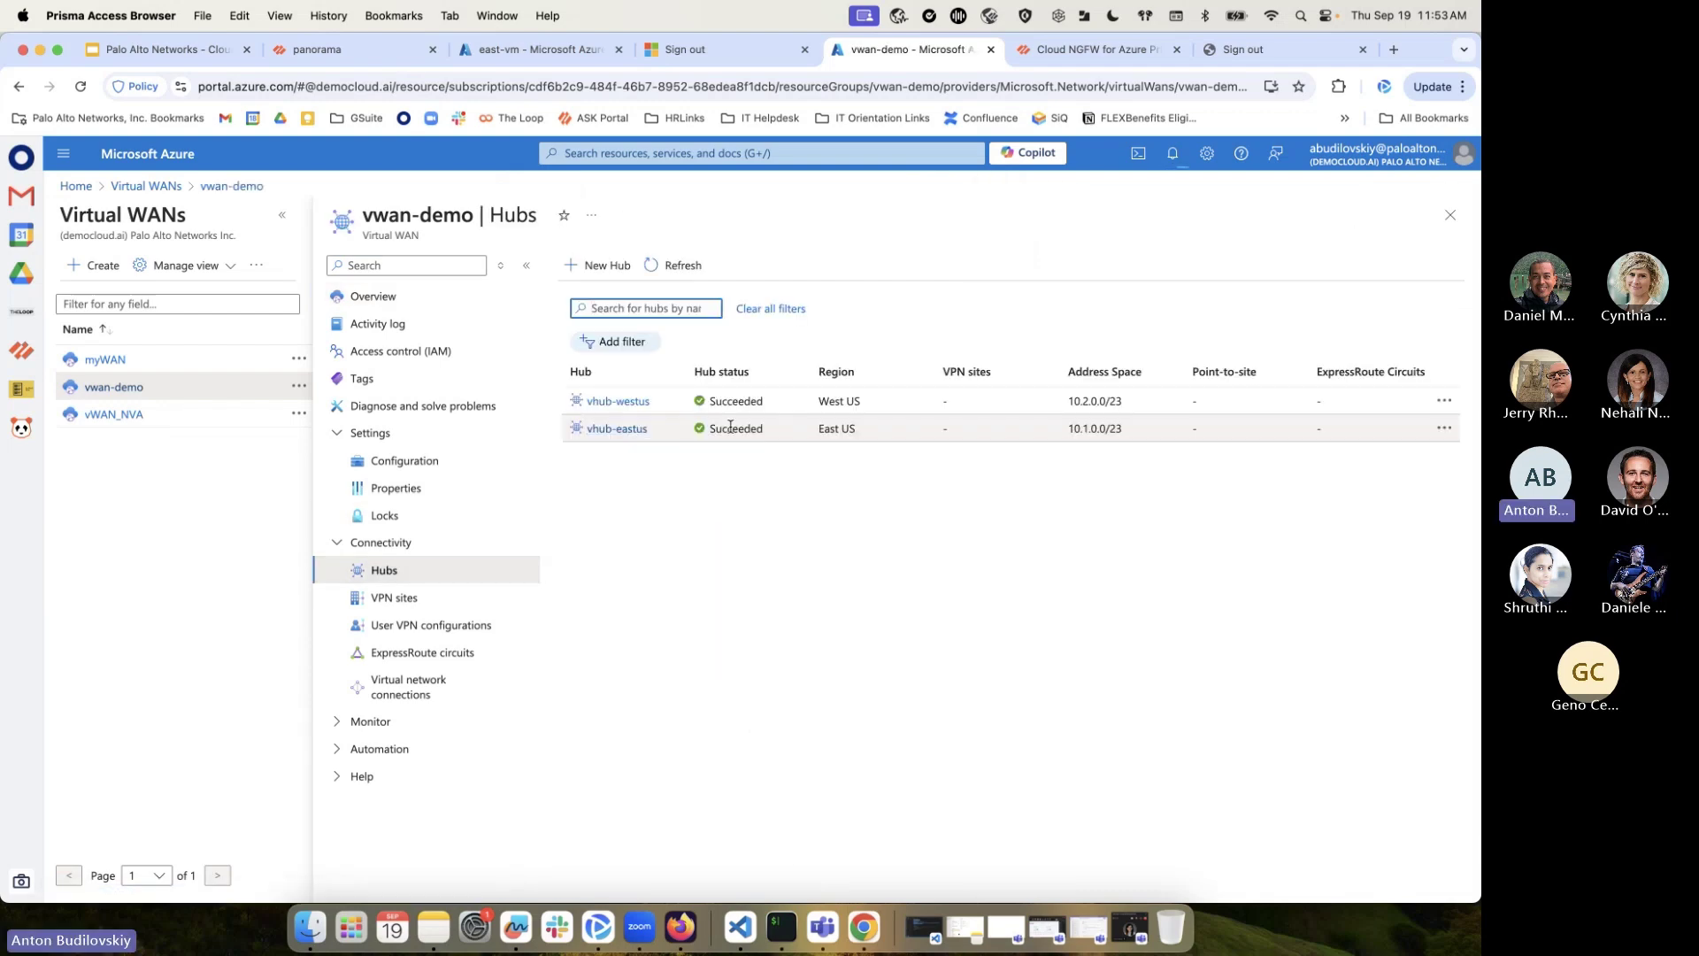
{"action": "left_click", "coordinate": [639, 434]}
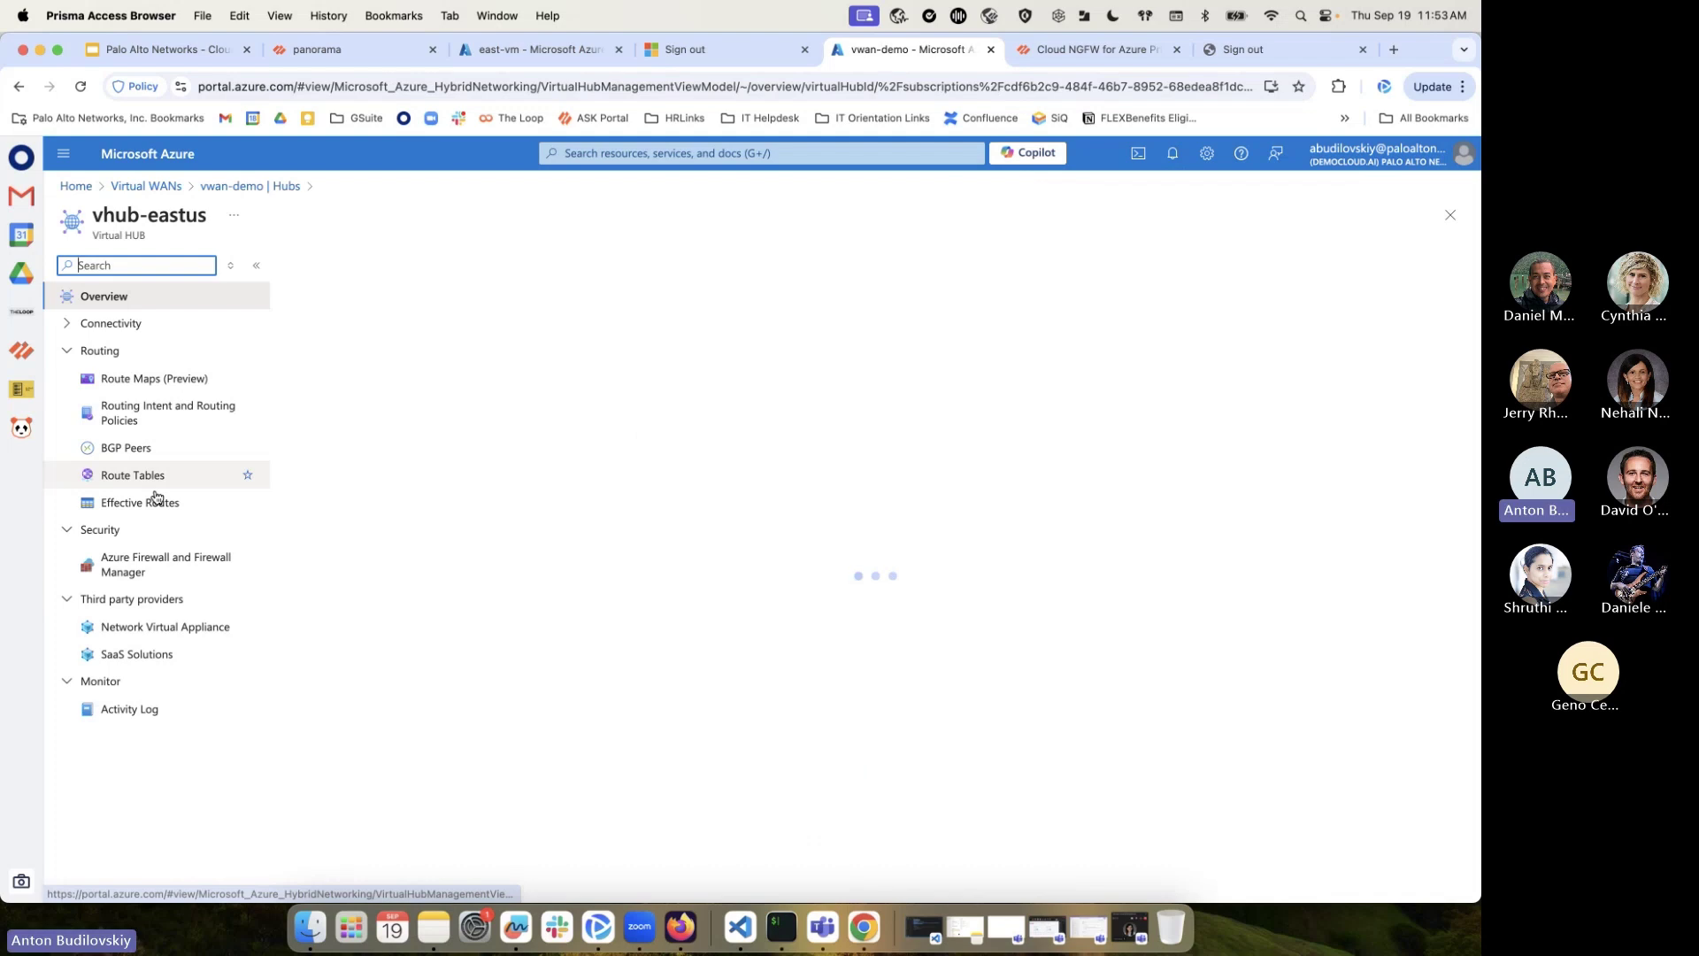
{"action": "left_click", "coordinate": [182, 415]}
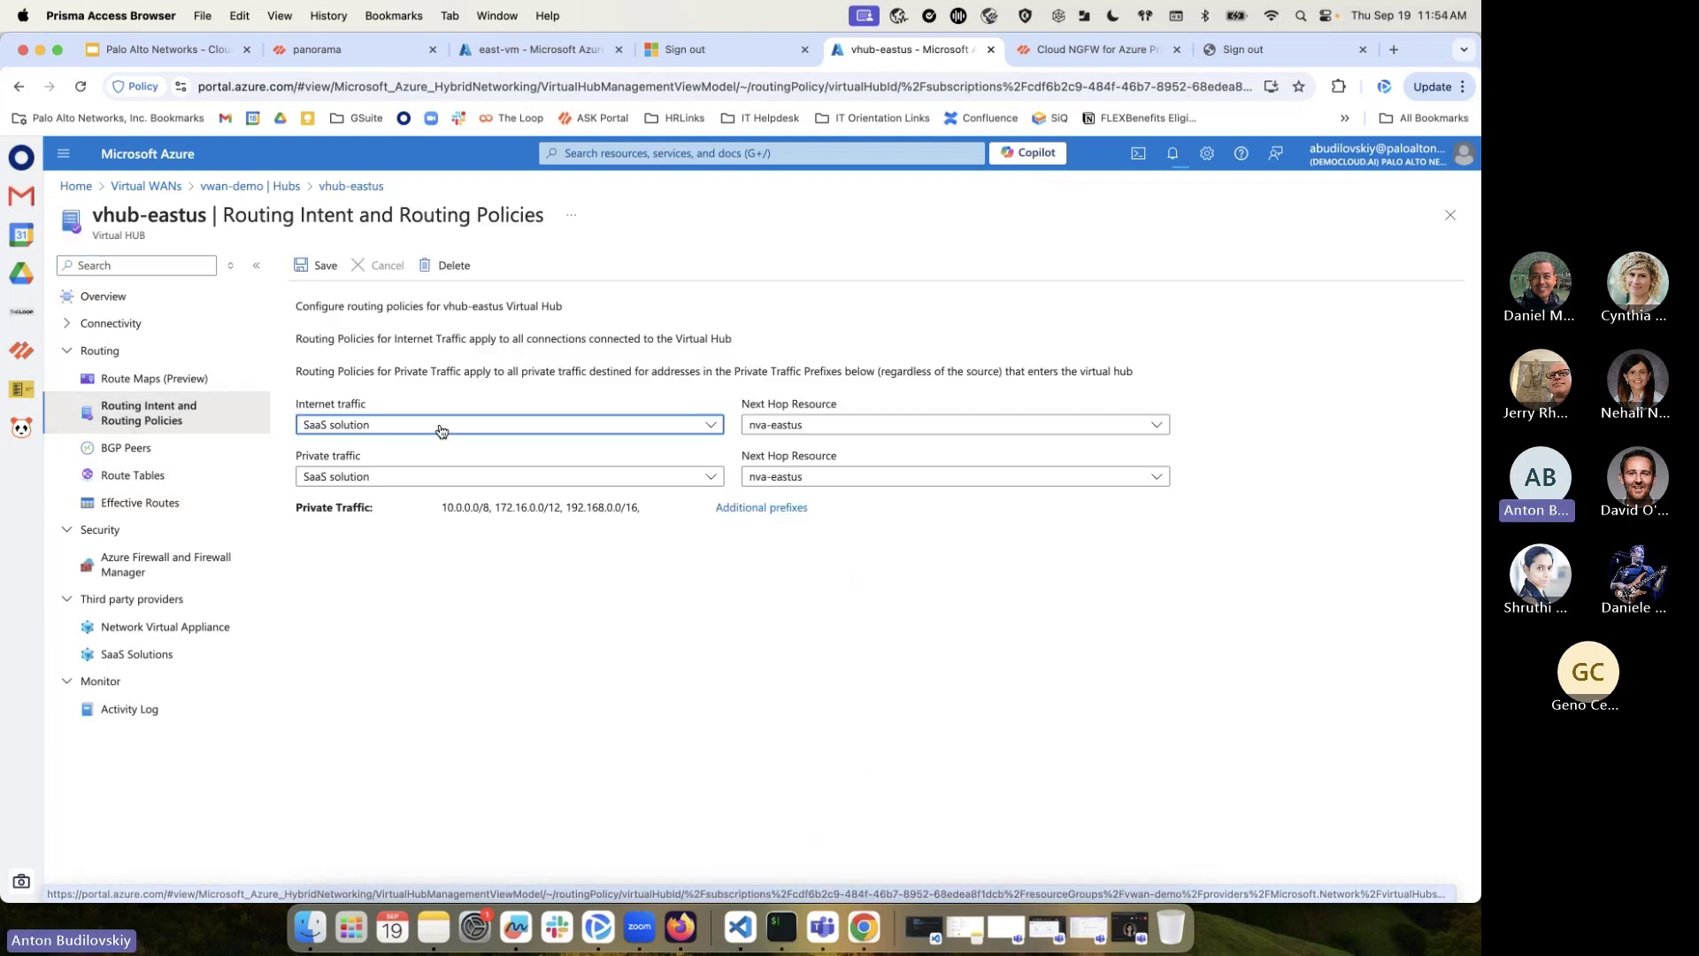
Review the internet traffic and next hop dropdowns, keeping SaaS solution with nva-eastus unchanged
{"action": "left_click", "coordinate": [702, 427]}
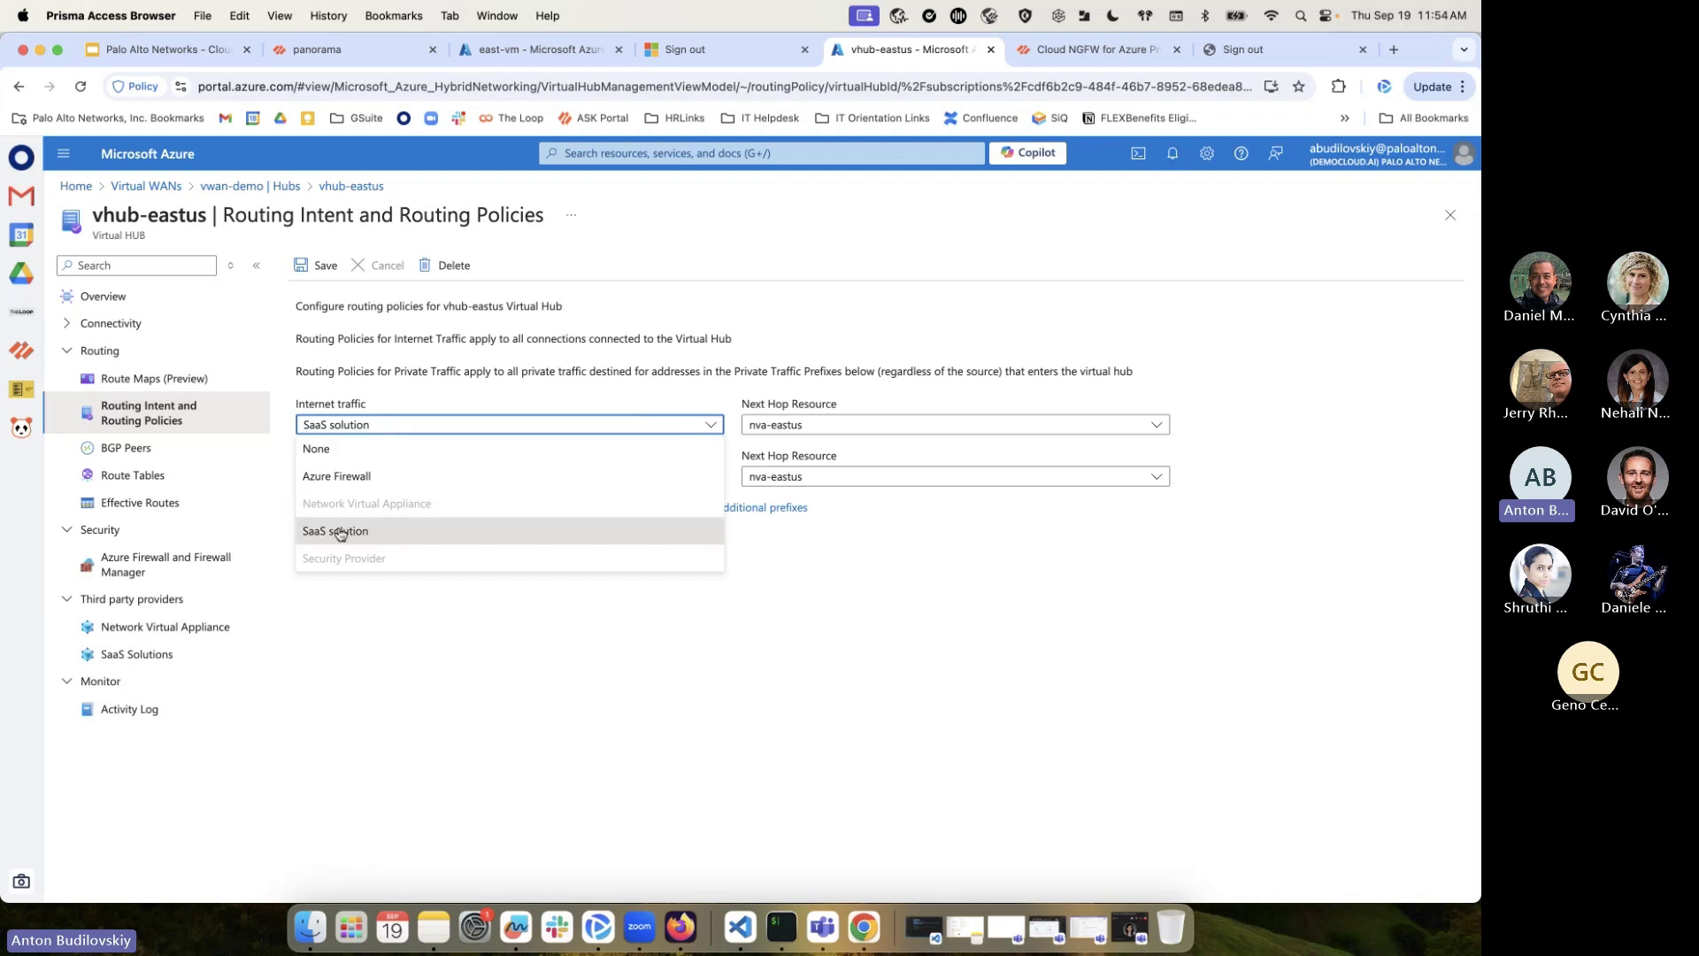
{"action": "left_click", "coordinate": [870, 435]}
{"action": "left_click", "coordinate": [870, 434]}
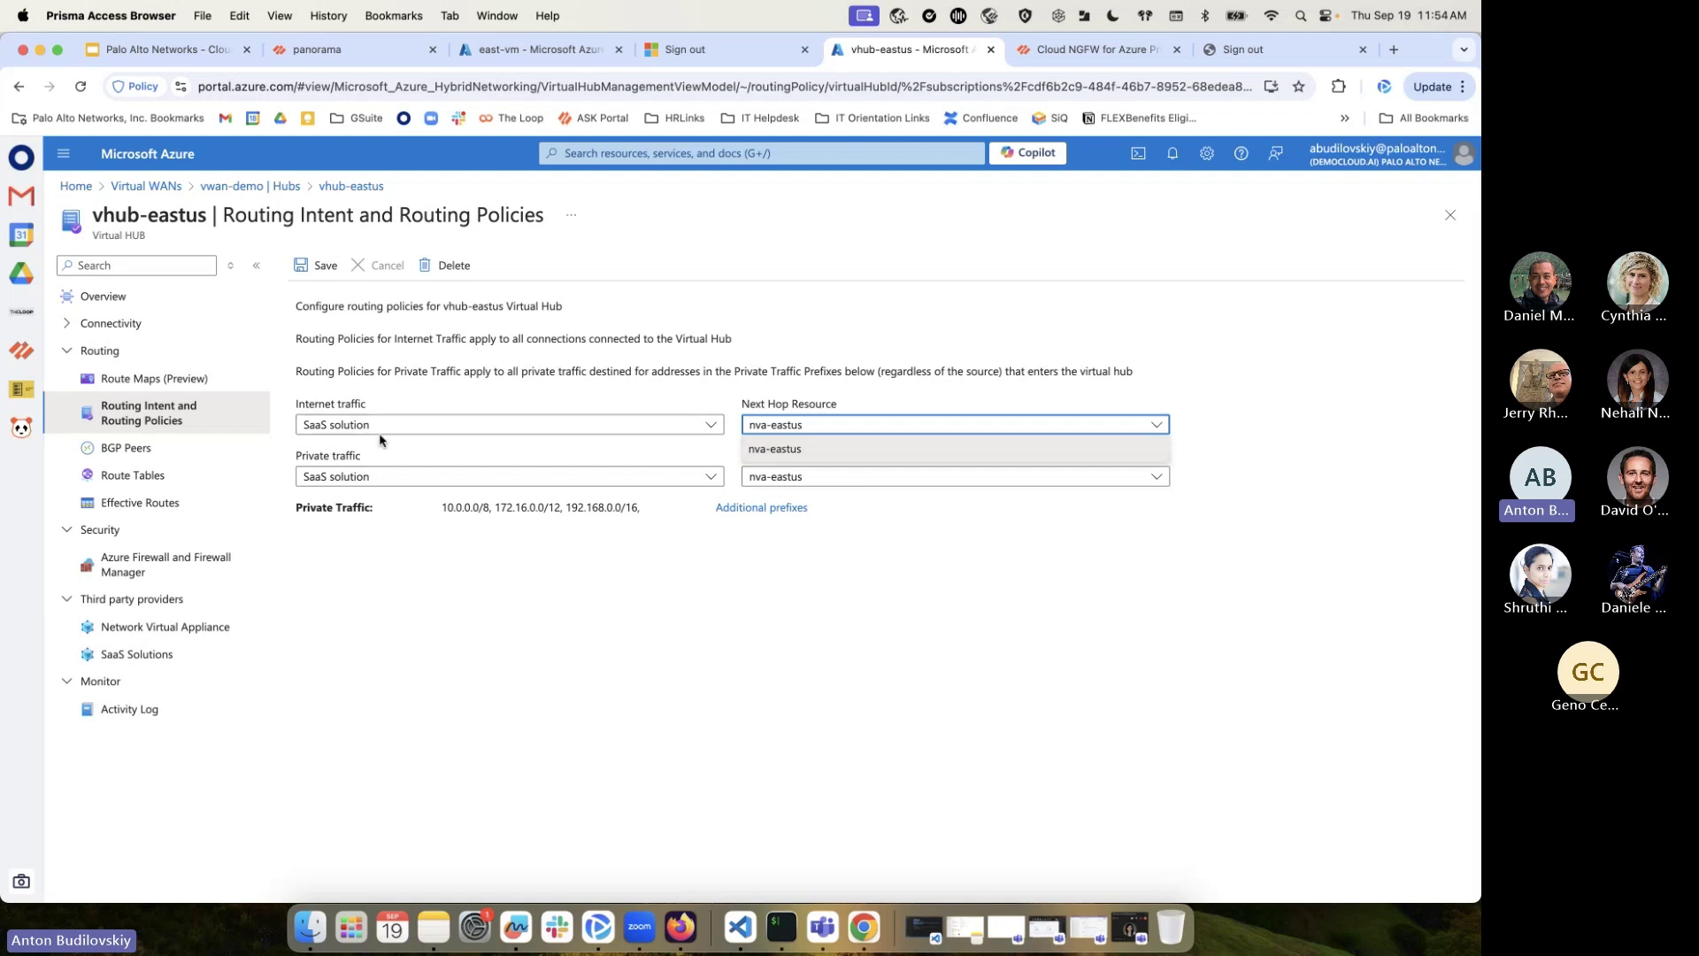
{"action": "left_click", "coordinate": [629, 557]}
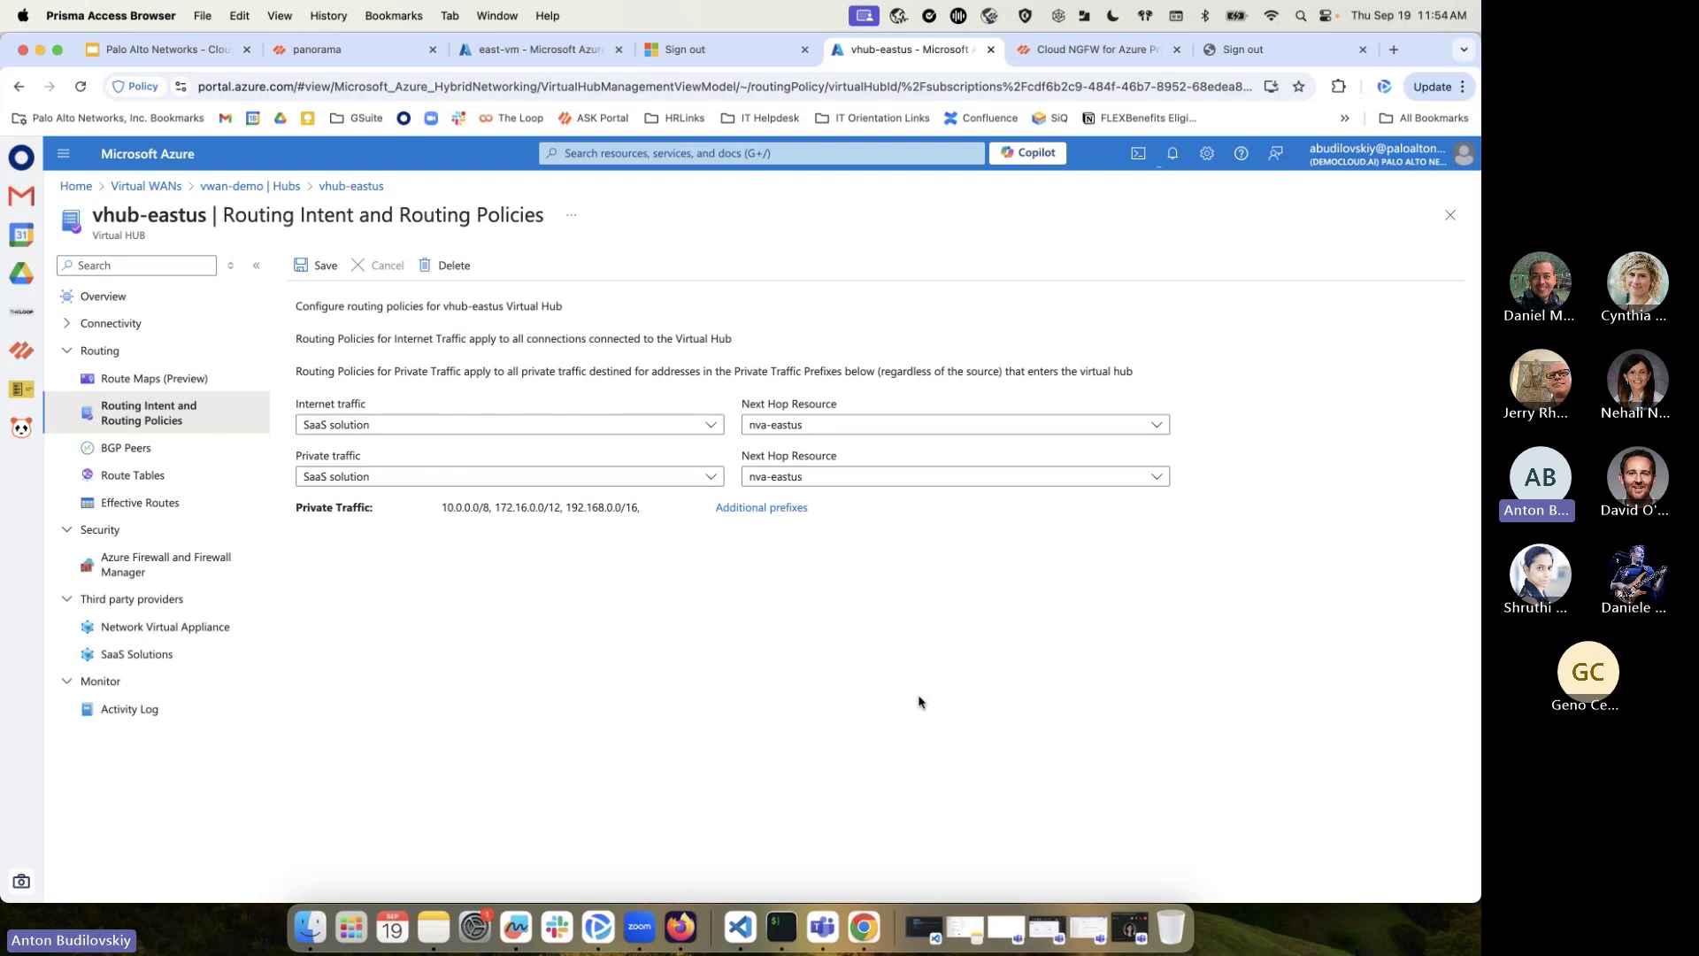
{"action": "left_click", "coordinate": [712, 427]}
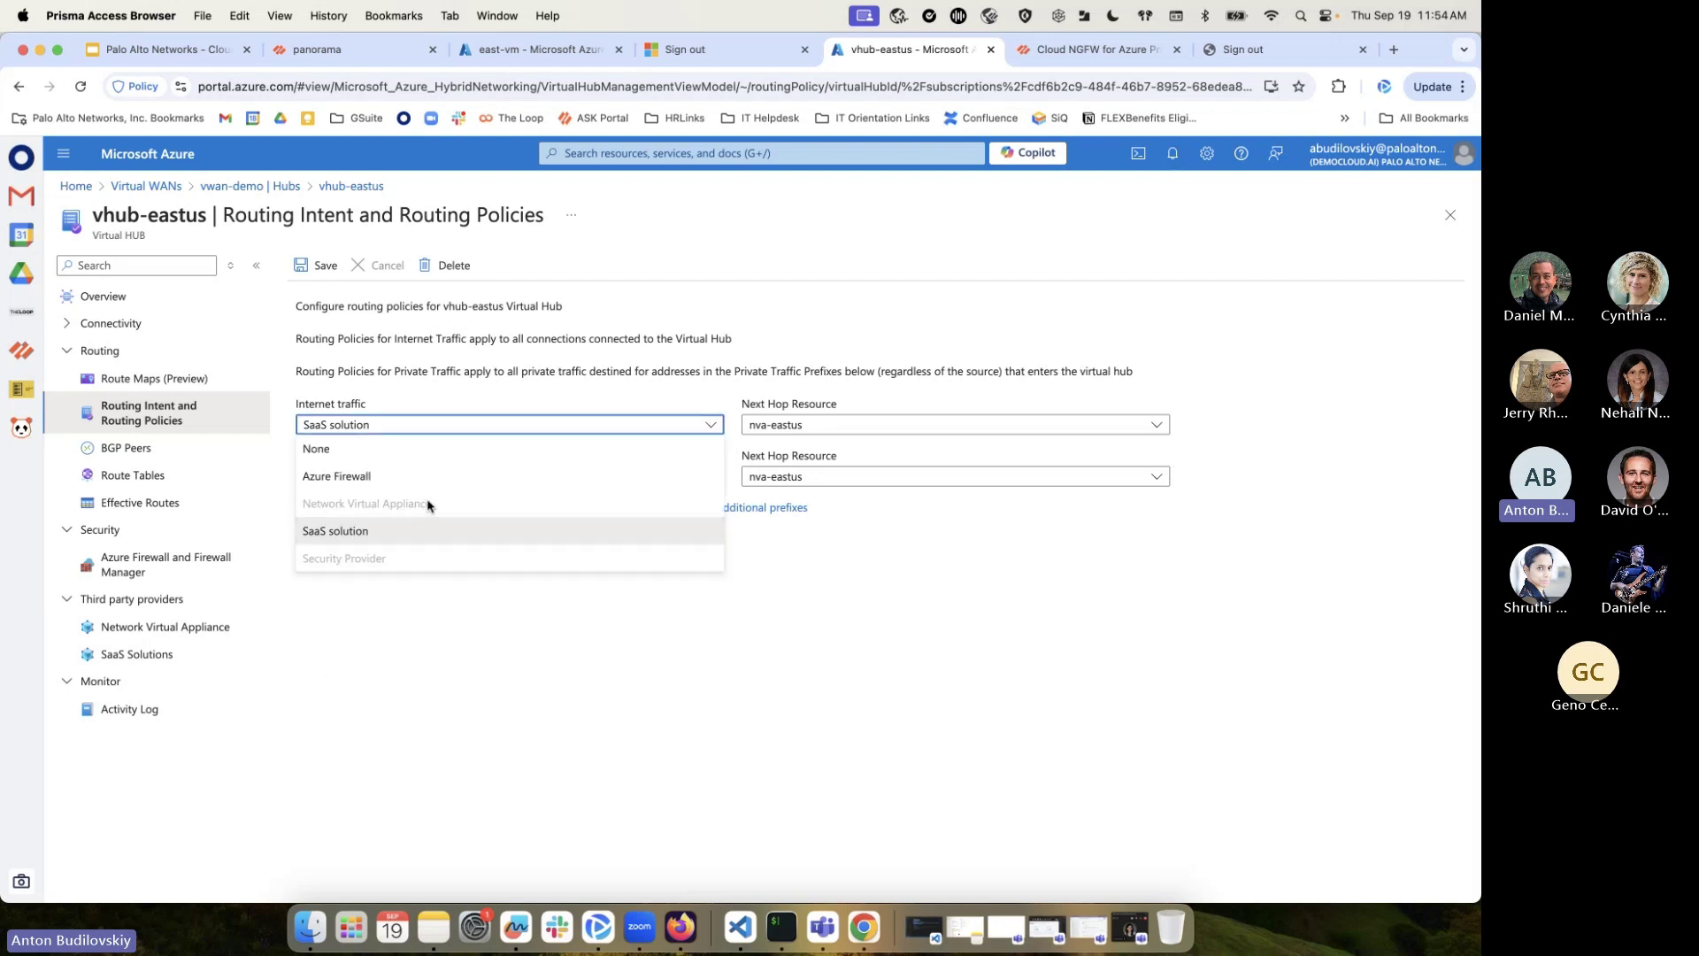
{"action": "left_click", "coordinate": [708, 427]}
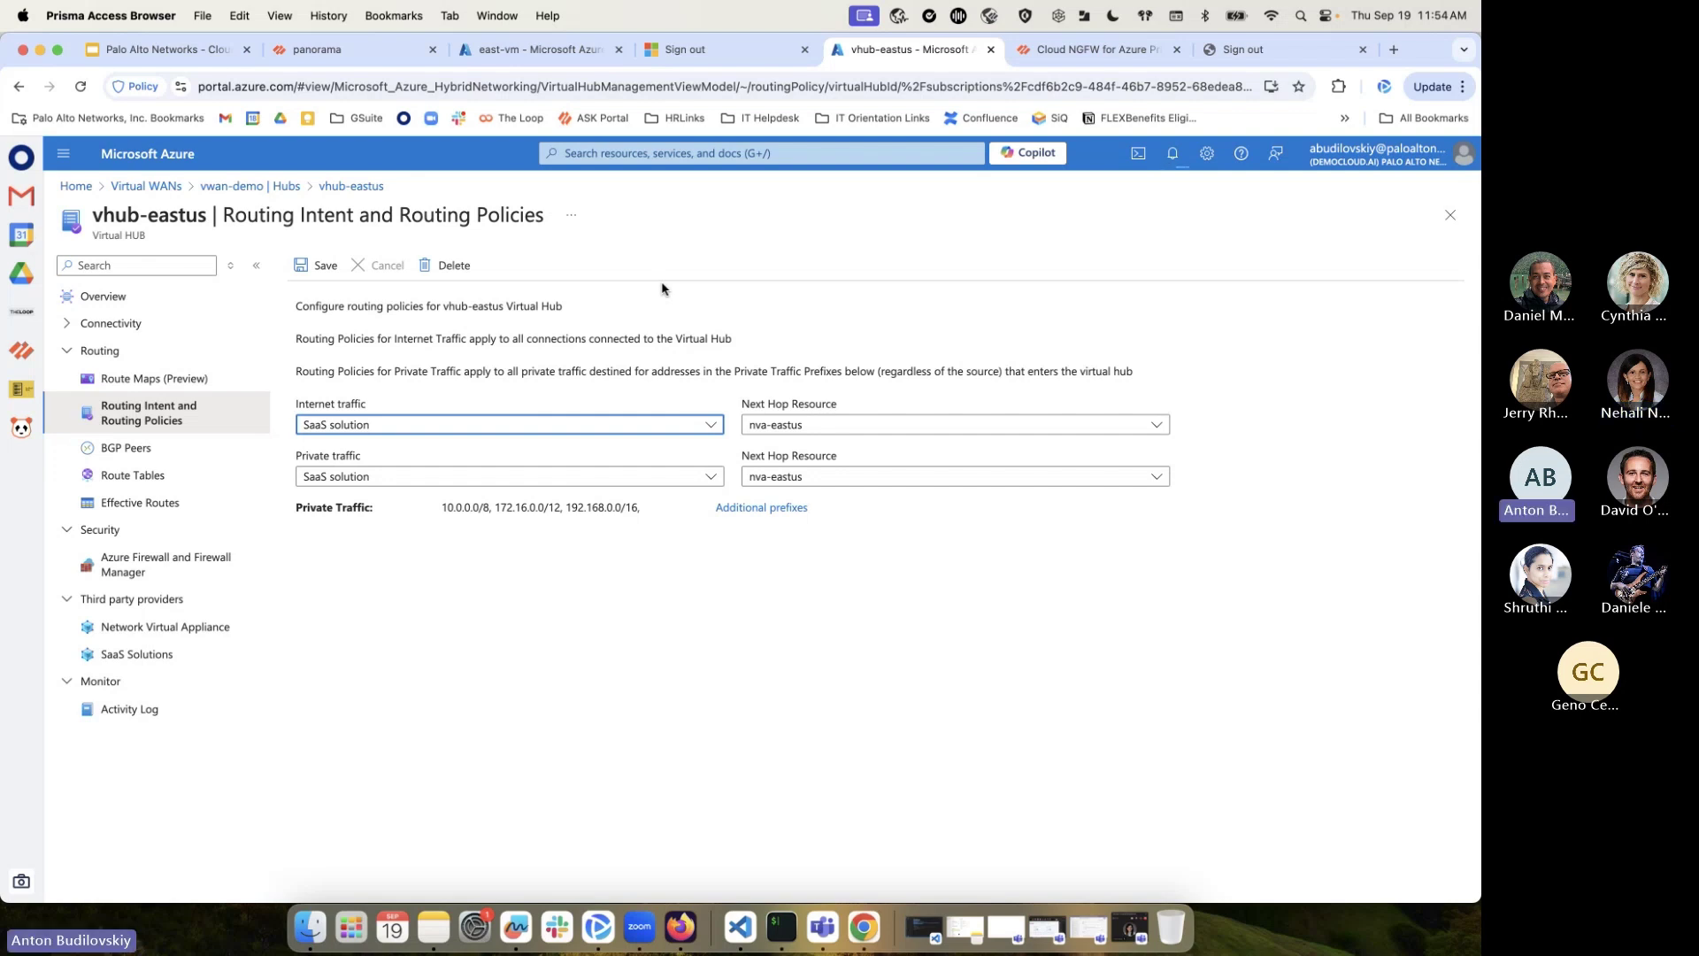
Check the Panorama and east-vm serial console tabs, then return to the routing intent tab
{"action": "left_click", "coordinate": [341, 53]}
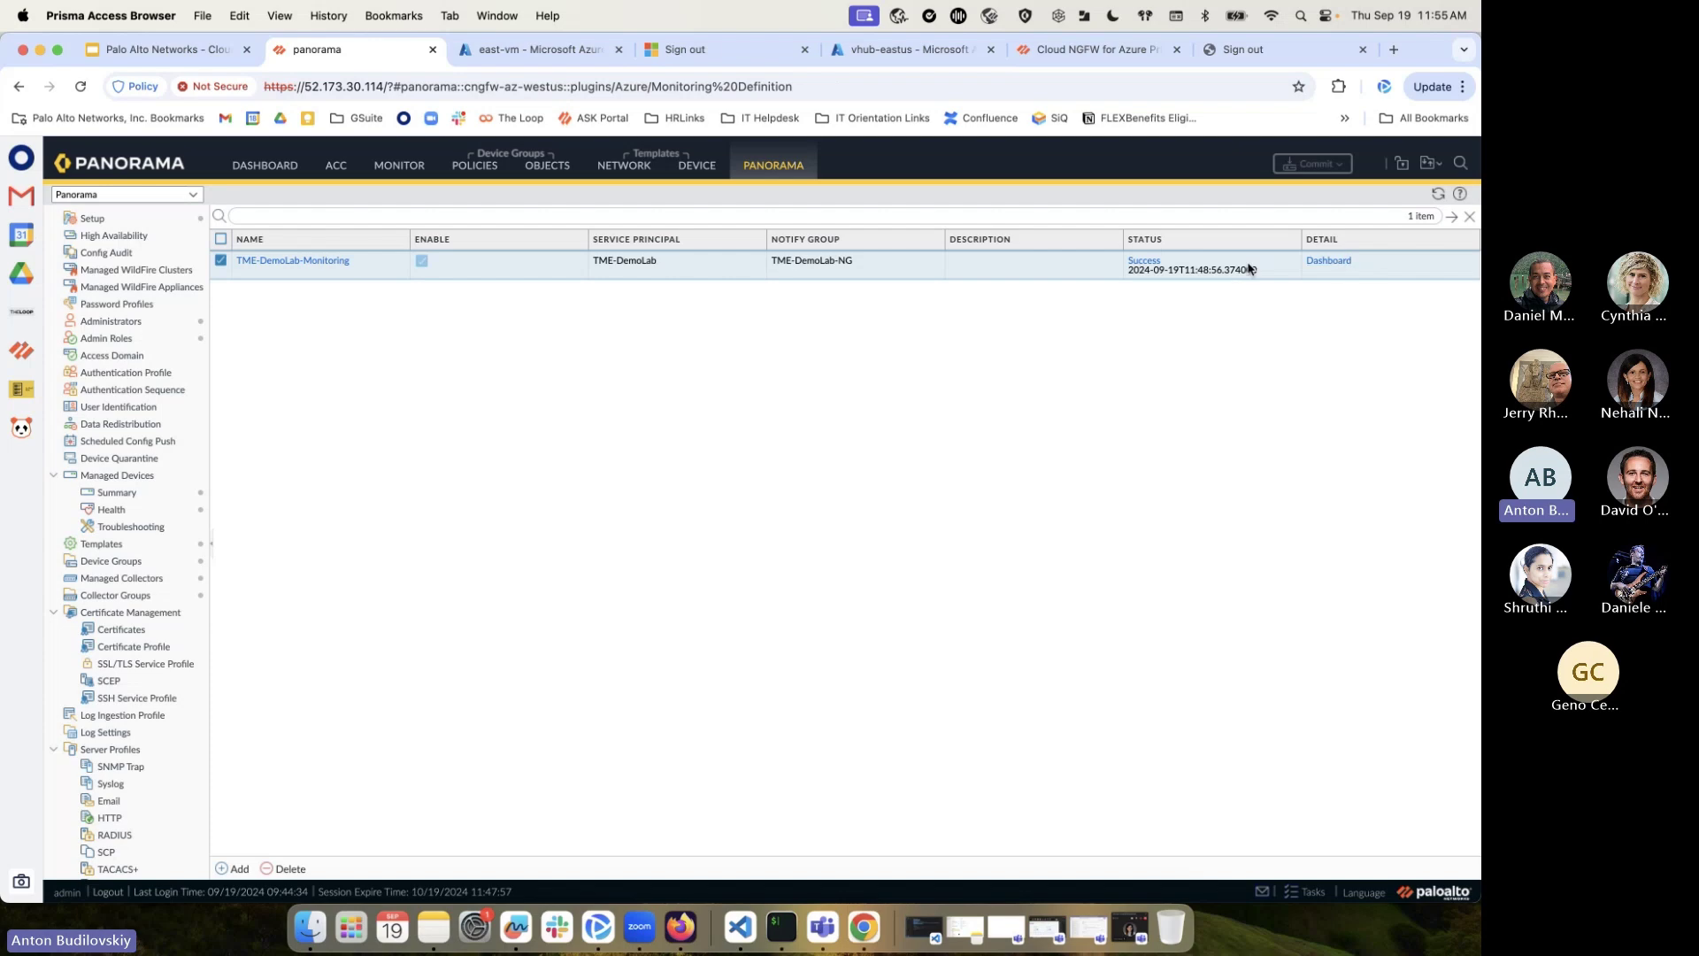
{"action": "left_click", "coordinate": [532, 59]}
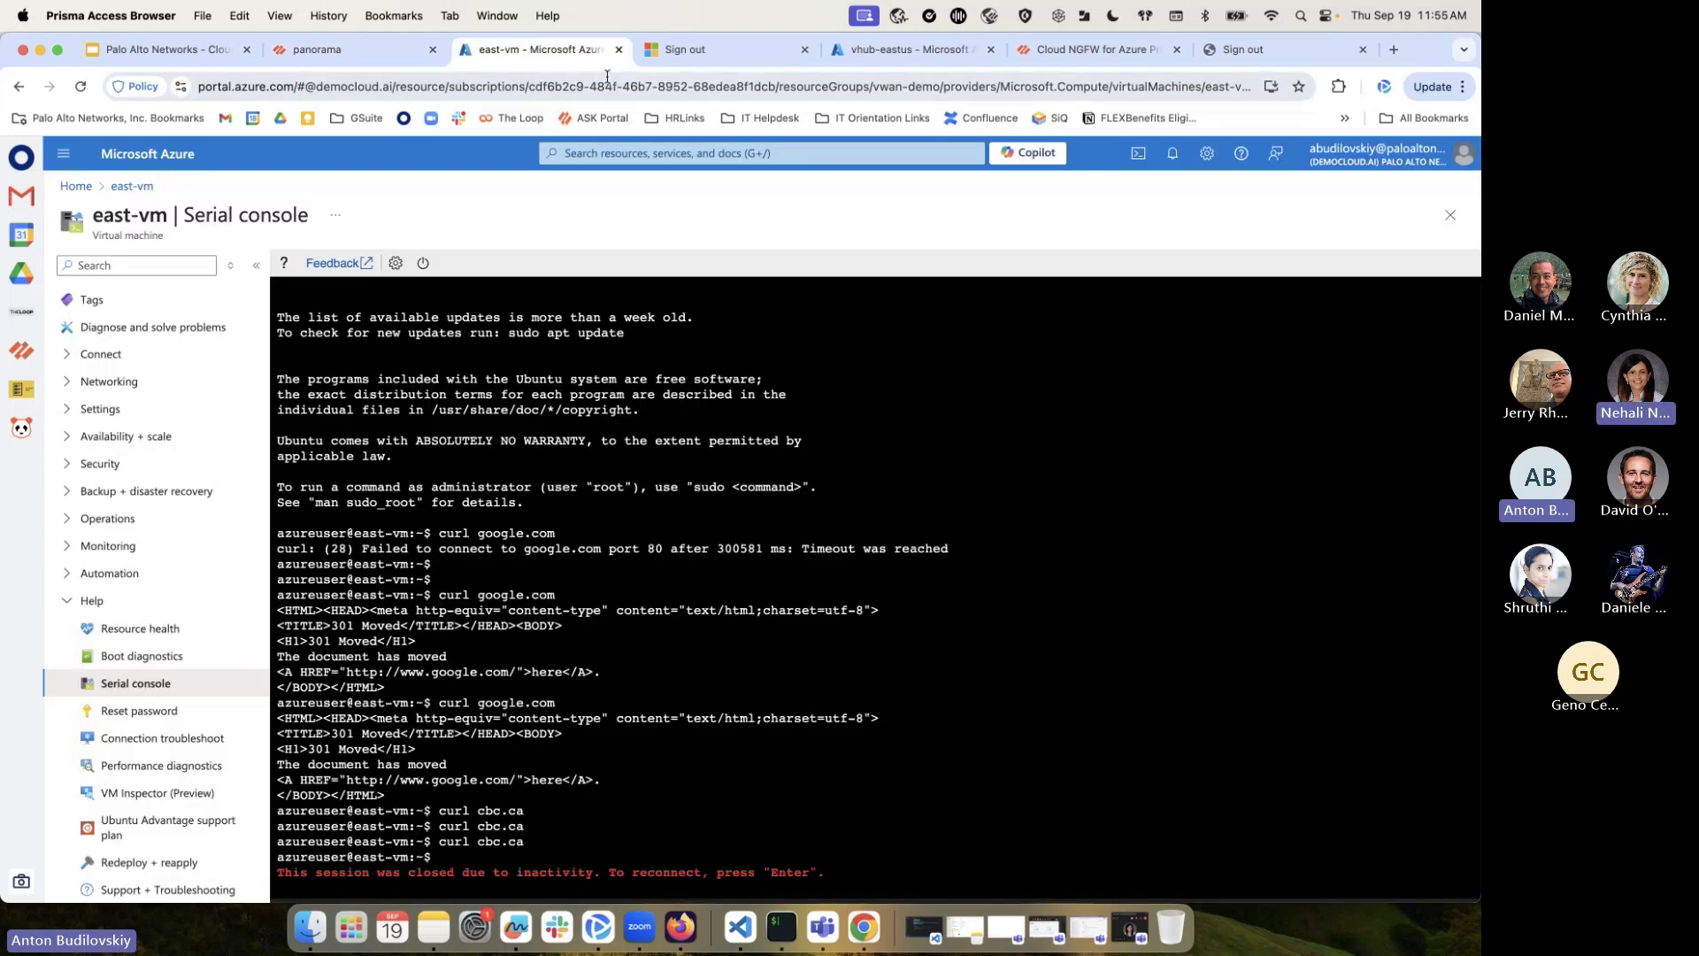
{"action": "left_click", "coordinate": [888, 41]}
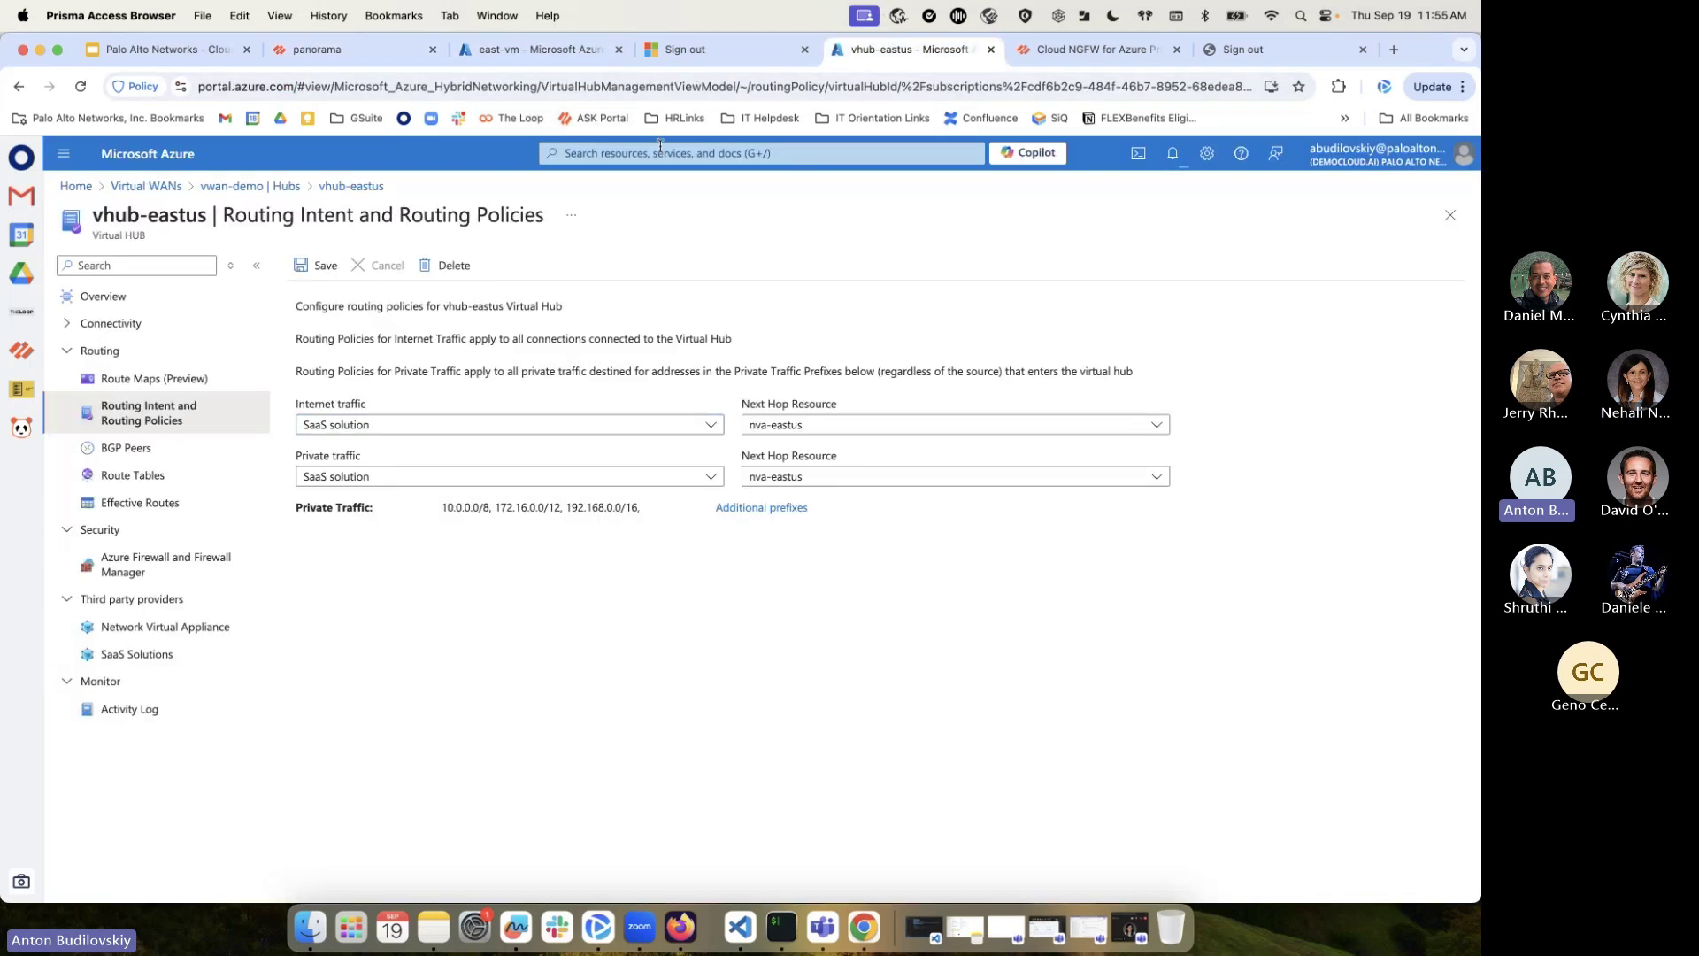
Search 'local' and start a new rule in the cngfw-azure-lrs local rulestack's Rules list
{"action": "left_click", "coordinate": [662, 150]}
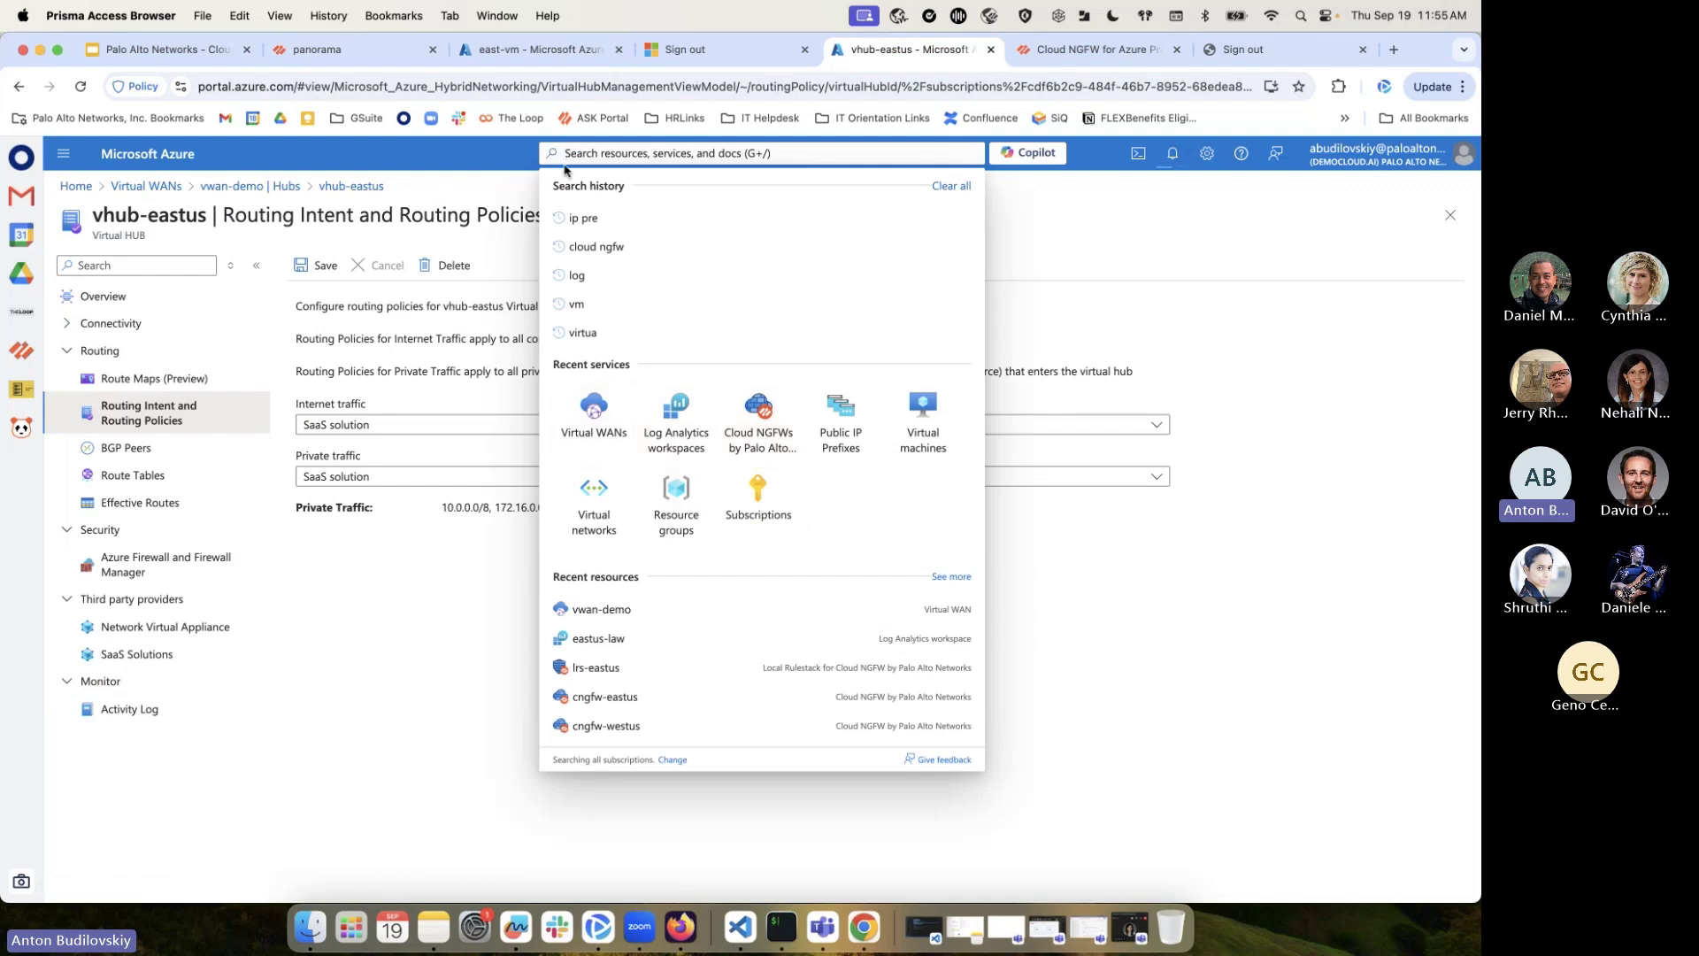
{"action": "type", "text": "local"}
{"action": "left_click", "coordinate": [608, 293]}
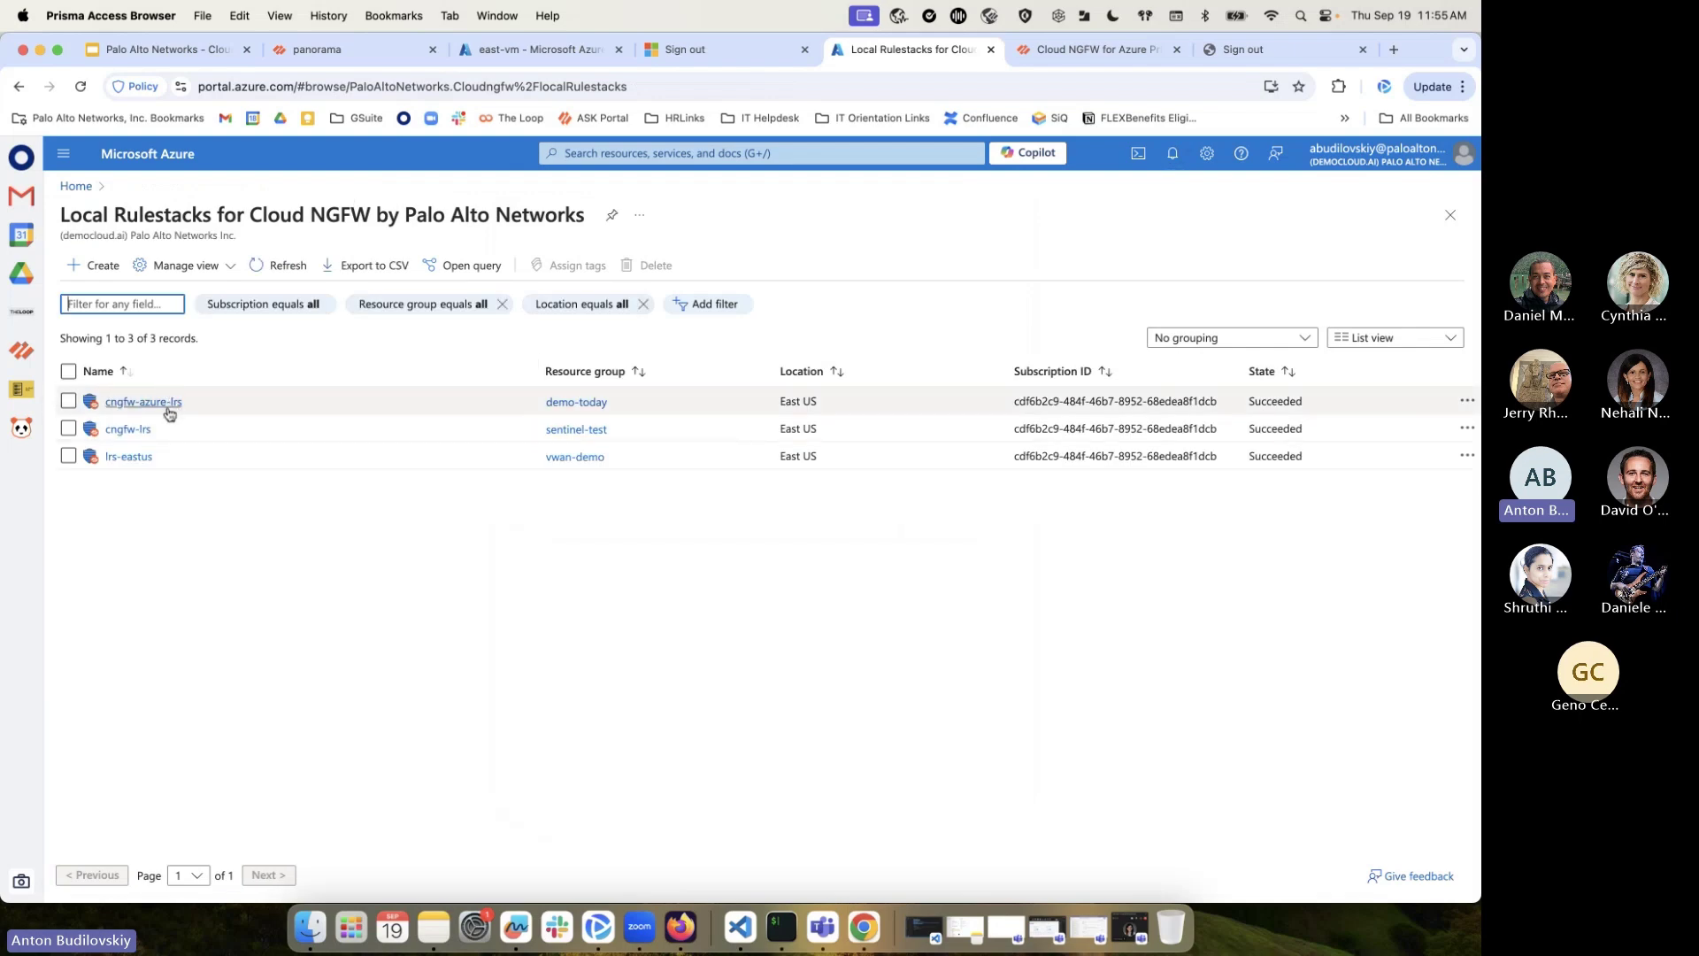
{"action": "left_click", "coordinate": [166, 403]}
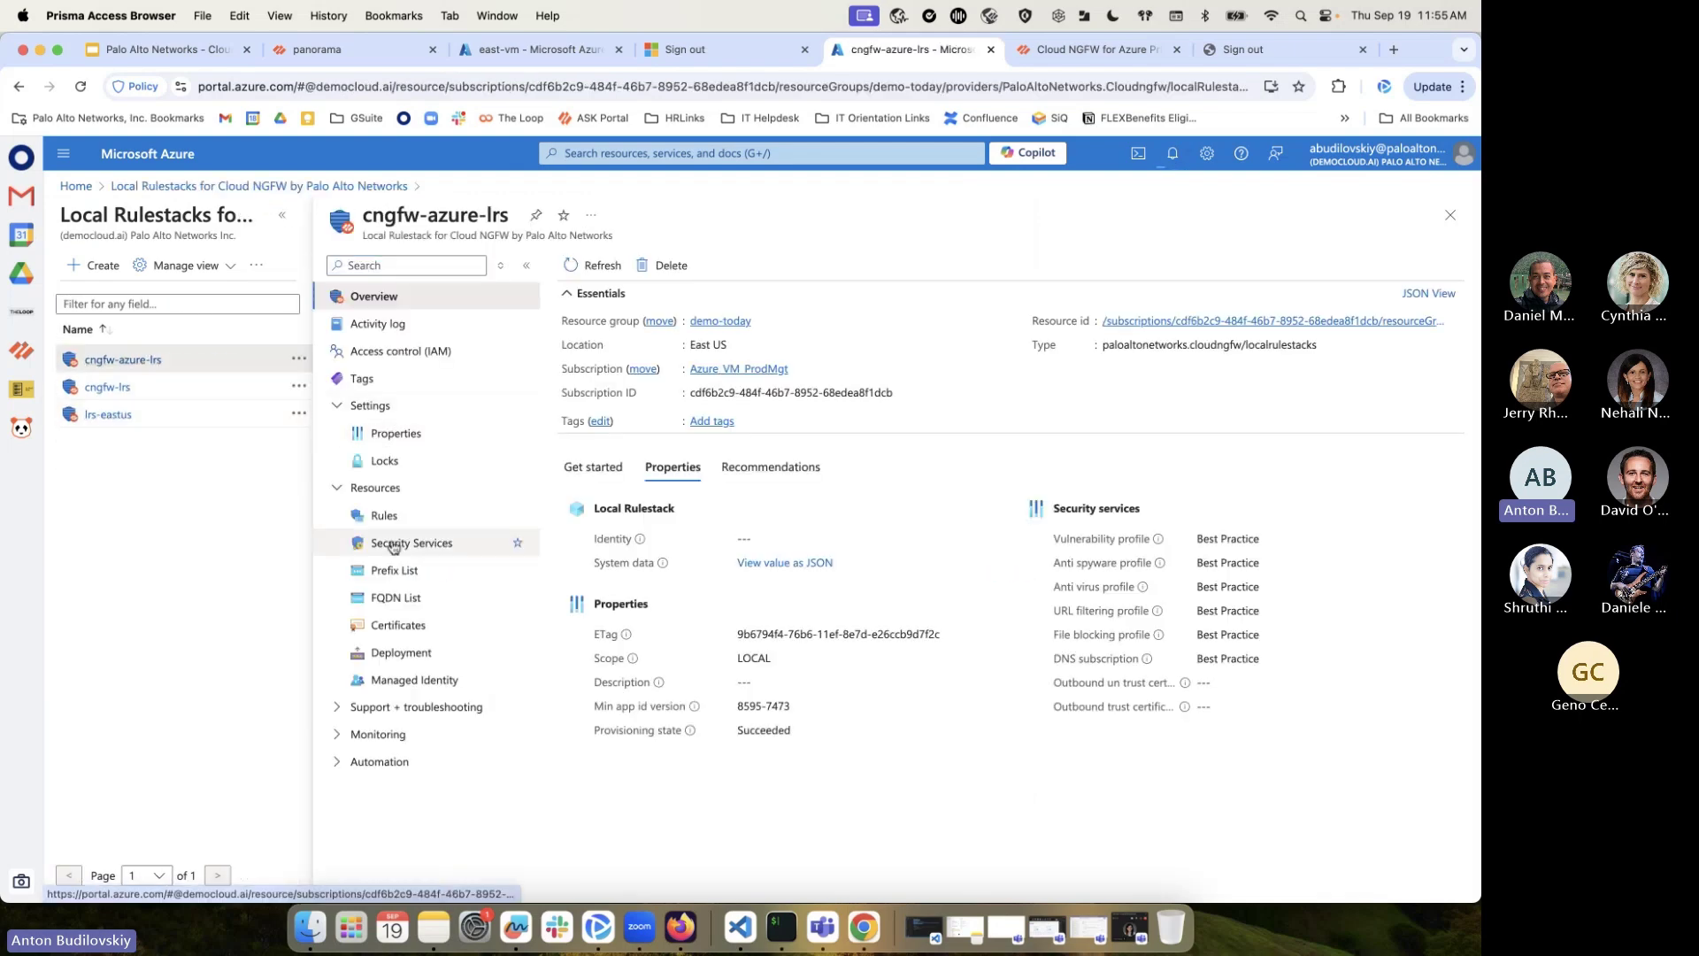
{"action": "left_click", "coordinate": [388, 515]}
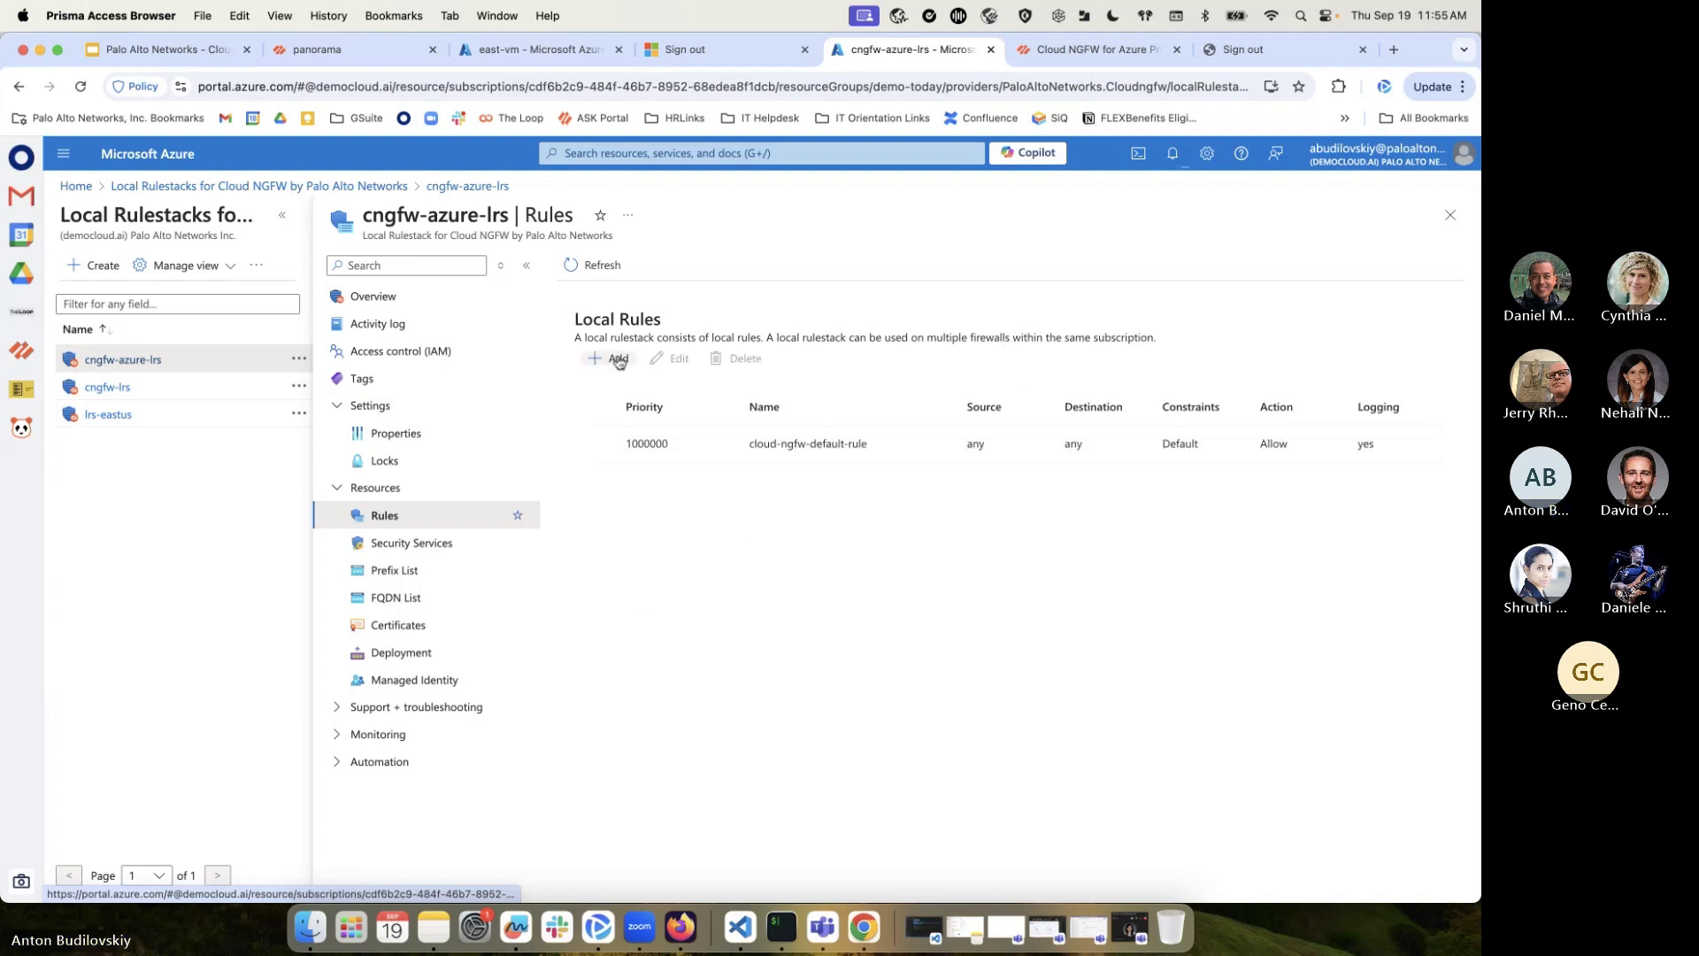
{"action": "left_click", "coordinate": [608, 358]}
{"action": "scroll", "coordinate": [1064, 431], "scroll_direction": "down", "scroll_amount": 5}
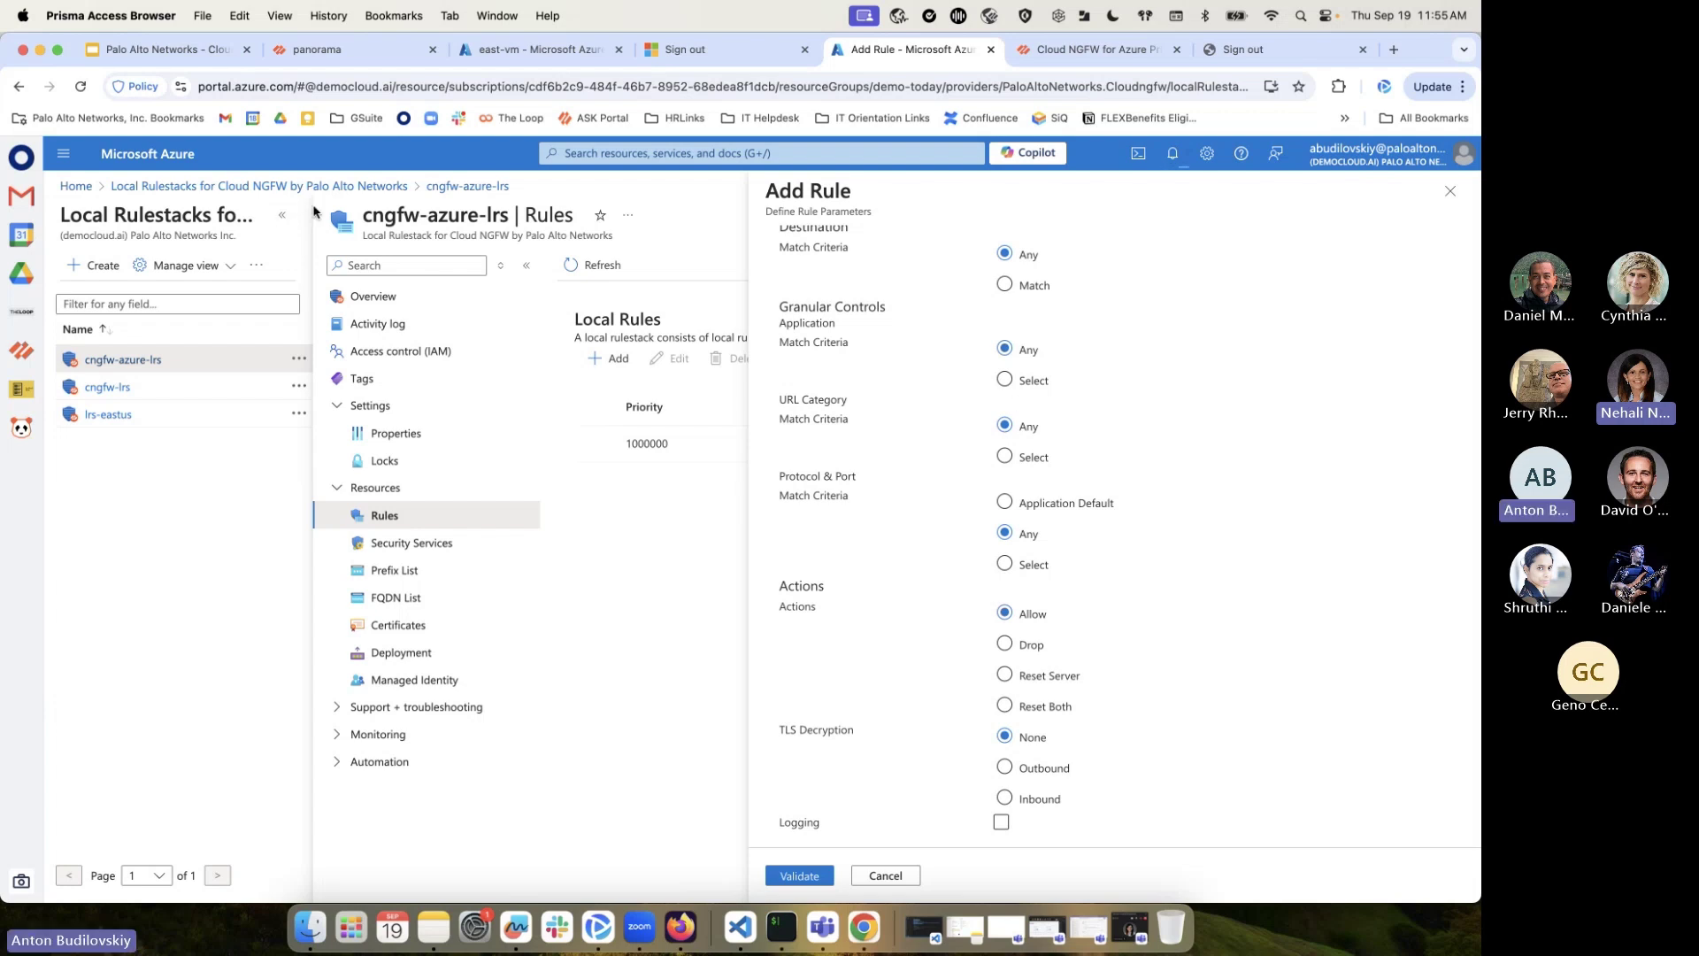
Present slide 8, the vWAN architecture, full screen in Google Slides
{"action": "left_click", "coordinate": [221, 50]}
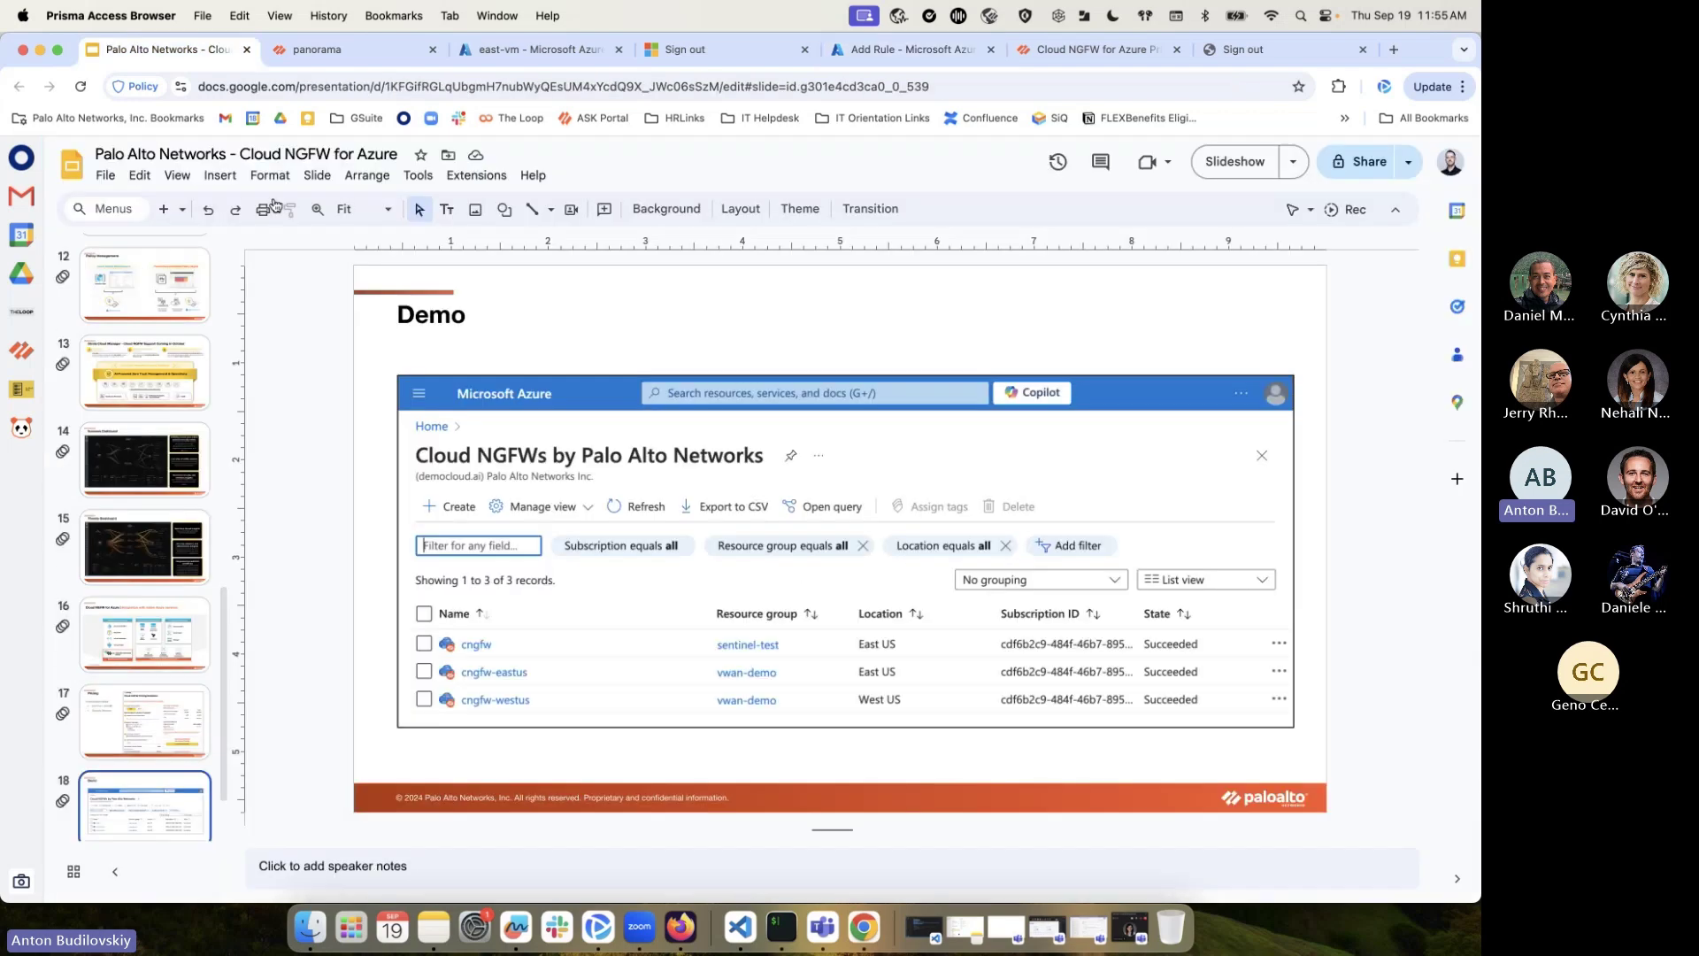
{"action": "scroll", "coordinate": [164, 461], "scroll_direction": "up", "scroll_amount": 3}
{"action": "left_click", "coordinate": [165, 354]}
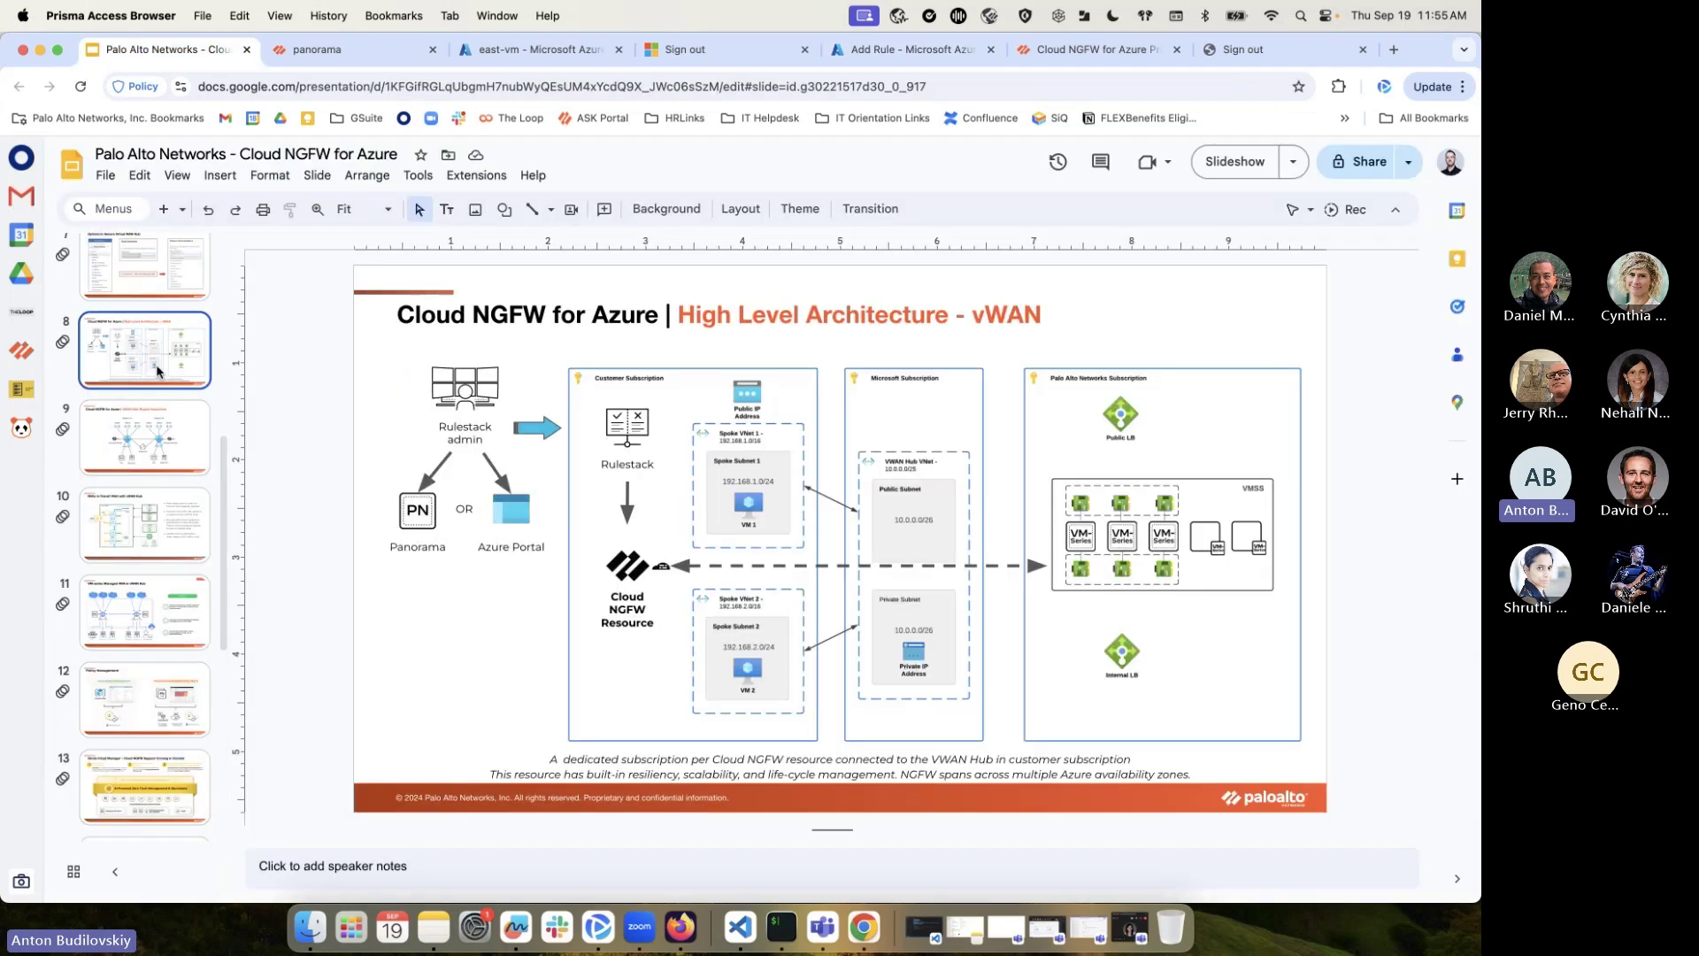
{"action": "scroll", "coordinate": [169, 323], "scroll_direction": "up", "scroll_amount": 2}
{"action": "left_click", "coordinate": [1247, 170]}
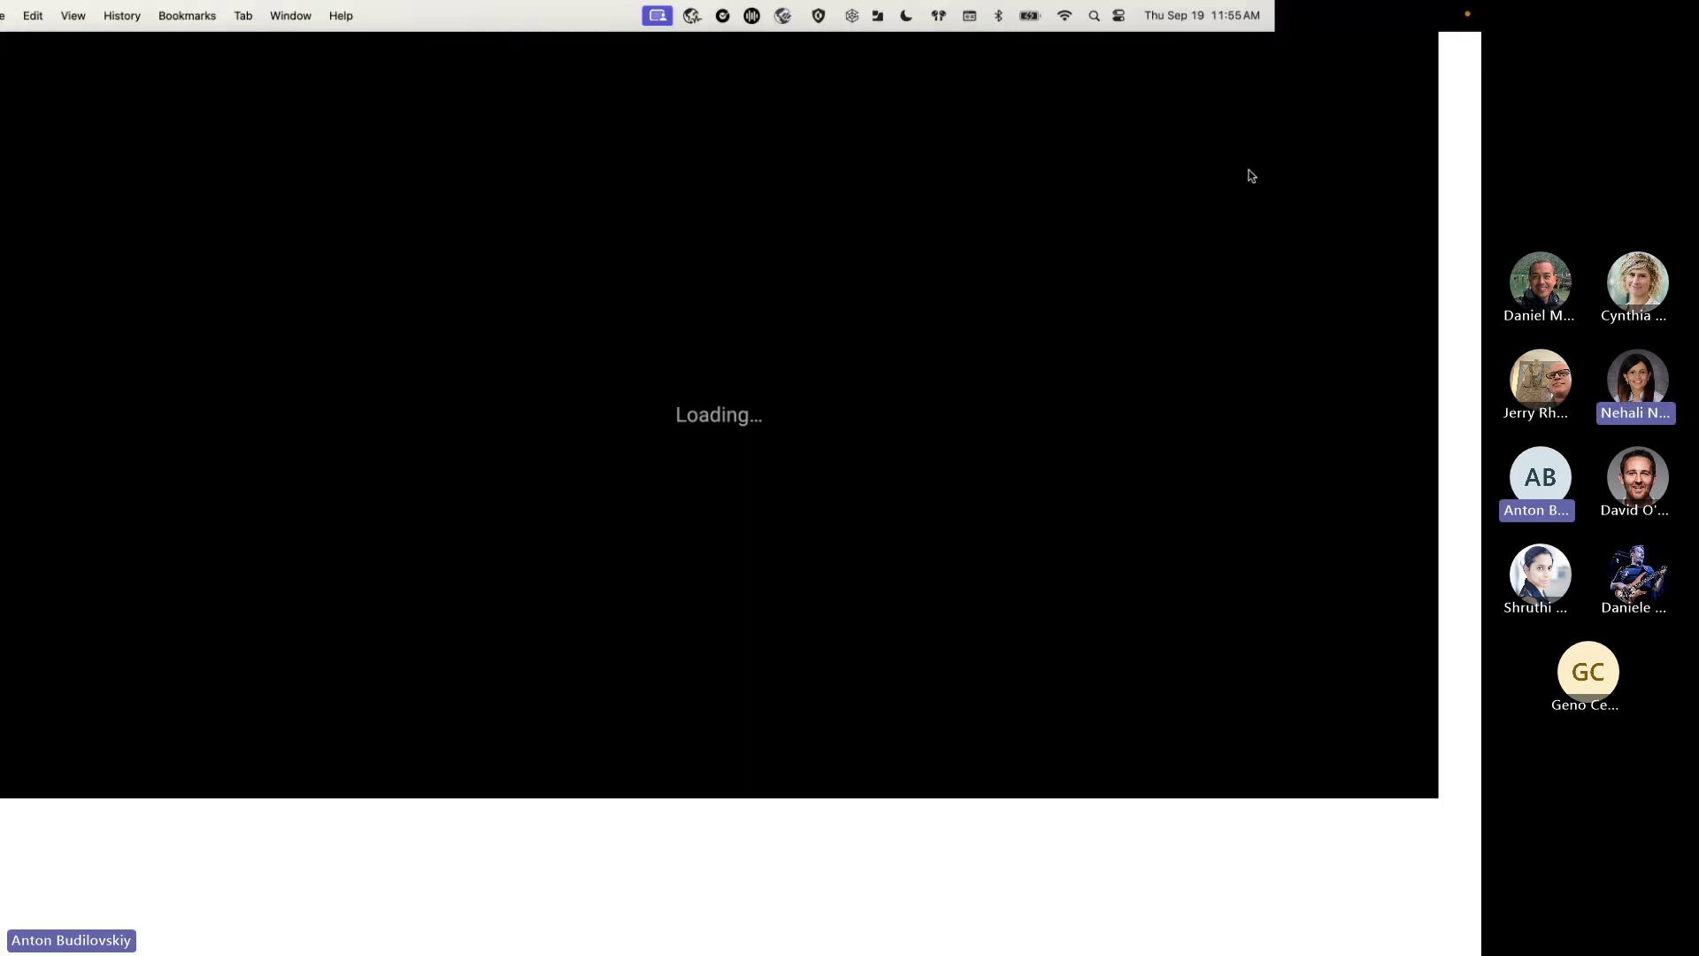